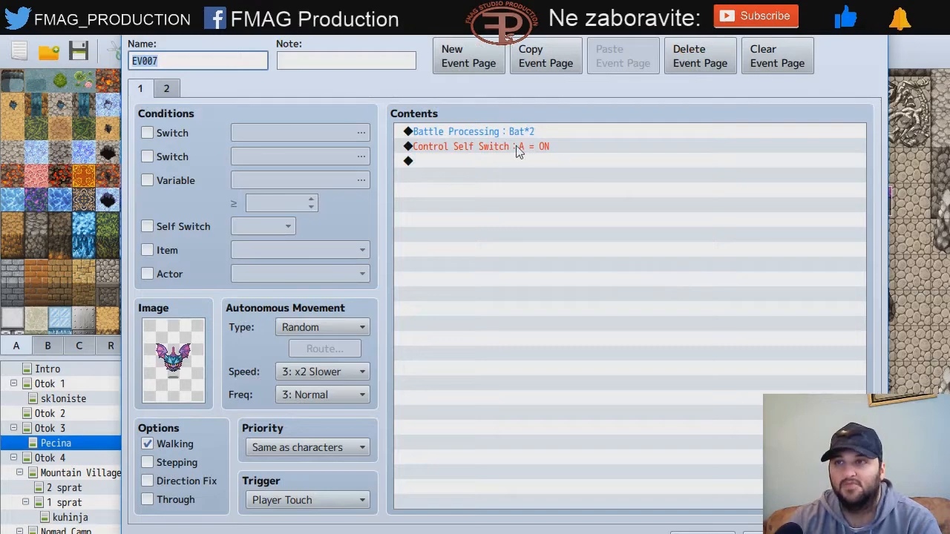
# Step: Review the second page of the bat event EV007, return to its first page and close the event editor
pyautogui.click(166, 89)
pyautogui.click(145, 91)
pyautogui.click(871, 21)
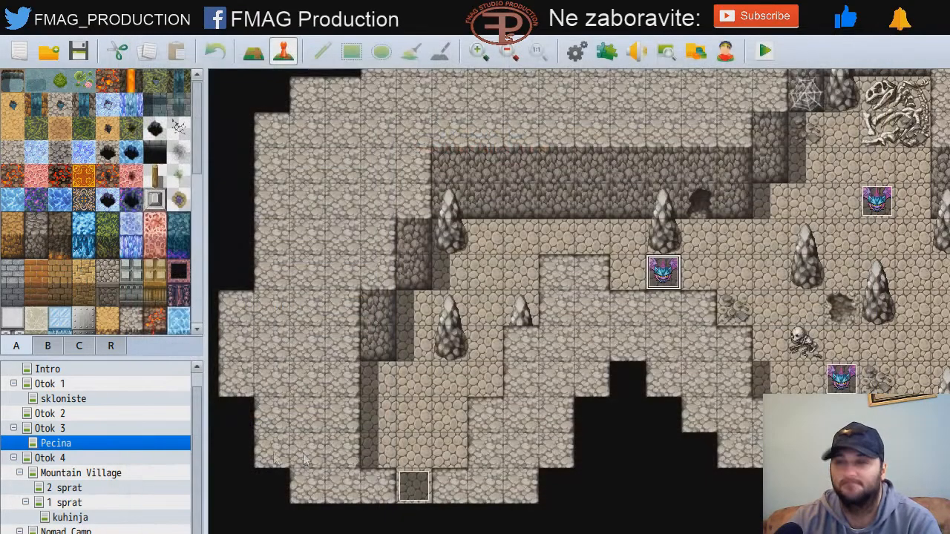
# Step: Look over the Pecina cave map from the bat encounters on its west side to the exit at its east end
pyautogui.moveTo(345, 530); pyautogui.dragTo(461, 531)
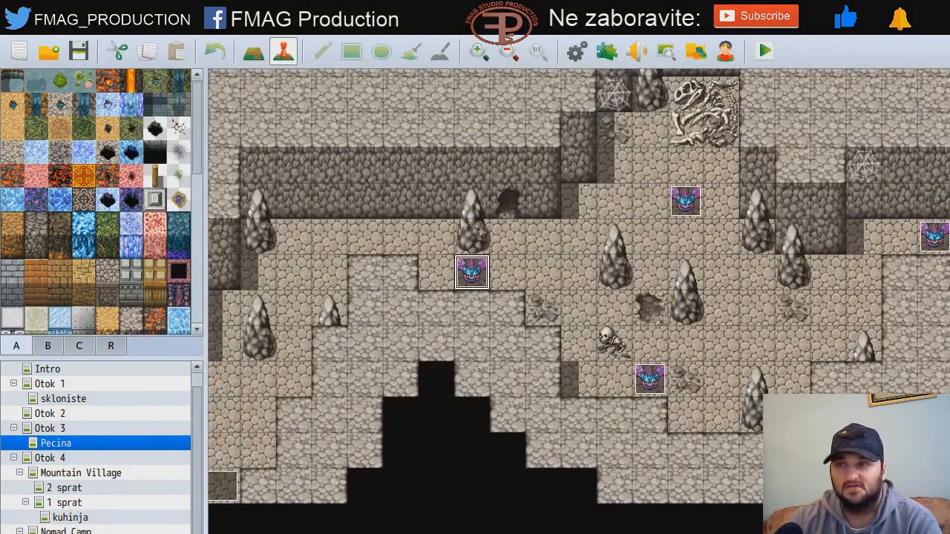
pyautogui.moveTo(519, 530); pyautogui.dragTo(712, 531)
pyautogui.moveTo(638, 531); pyautogui.dragTo(675, 531)
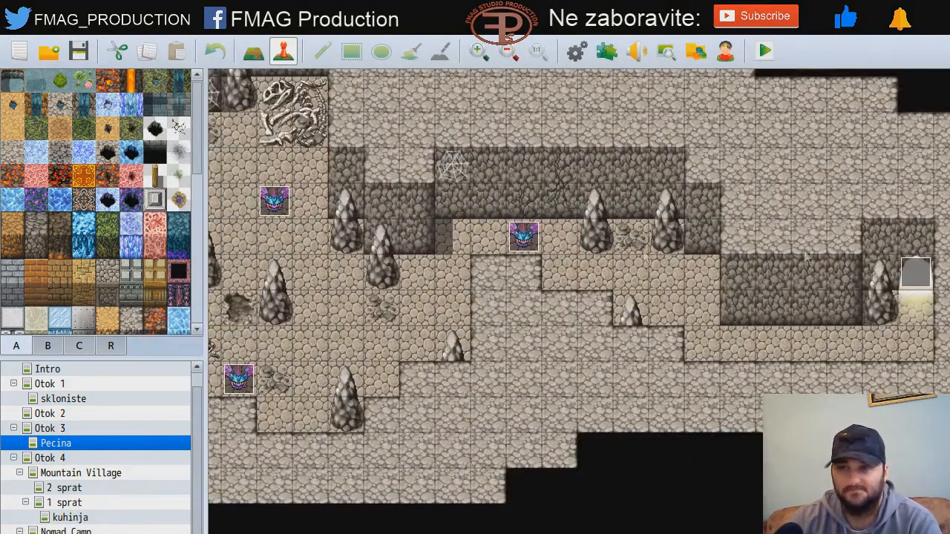
# Step: Open the Otok 4 map and examine the northern mountains, the cave entrance and the village tiles
pyautogui.click(60, 458)
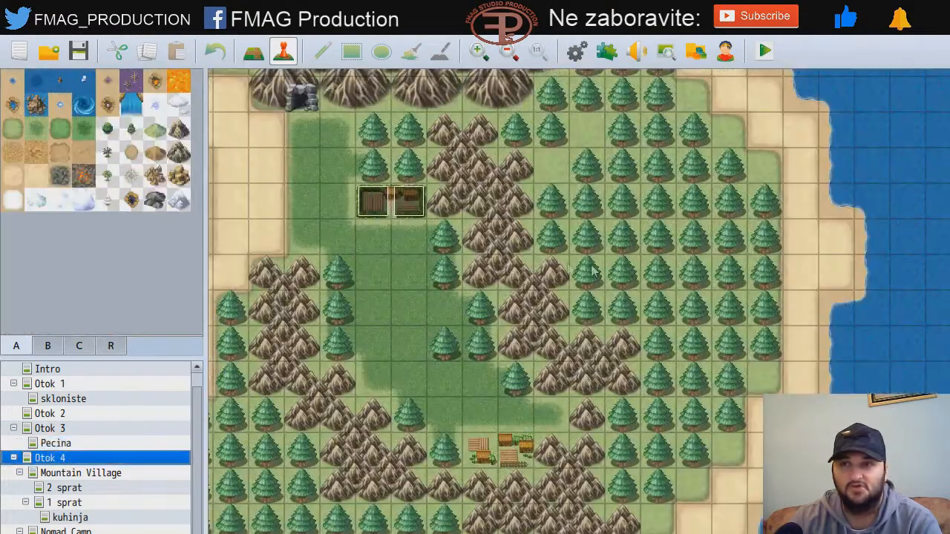
pyautogui.moveTo(564, 531); pyautogui.dragTo(423, 530)
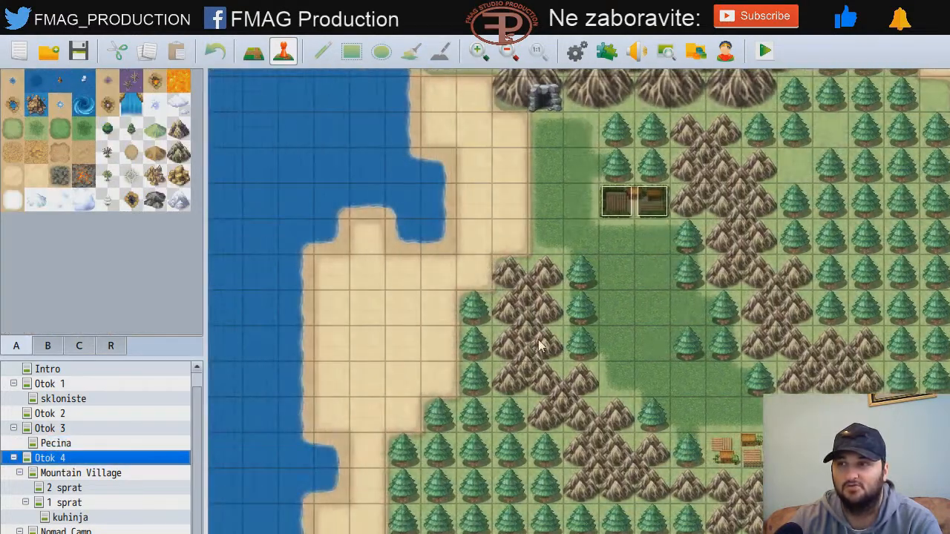
pyautogui.scroll(3, 575, 215)
pyautogui.scroll(-10, 586, 200)
pyautogui.scroll(10, 607, 209)
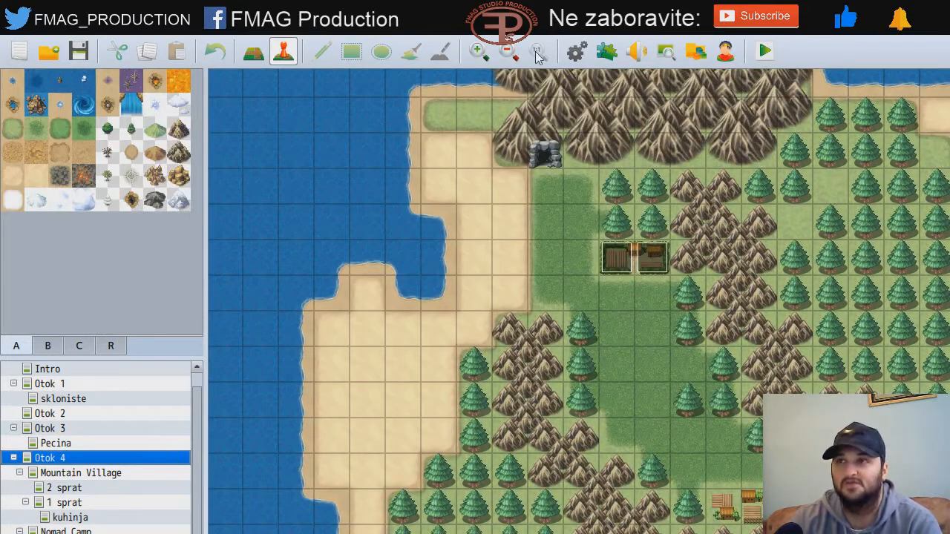
pyautogui.click(513, 55)
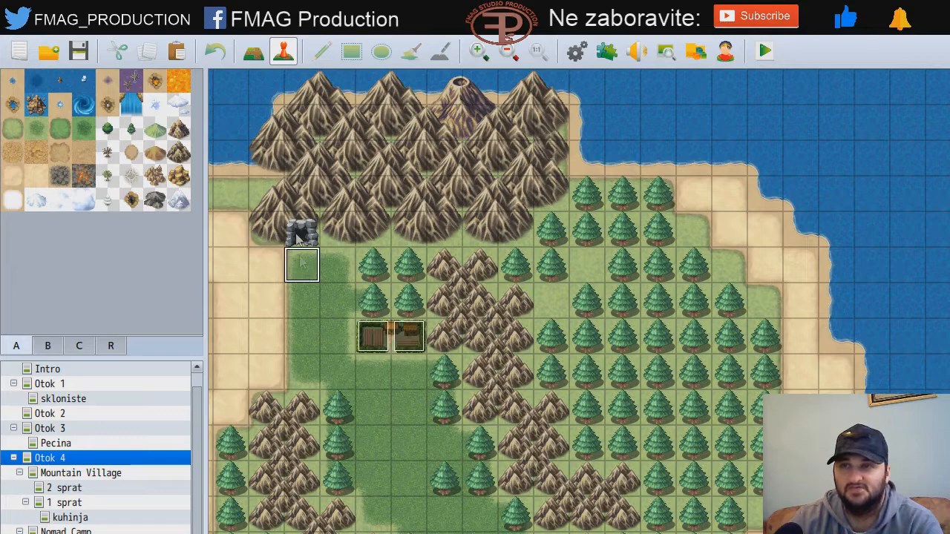
pyautogui.click(408, 340)
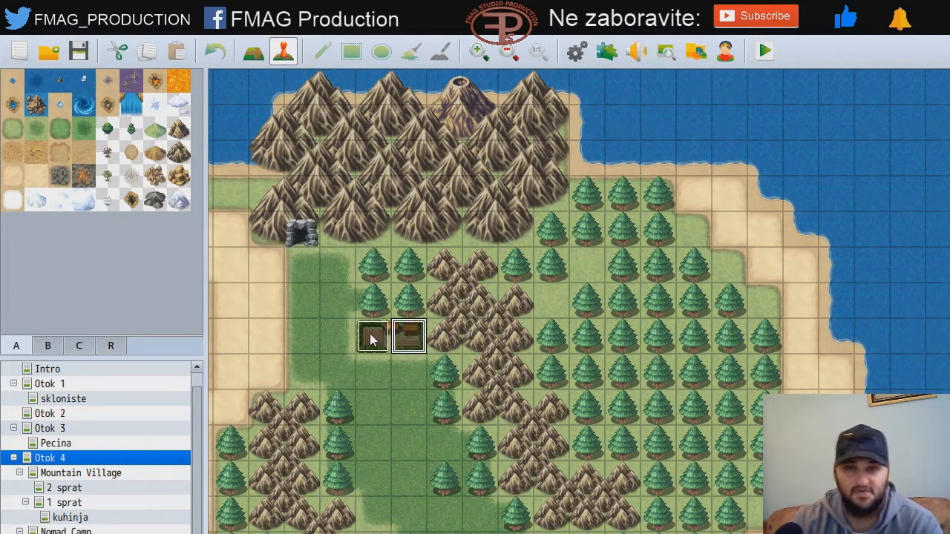
# Step: Open the Mountain Village map and examine its houses, villagers and river up to the large house in the north
pyautogui.click(79, 474)
pyautogui.scroll(-5, 645, 316)
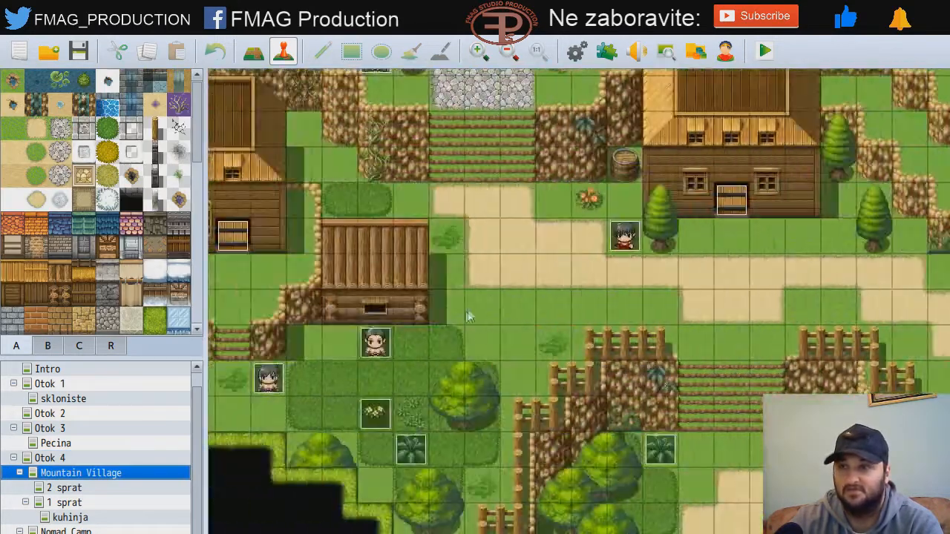
pyautogui.scroll(-3, 713, 326)
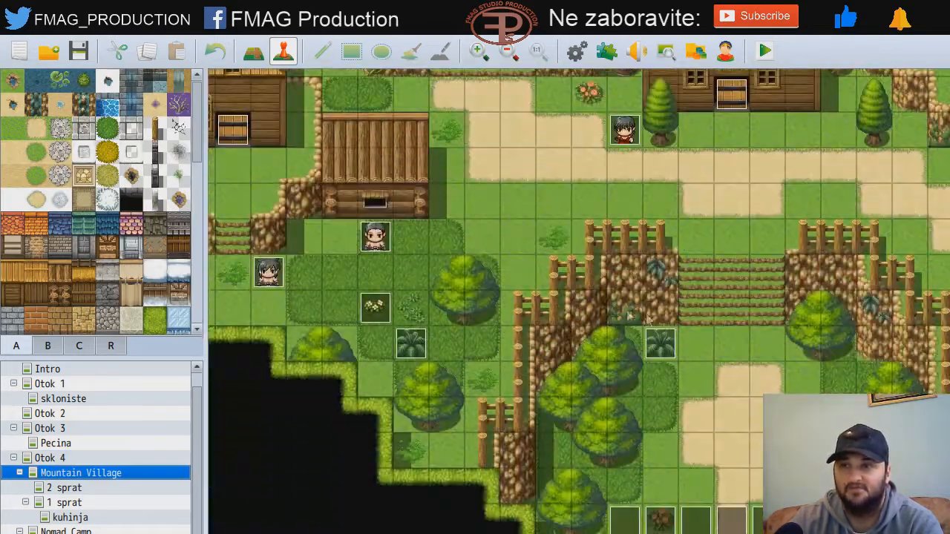
pyautogui.scroll(3, 713, 326)
pyautogui.scroll(9, 715, 327)
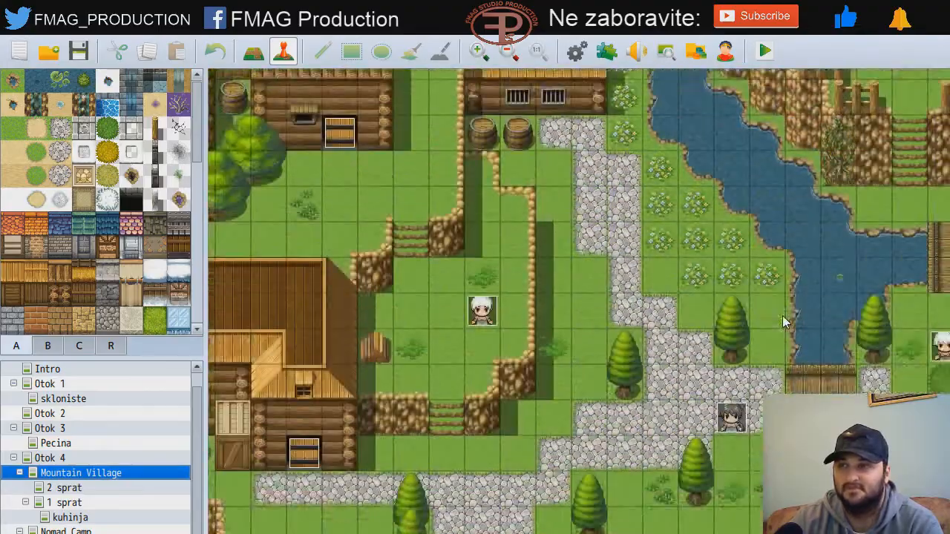
pyautogui.scroll(1, 593, 454)
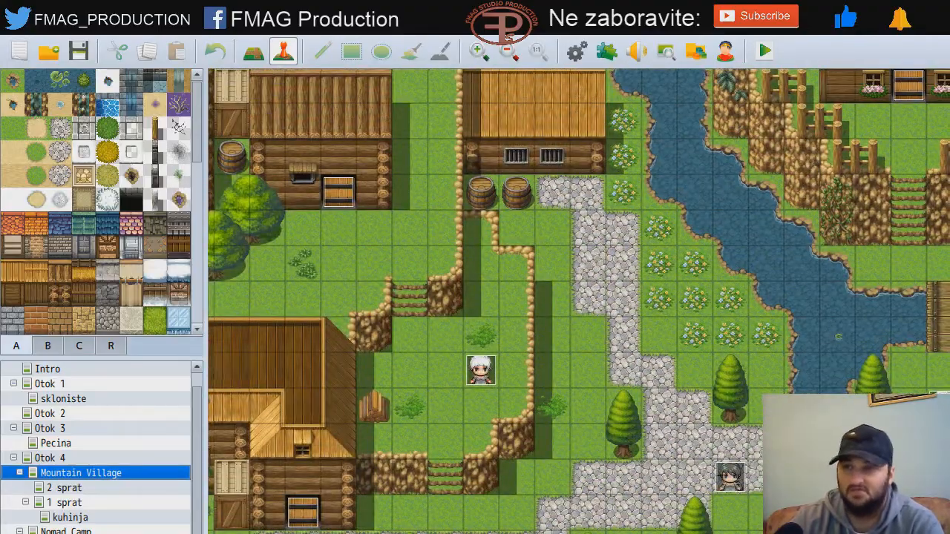
pyautogui.hscroll(5, 491, 441)
pyautogui.scroll(3, 579, 378)
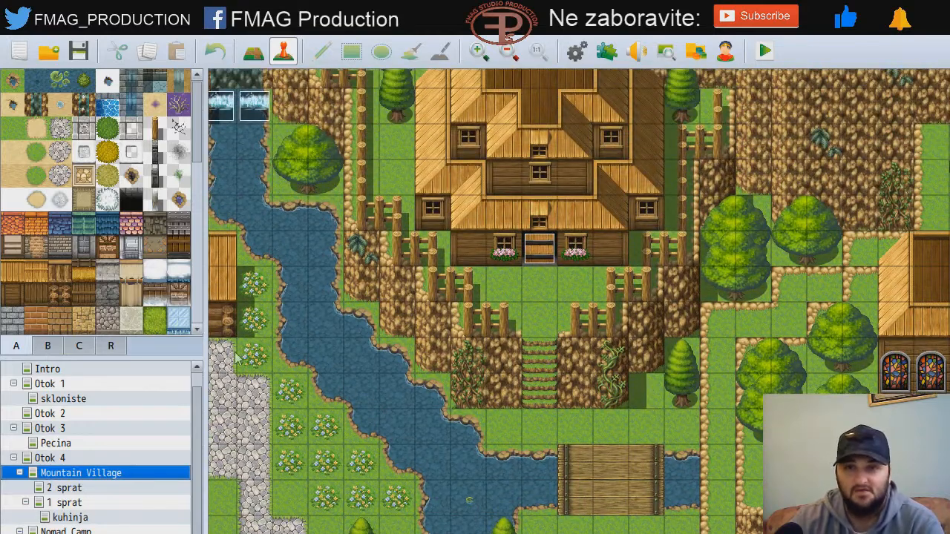
pyautogui.scroll(2, 549, 312)
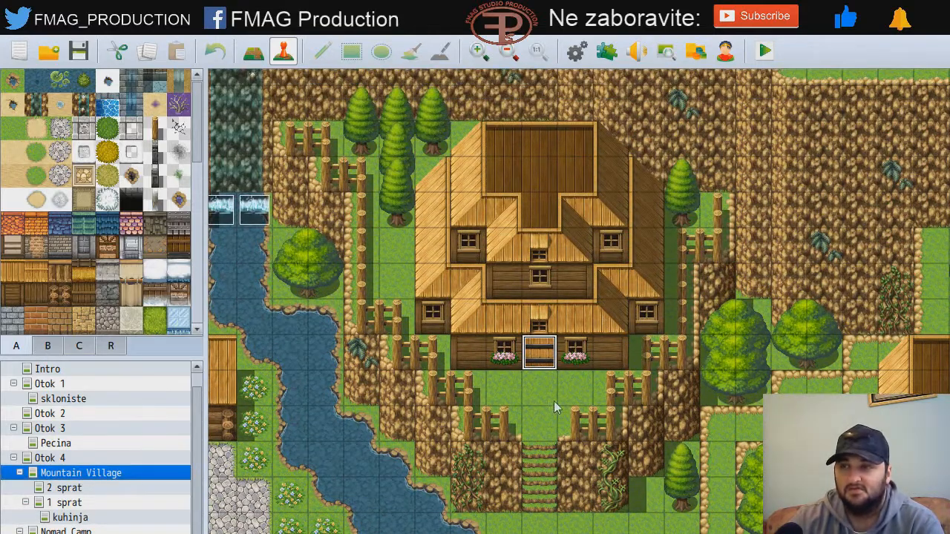
pyautogui.scroll(1, 557, 256)
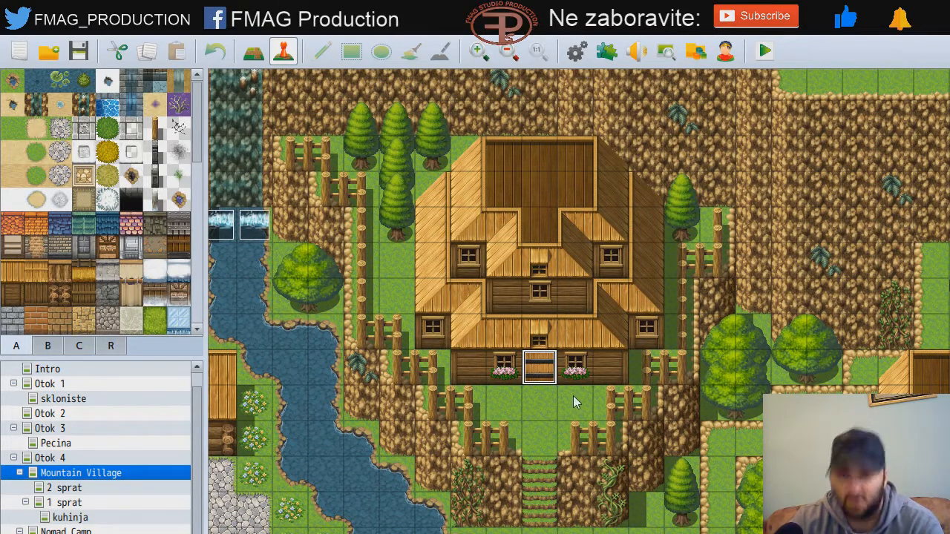
# Step: Examine the large house's interior maps: 1 sprat with its throne, 2 sprat and kuhinja
pyautogui.click(70, 503)
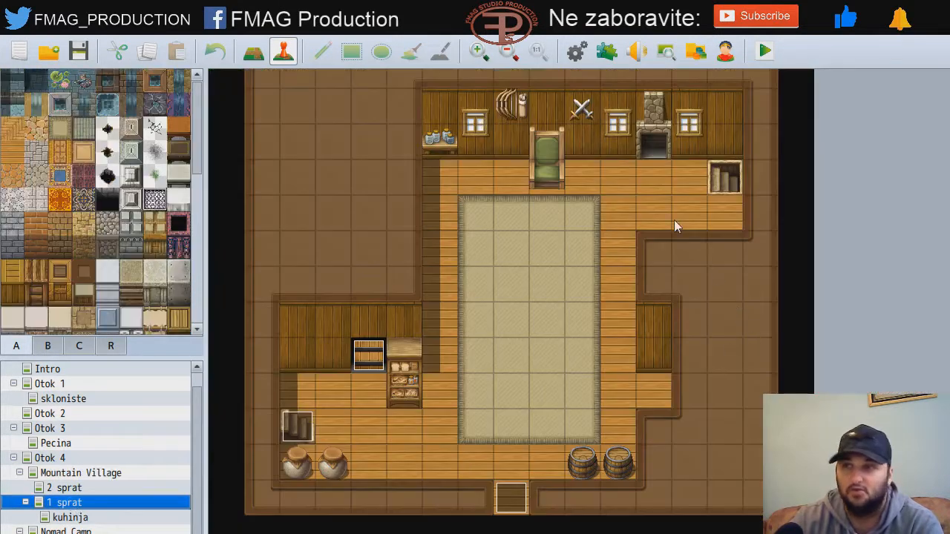
pyautogui.click(558, 167)
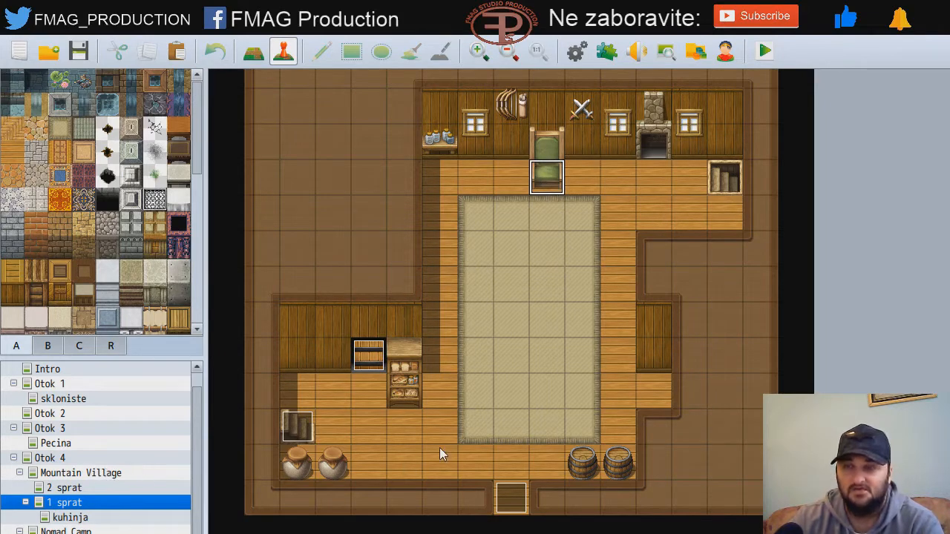
pyautogui.click(67, 487)
pyautogui.scroll(2, 582, 256)
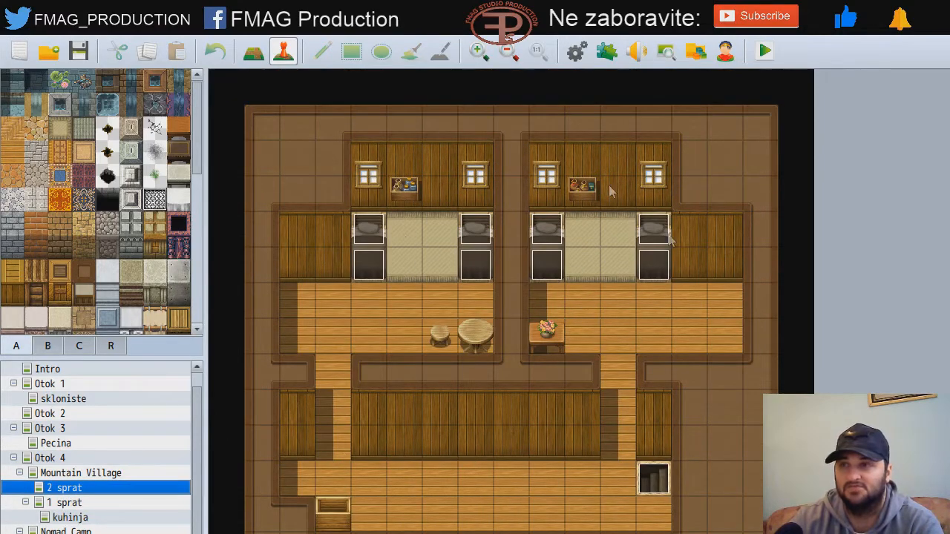
pyautogui.click(82, 502)
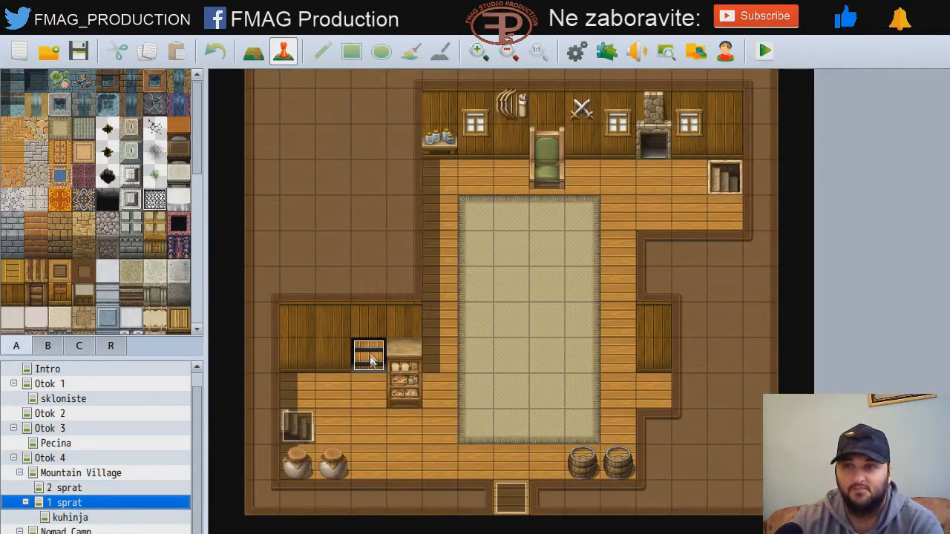
pyautogui.click(94, 514)
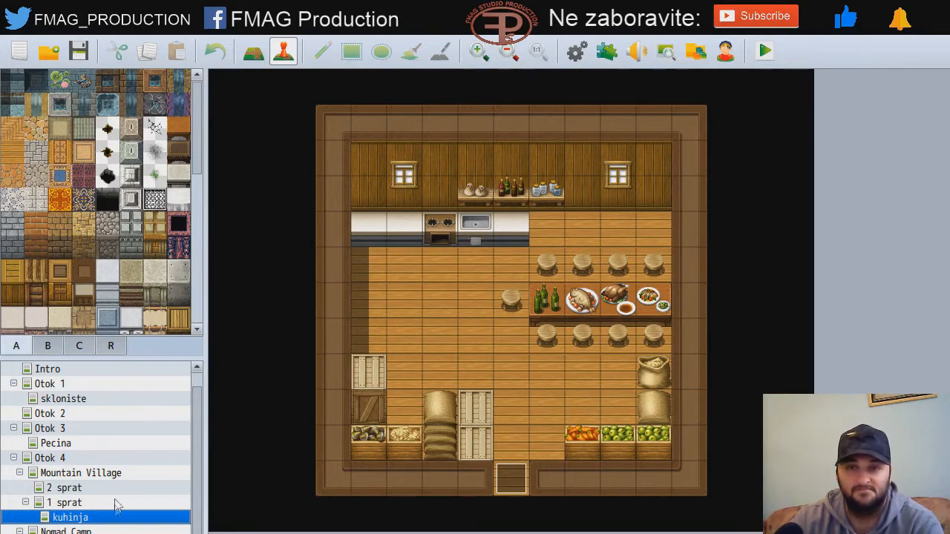
# Step: Go back through Mountain Village to the Otok 4 map and inspect the two village entrance tiles
pyautogui.click(69, 472)
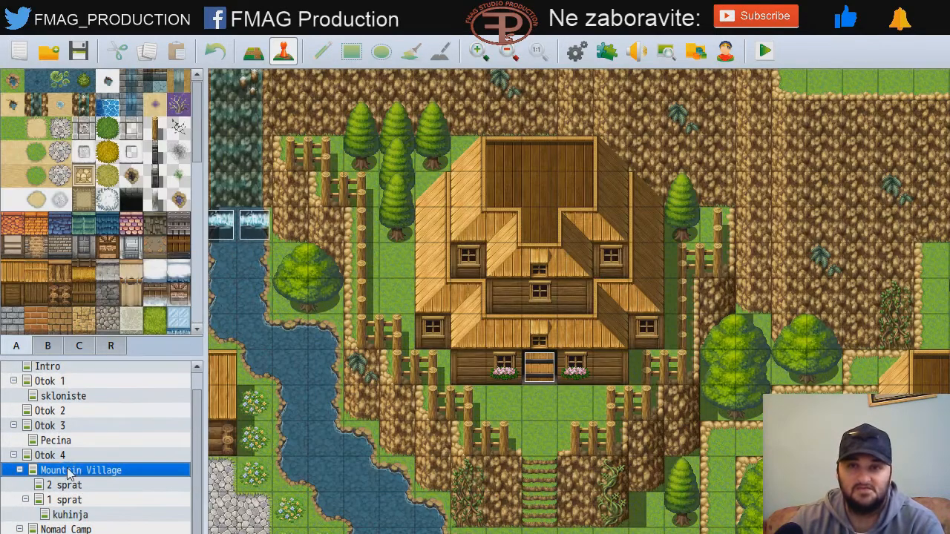
pyautogui.click(73, 454)
pyautogui.scroll(5, 310, 214)
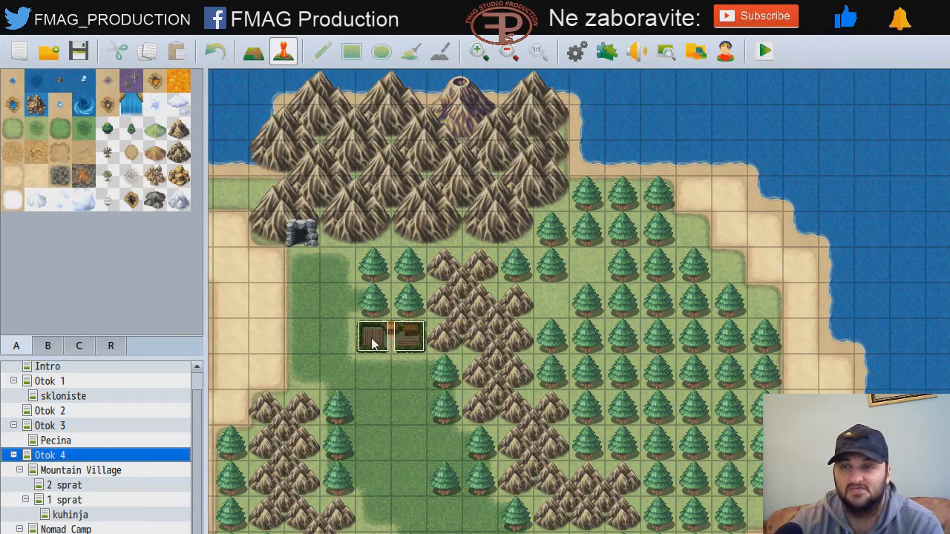
pyautogui.click(376, 333)
pyautogui.click(412, 340)
pyautogui.click(378, 342)
pyautogui.click(405, 341)
# Step: Return through Mountain Village to the 1 sprat interior and select the throne's lower tile
pyautogui.click(78, 474)
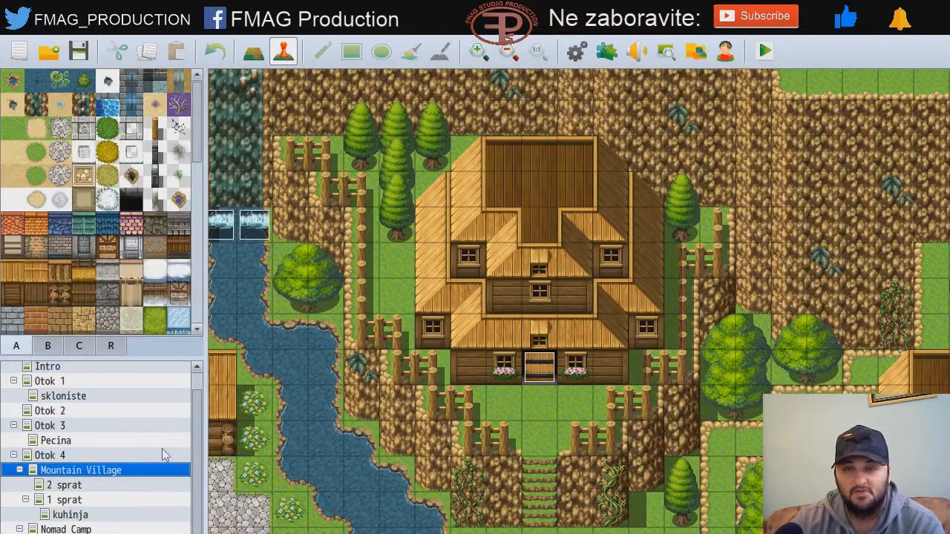
pyautogui.click(74, 502)
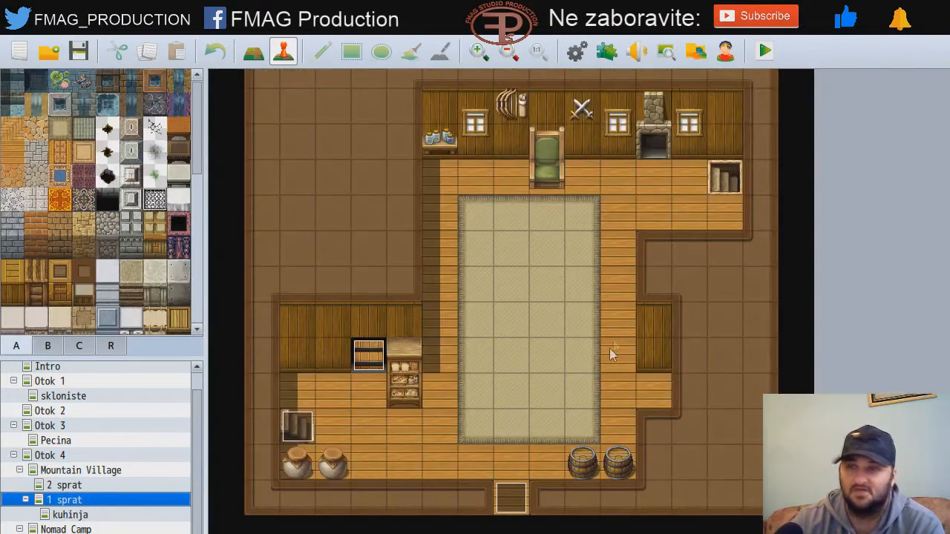
pyautogui.scroll(1, 594, 312)
pyautogui.click(547, 226)
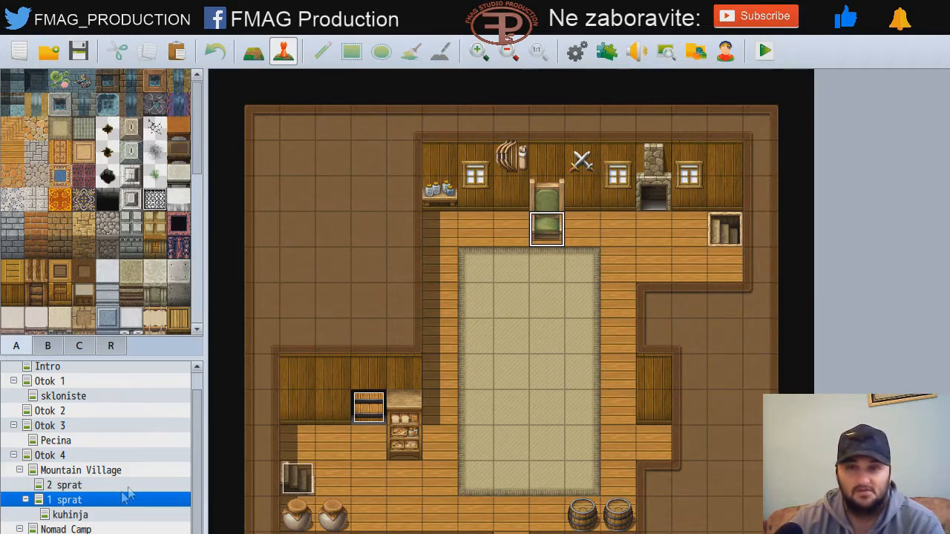
# Step: Open the Nomad Camp map and examine its campfire, tents and villagers up to the large tent in the north
pyautogui.click(82, 529)
pyautogui.scroll(-3, 616, 306)
pyautogui.scroll(-6, 622, 312)
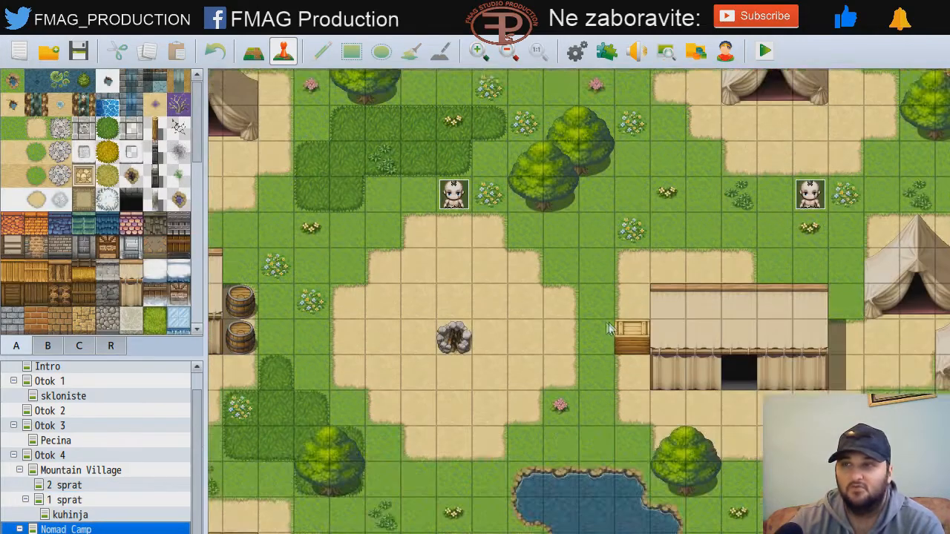
pyautogui.keyDown('shift'); pyautogui.hscroll(-9, 632, 433); pyautogui.keyUp('shift')
pyautogui.scroll(-4, 742, 334)
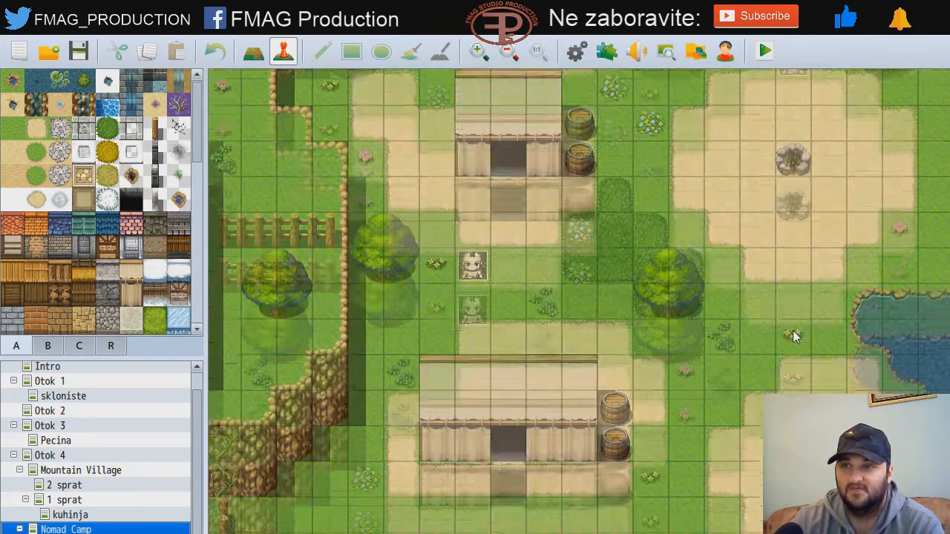
pyautogui.moveTo(447, 531); pyautogui.dragTo(564, 505)
pyautogui.scroll(2, 656, 387)
pyautogui.scroll(13, 658, 388)
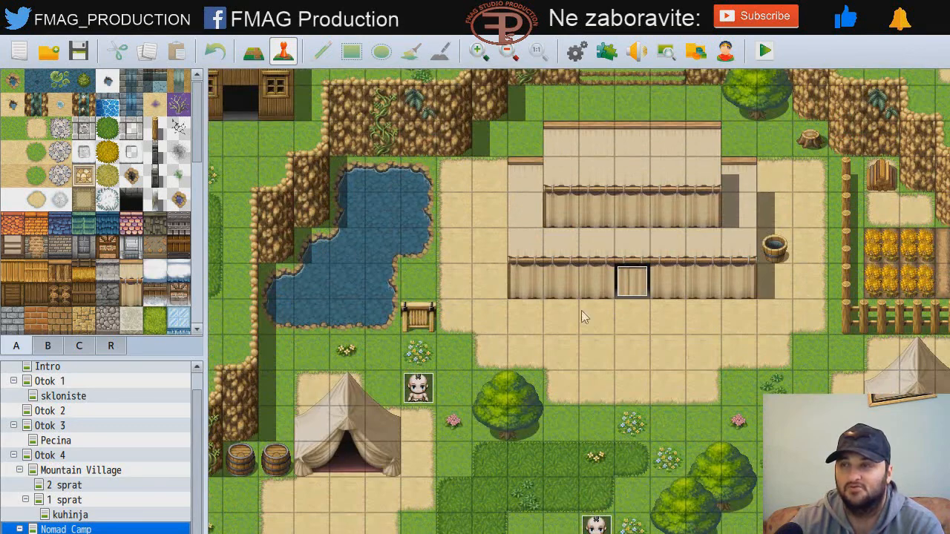
# Step: Open the large tent's interior map and inspect the caged character, the cell bars and an empty floor tile
pyautogui.click(73, 533)
pyautogui.click(297, 230)
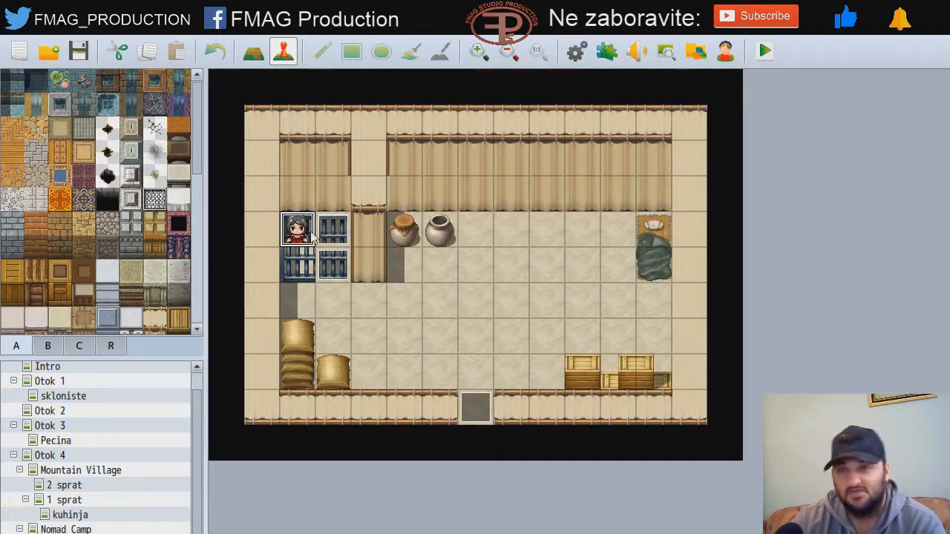
pyautogui.click(334, 236)
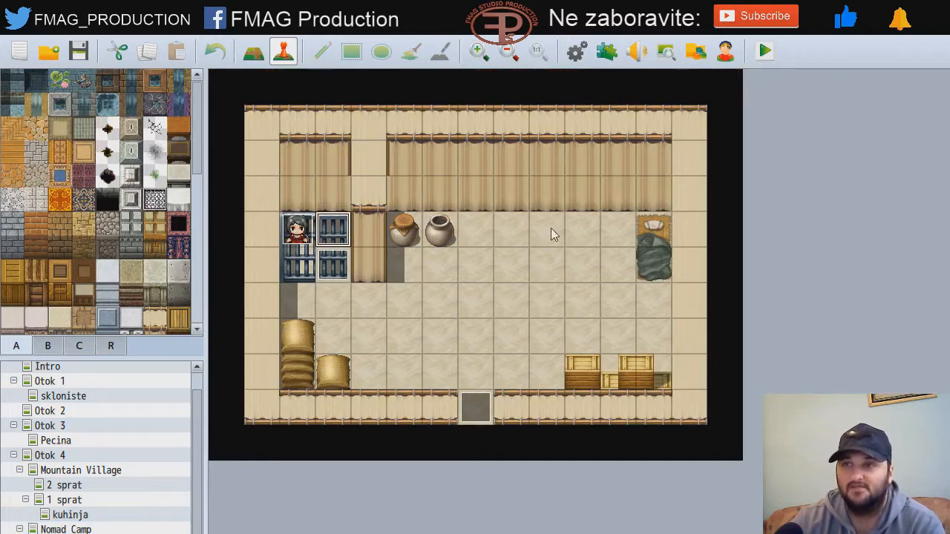
pyautogui.click(496, 239)
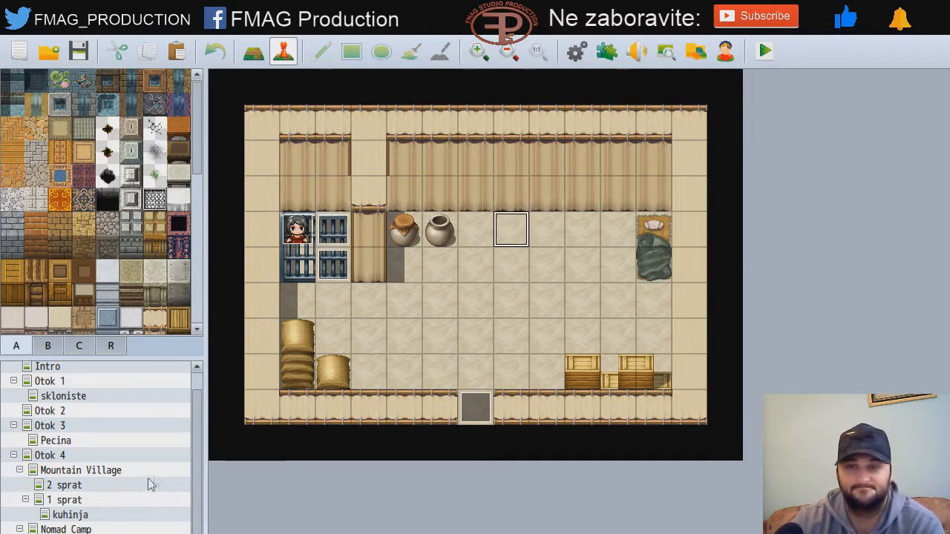
# Step: Revisit the 1 sprat and Mountain Village maps, ending on the throne's lower tile in 1 sprat
pyautogui.click(68, 499)
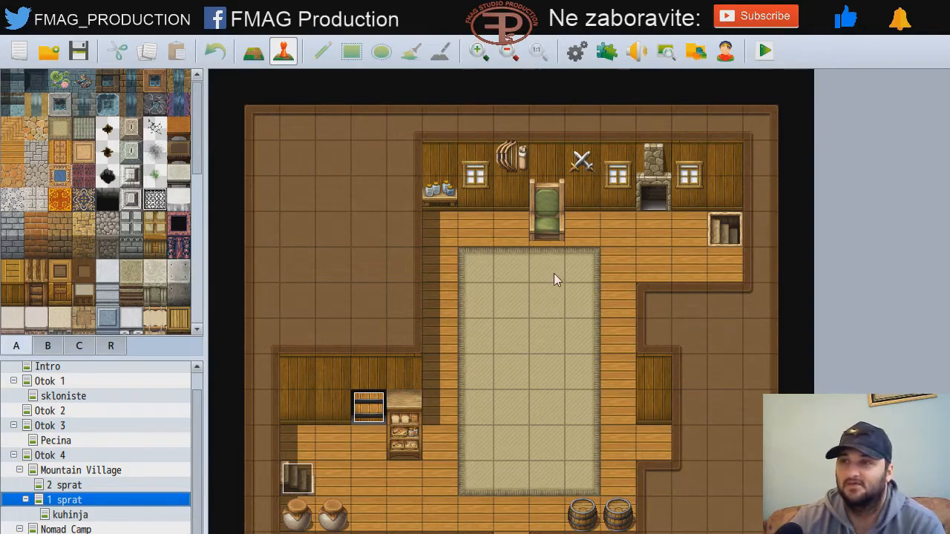
pyautogui.scroll(-2, 549, 273)
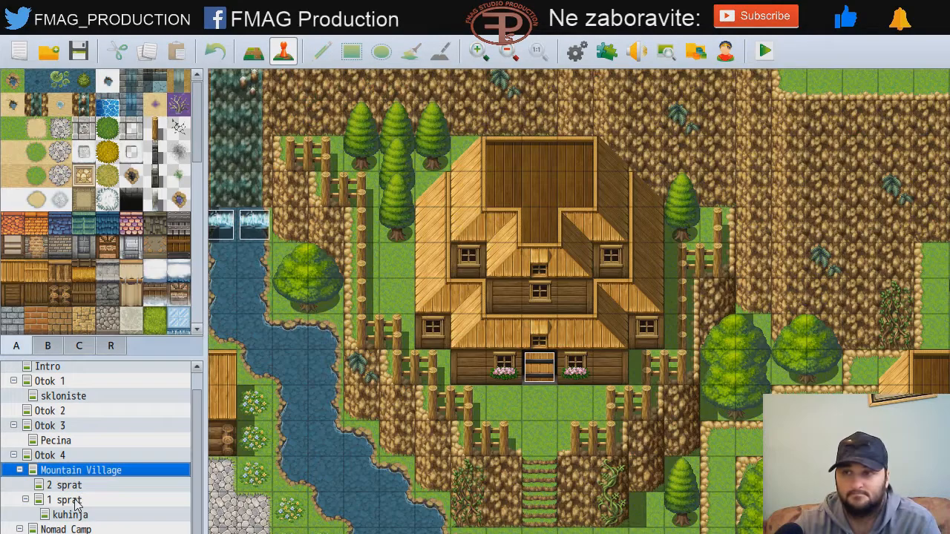
pyautogui.click(75, 501)
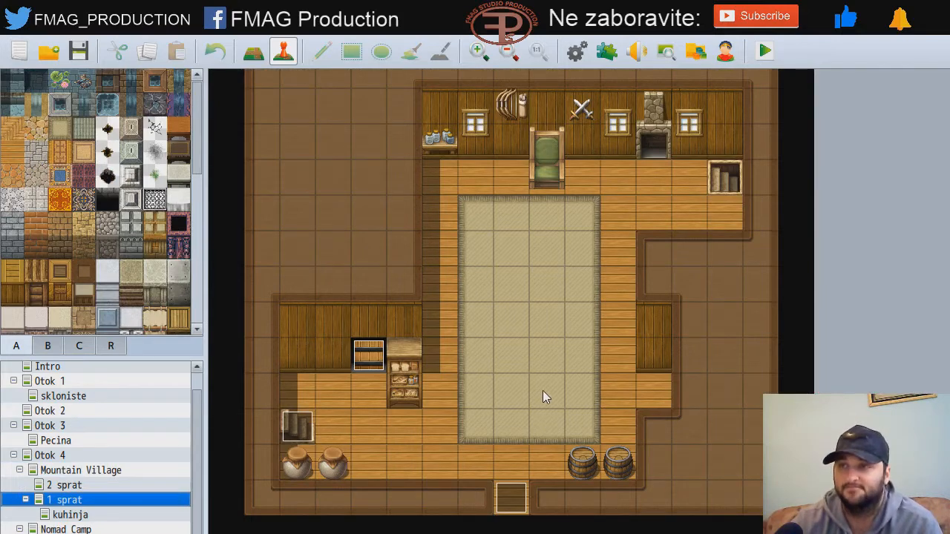
pyautogui.click(553, 172)
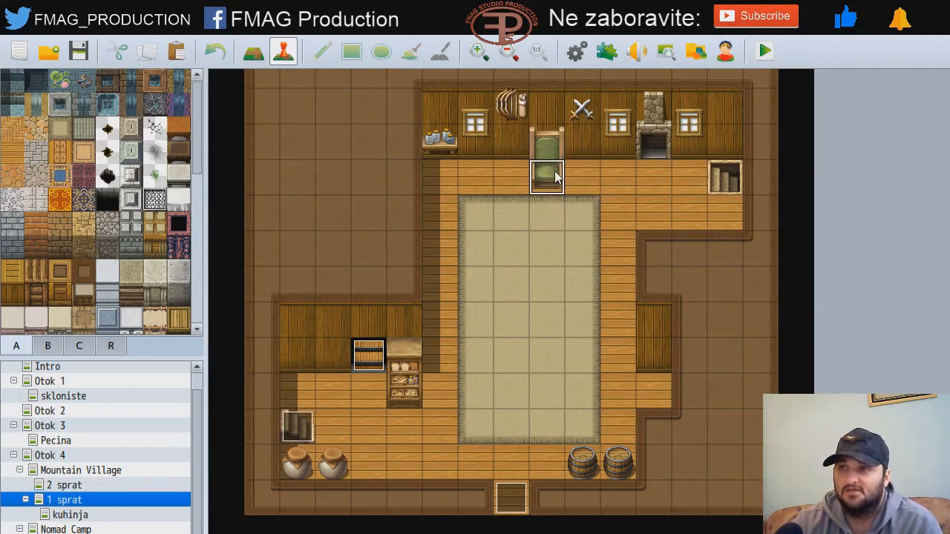
# Step: Create an event on the throne's lower tile with the tuku tuku character image and save the project
pyautogui.doubleClick(555, 175)
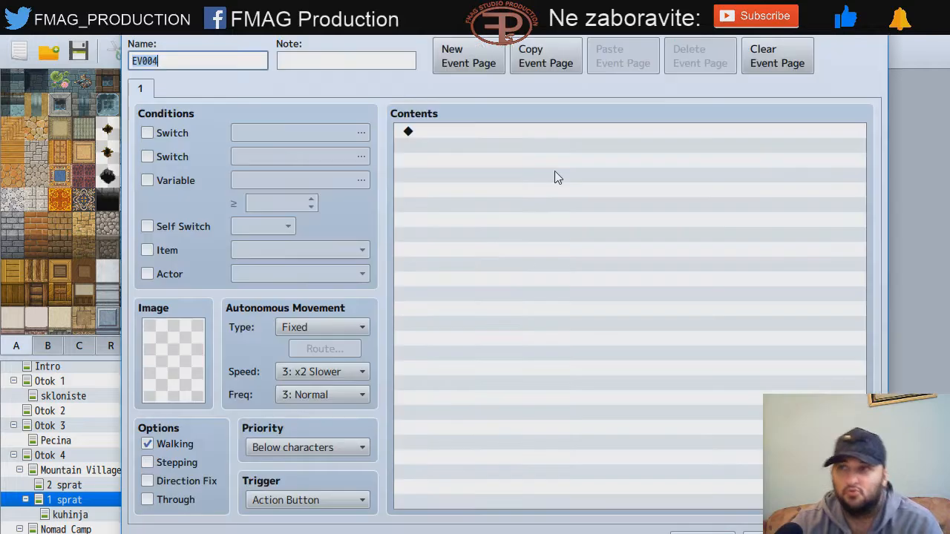
pyautogui.doubleClick(187, 360)
pyautogui.moveTo(386, 179); pyautogui.dragTo(393, 312)
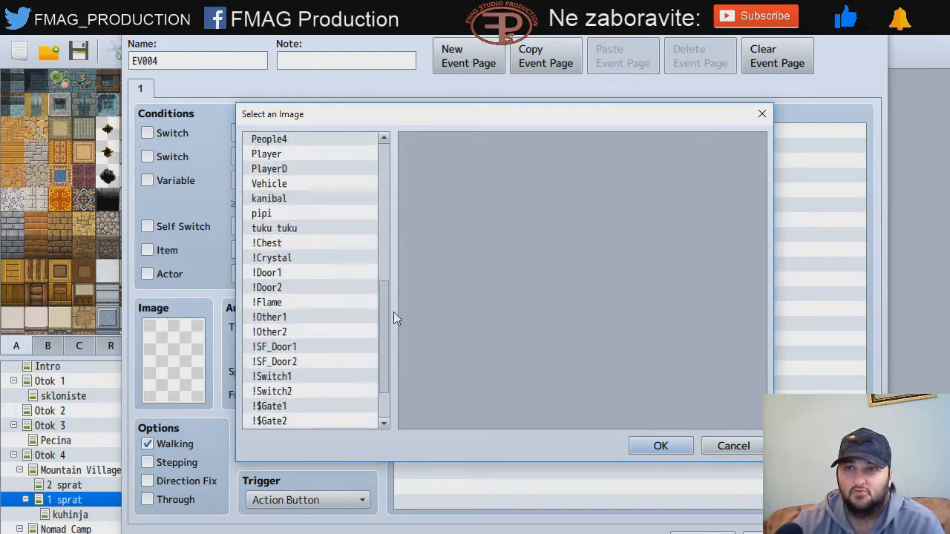
pyautogui.click(289, 229)
pyautogui.click(437, 148)
pyautogui.click(657, 446)
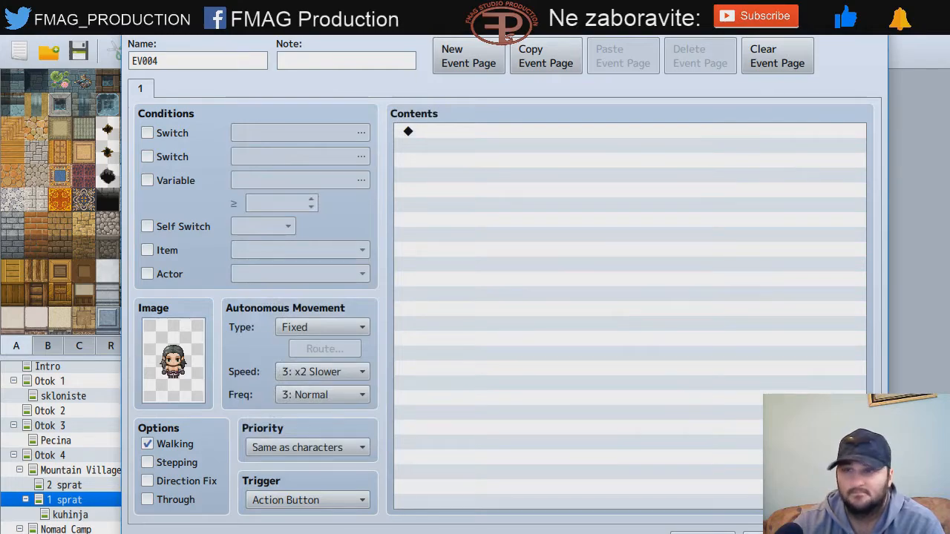
pyautogui.click(702, 532)
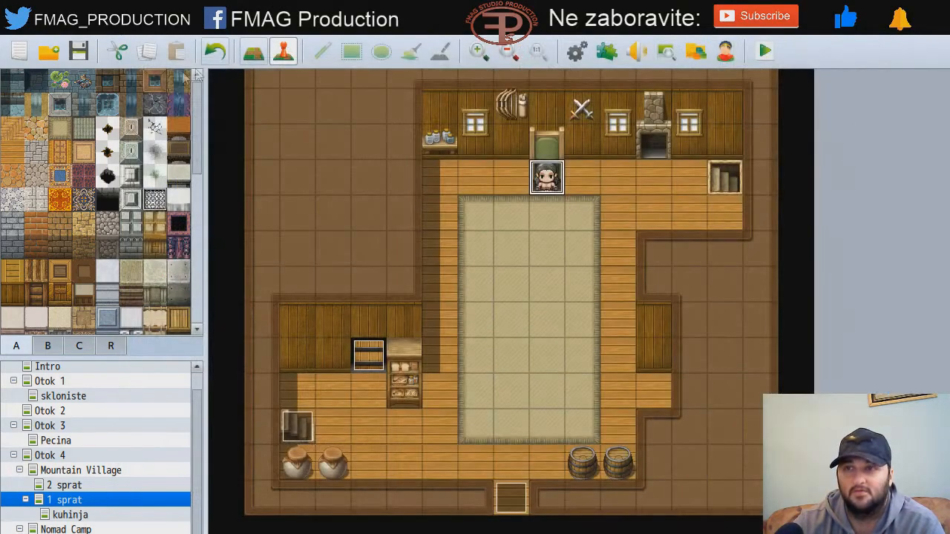
pyautogui.click(78, 52)
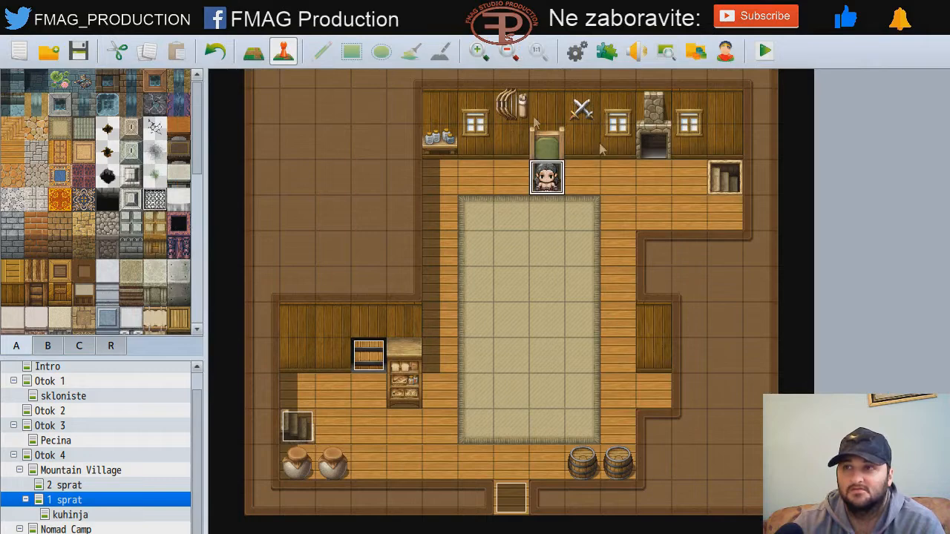
# Step: Start a Show Text message in the throne event with the Player face, reading "Dobar dan moje ime je \n[1]"
pyautogui.doubleClick(549, 186)
pyautogui.doubleClick(445, 131)
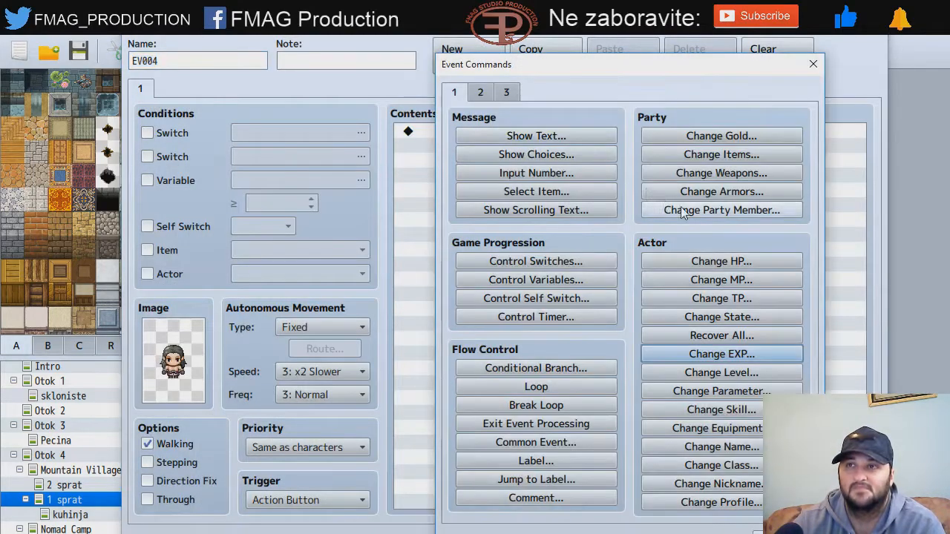
pyautogui.click(538, 136)
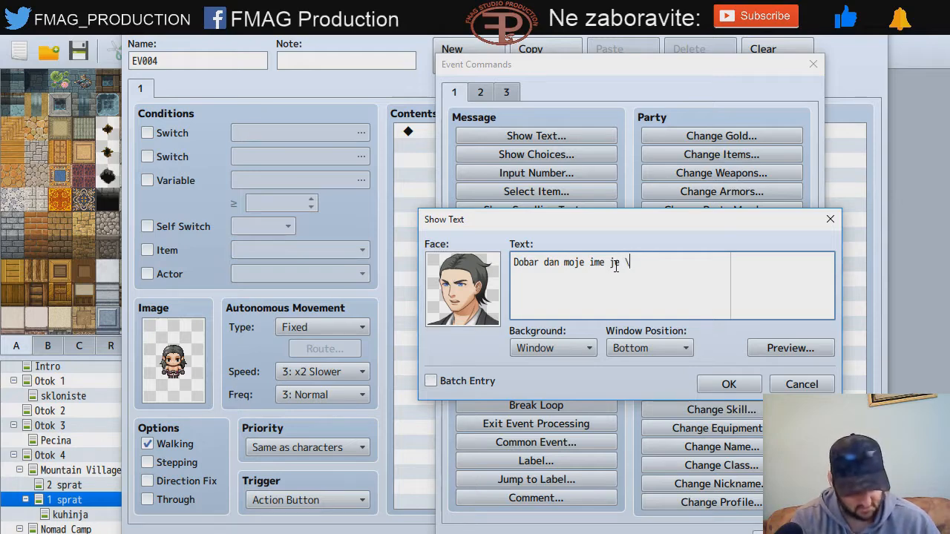
pyautogui.write('[]')
pyautogui.write('1')
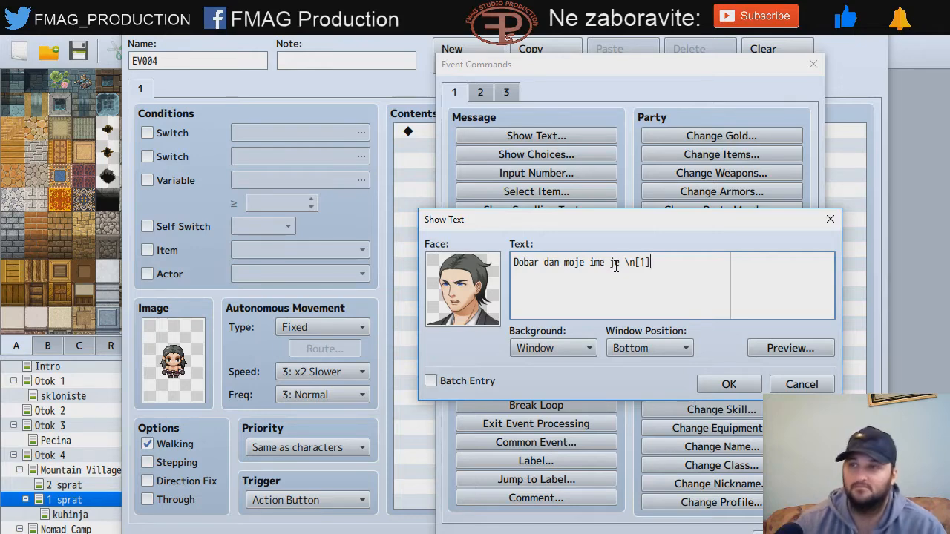
pyautogui.moveTo(648, 266); pyautogui.dragTo(630, 270)
pyautogui.click(653, 263)
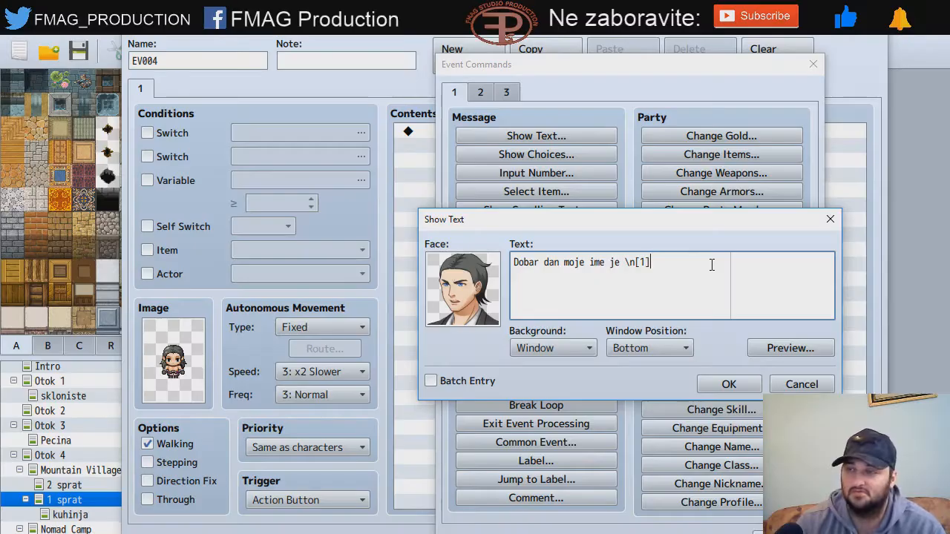
# Step: Wrap the \n[1] name code in colour codes, with \C[17] before it and \c[0] after it
pyautogui.press('Left')
pyautogui.press('Left')
pyautogui.press('Left')
pyautogui.press('Left')
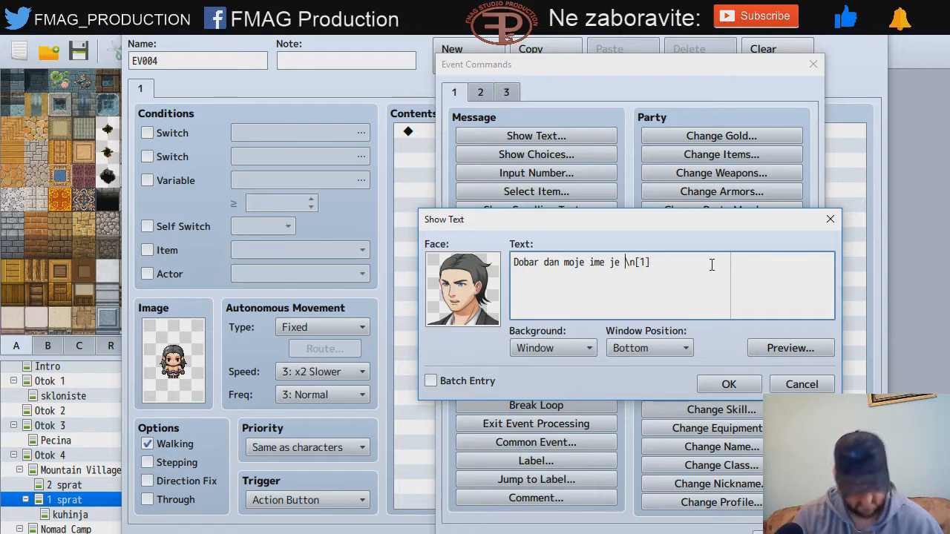
pyautogui.write('\\')
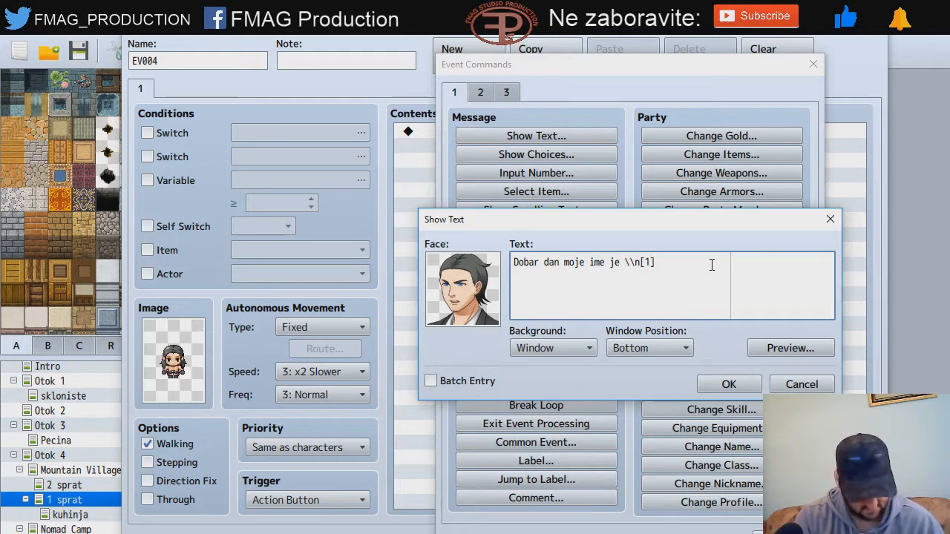
pyautogui.write('C')
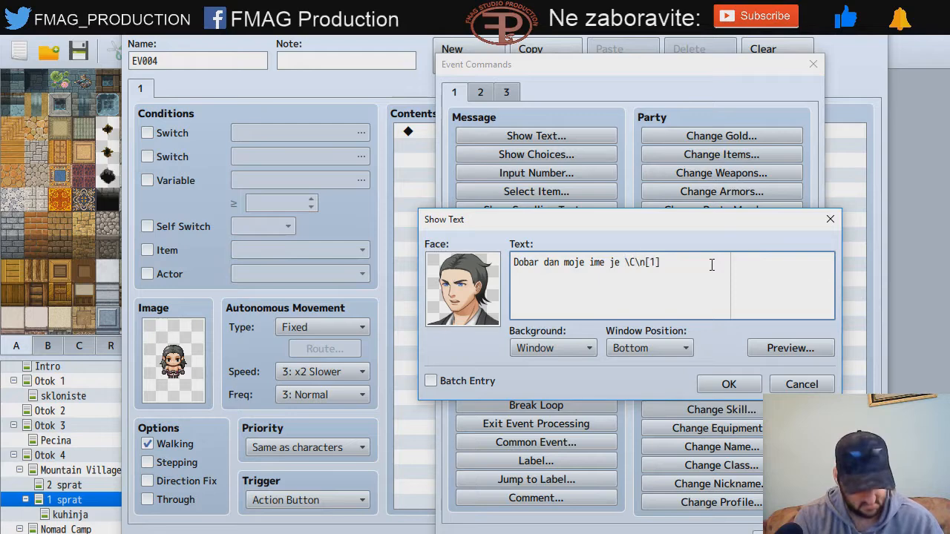
pyautogui.write('[]')
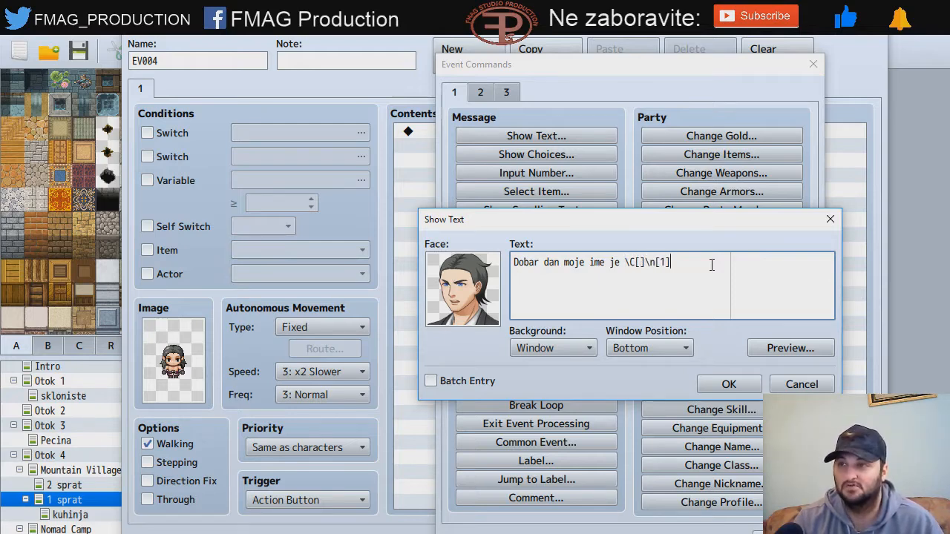
pyautogui.write('\\n')
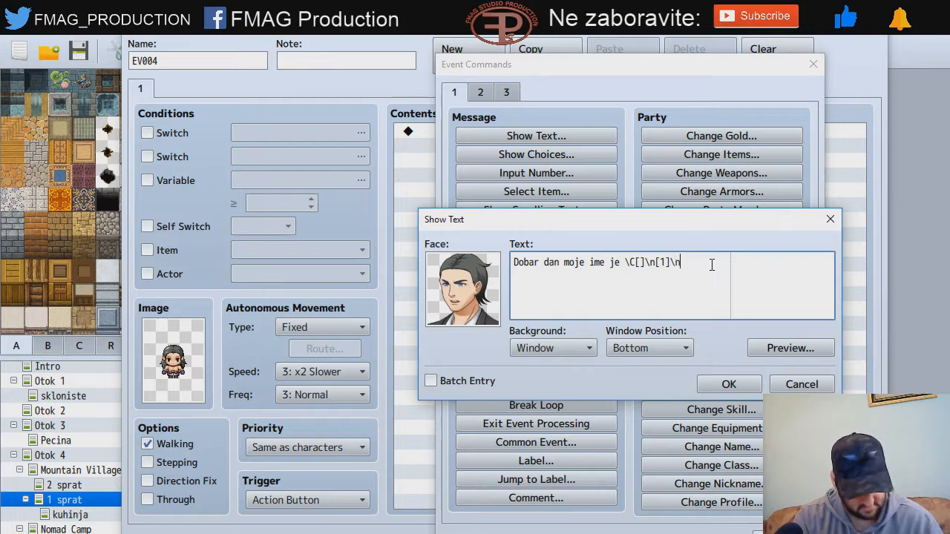
pyautogui.press('BackSpace')
pyautogui.write('c[]')
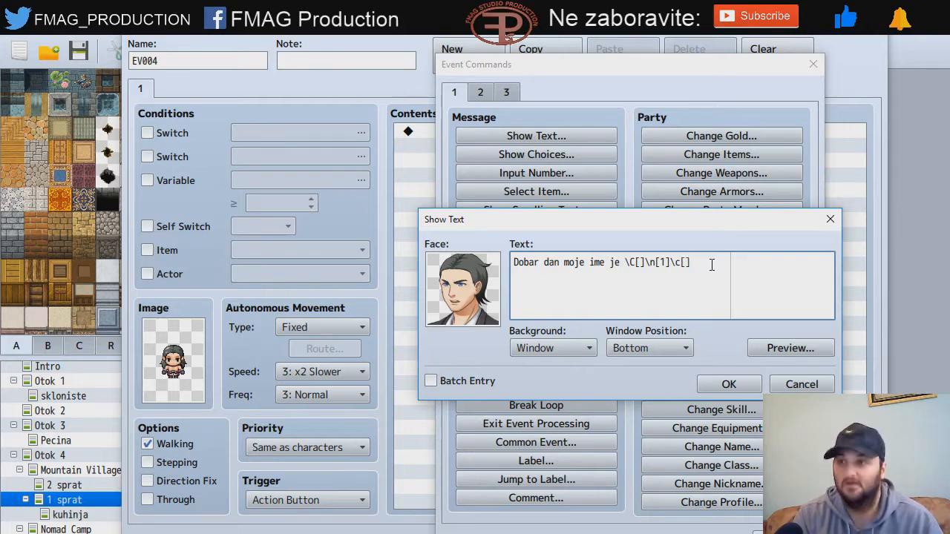
pyautogui.write('0')
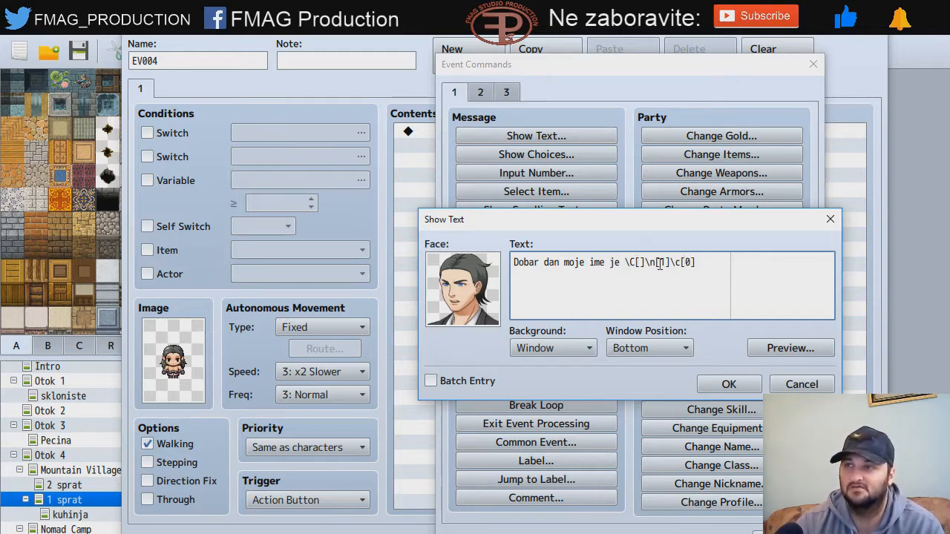
pyautogui.write('17')
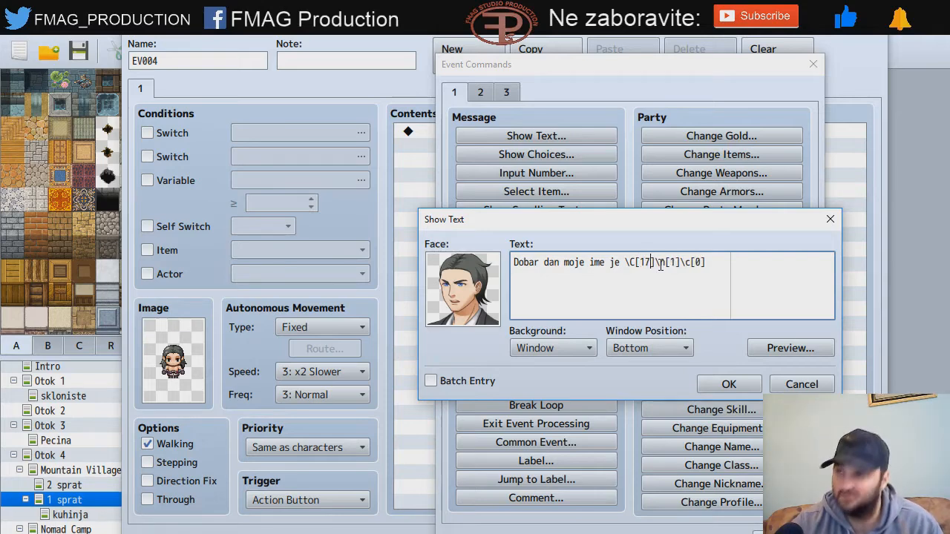
pyautogui.click(721, 262)
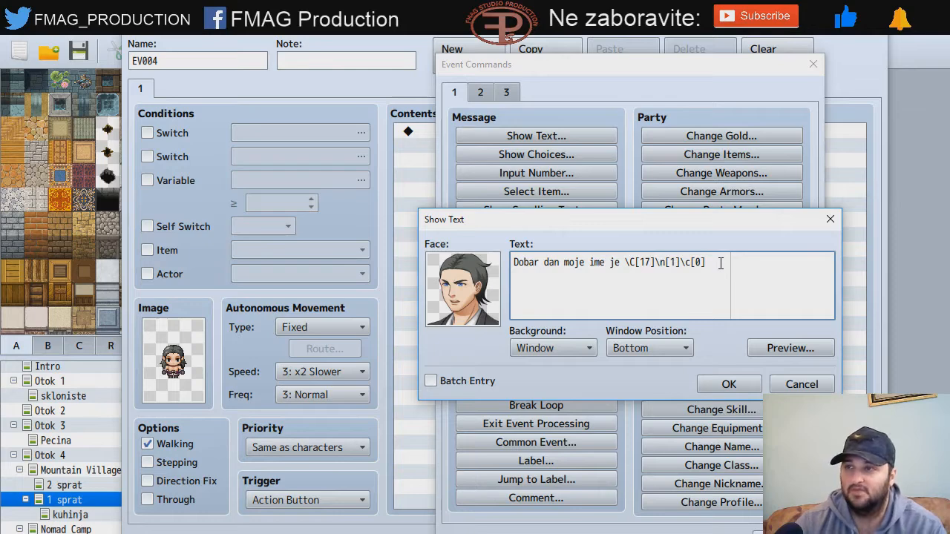
# Step: Append "već sam par dana sam na otoku." to the message and try a line break before the first "sam"
pyautogui.write('već sam par dana sam na otoku.')
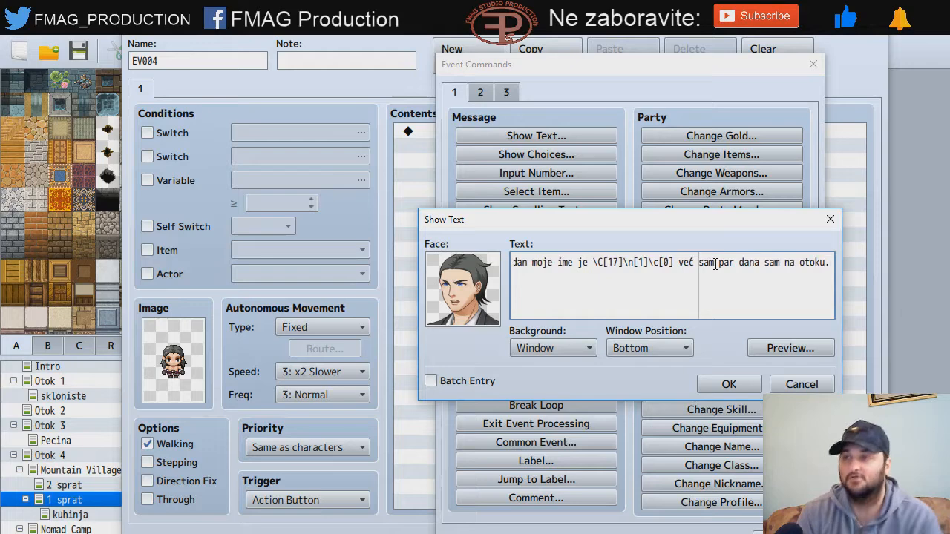
pyautogui.press('Left')
pyautogui.press('Left')
pyautogui.press('Left')
pyautogui.press('Left')
pyautogui.press('Left')
pyautogui.press('Left')
pyautogui.press('Left')
pyautogui.press('Left')
pyautogui.press('Left')
pyautogui.press('Left')
pyautogui.press('Left')
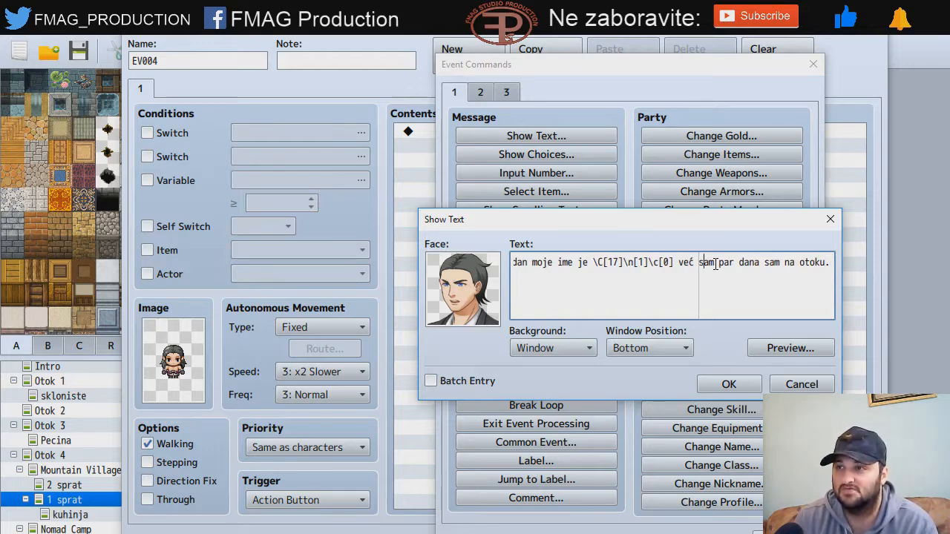
pyautogui.press('Return')
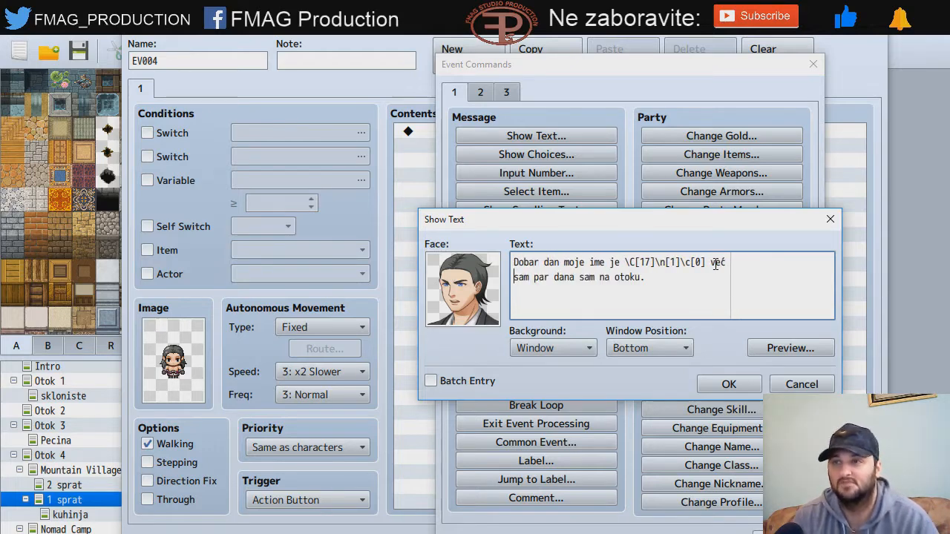
pyautogui.press('BackSpace')
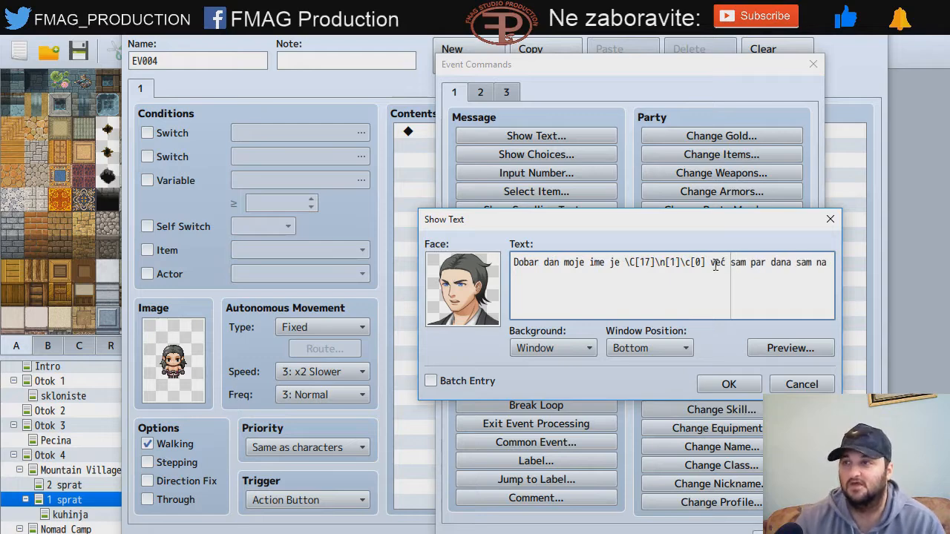
# Step: Preview the single-line message, break it before the first "sam", and finish it with "Da li možda imate telefon?"
pyautogui.click(769, 348)
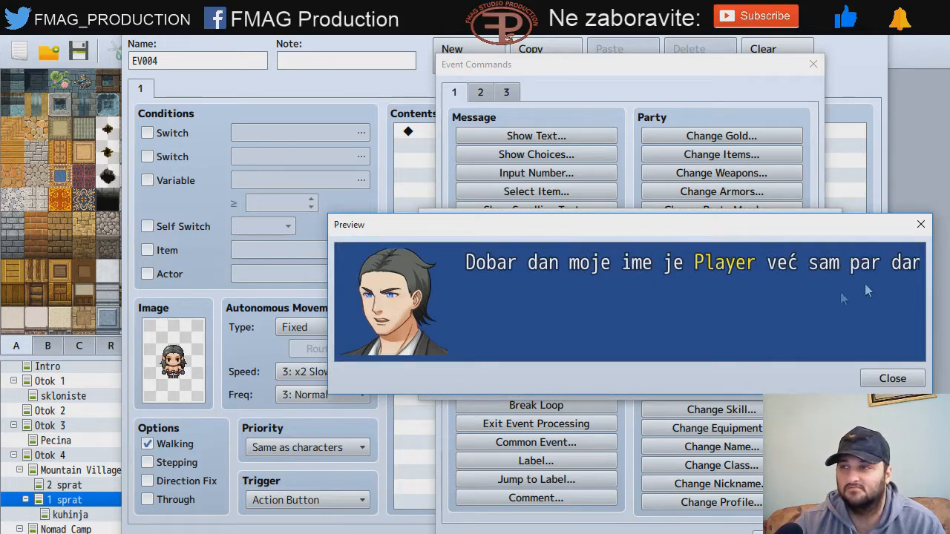
pyautogui.click(887, 378)
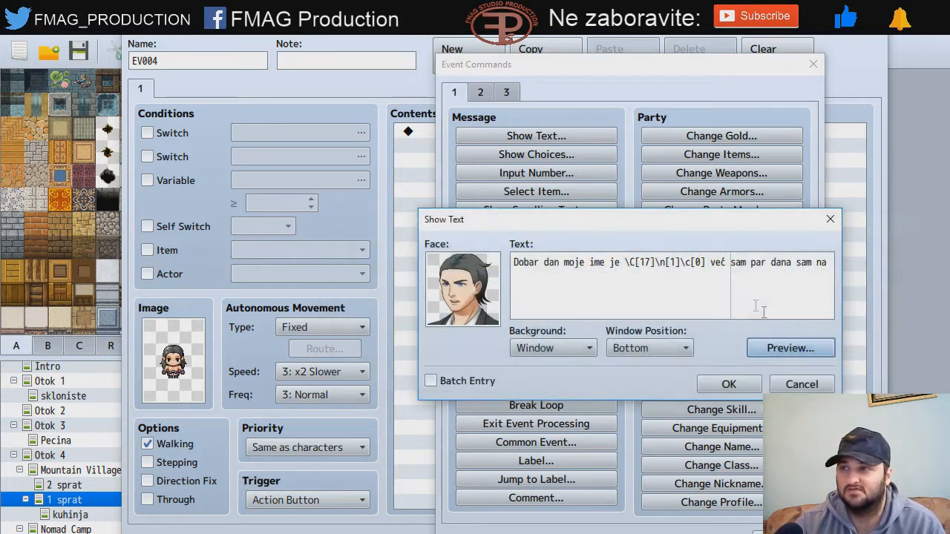
pyautogui.press('Return')
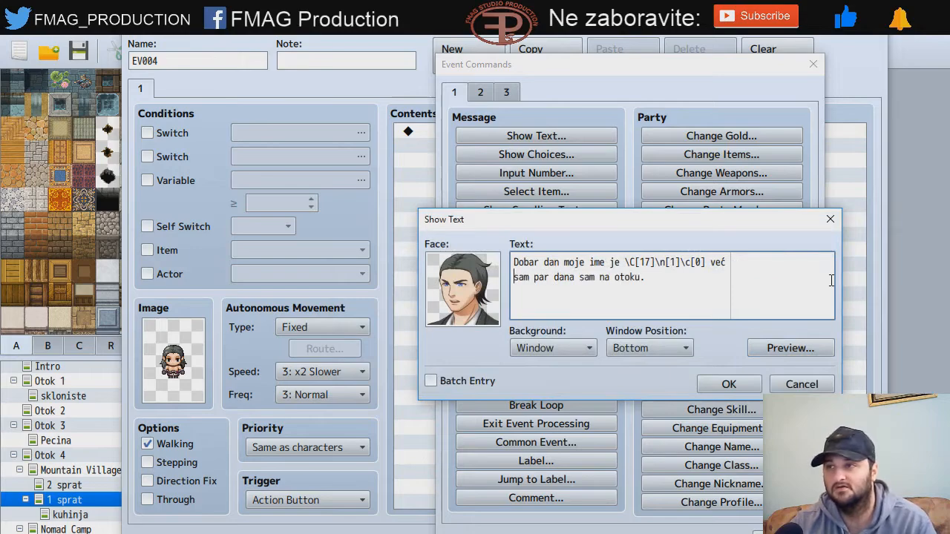
pyautogui.click(790, 348)
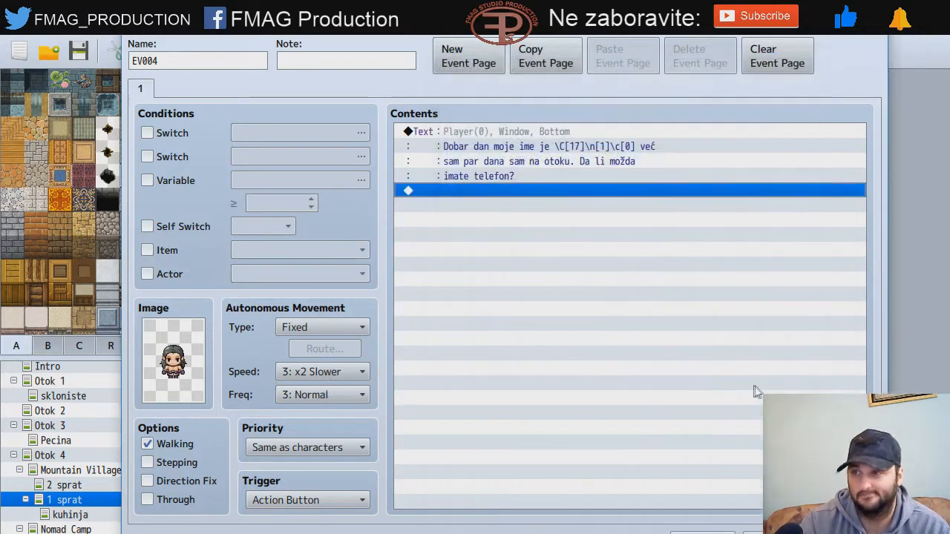
# Step: Add a second Show Text message below the first one, using the tuku tuku face
pyautogui.doubleClick(489, 192)
pyautogui.click(509, 139)
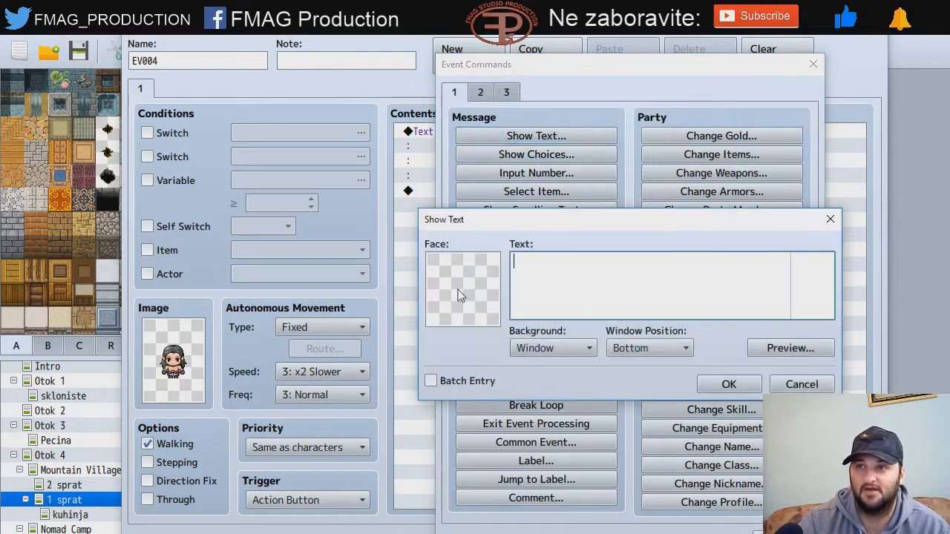
pyautogui.doubleClick(460, 295)
pyautogui.scroll(-2, 467, 297)
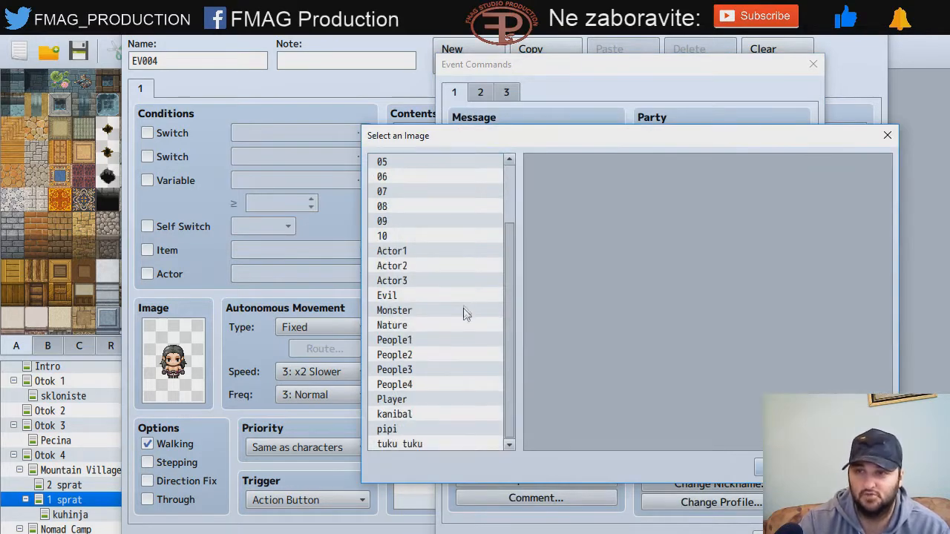
pyautogui.click(418, 443)
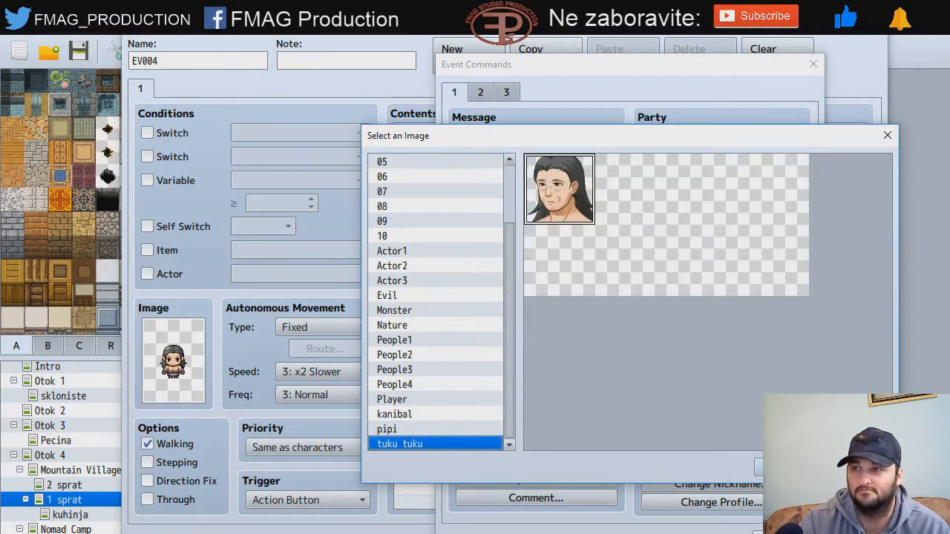
pyautogui.click(786, 468)
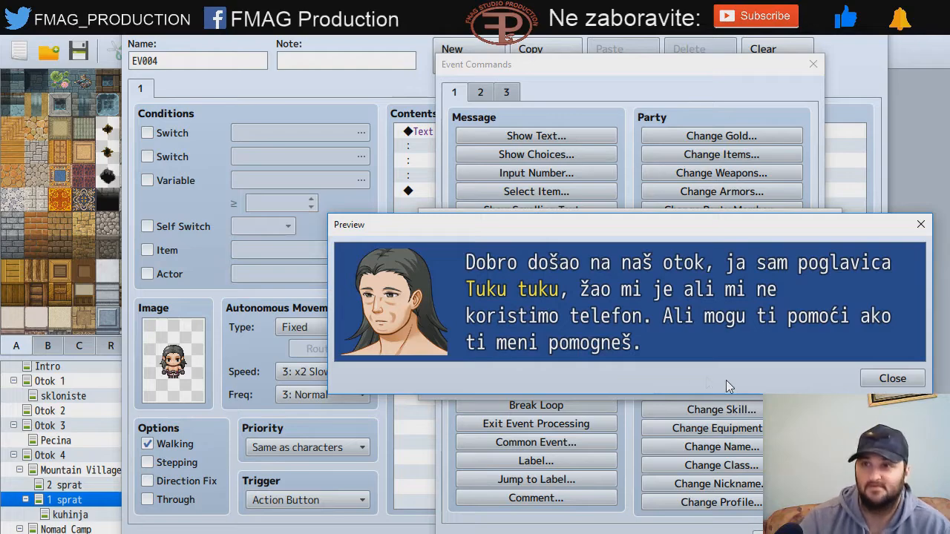
# Step: Write "Dobro došao na naš otok, ja sam poglavica \c[17]Tuku tuku\c[0], žao mi je ali mi ne koristimo telefon. Ali mogu ti pomoći ako ti meni pomogneš."
pyautogui.click(891, 377)
pyautogui.click(748, 385)
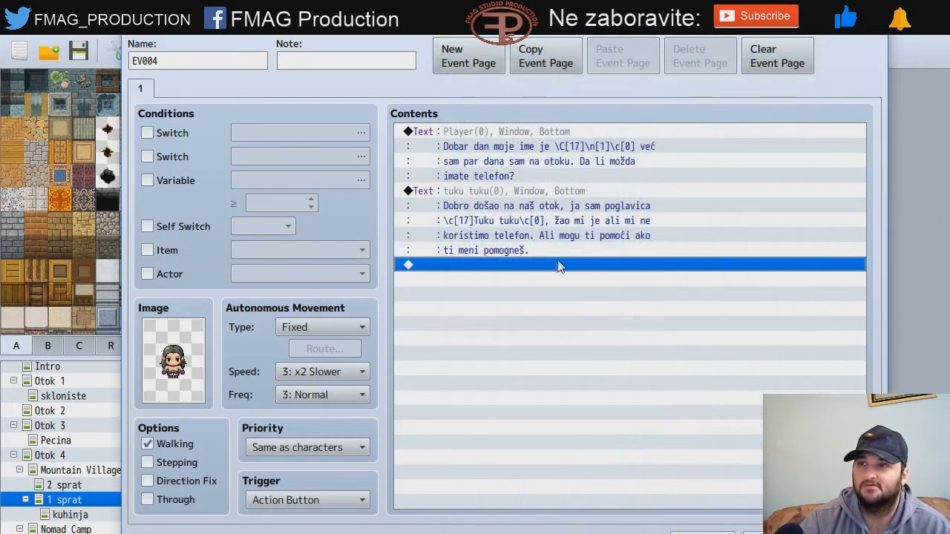
# Step: Add a third Show Text message with the Player face, reading "Šta god samo da odem sa ovog otoka."
pyautogui.doubleClick(558, 265)
pyautogui.click(524, 143)
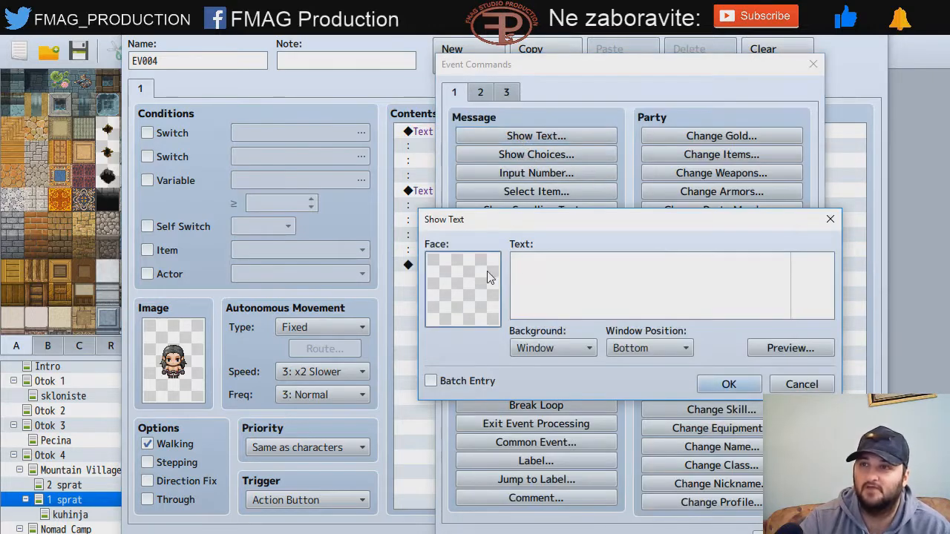
pyautogui.doubleClick(489, 276)
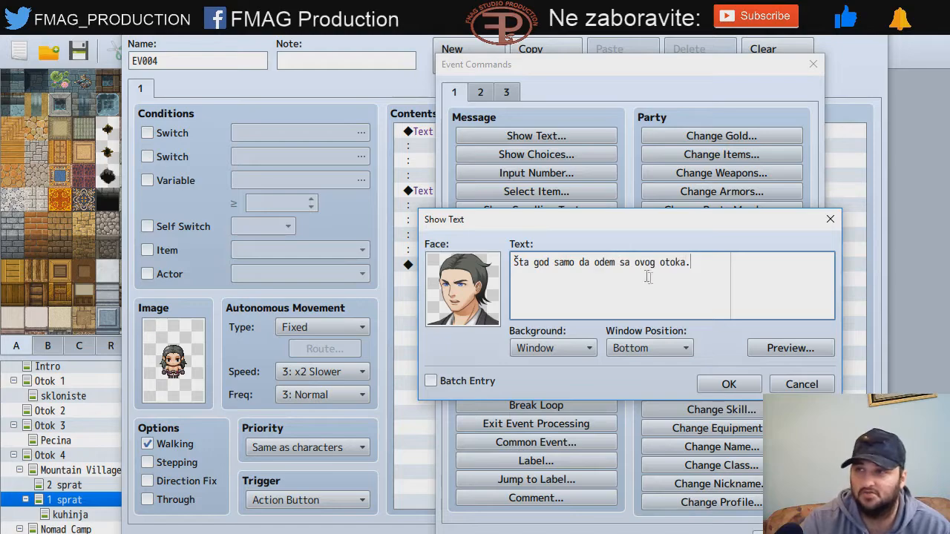
pyautogui.click(728, 383)
# Step: Add a message with tuku tuku's second face: "Sjajno! Prije par dana odveli su mi kćer ako je uspiješ vratiti, Ja ću ti pomoći da se vratiš kući."
pyautogui.doubleClick(530, 294)
pyautogui.click(558, 136)
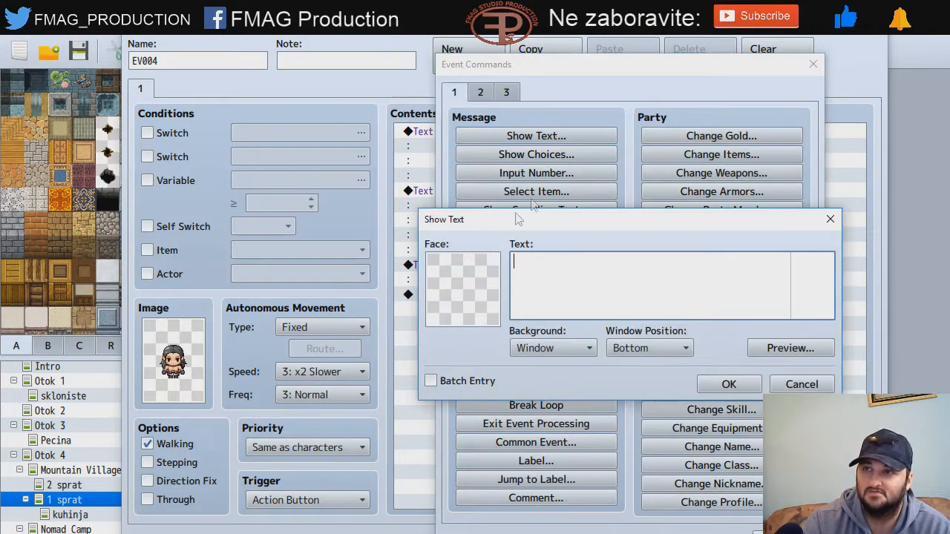
pyautogui.doubleClick(456, 264)
pyautogui.scroll(-2, 480, 252)
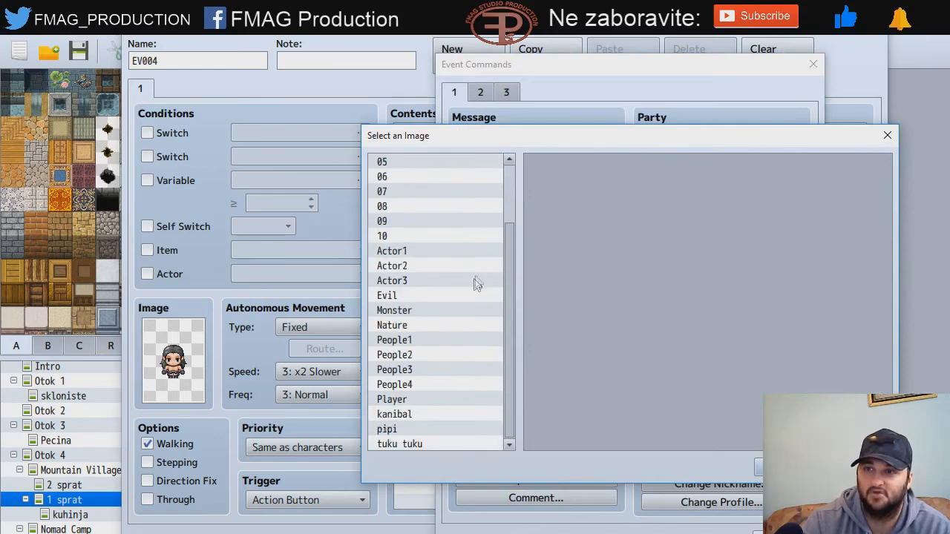
pyautogui.click(423, 445)
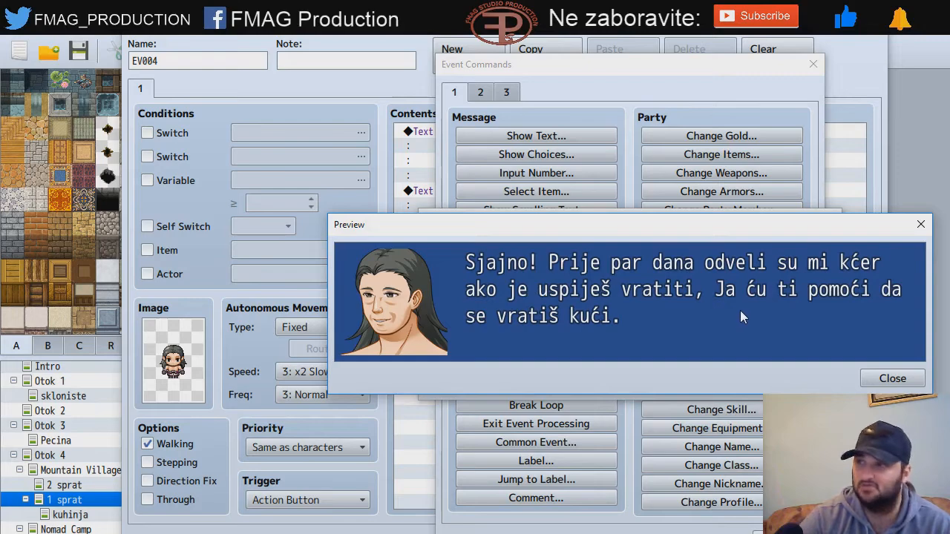
pyautogui.click(888, 377)
pyautogui.click(724, 383)
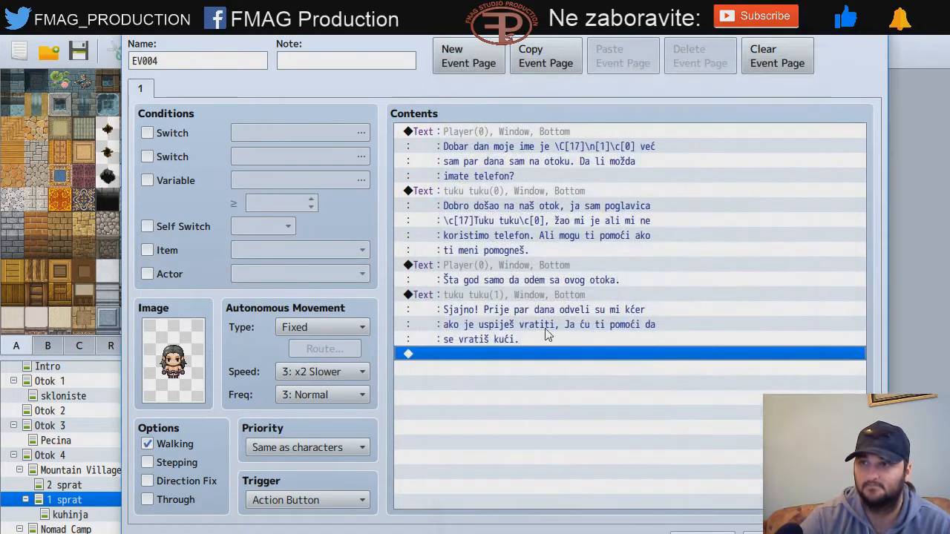
pyautogui.click(534, 135)
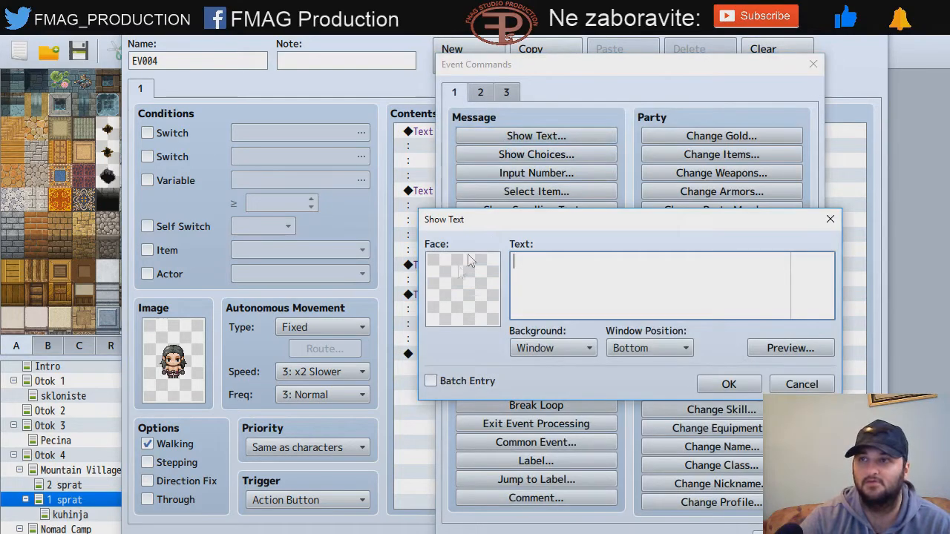
pyautogui.doubleClick(462, 290)
pyautogui.click(887, 135)
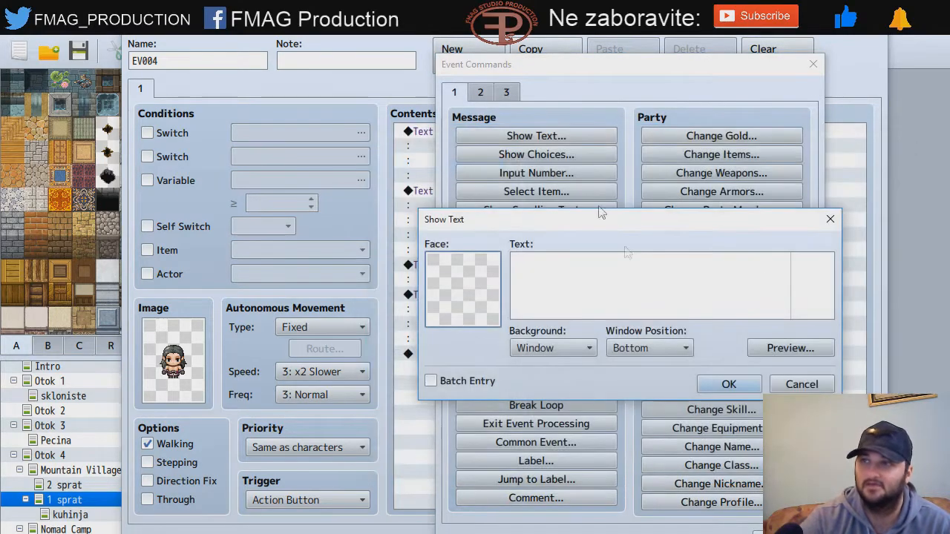
pyautogui.click(822, 216)
# Step: Add a Show Choices command after the dialogue with the choices "U redu pomoći ću vam." and "Nema teorije."
pyautogui.click(534, 154)
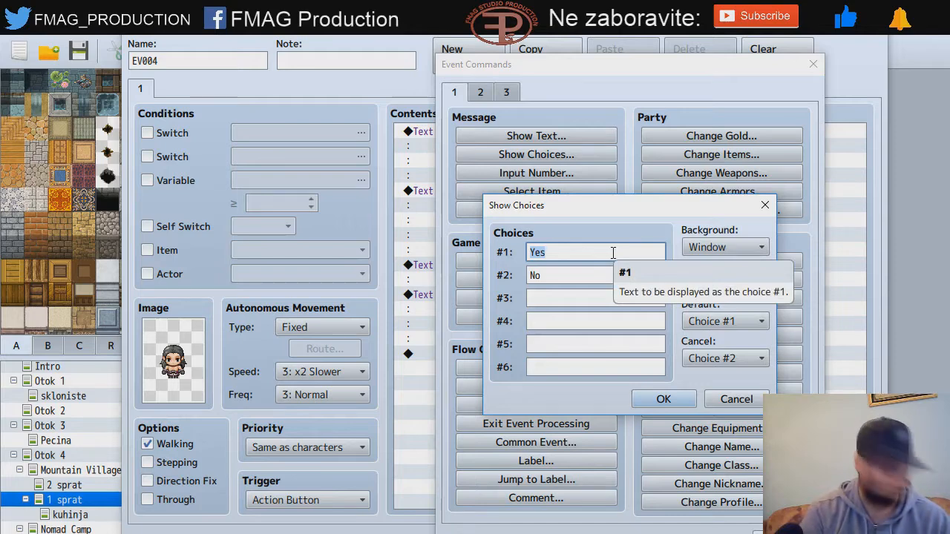
pyautogui.write('U redu')
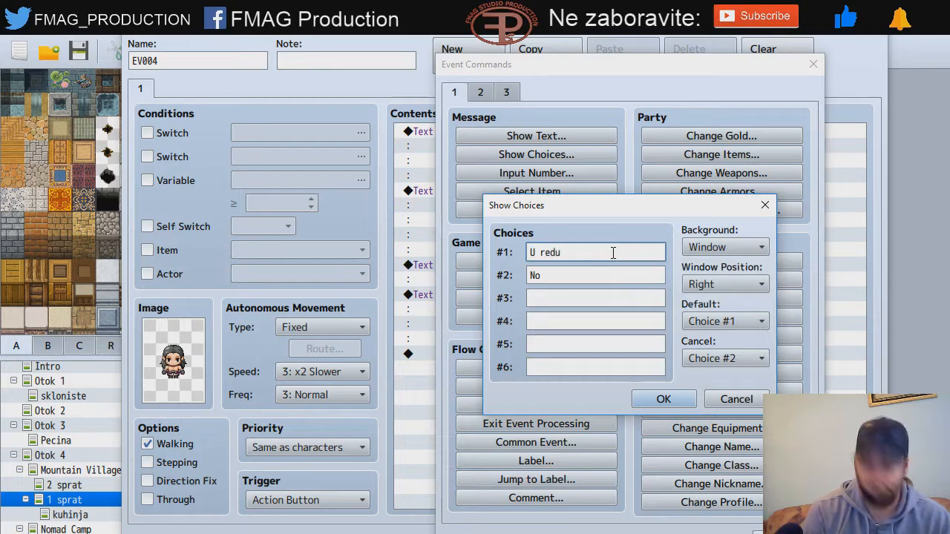
pyautogui.press('BackSpace')
pyautogui.press('BackSpace')
pyautogui.write('pomoći ću vam')
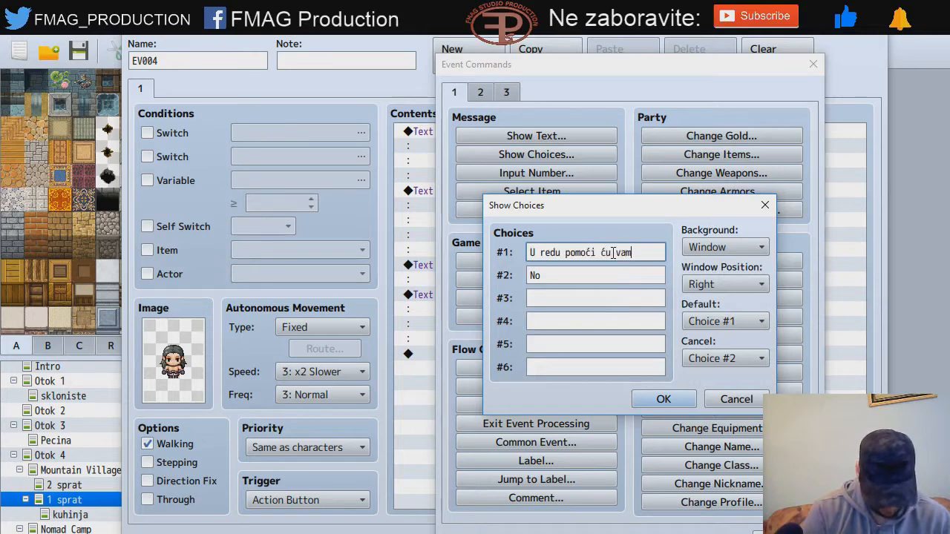
pyautogui.write('.')
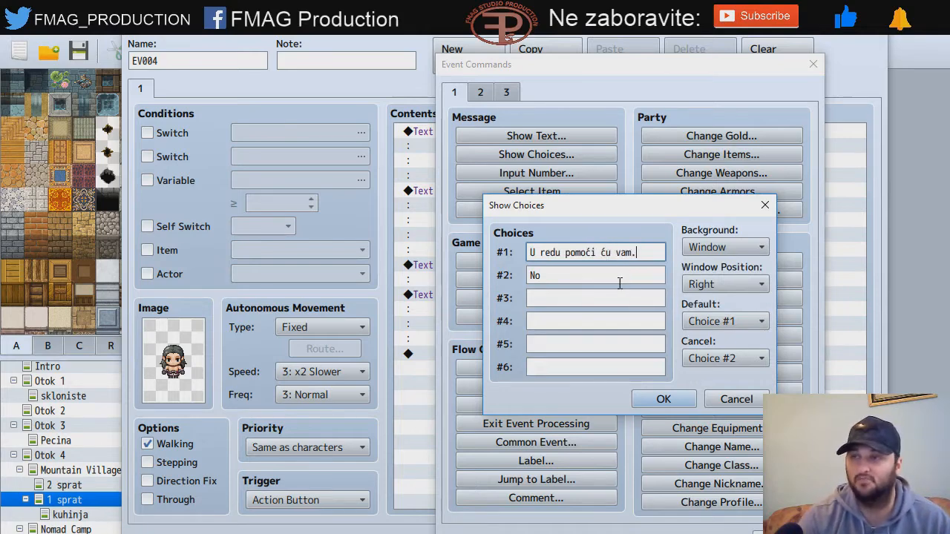
pyautogui.click(595, 279)
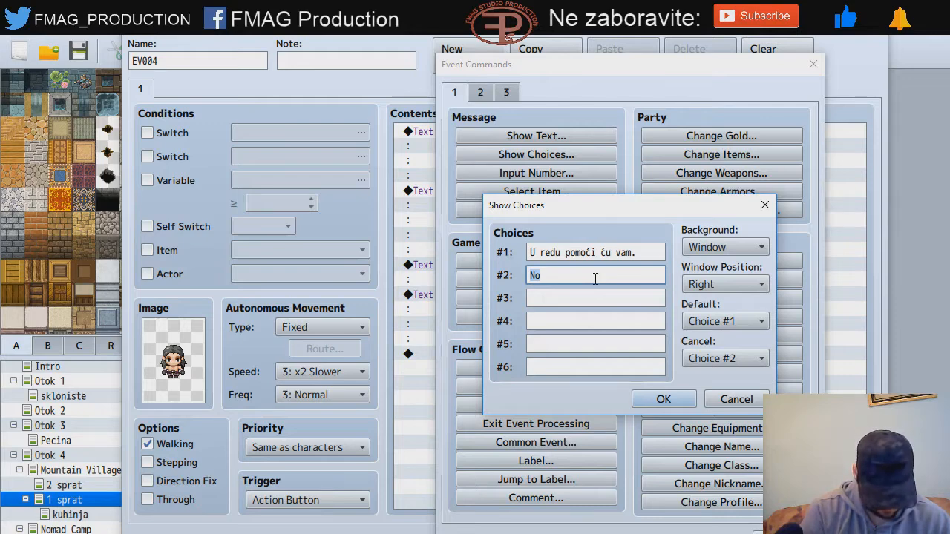
pyautogui.write('Nema t')
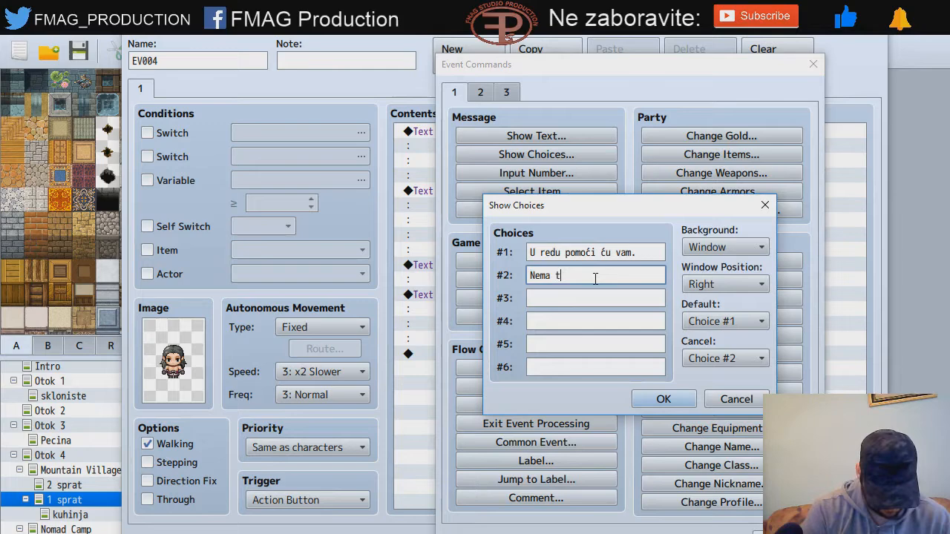
pyautogui.write('eorije.')
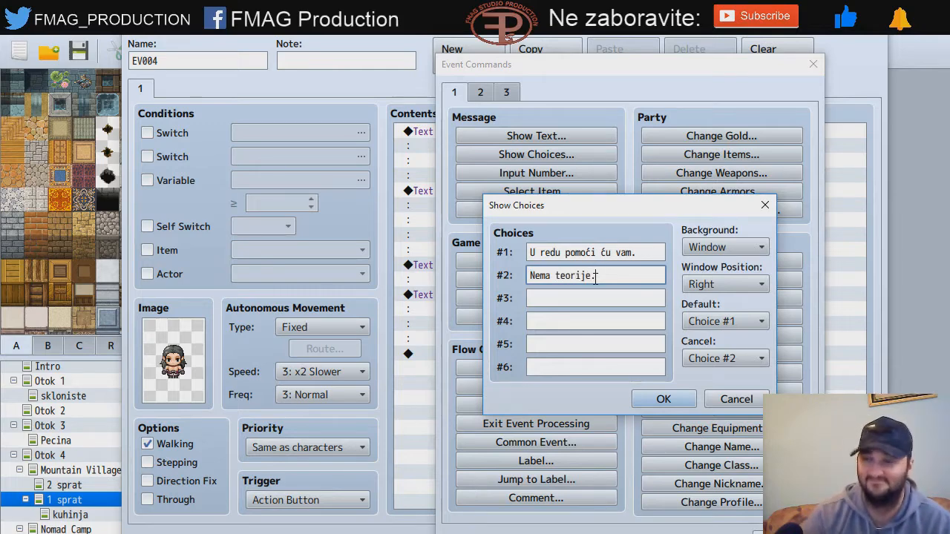
pyautogui.click(661, 399)
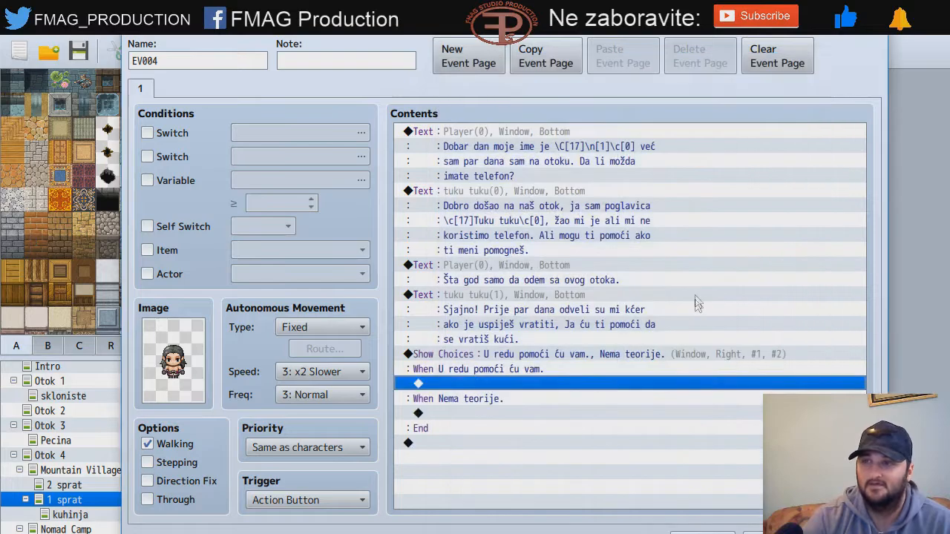
# Step: Start a Show Text message under the "U redu pomoći ću vam." branch, using the second tuku tuku face
pyautogui.doubleClick(484, 383)
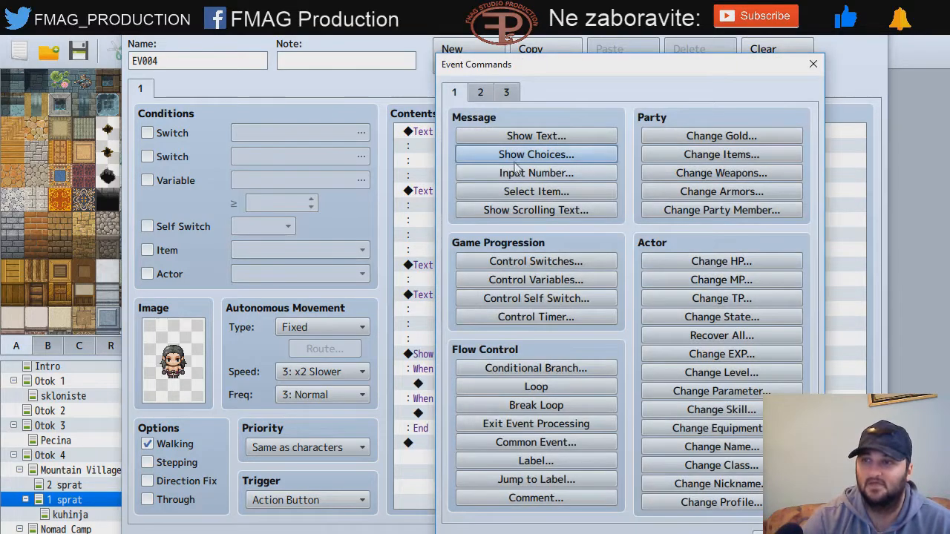
pyautogui.click(536, 136)
pyautogui.doubleClick(473, 268)
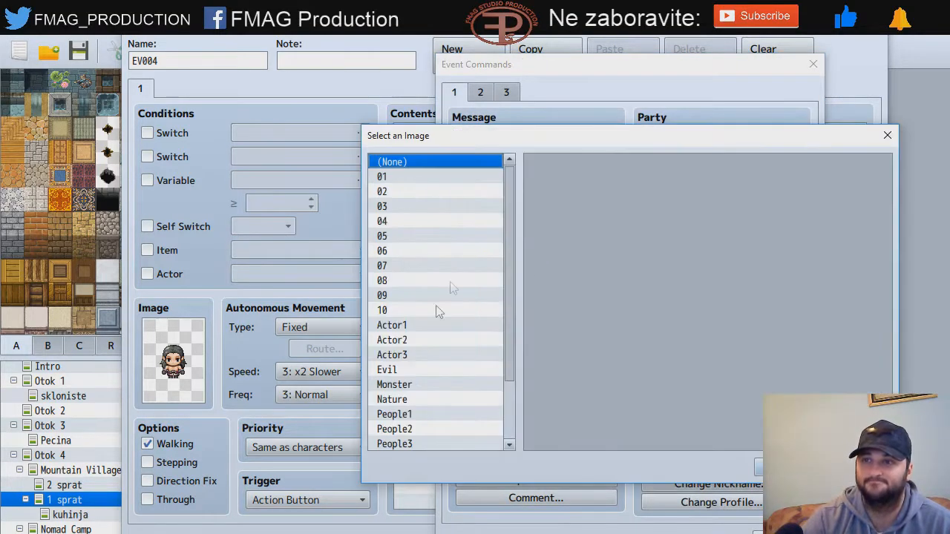
pyautogui.scroll(-2, 451, 312)
pyautogui.click(413, 443)
pyautogui.click(627, 195)
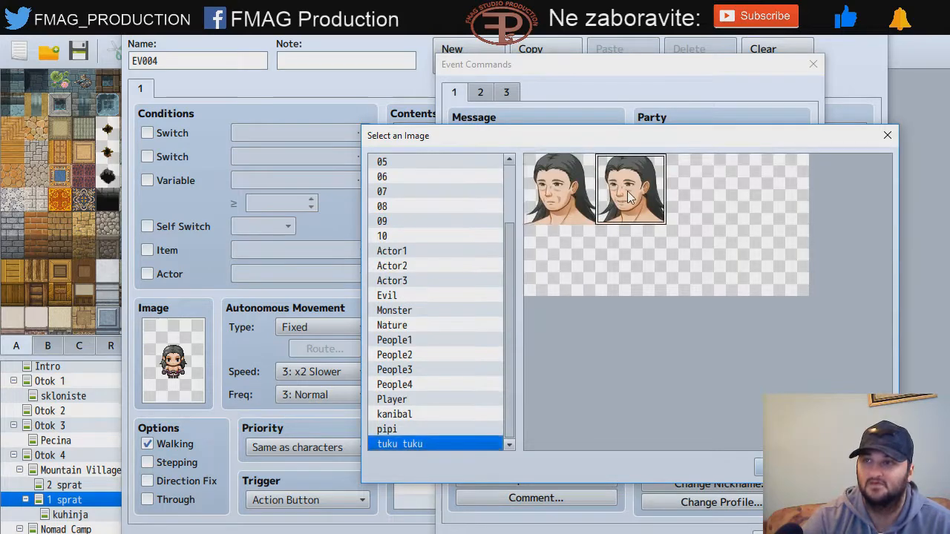
pyautogui.doubleClick(628, 194)
# Step: Write the chief's reply "Super! Evo ti moje oružje susjedi su veoma opasni." and add it to the branch
pyautogui.click(589, 254)
pyautogui.write('Super')
pyautogui.write('1')
pyautogui.press('BackSpace')
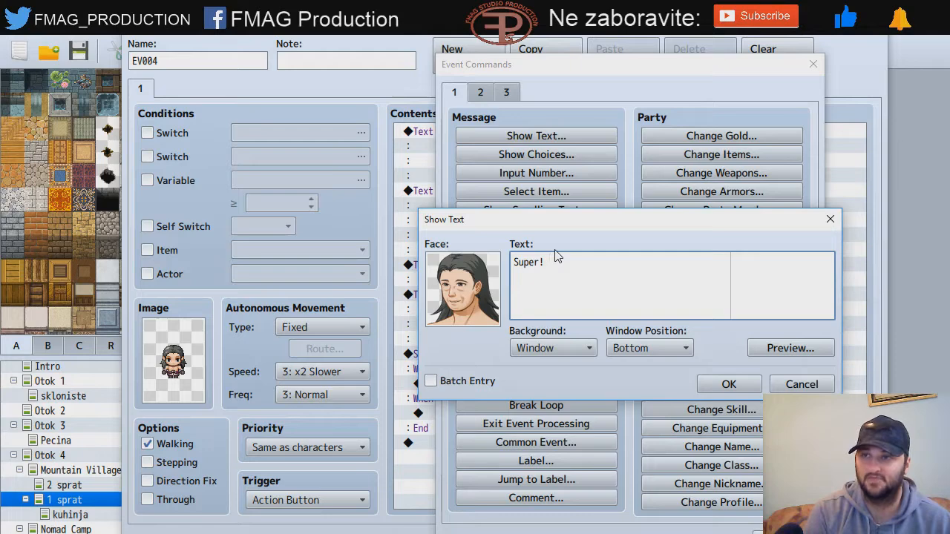
pyautogui.write('Evo ti m')
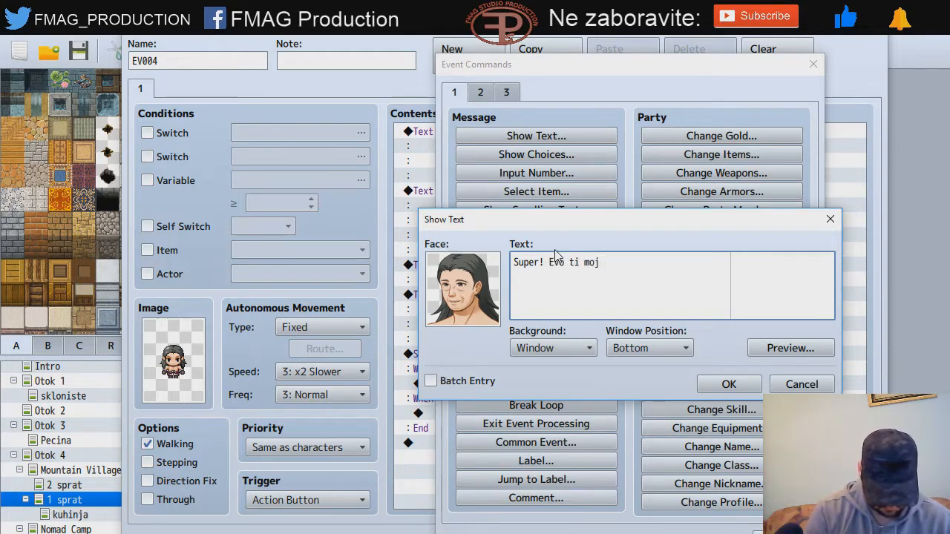
pyautogui.write('oj')
pyautogui.press('BackSpace')
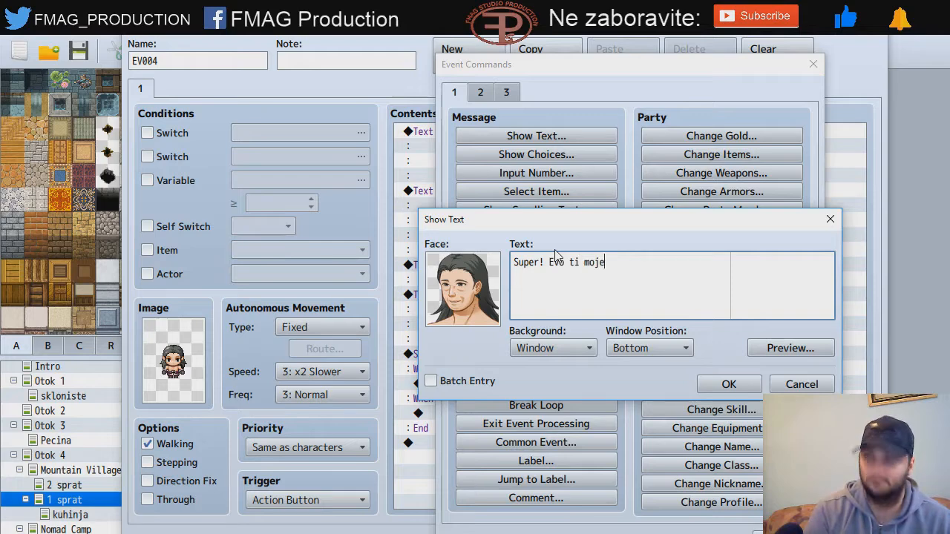
pyautogui.write('e oružje susjedi su veoma')
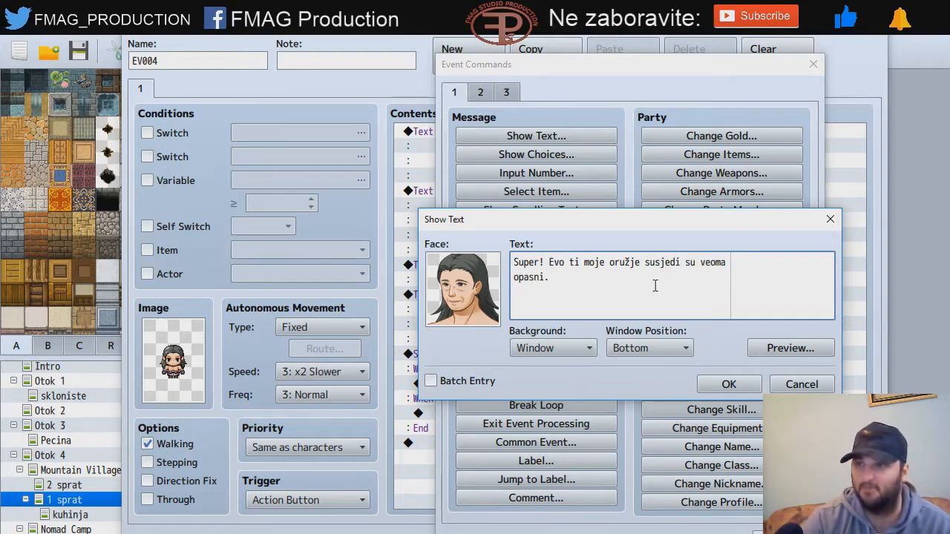
pyautogui.click(734, 381)
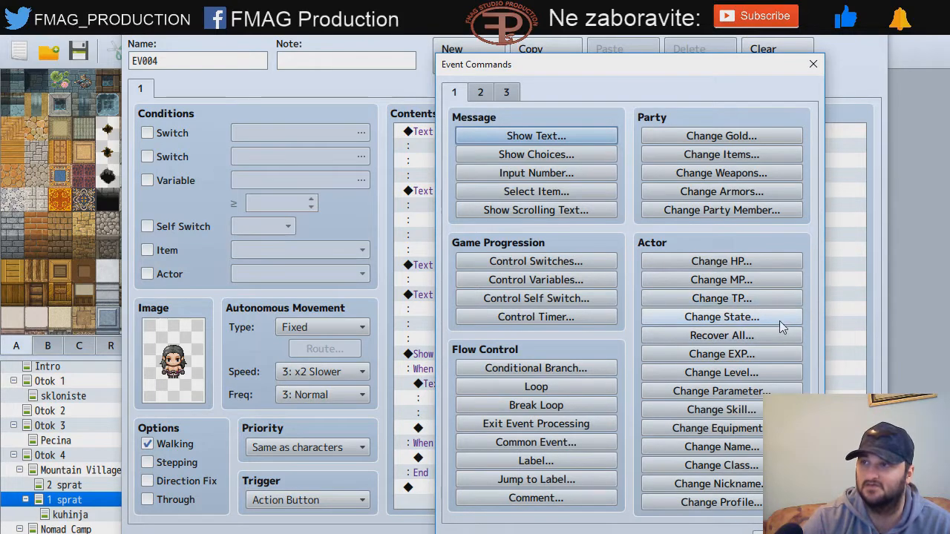
# Step: Add a Change Weapons command below the chief's reply that gives the player one Sword
pyautogui.click(749, 176)
pyautogui.click(614, 236)
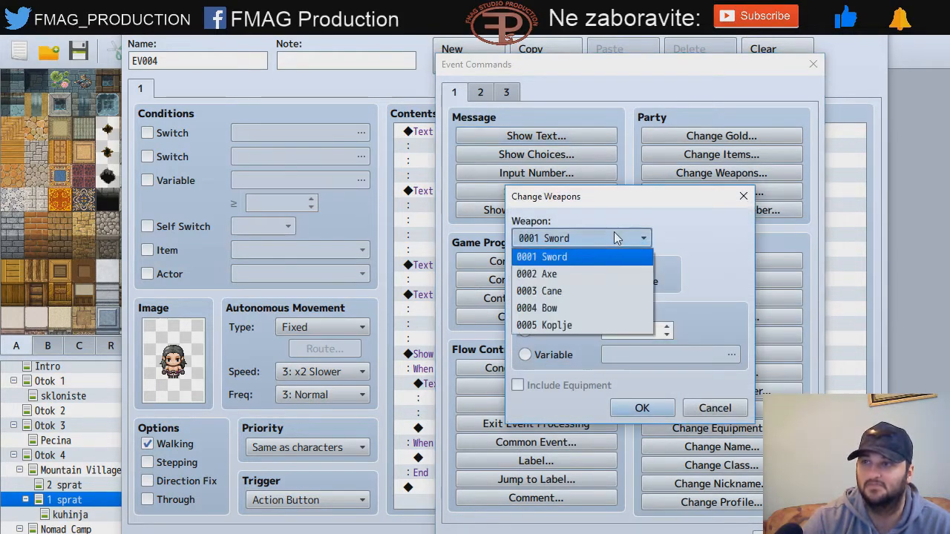
pyautogui.click(586, 257)
pyautogui.click(641, 409)
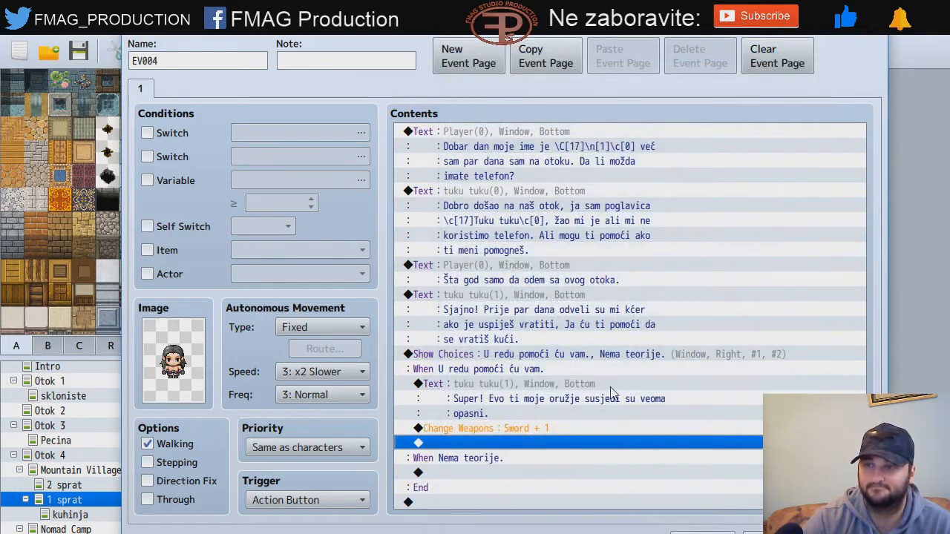
# Step: Start a Play SE command in the "Nema teorije." branch and listen to the Slash1 sound effect
pyautogui.doubleClick(498, 474)
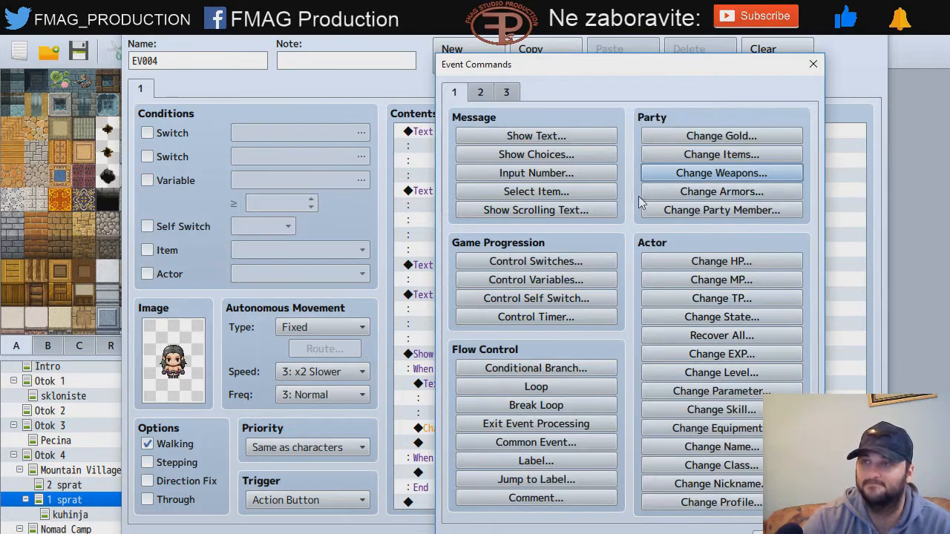
pyautogui.click(479, 93)
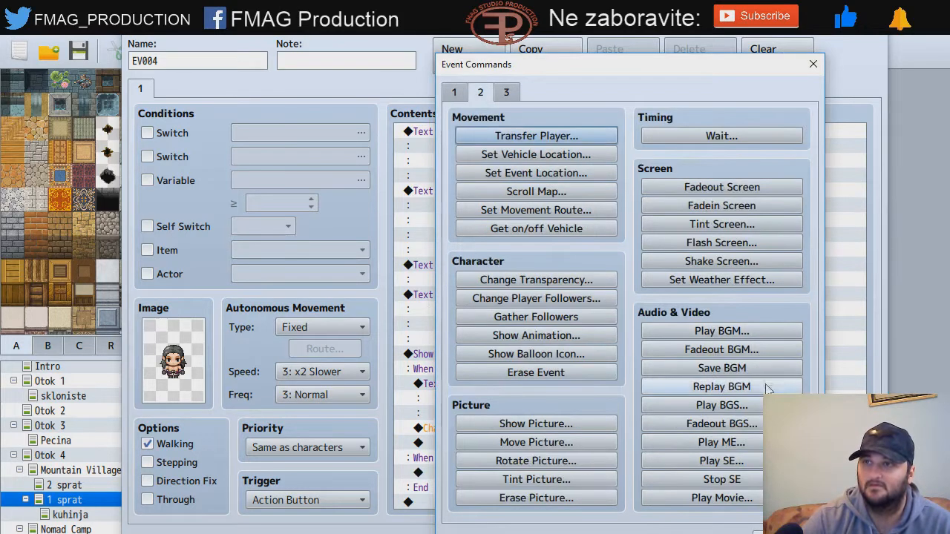
pyautogui.click(722, 461)
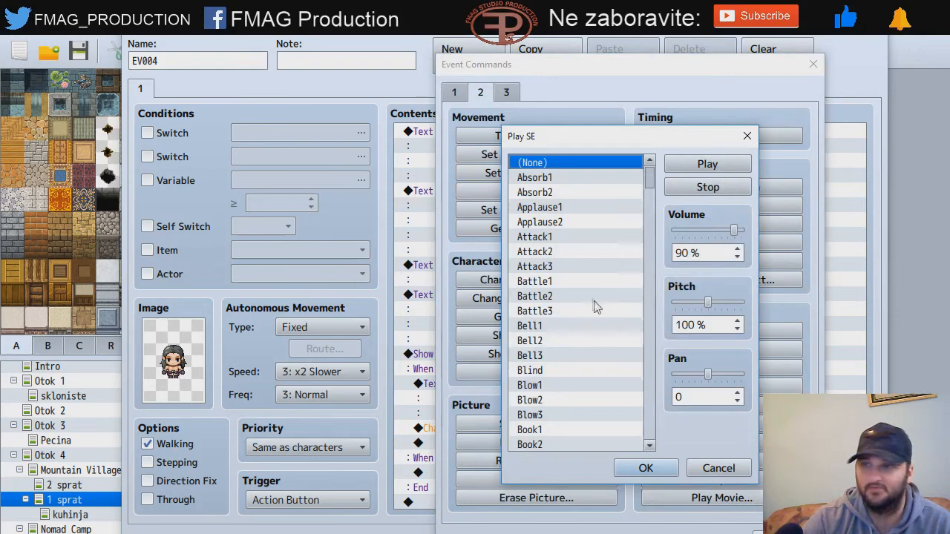
pyautogui.moveTo(653, 180); pyautogui.dragTo(657, 376)
pyautogui.click(560, 321)
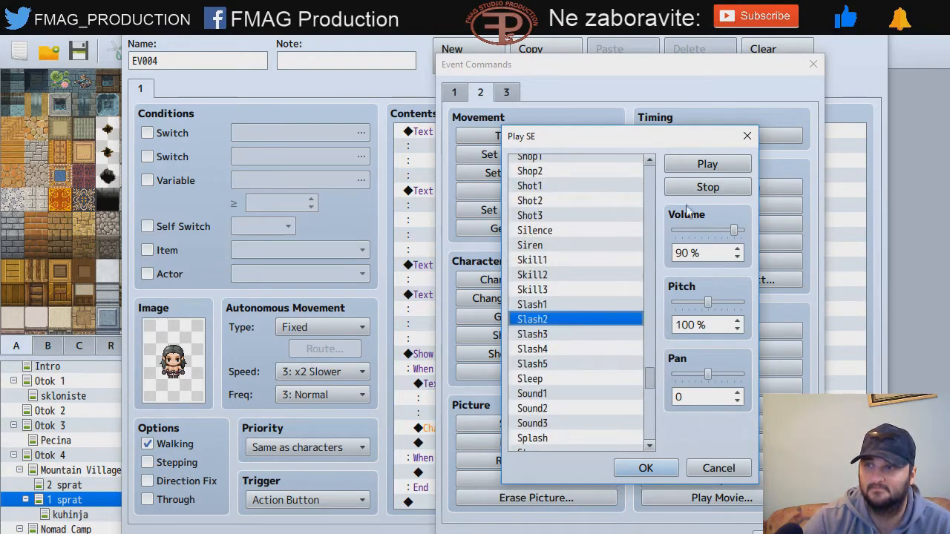
pyautogui.click(575, 304)
pyautogui.click(706, 163)
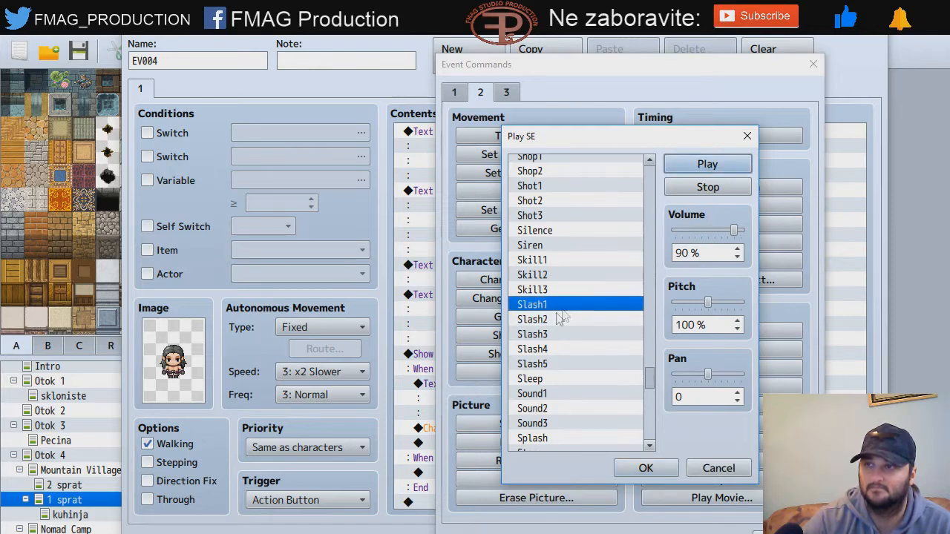
# Step: Audition the sound effects Slash2, Slash3, Slash4 and Slash5 one after another
pyautogui.click(566, 318)
pyautogui.click(683, 170)
pyautogui.click(604, 334)
pyautogui.click(689, 175)
pyautogui.click(552, 349)
pyautogui.click(690, 168)
pyautogui.click(572, 364)
pyautogui.click(693, 165)
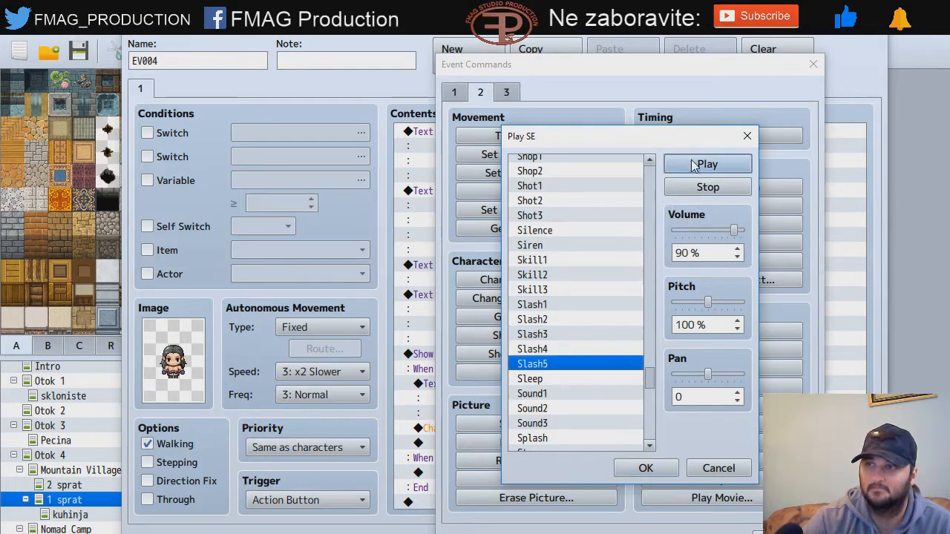
# Step: Choose Slash2 for the Play SE command, listen to it once more, and add the command
pyautogui.click(562, 319)
pyautogui.click(694, 167)
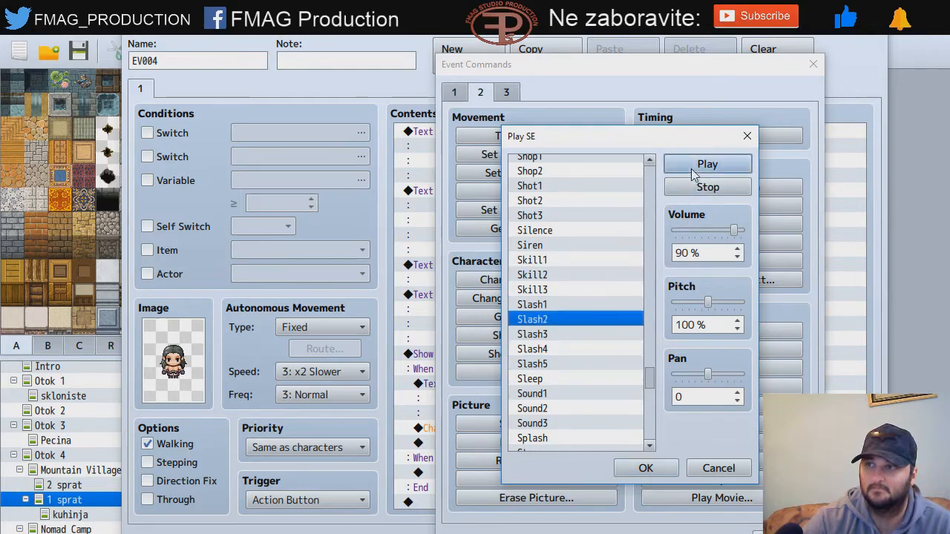
pyautogui.click(646, 469)
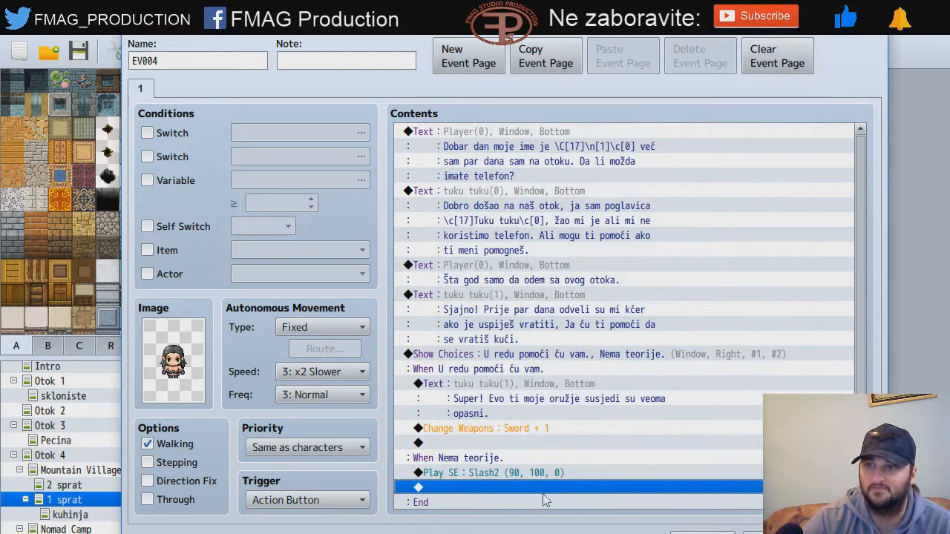
# Step: Add a Game Over command after the Slash2 sound effect in the "Nema teorije." branch
pyautogui.doubleClick(468, 487)
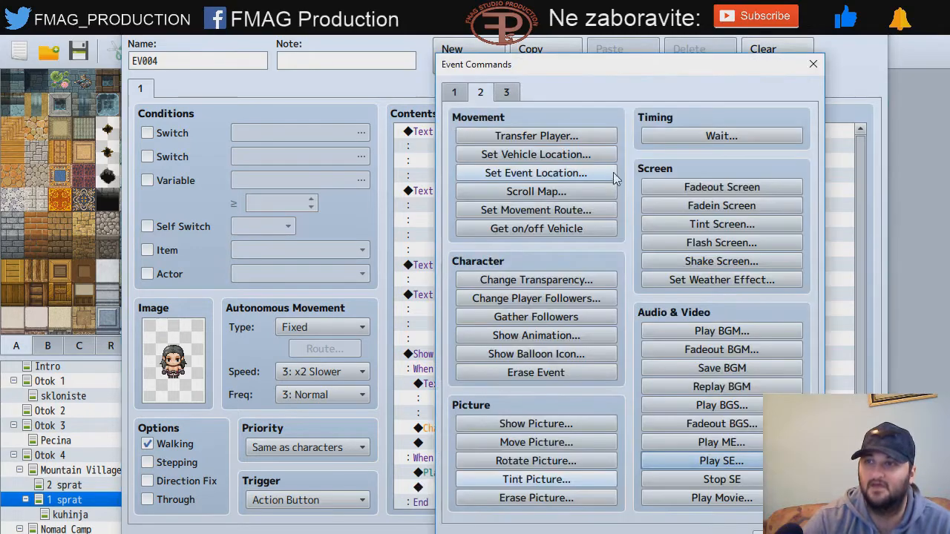
pyautogui.click(507, 92)
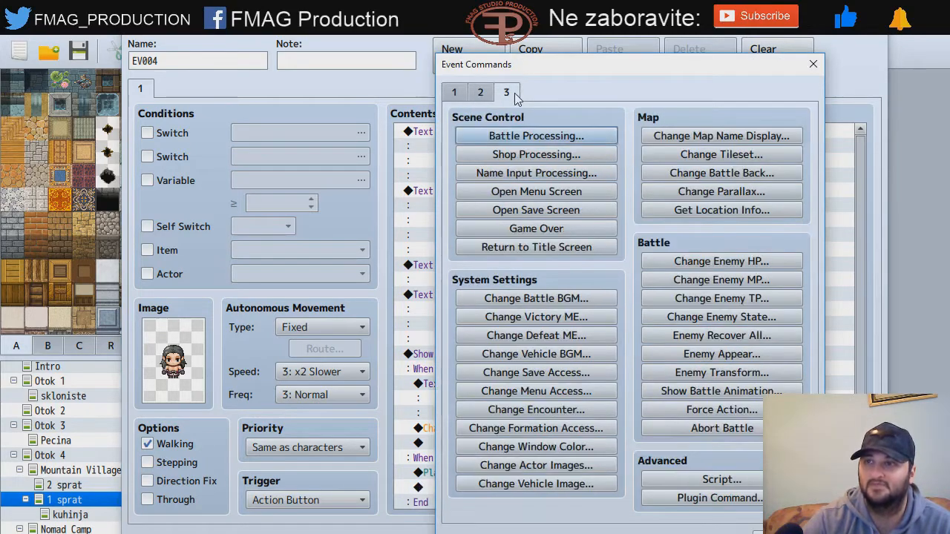
pyautogui.click(545, 229)
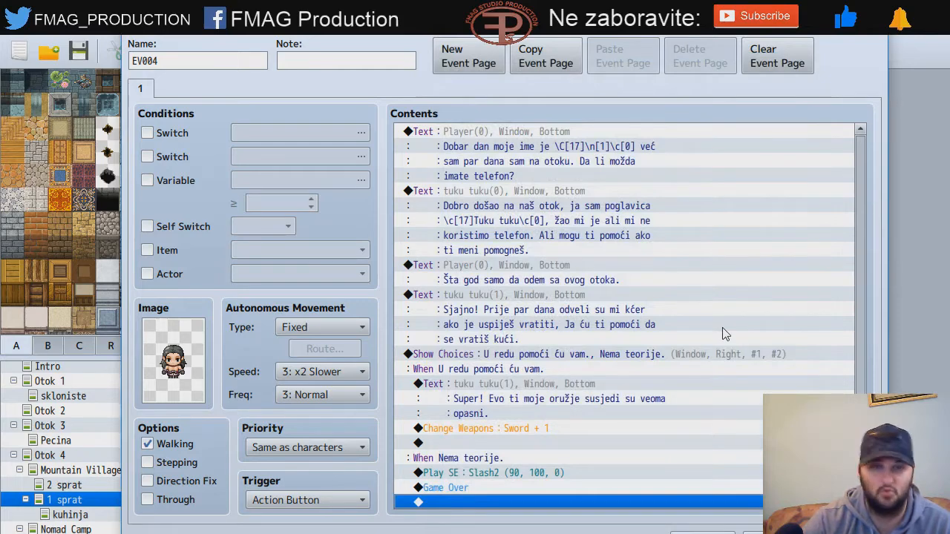
# Step: Confirm the chief's event with its choice branches and save the project
pyautogui.scroll(-1, 593, 353)
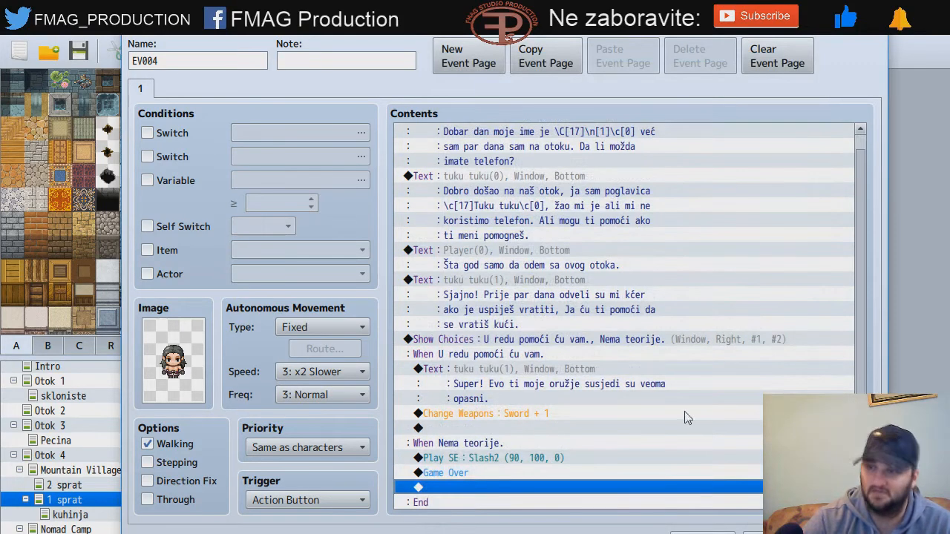
pyautogui.click(702, 533)
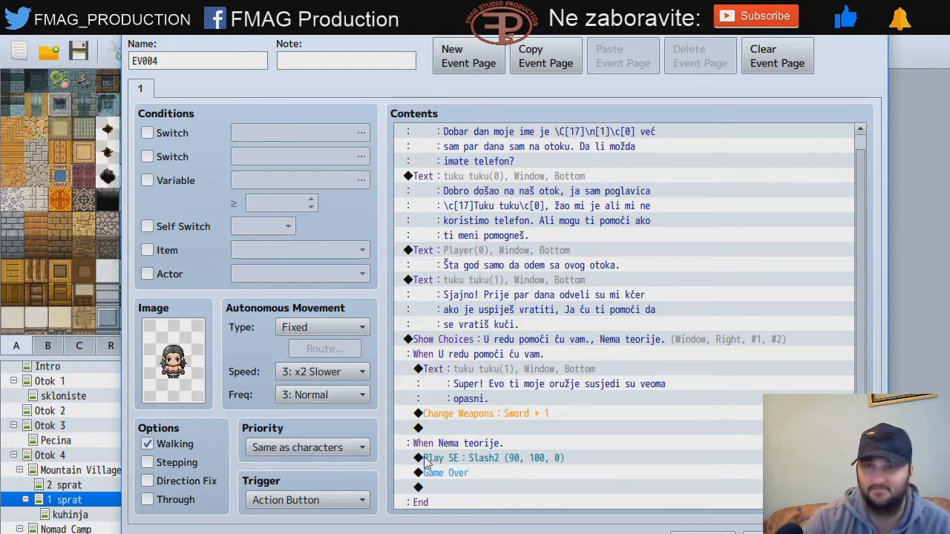
pyautogui.click(519, 417)
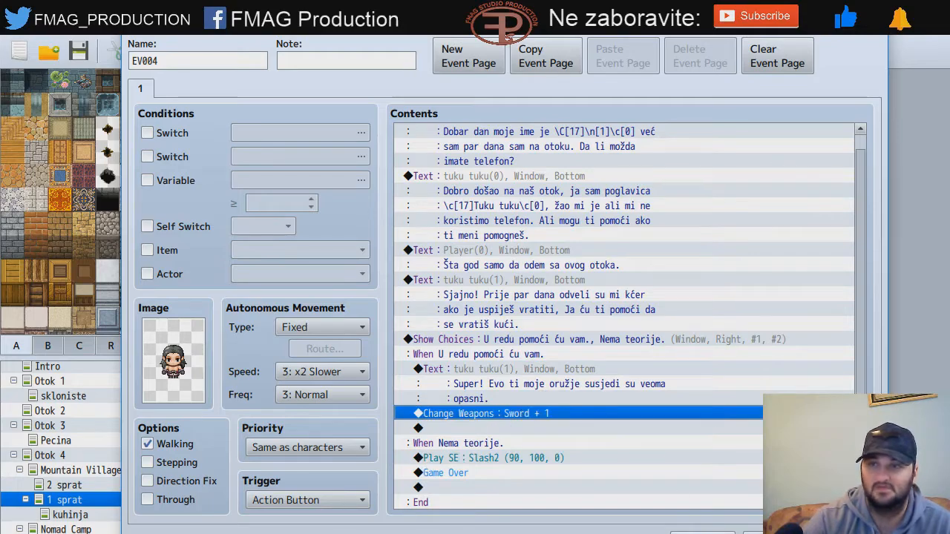
pyautogui.click(703, 532)
pyautogui.click(80, 55)
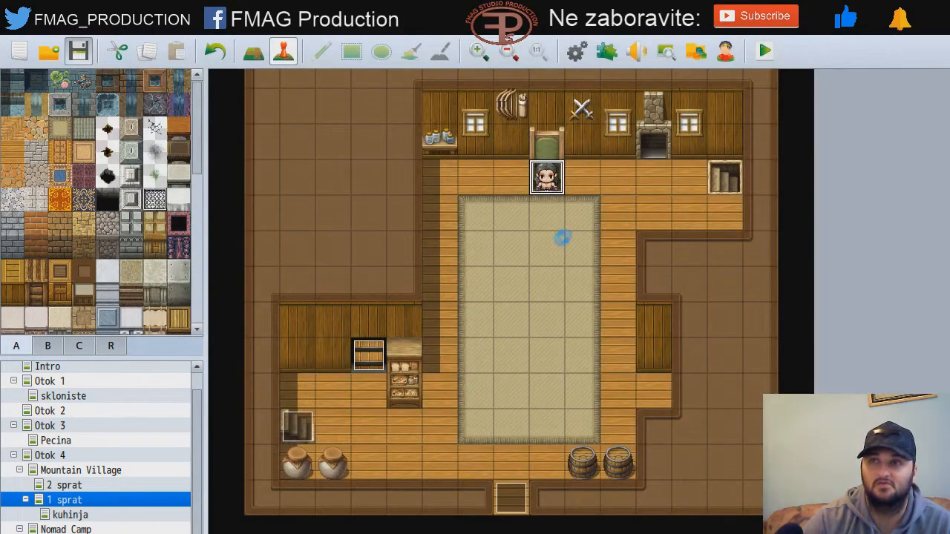
# Step: Add a Control Self Switch command setting A to ON after the sword reward in the chief's event
pyautogui.doubleClick(553, 186)
pyautogui.scroll(-1, 544, 428)
pyautogui.doubleClick(518, 413)
pyautogui.click(455, 93)
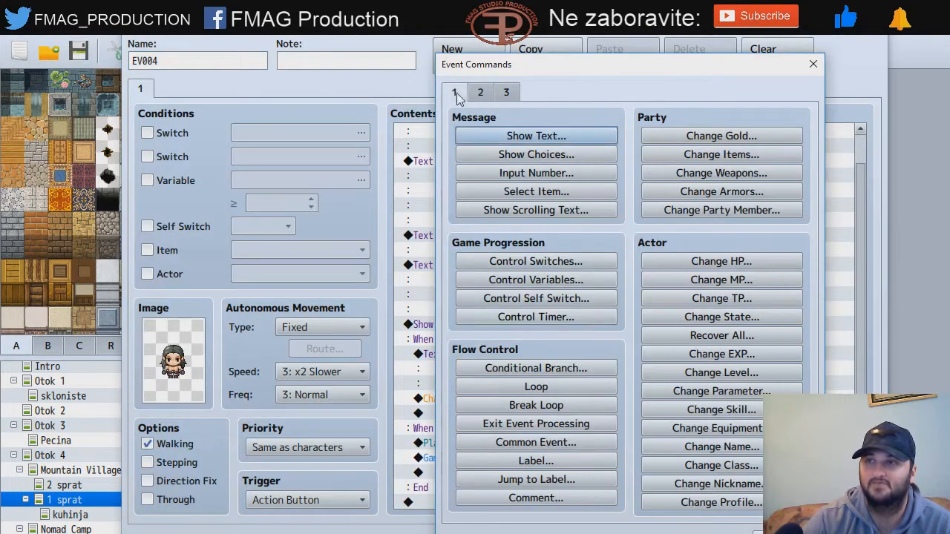
pyautogui.click(536, 298)
pyautogui.click(606, 364)
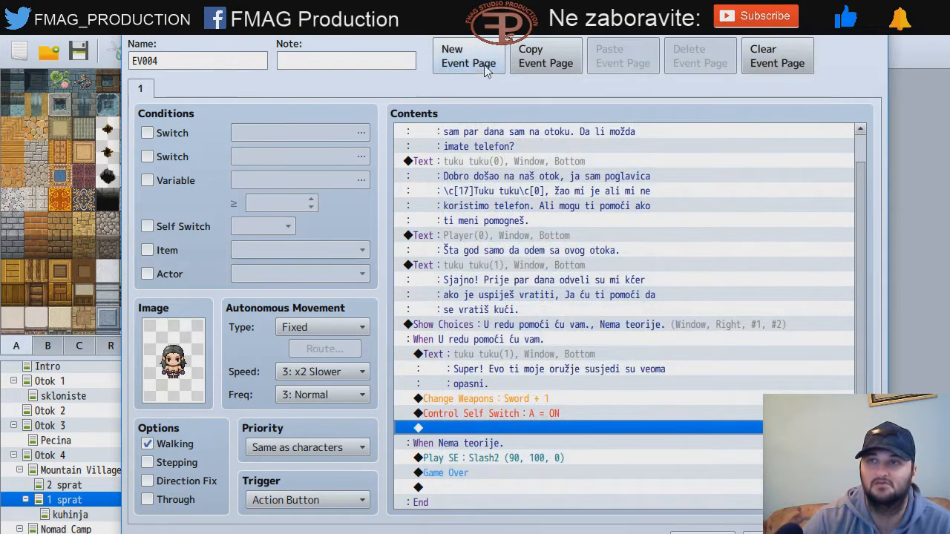
# Step: Add a second page to the chief's event with the front-facing tuku tuku image and a Self Switch condition, and confirm the event
pyautogui.click(468, 57)
pyautogui.doubleClick(173, 351)
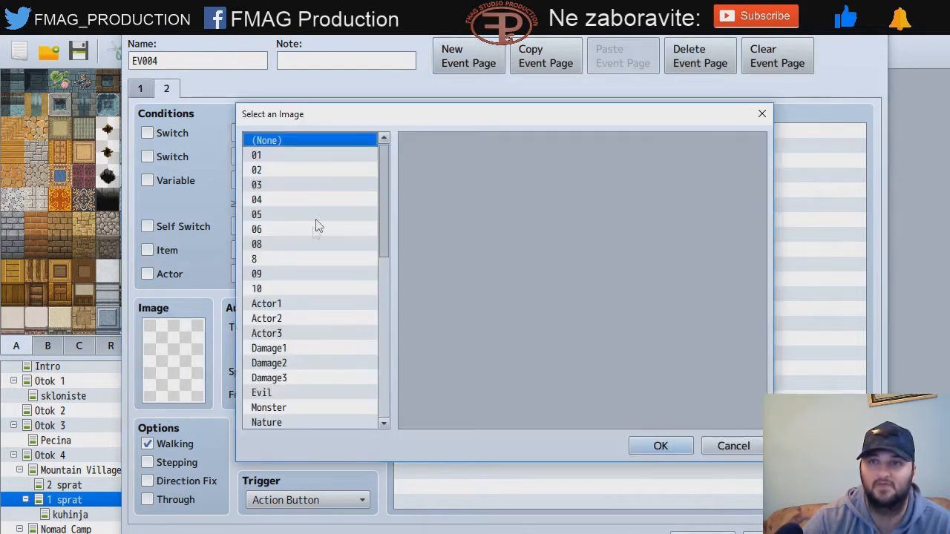
pyautogui.moveTo(382, 195); pyautogui.dragTo(376, 418)
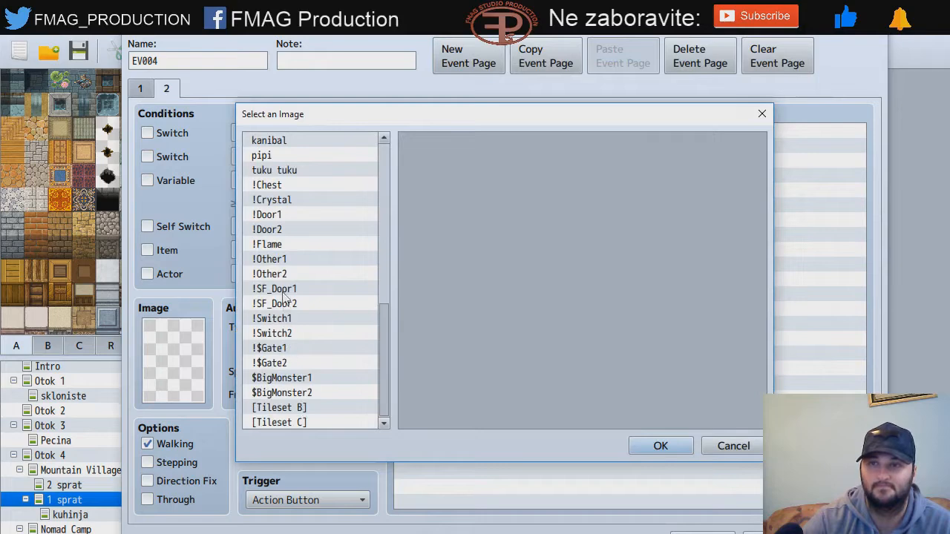
pyautogui.click(293, 171)
pyautogui.click(440, 159)
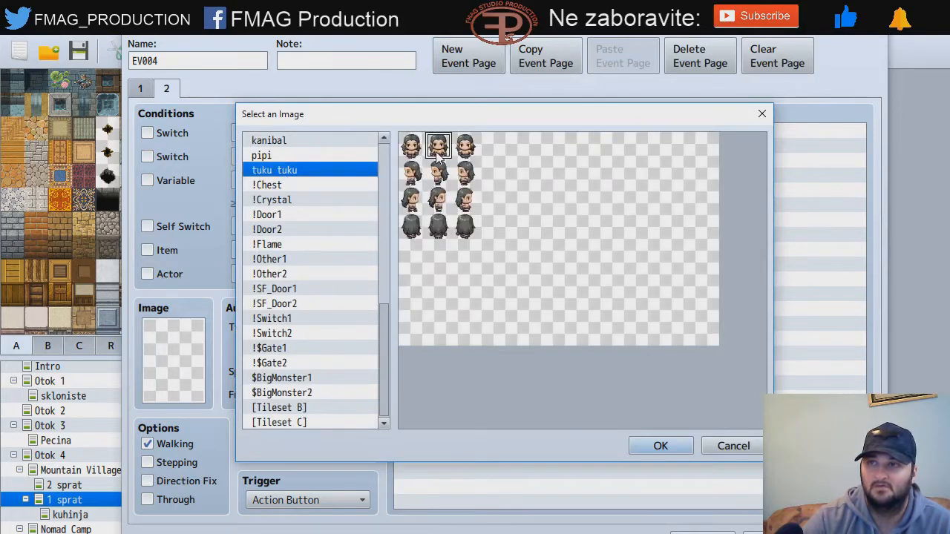
pyautogui.doubleClick(439, 159)
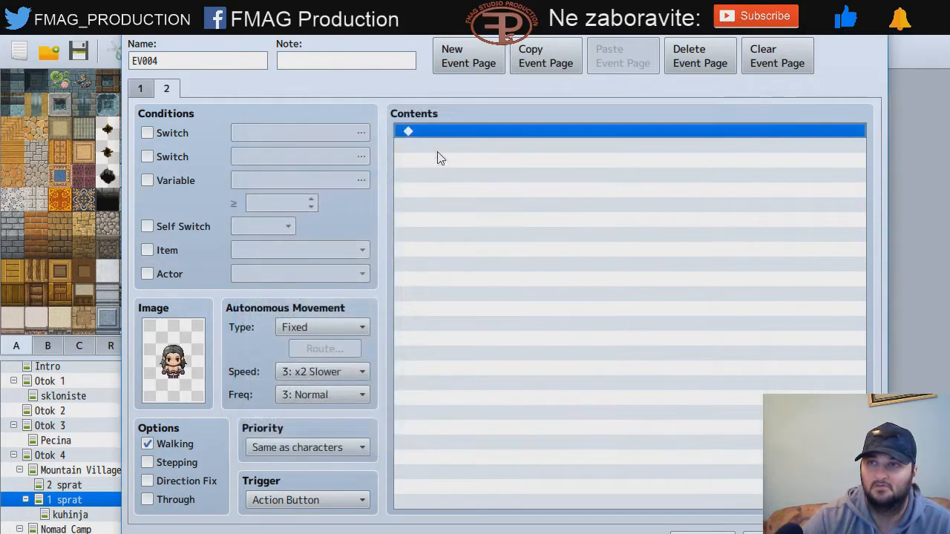
pyautogui.click(155, 228)
pyautogui.click(702, 533)
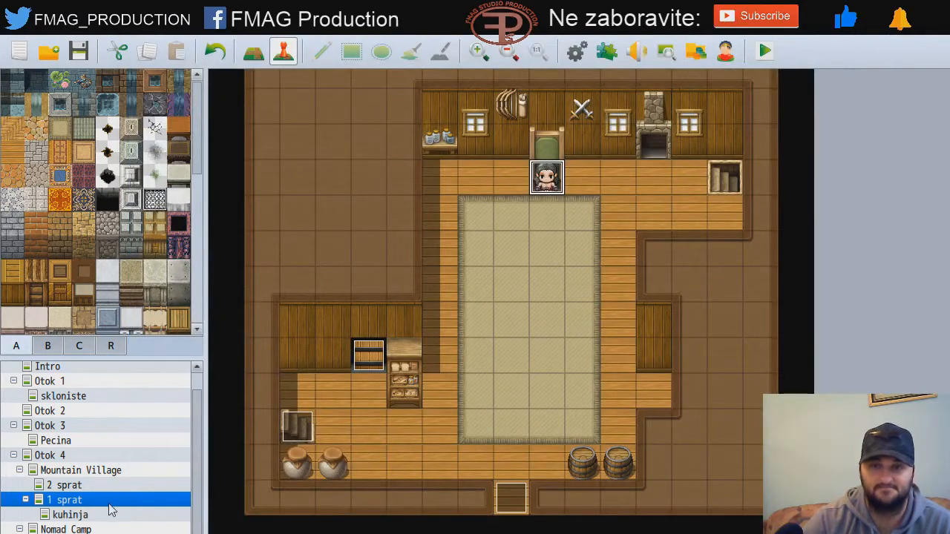
# Step: Open the Nomad Camp map, look over the camp, and switch to the tent interior map containing the cell
pyautogui.click(68, 529)
pyautogui.scroll(-5, 548, 355)
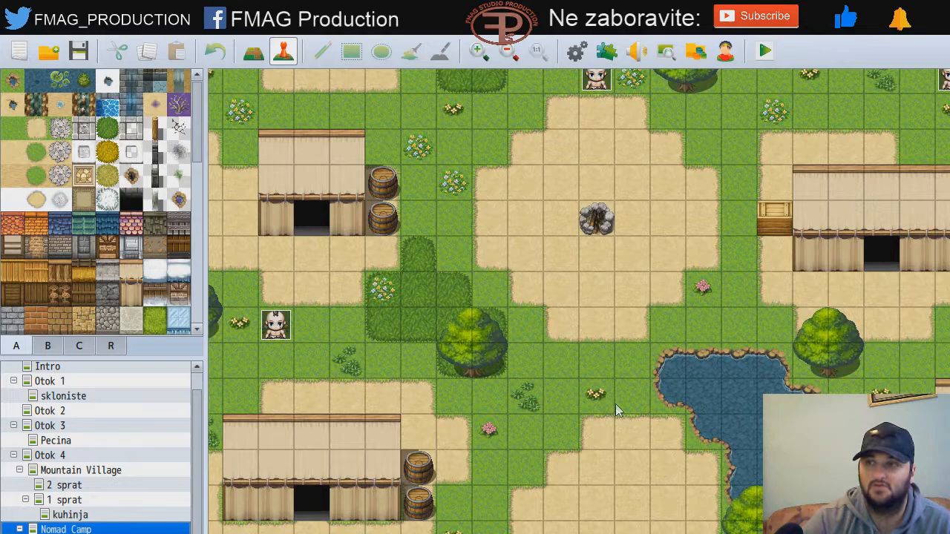
pyautogui.scroll(7, 601, 462)
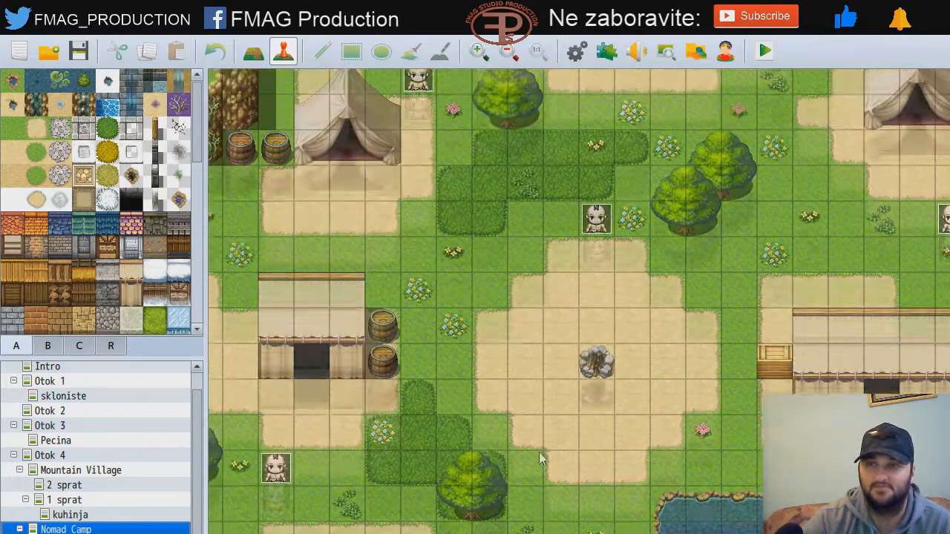
pyautogui.scroll(7, 638, 274)
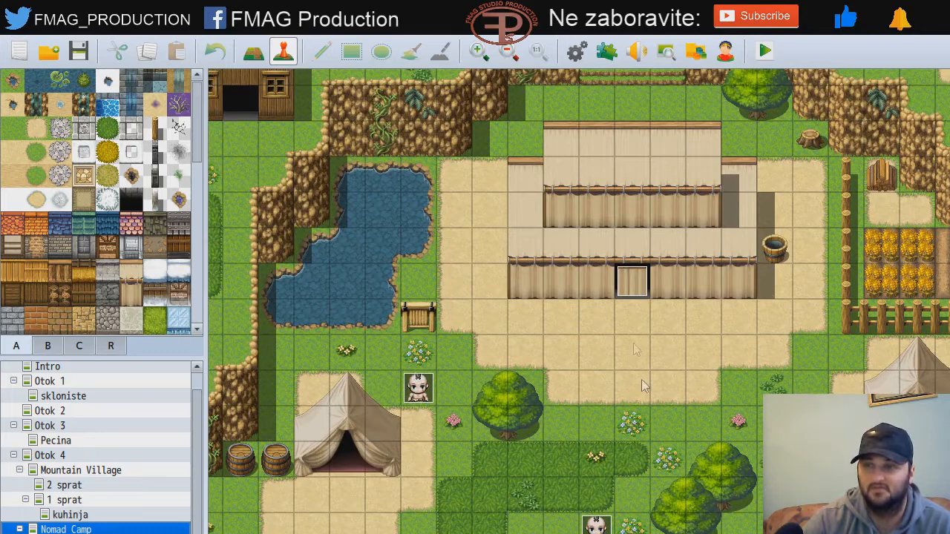
pyautogui.scroll(-2, 571, 319)
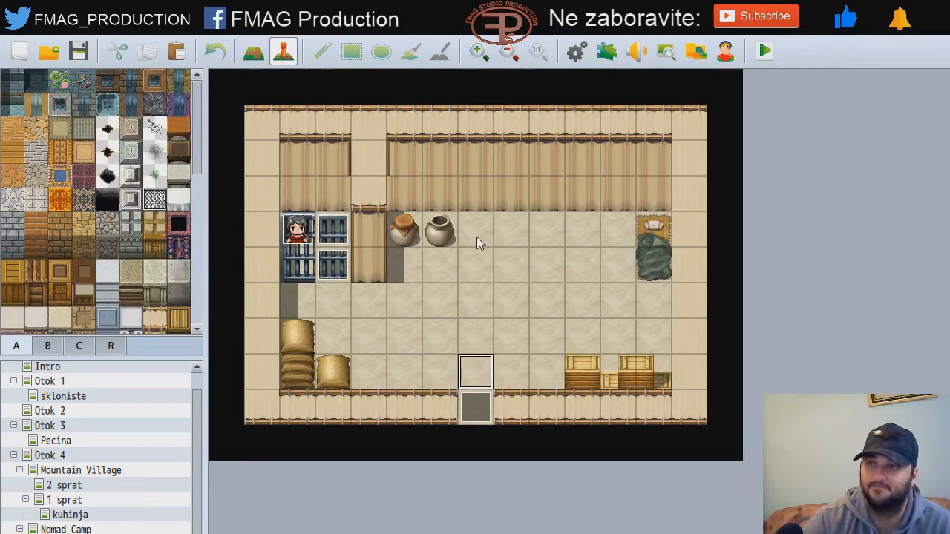
# Step: Create an event in the tent, two tiles from the cell's dividing wall, using the front-facing kanibal image
pyautogui.doubleClick(482, 269)
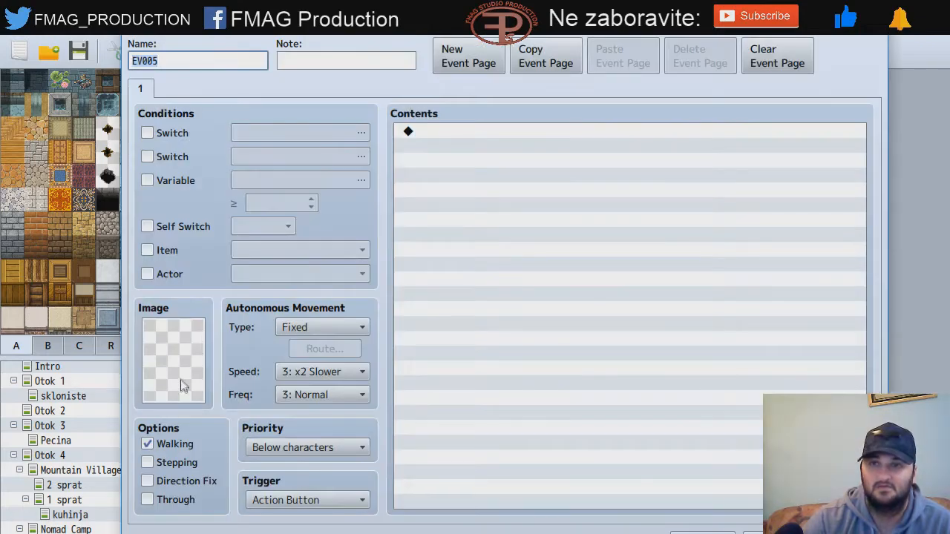
pyautogui.doubleClick(188, 358)
pyautogui.moveTo(382, 193); pyautogui.dragTo(387, 385)
pyautogui.moveTo(394, 335); pyautogui.dragTo(394, 259)
pyautogui.click(307, 345)
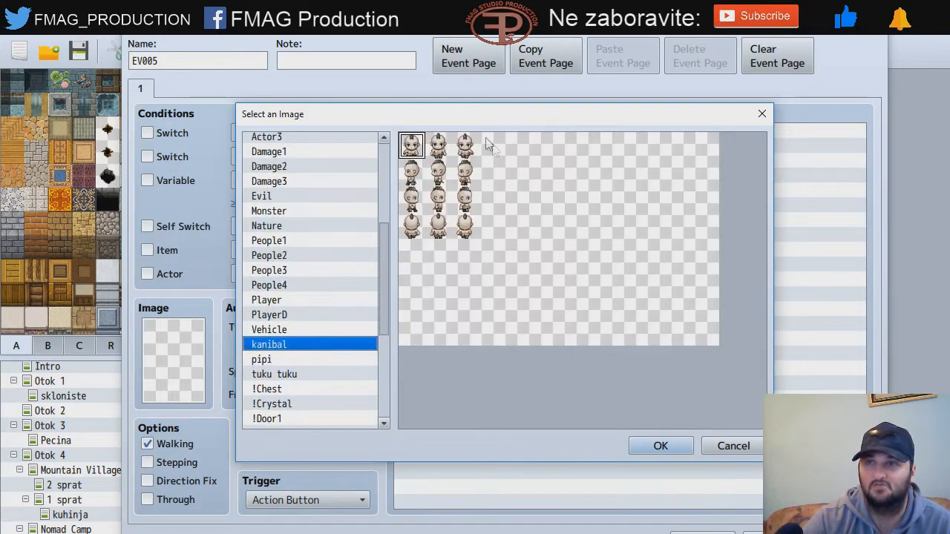
pyautogui.doubleClick(448, 144)
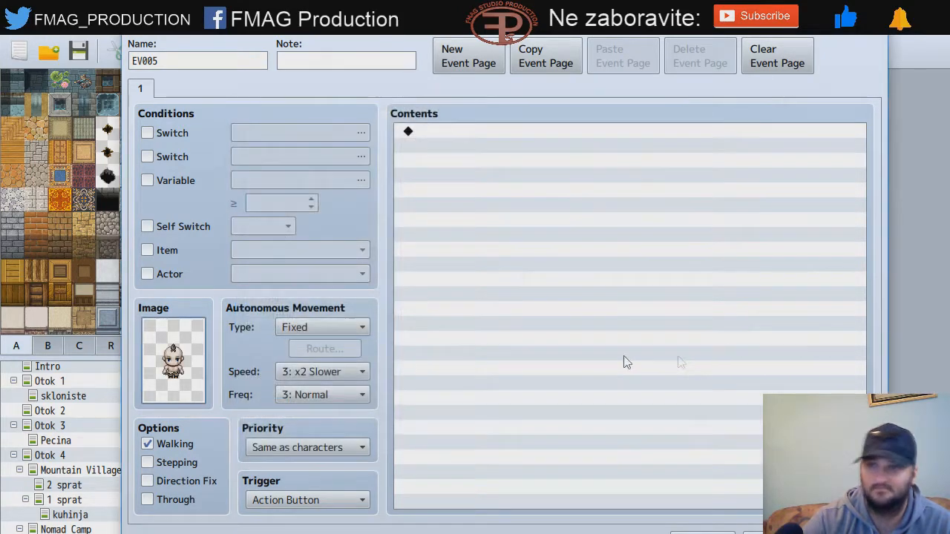
pyautogui.click(702, 533)
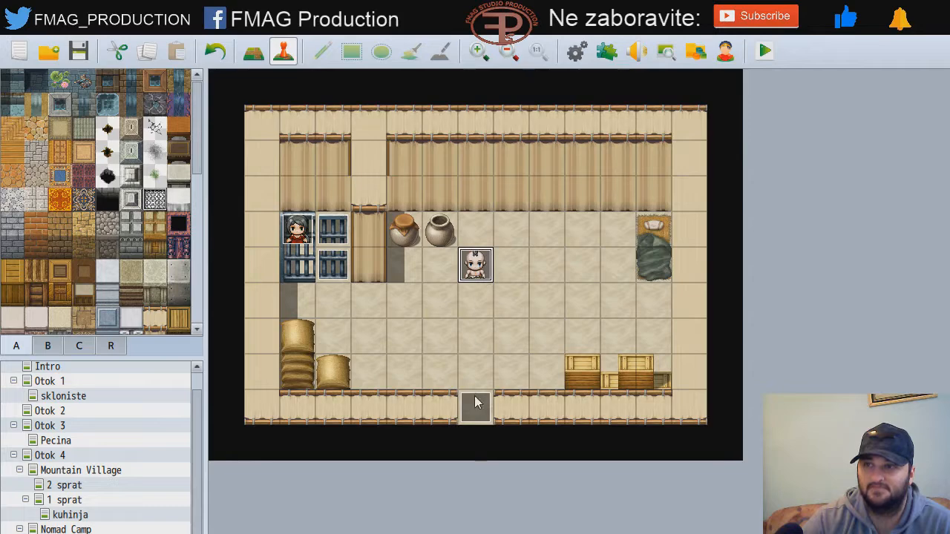
# Step: Rename the tent's kanibal event to boss
pyautogui.click(473, 371)
pyautogui.click(471, 308)
pyautogui.click(475, 334)
pyautogui.doubleClick(475, 264)
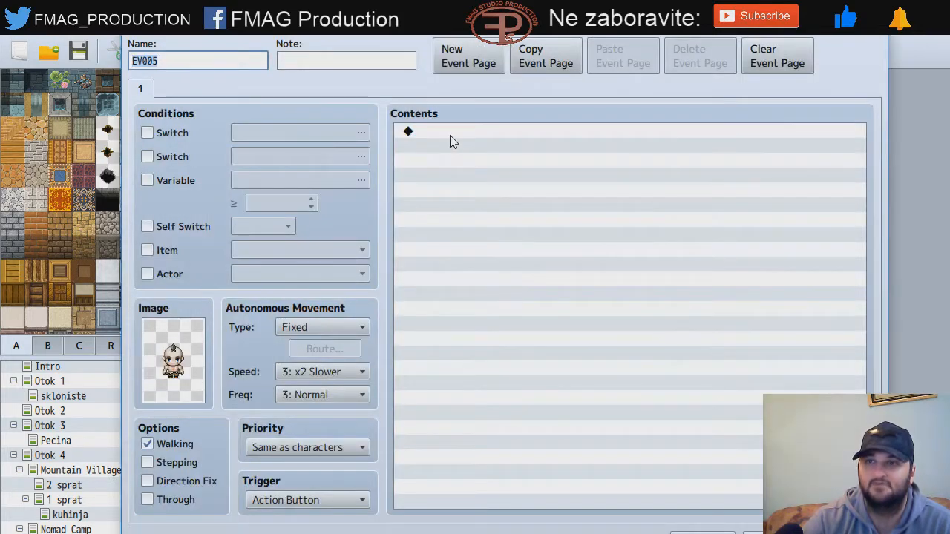
pyautogui.click(440, 129)
pyautogui.click(197, 62)
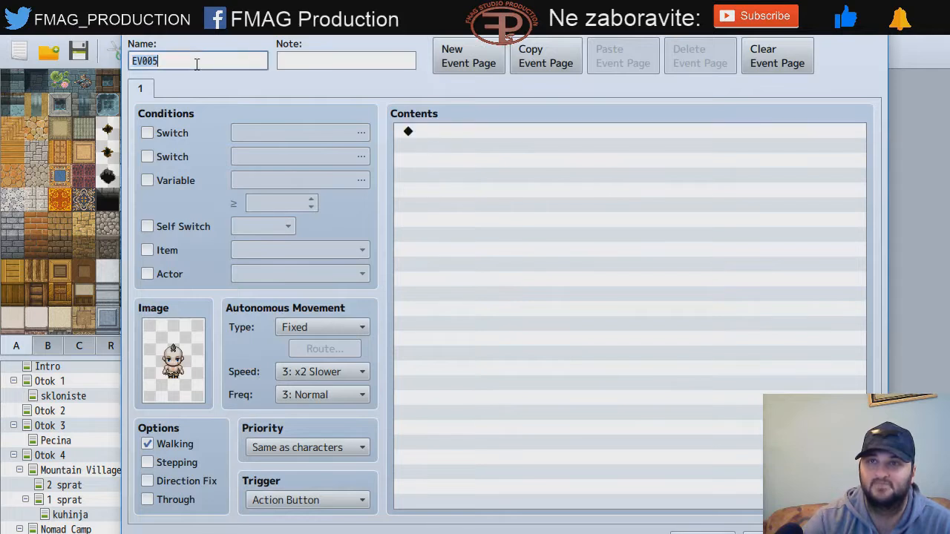
pyautogui.write('boss')
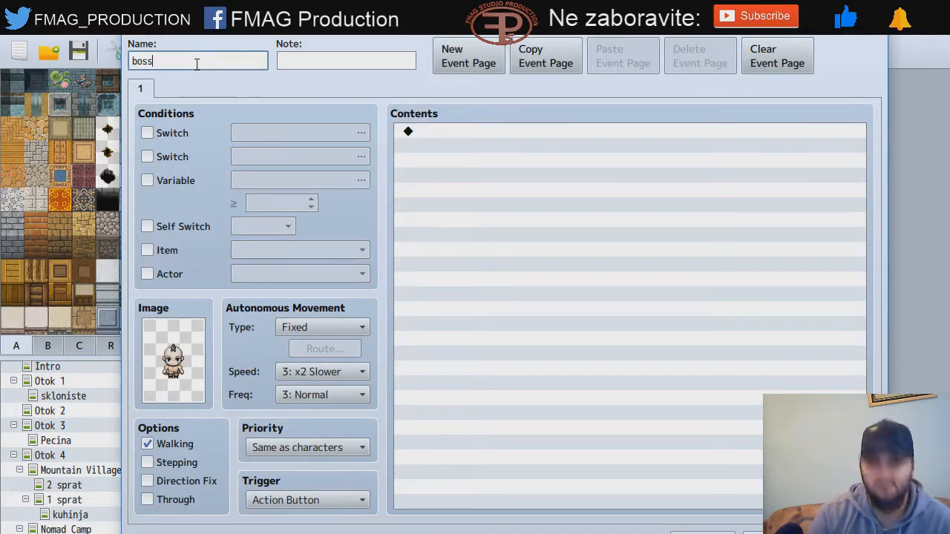
pyautogui.doubleClick(469, 134)
pyautogui.click(480, 91)
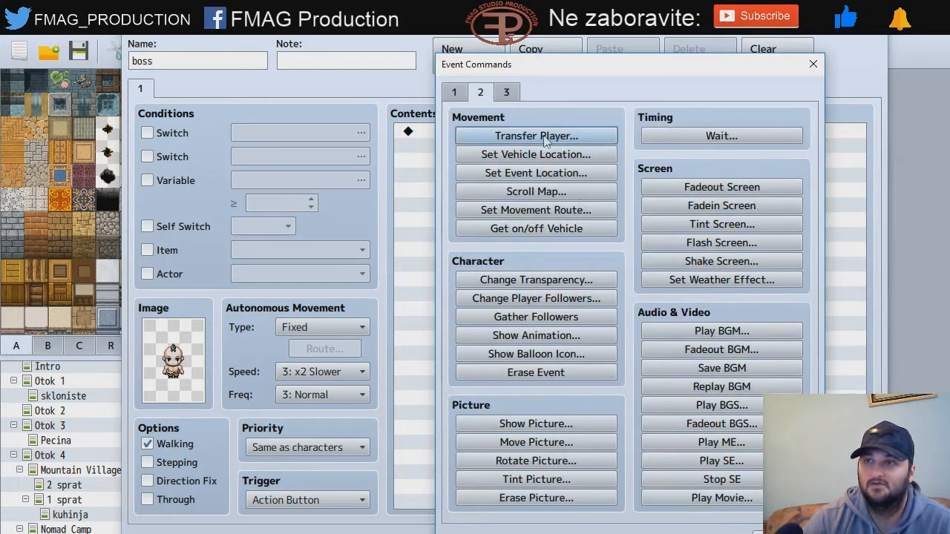
pyautogui.click(813, 64)
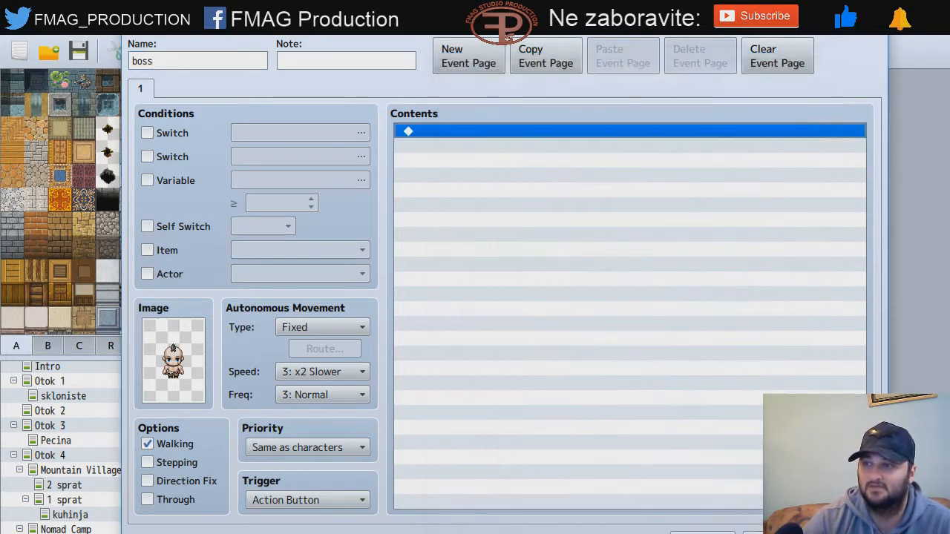
# Step: Close the boss event and create a new event on the upper-left corner tile of the tent map
pyautogui.click(775, 533)
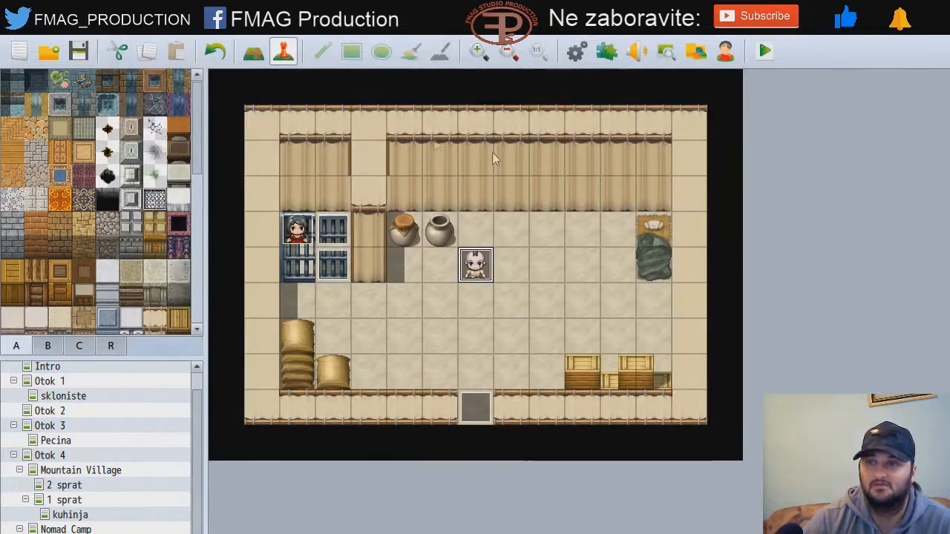
pyautogui.click(271, 124)
pyautogui.doubleClick(271, 124)
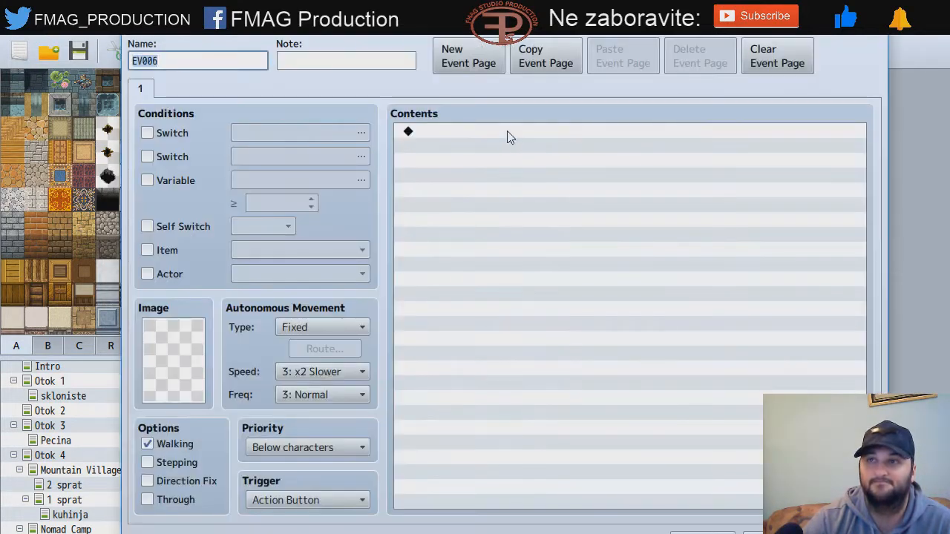
# Step: Add a Set Movement Route command to the new event that moves the boss down twice
pyautogui.doubleClick(508, 133)
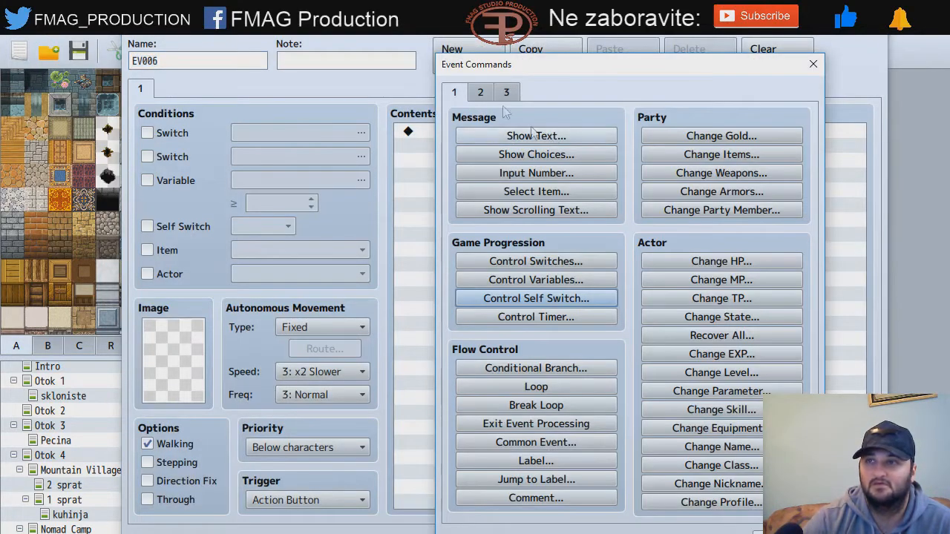
pyautogui.click(481, 93)
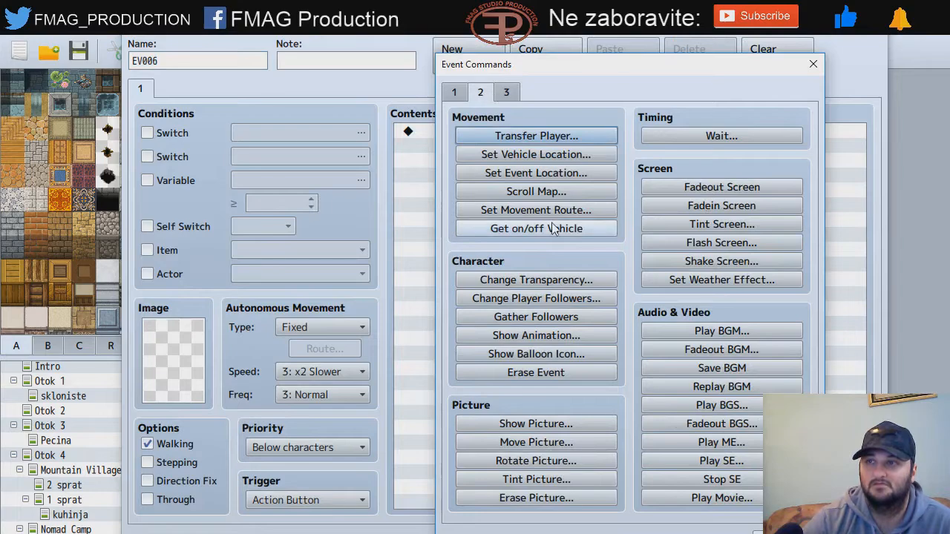
pyautogui.click(531, 210)
pyautogui.click(395, 162)
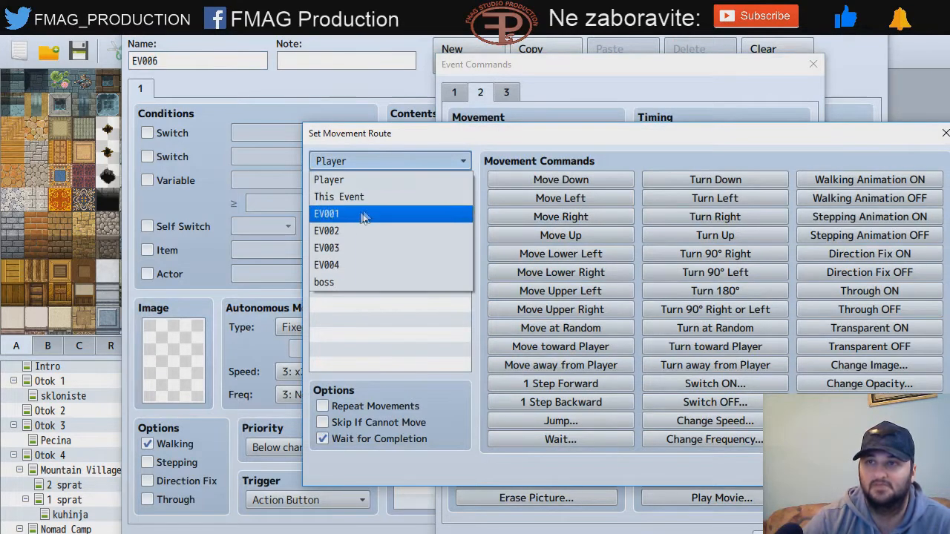
pyautogui.click(343, 278)
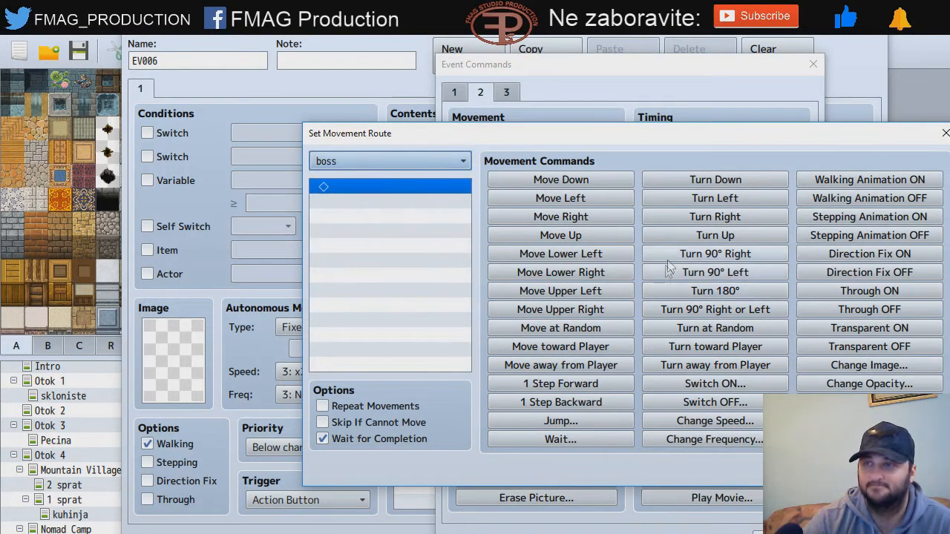
pyautogui.click(573, 181)
pyautogui.click(572, 181)
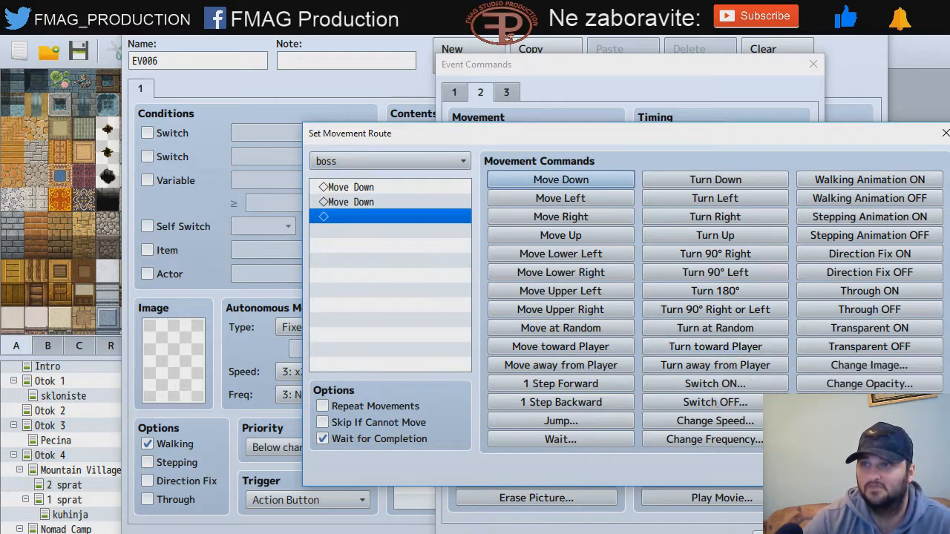
pyautogui.click(843, 469)
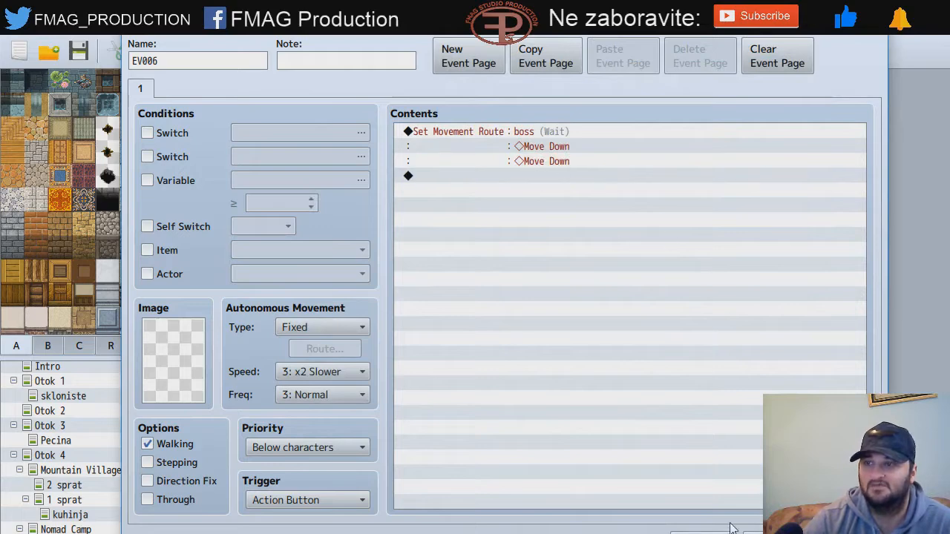
# Step: Insert a Show Balloon Icon command before the movement route, showing the Anger balloon on boss
pyautogui.click(541, 137)
pyautogui.press('Insert')
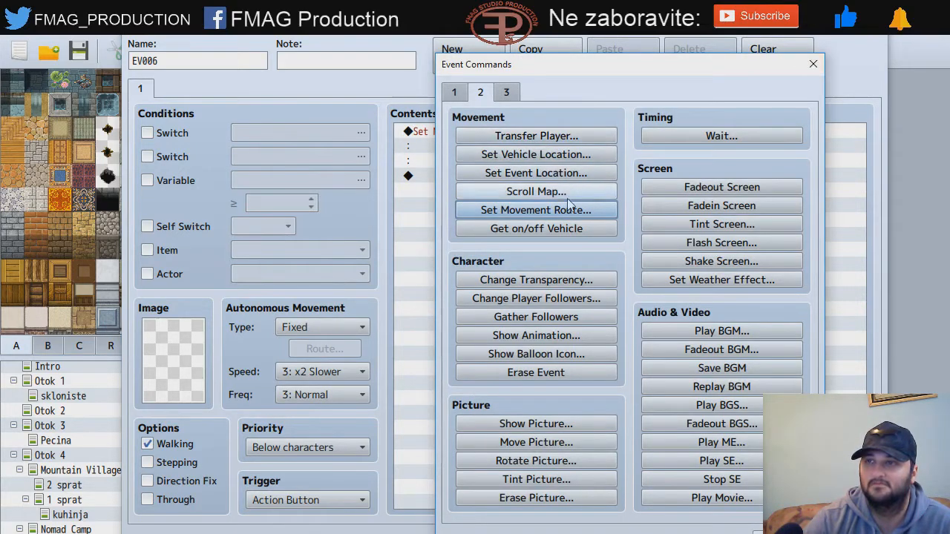
pyautogui.click(455, 92)
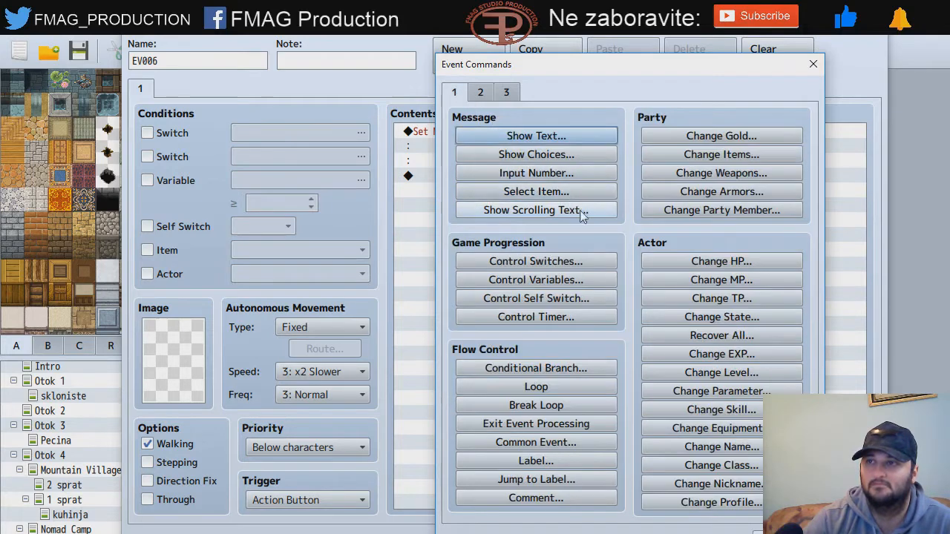
pyautogui.click(483, 91)
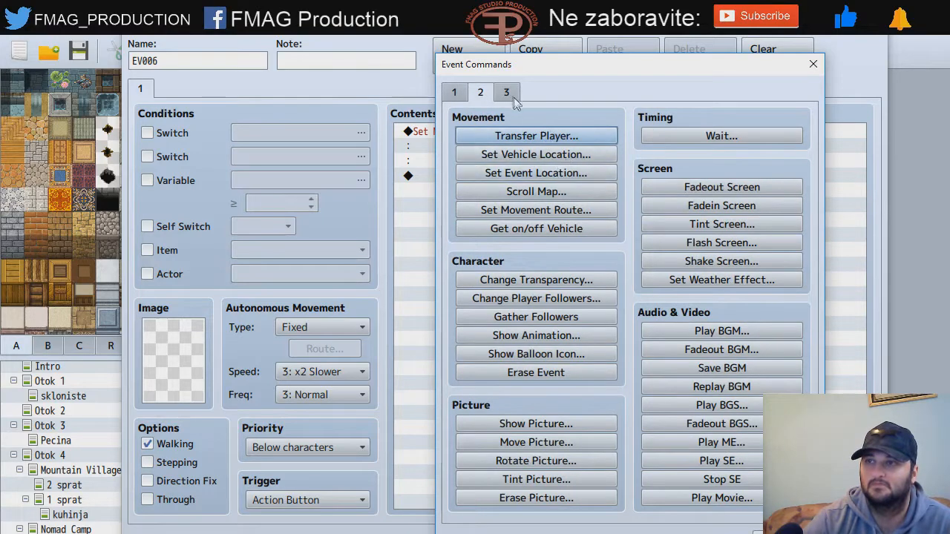
pyautogui.click(502, 94)
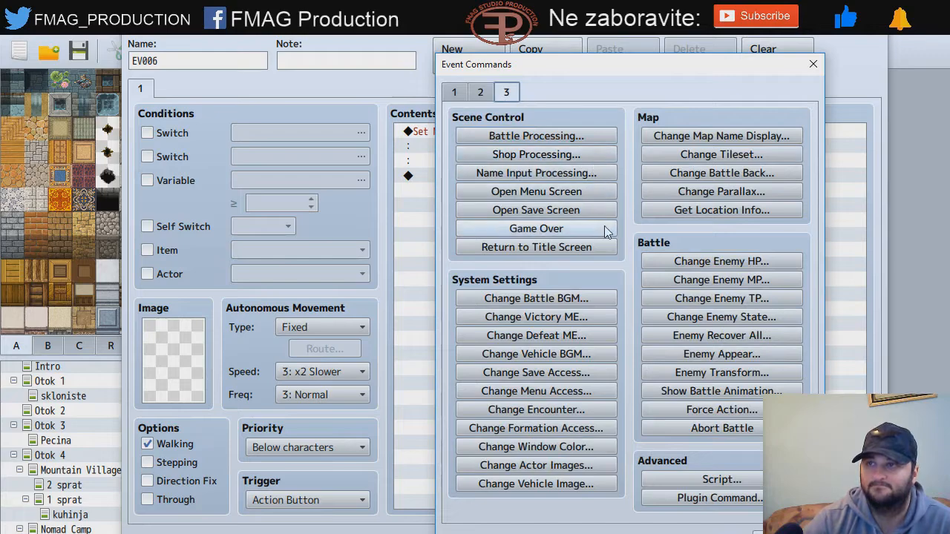
pyautogui.click(479, 95)
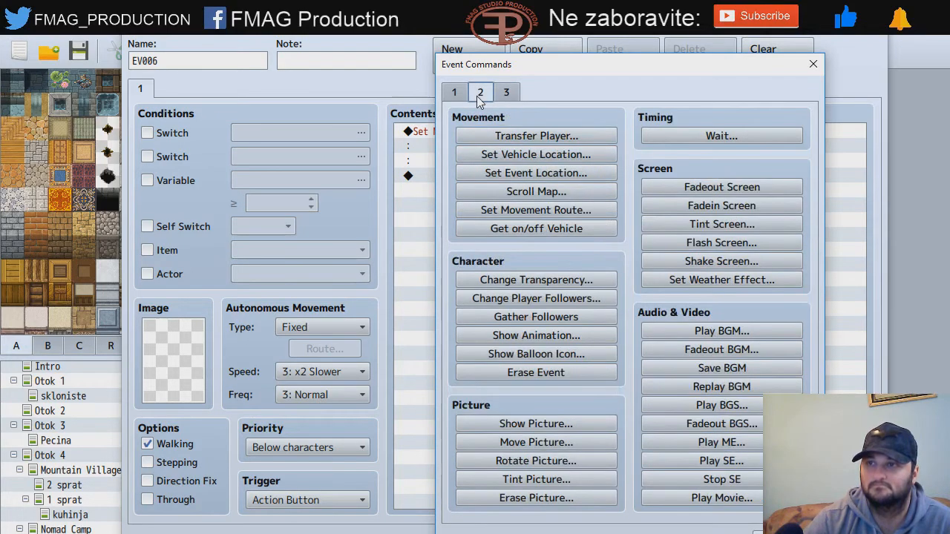
pyautogui.click(535, 354)
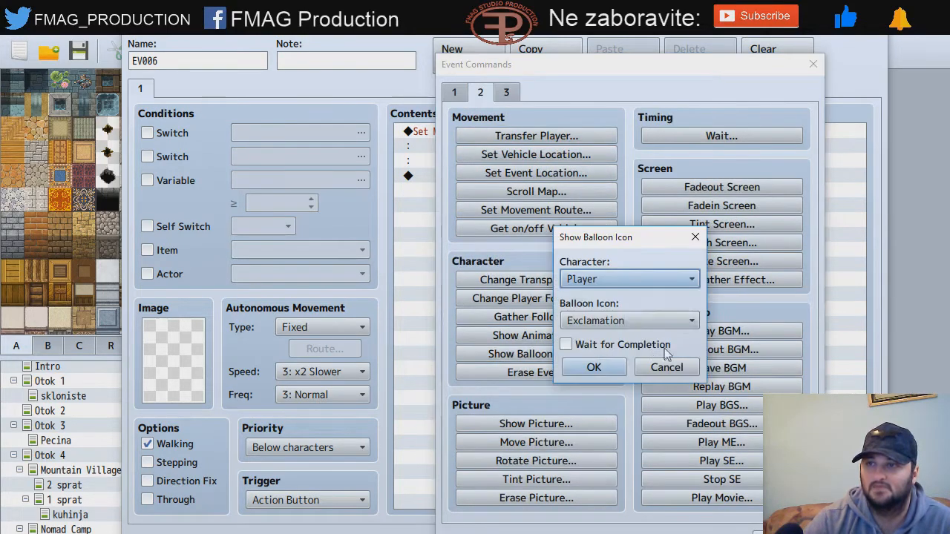
pyautogui.click(624, 280)
pyautogui.click(601, 396)
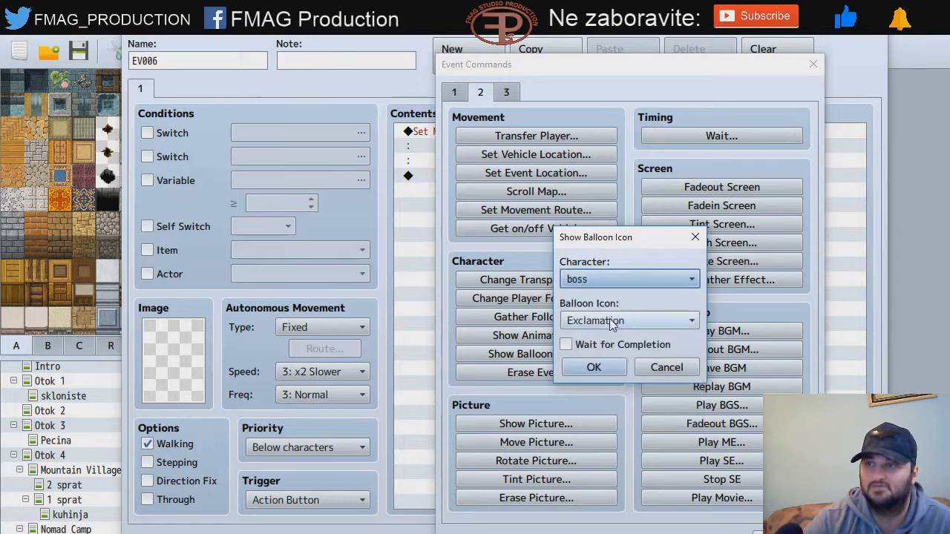
pyautogui.click(611, 322)
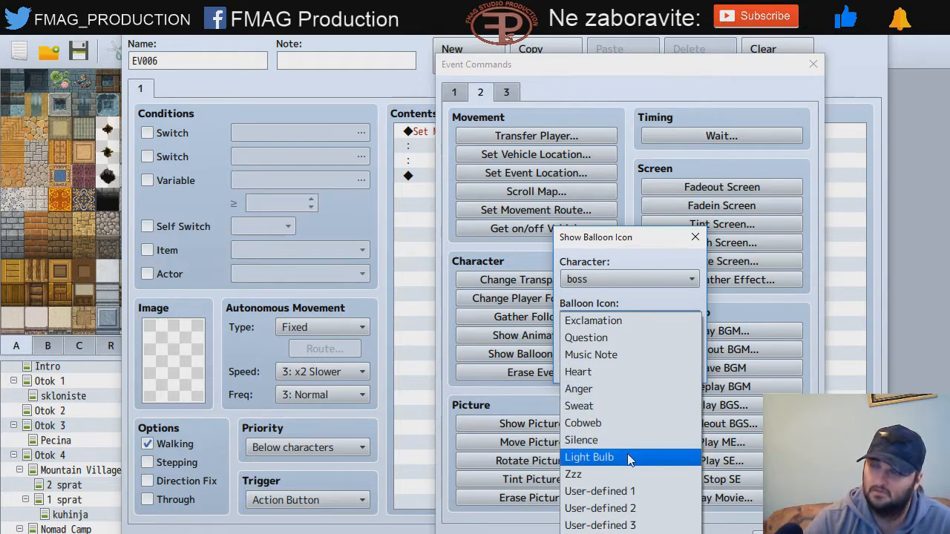
pyautogui.click(621, 391)
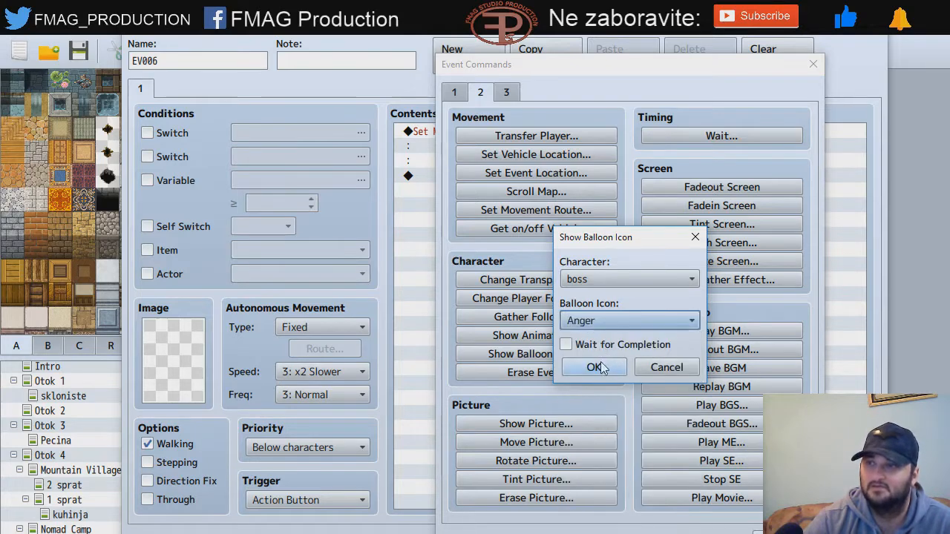
pyautogui.click(598, 364)
# Step: Set the trigger of the tent's corner event to Autorun
pyautogui.click(622, 299)
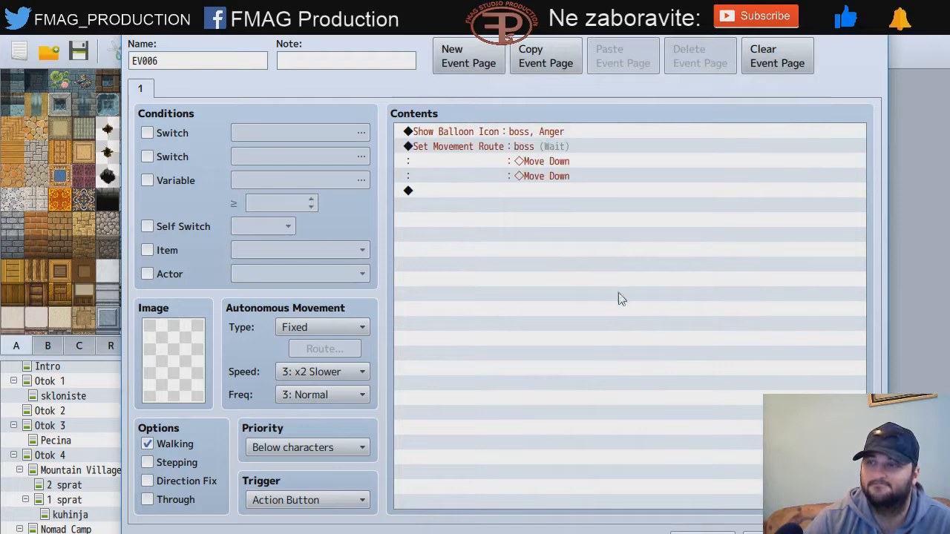
pyautogui.click(282, 500)
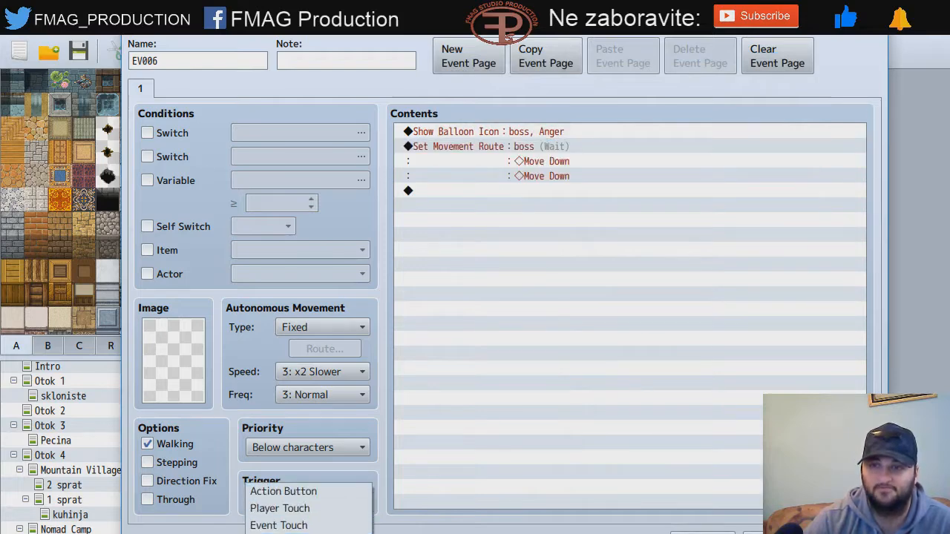
pyautogui.click(282, 533)
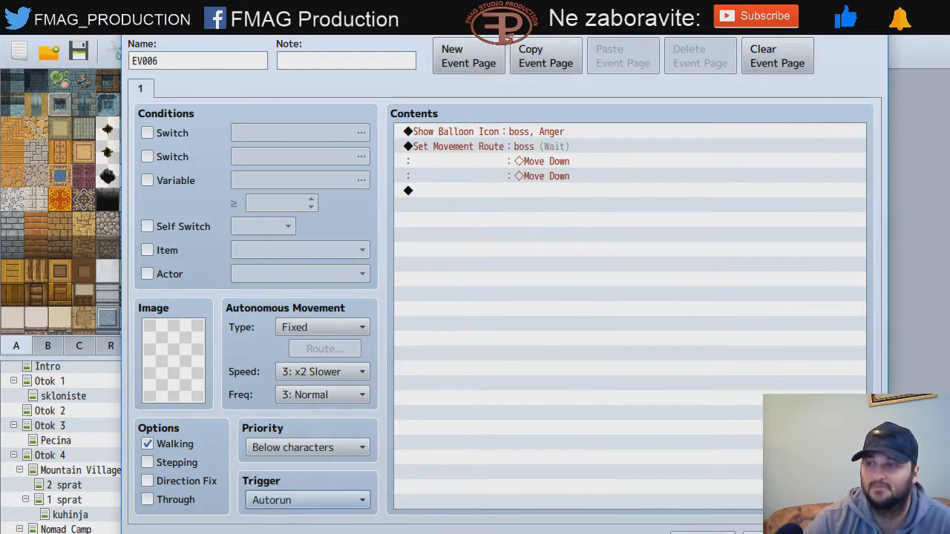
# Step: Add a Battle Processing command against the Kanibal troop after the movement route and save the event
pyautogui.doubleClick(481, 192)
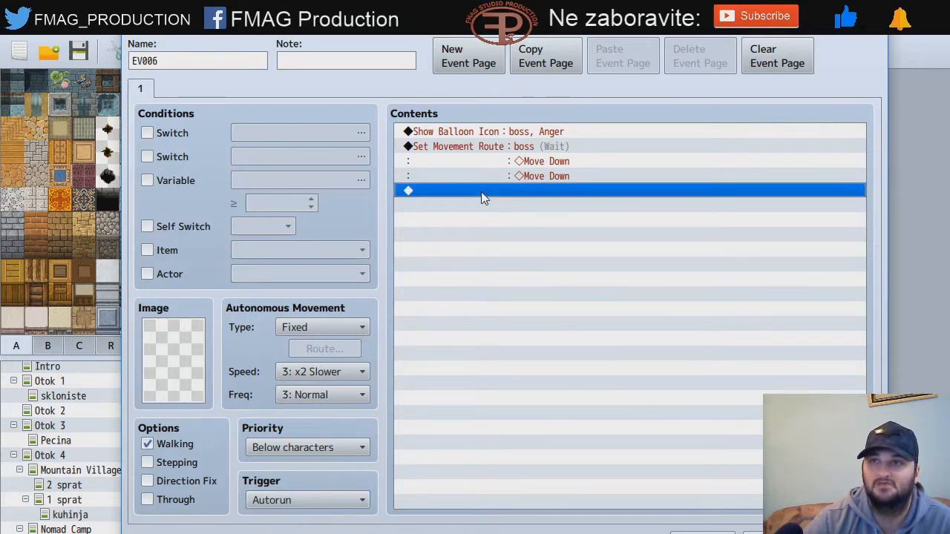
pyautogui.click(507, 94)
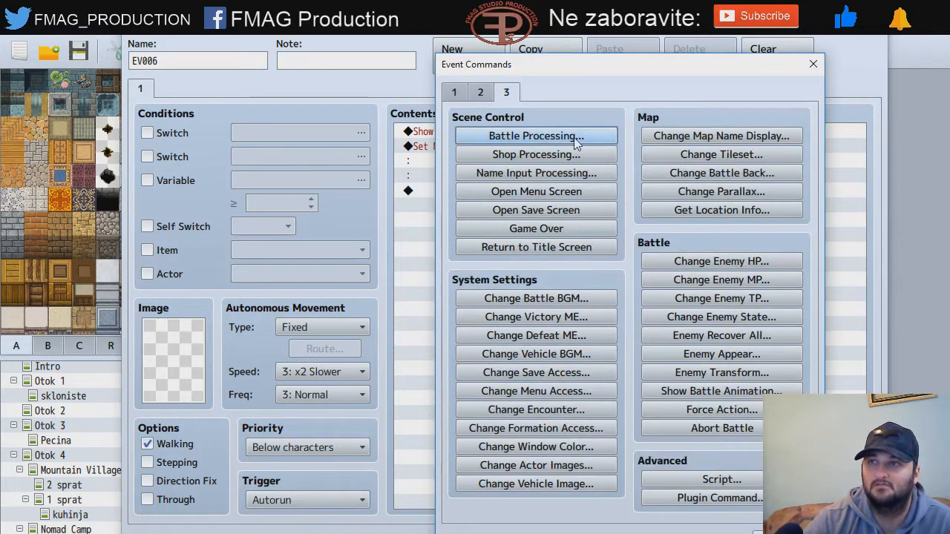
pyautogui.click(558, 136)
pyautogui.click(648, 267)
pyautogui.click(598, 369)
pyautogui.click(619, 401)
pyautogui.click(703, 533)
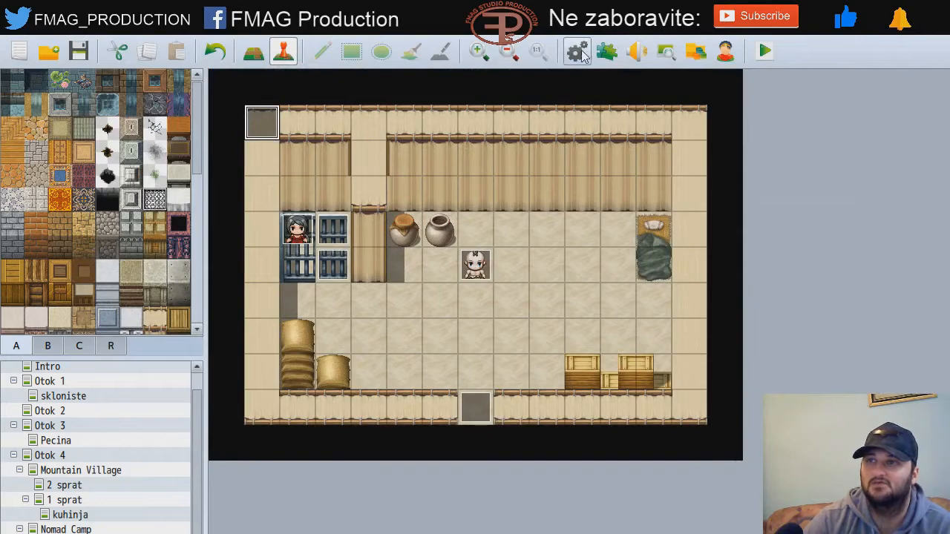
# Step: Enable Use Side-view Battle in the database's system settings
pyautogui.press('F9')
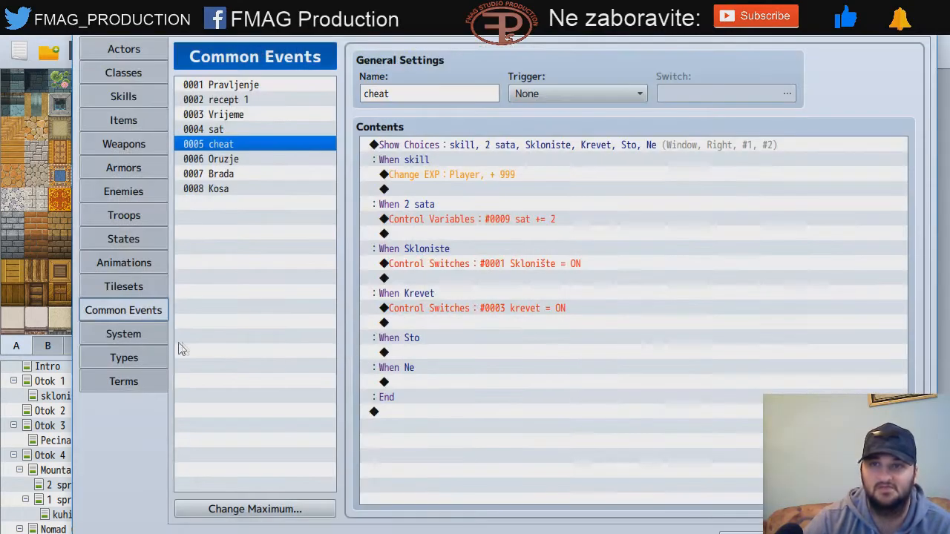
pyautogui.click(124, 334)
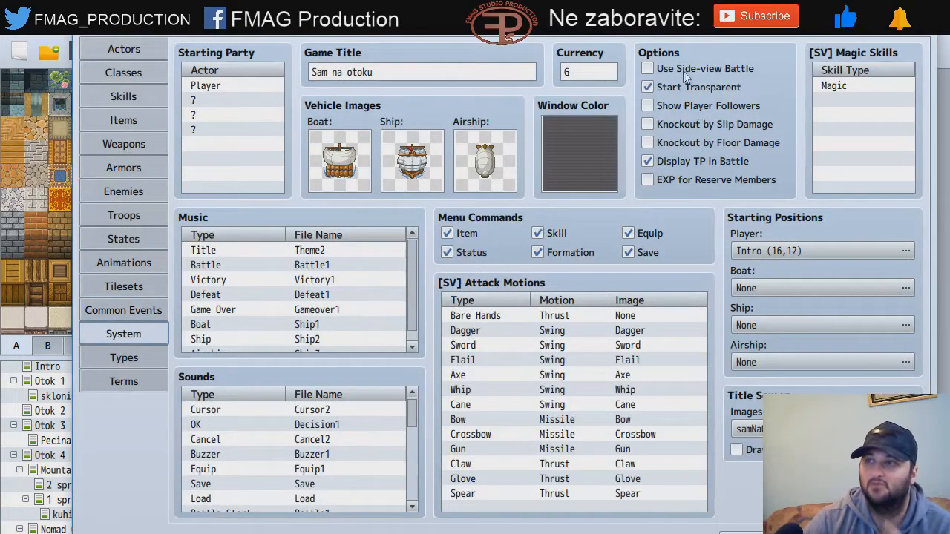
pyautogui.click(647, 68)
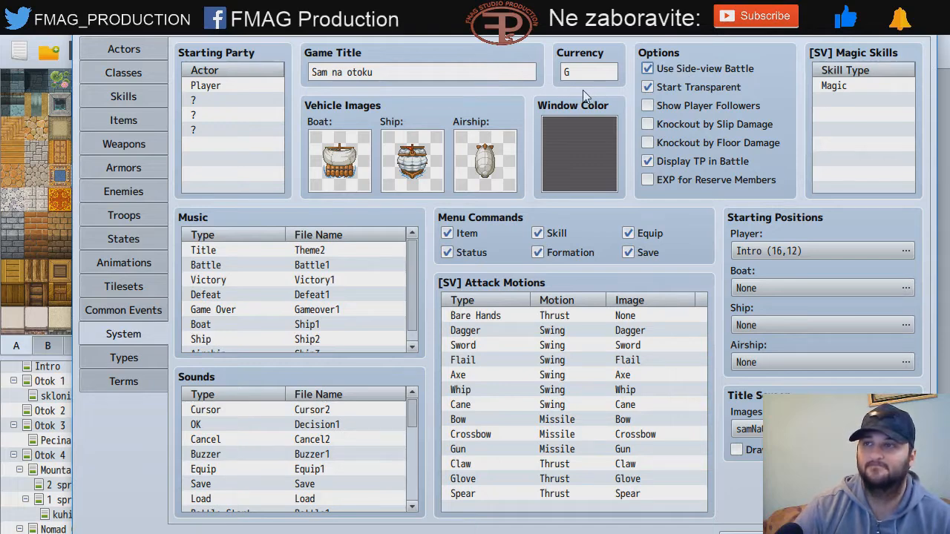
# Step: Review the Kanibal enemy and Kanibal troop entries in the database, then close it with the changes saved
pyautogui.click(136, 197)
pyautogui.click(222, 163)
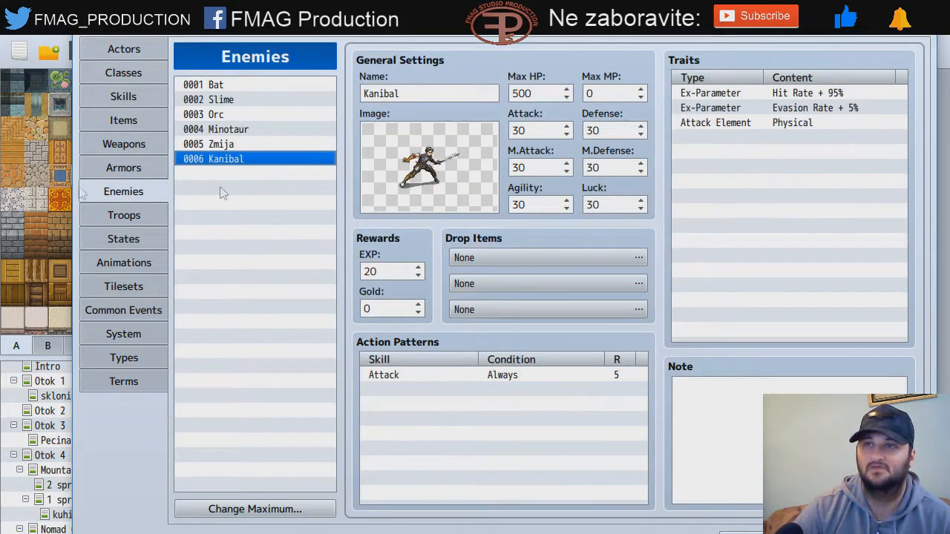
pyautogui.click(122, 216)
pyautogui.click(229, 162)
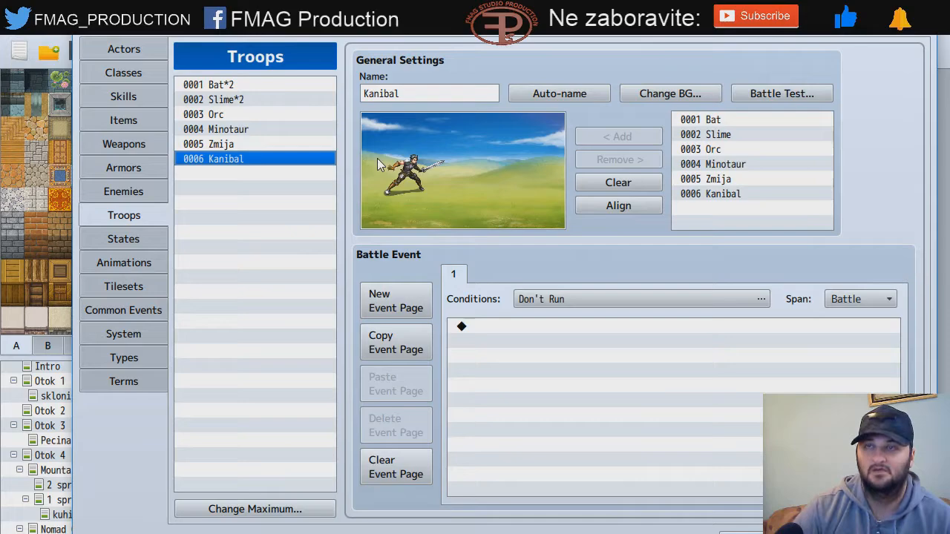
pyautogui.click(740, 531)
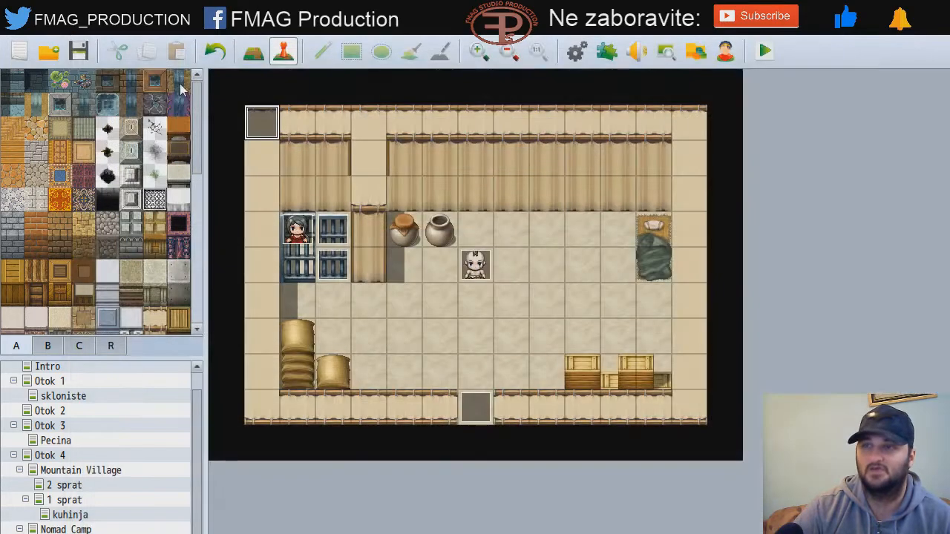
# Step: Reopen the tent's corner event and add a Control Self Switch command turning A on after the battle
pyautogui.doubleClick(260, 121)
pyautogui.doubleClick(496, 206)
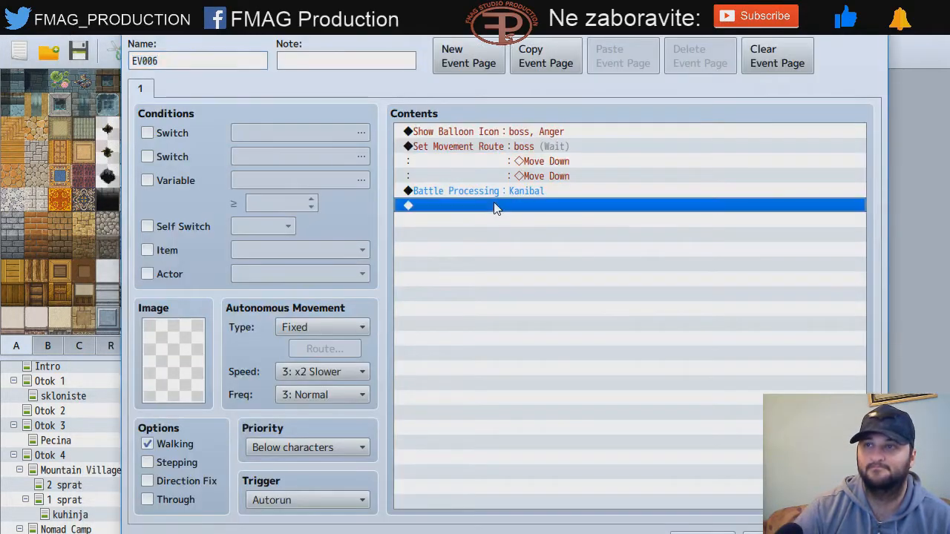
pyautogui.click(454, 92)
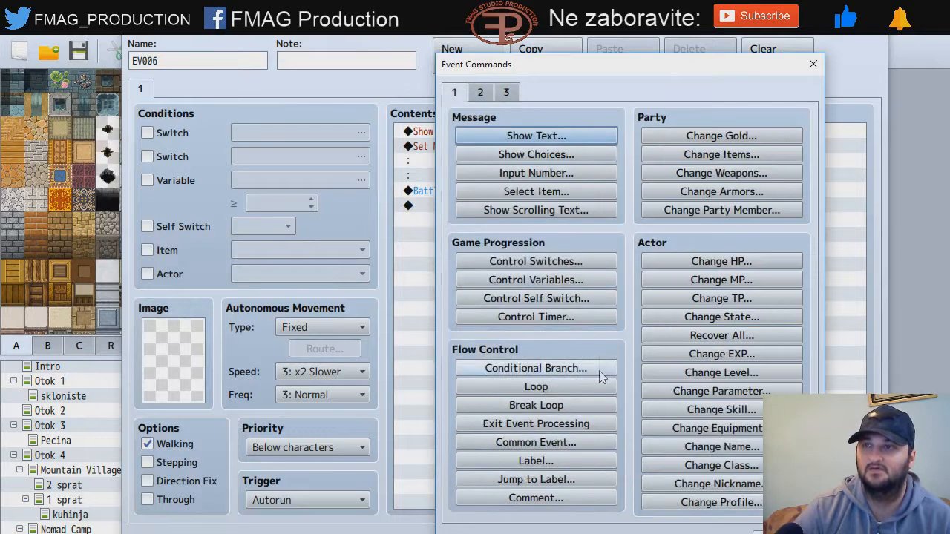
pyautogui.click(526, 299)
pyautogui.click(611, 363)
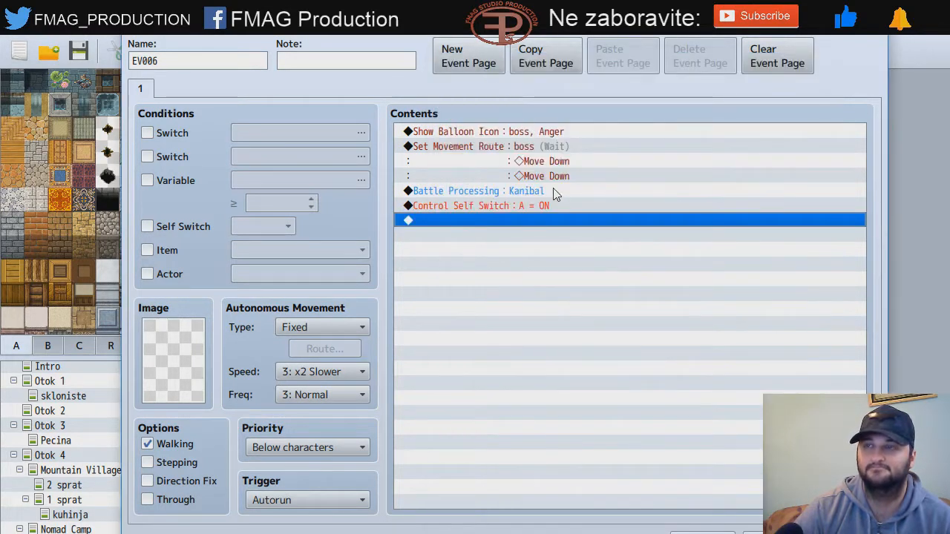
# Step: Delete the Control Self Switch command from the corner event
pyautogui.click(524, 207)
pyautogui.rightClick(522, 208)
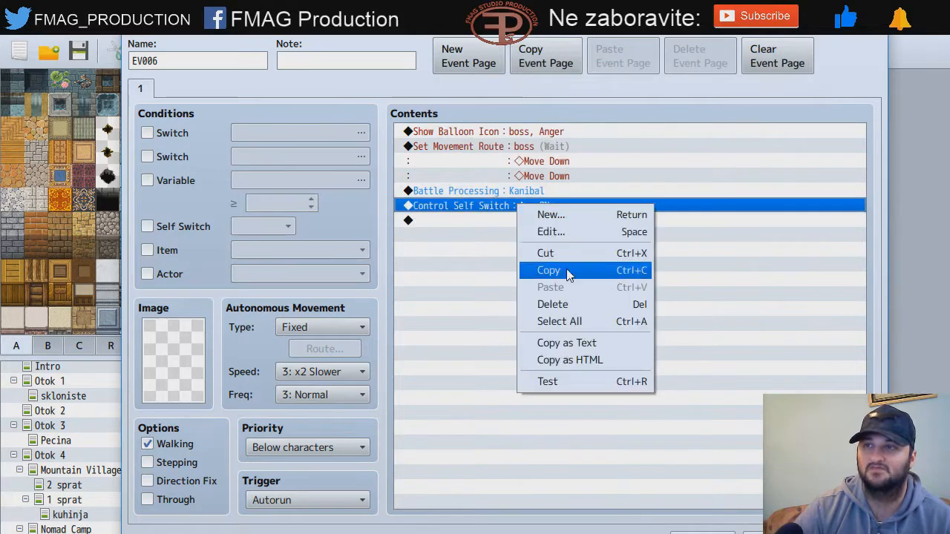
pyautogui.click(570, 304)
# Step: Add a Control Switches command after the battle that turns on switch 0011, naming the switch boss
pyautogui.doubleClick(490, 208)
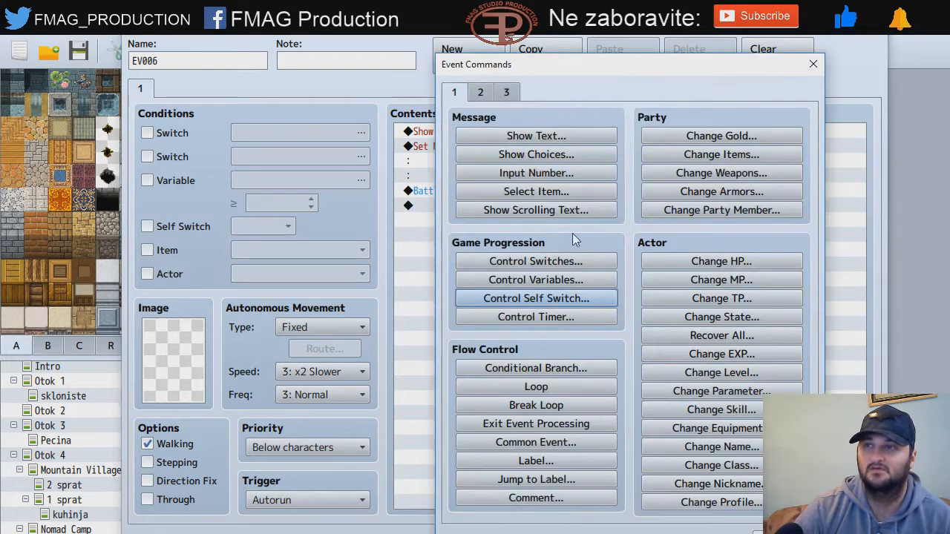
pyautogui.click(536, 261)
pyautogui.click(714, 276)
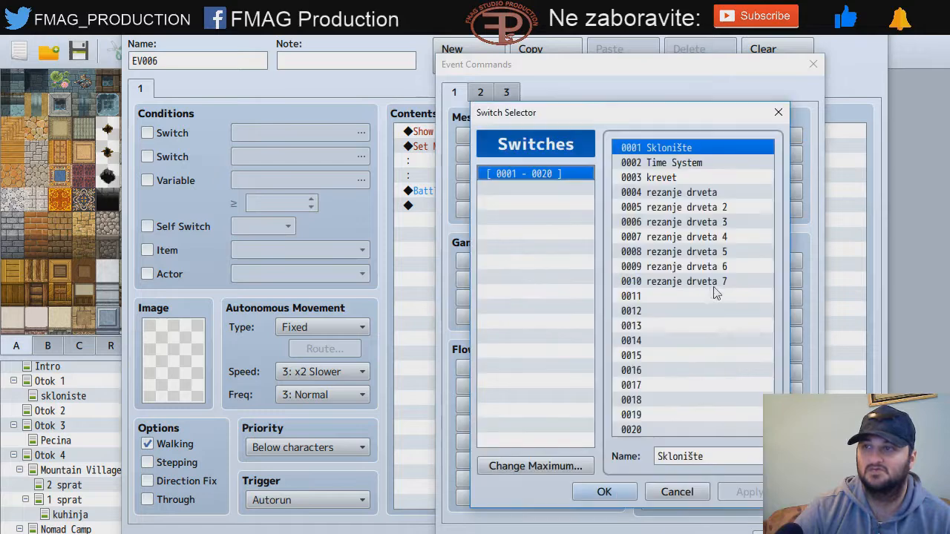
pyautogui.click(668, 298)
pyautogui.click(700, 454)
pyautogui.write('boss0,')
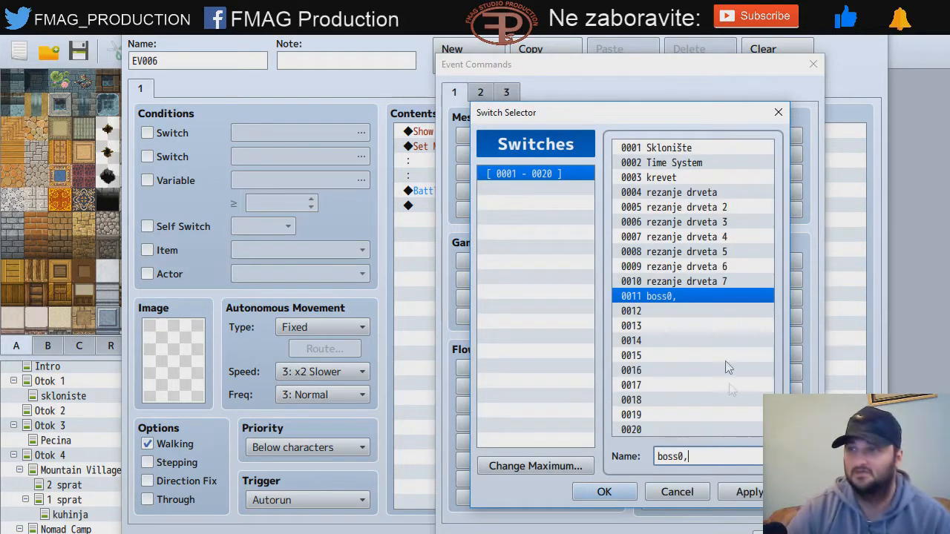
pyautogui.press('BackSpace')
pyautogui.press('BackSpace')
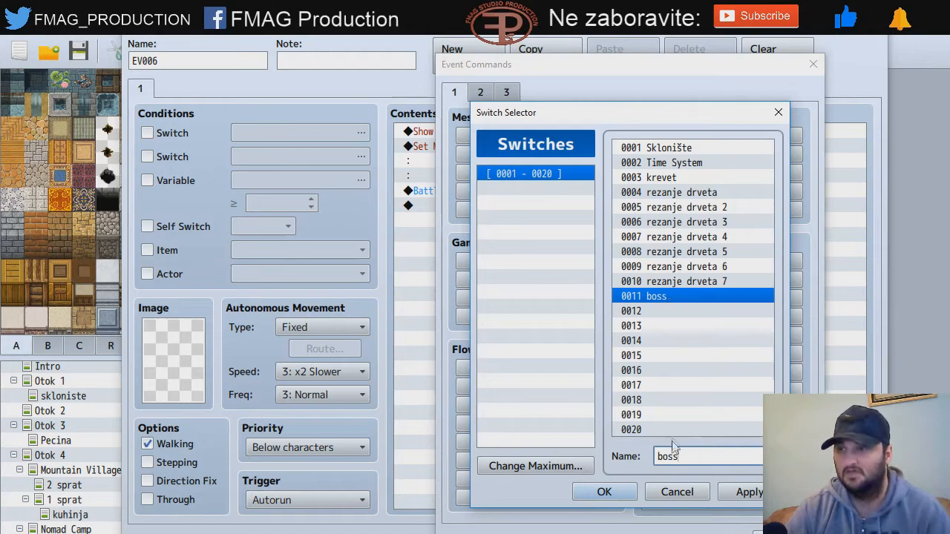
pyautogui.click(748, 492)
pyautogui.click(604, 492)
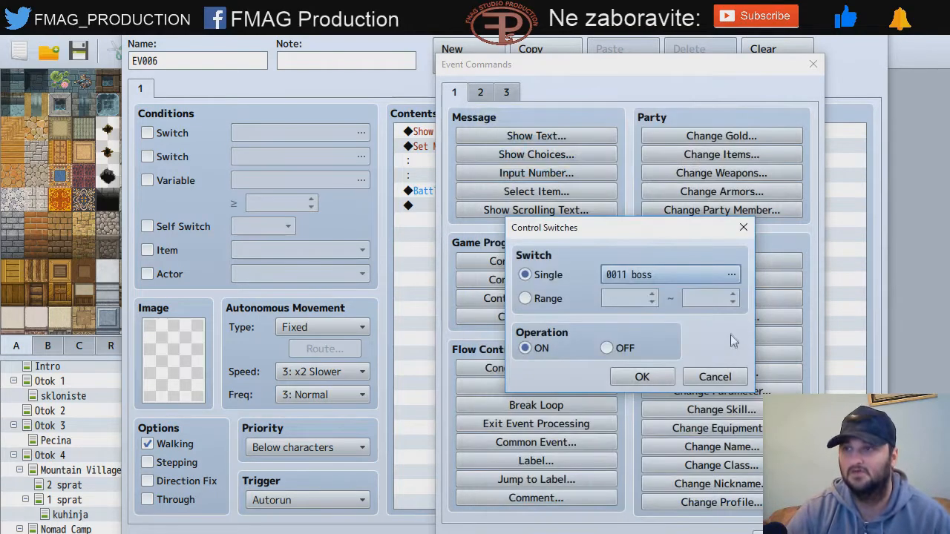
pyautogui.click(642, 377)
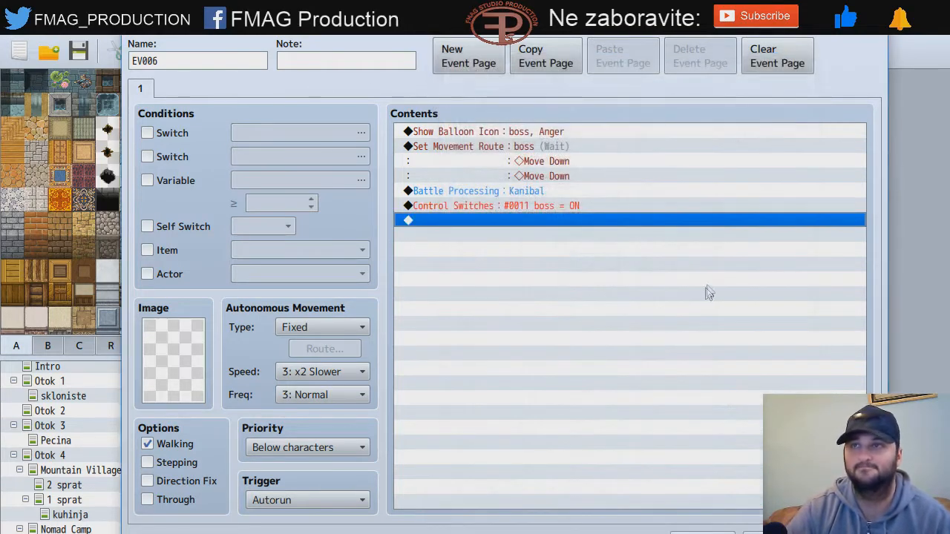
# Step: Add a second event page to the corner event, conditioned on switch 0011 boss
pyautogui.click(464, 63)
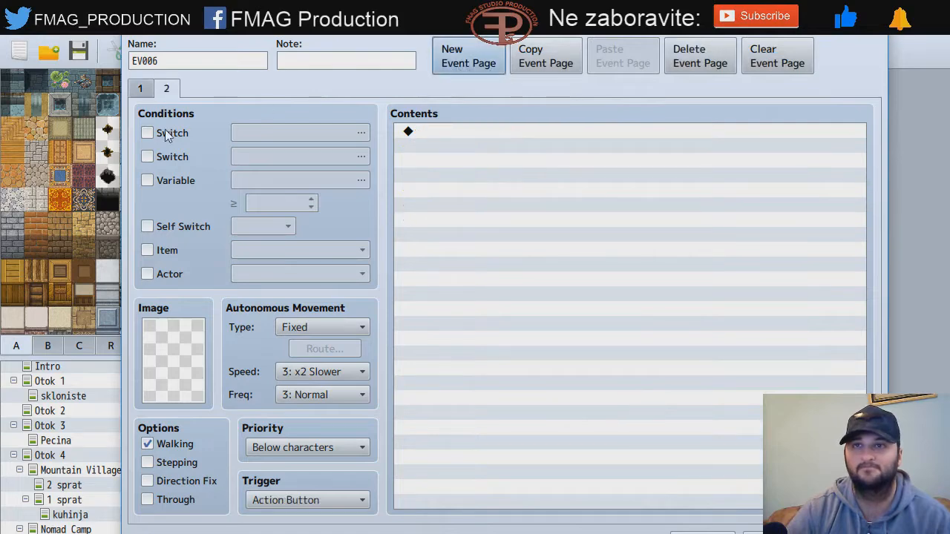
pyautogui.click(653, 67)
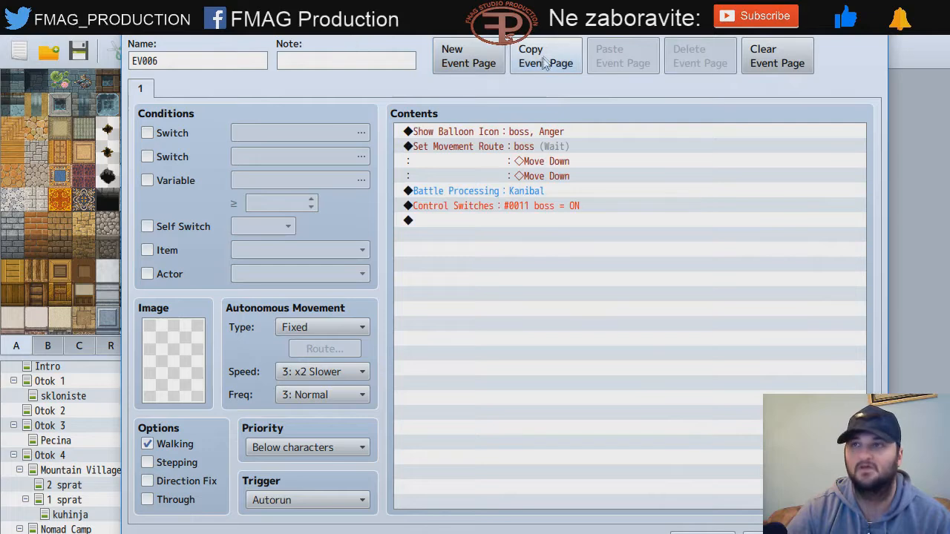
pyautogui.click(466, 58)
pyautogui.click(147, 133)
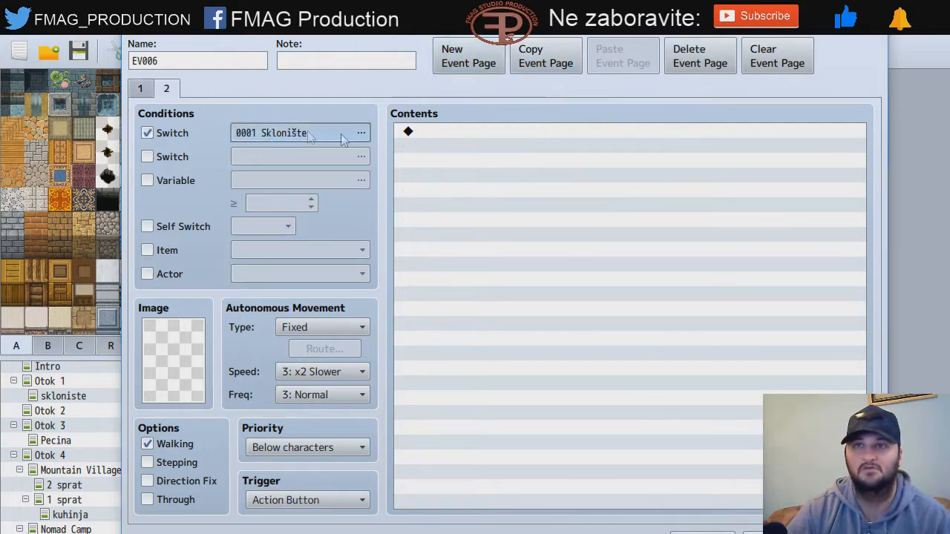
pyautogui.click(361, 132)
pyautogui.click(527, 272)
pyautogui.doubleClick(527, 272)
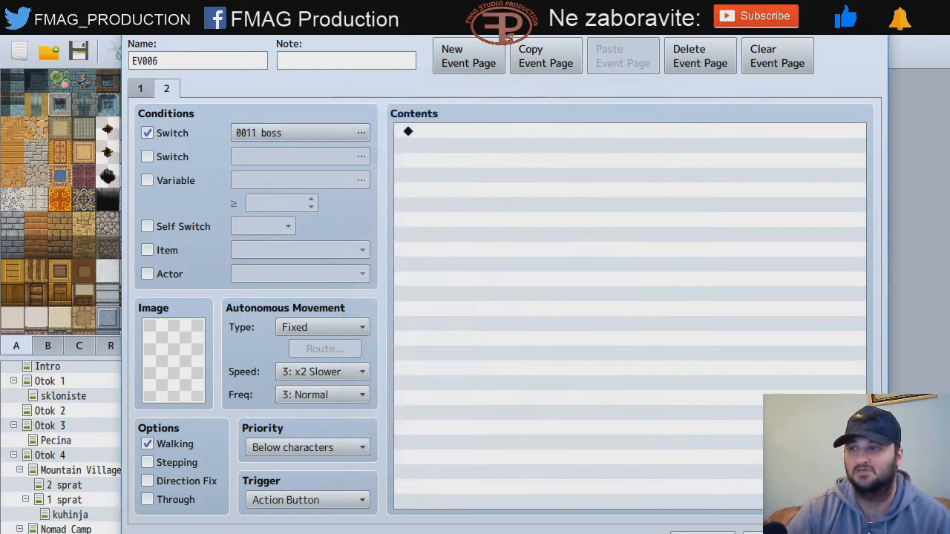
# Step: Confirm the corner event, and add a second page to the boss event conditioned on switch 0011 boss
pyautogui.click(702, 533)
pyautogui.doubleClick(483, 271)
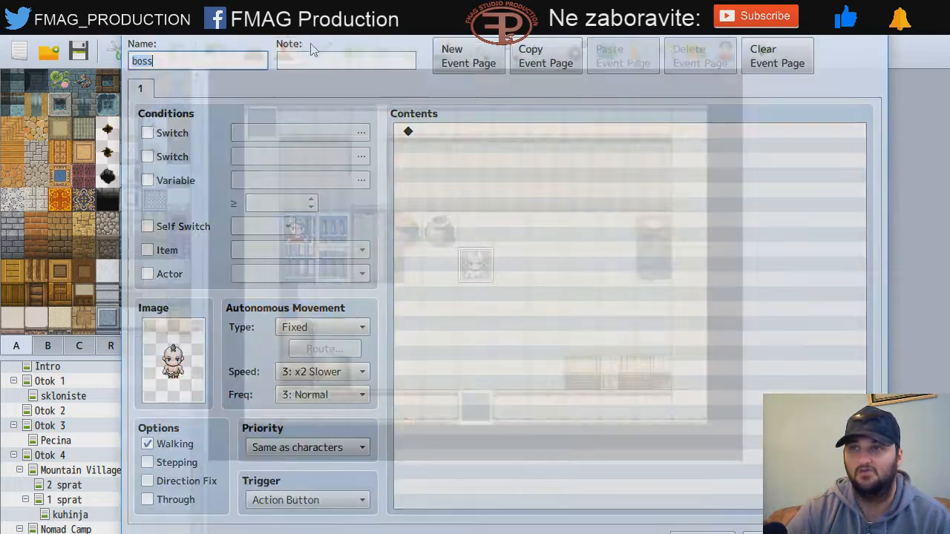
pyautogui.click(455, 58)
pyautogui.click(147, 133)
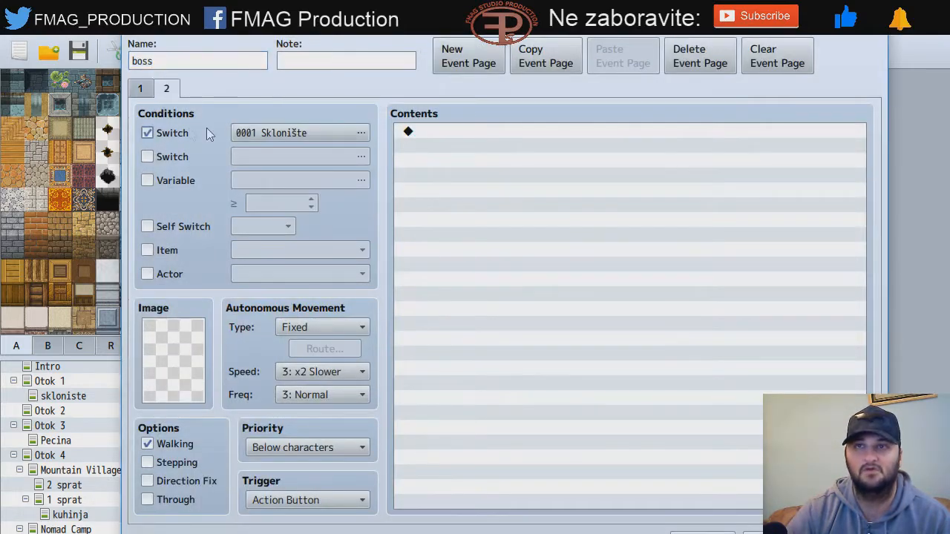
pyautogui.click(360, 132)
pyautogui.doubleClick(552, 275)
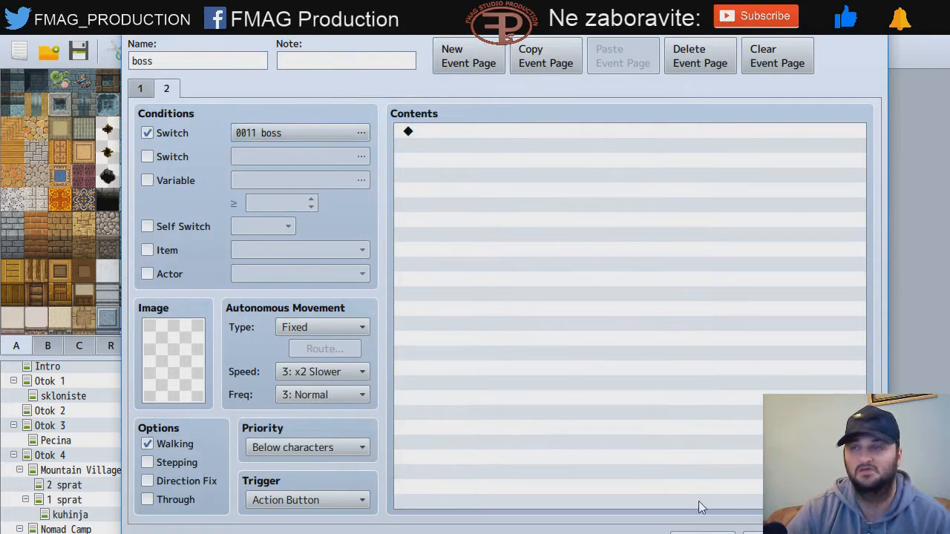
pyautogui.click(702, 532)
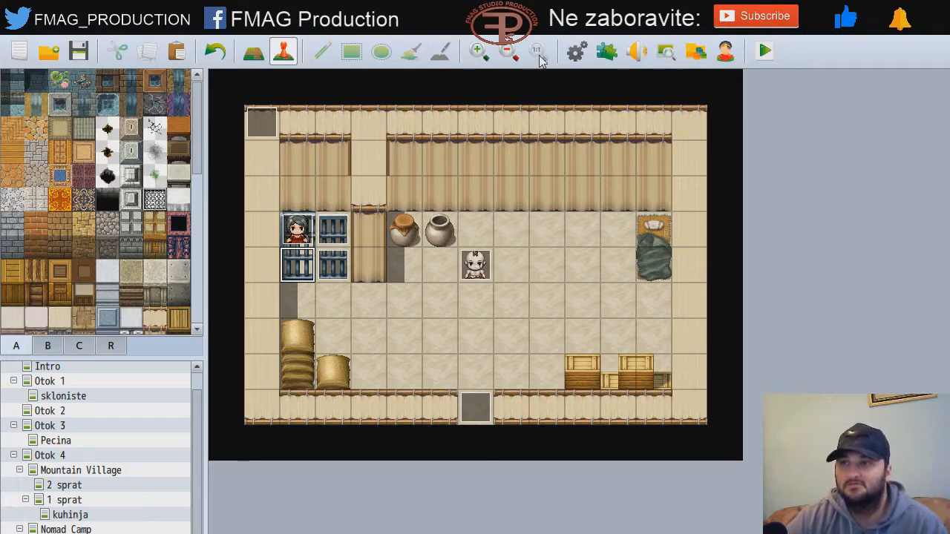
# Step: Raise the database's item maximum to 31 and name the new item 0031 ključ
pyautogui.click(577, 50)
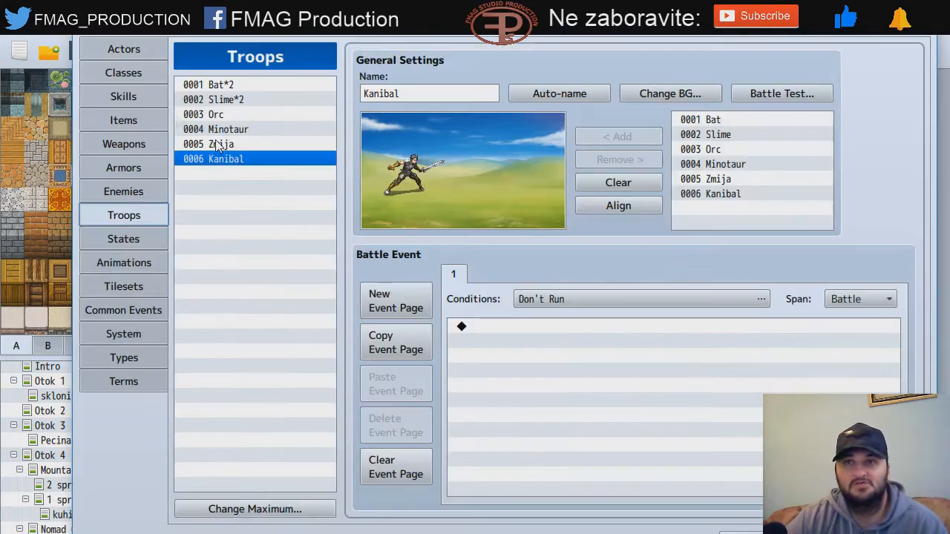
pyautogui.click(146, 112)
pyautogui.scroll(-1, 253, 416)
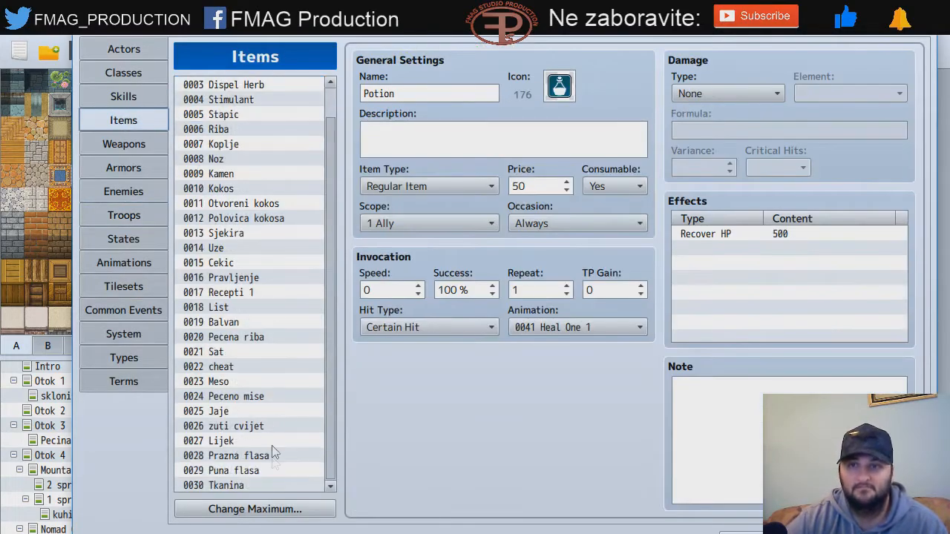
pyautogui.click(254, 509)
pyautogui.click(253, 496)
pyautogui.click(218, 527)
pyautogui.scroll(-1, 249, 414)
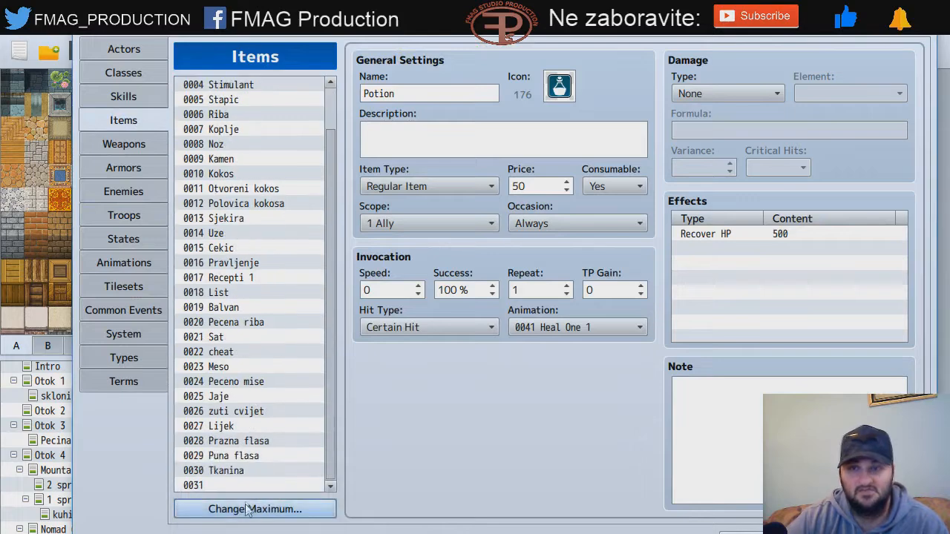
pyautogui.click(252, 485)
pyautogui.click(461, 95)
pyautogui.write('ključ')
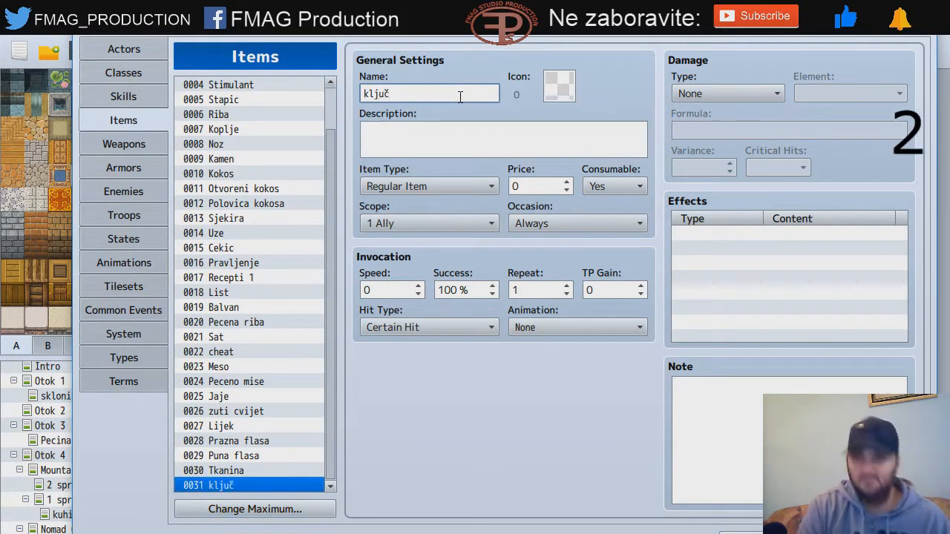
# Step: Give the ključ item the key icon 195, make it a non-consumable Key Item, and save the database changes
pyautogui.doubleClick(558, 87)
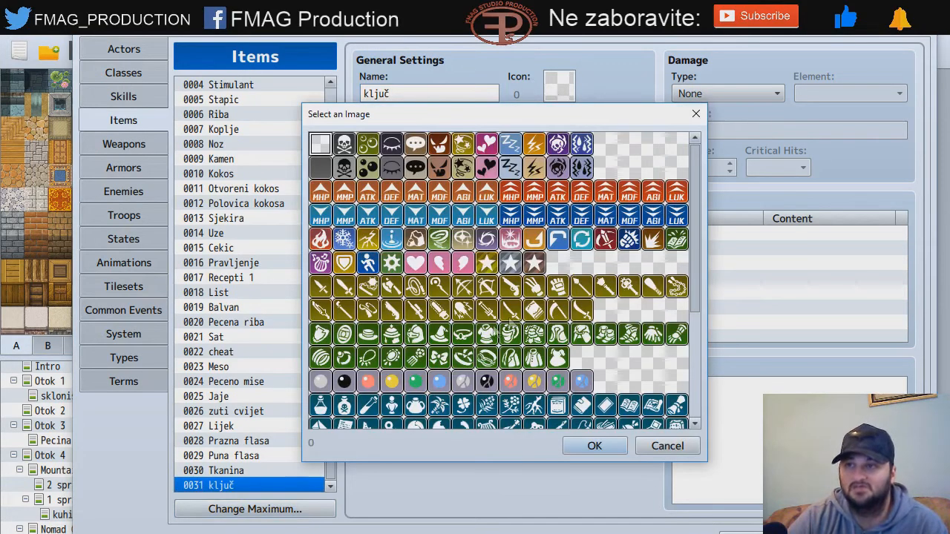
pyautogui.scroll(-3, 604, 296)
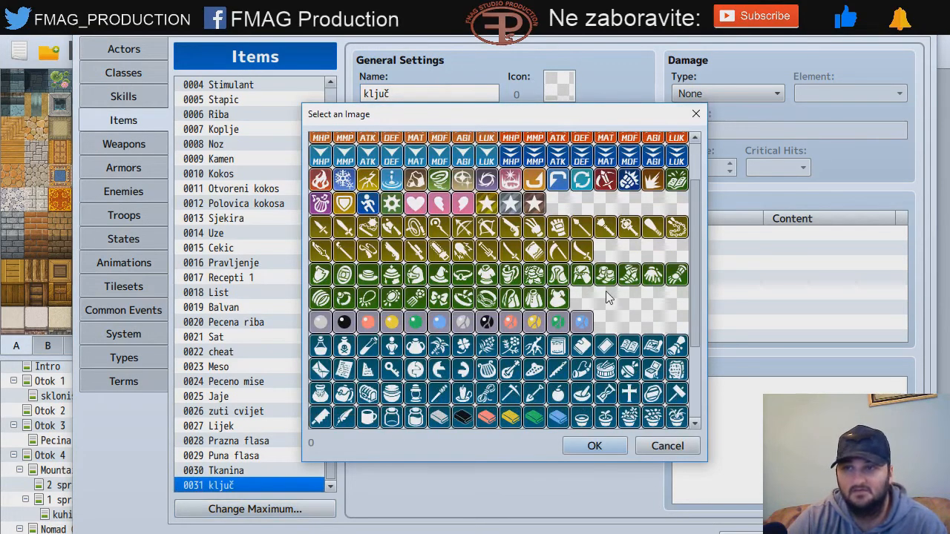
pyautogui.doubleClick(391, 371)
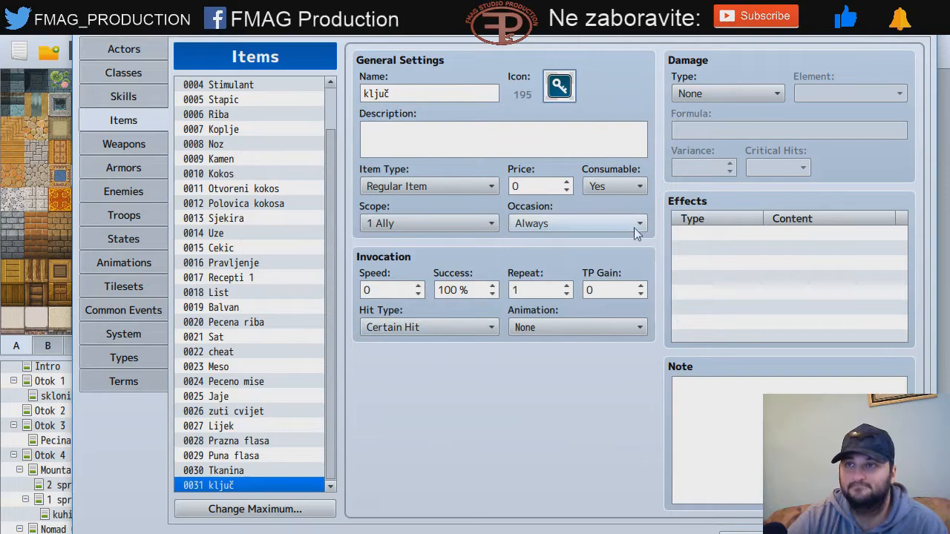
pyautogui.click(615, 186)
pyautogui.click(616, 220)
pyautogui.click(427, 187)
pyautogui.click(405, 220)
pyautogui.click(740, 532)
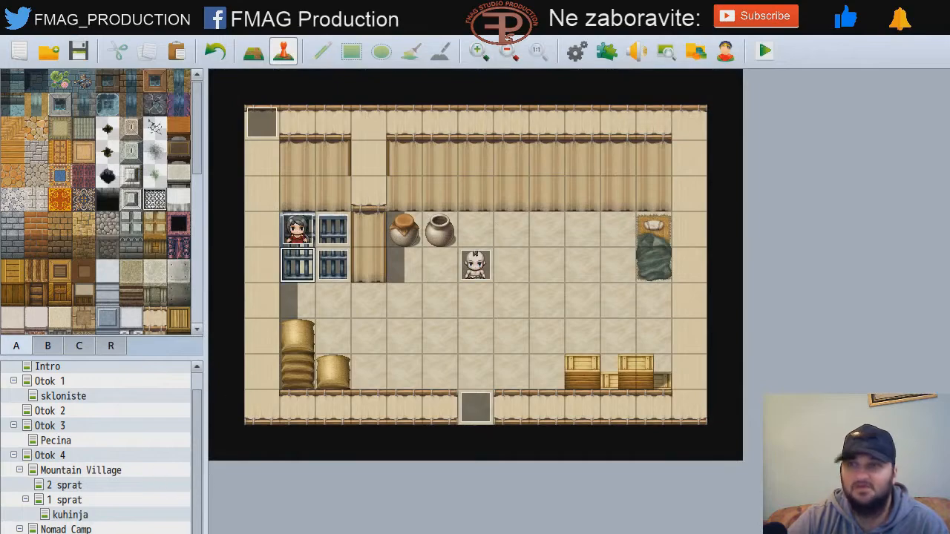
# Step: Make the Kanibal enemy drop the item ključ with a probability of 1/1
pyautogui.press('F9')
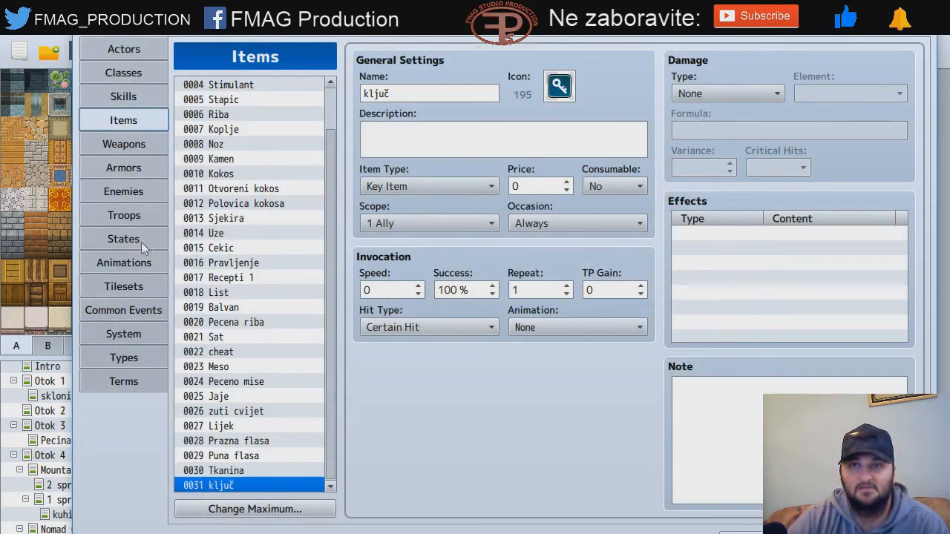
pyautogui.click(120, 193)
pyautogui.doubleClick(503, 255)
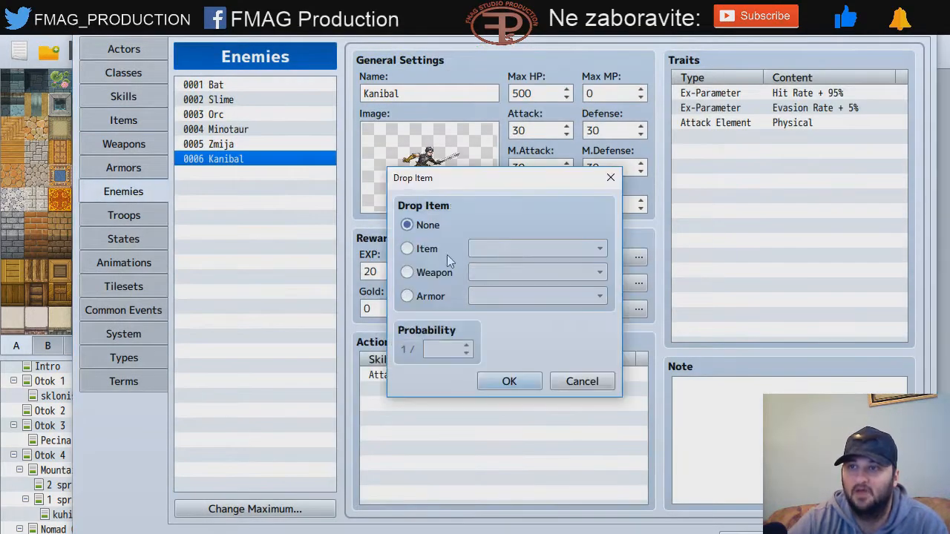
pyautogui.click(451, 250)
pyautogui.click(534, 249)
pyautogui.scroll(-2, 531, 327)
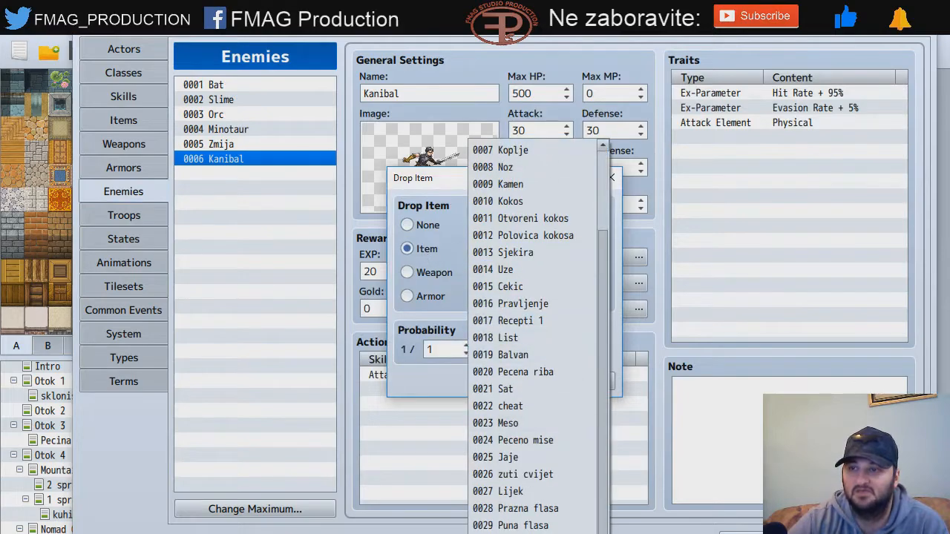
pyautogui.click(520, 511)
pyautogui.click(526, 379)
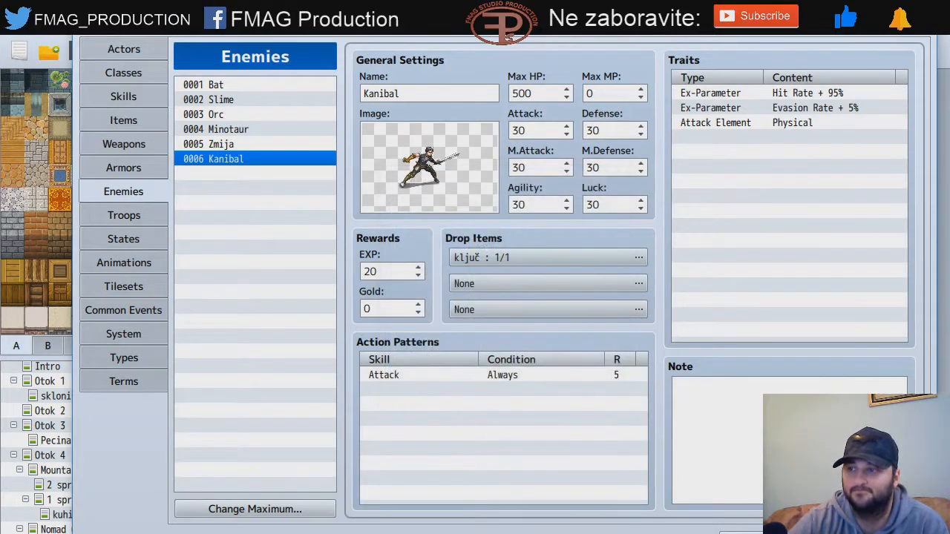
pyautogui.click(748, 533)
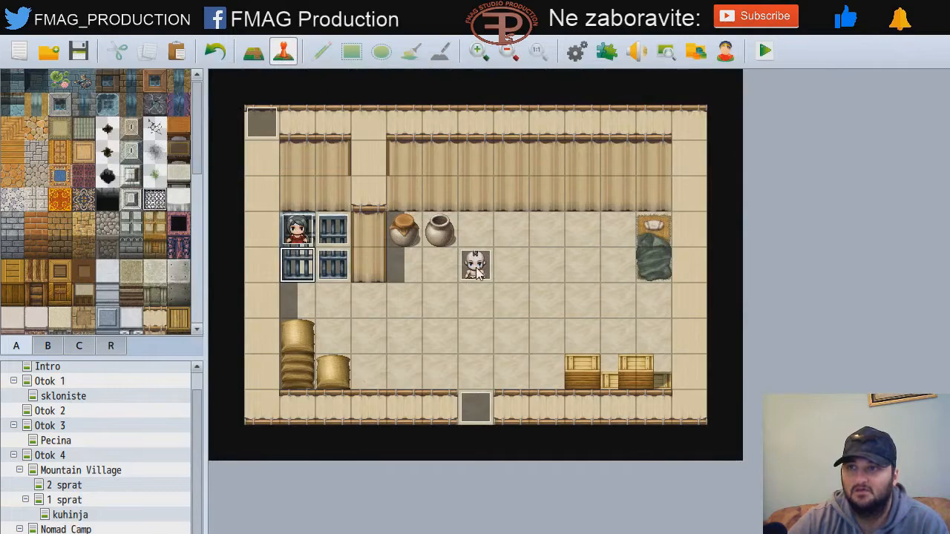
# Step: For the lower cage bars event EV003, enable Direction Fix and disable Walking
pyautogui.doubleClick(339, 270)
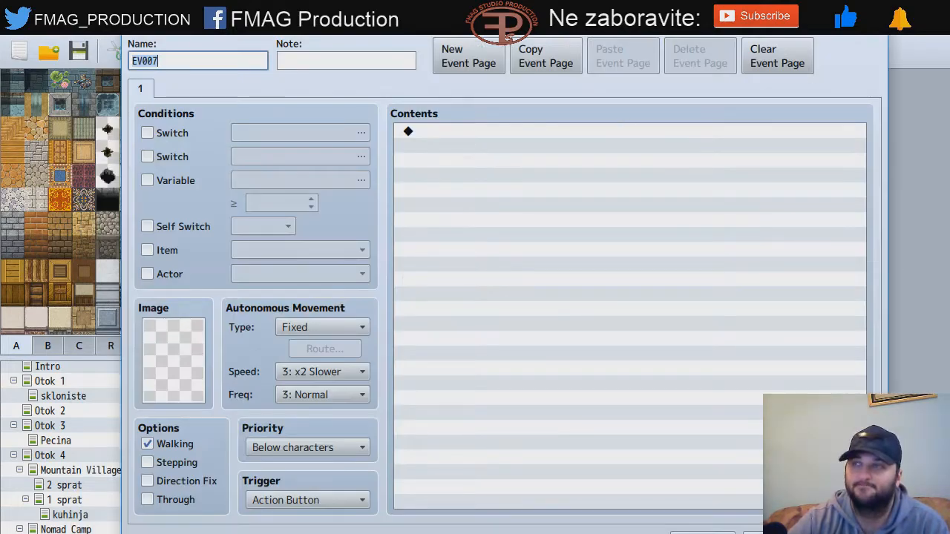
pyautogui.press('Escape')
pyautogui.doubleClick(335, 264)
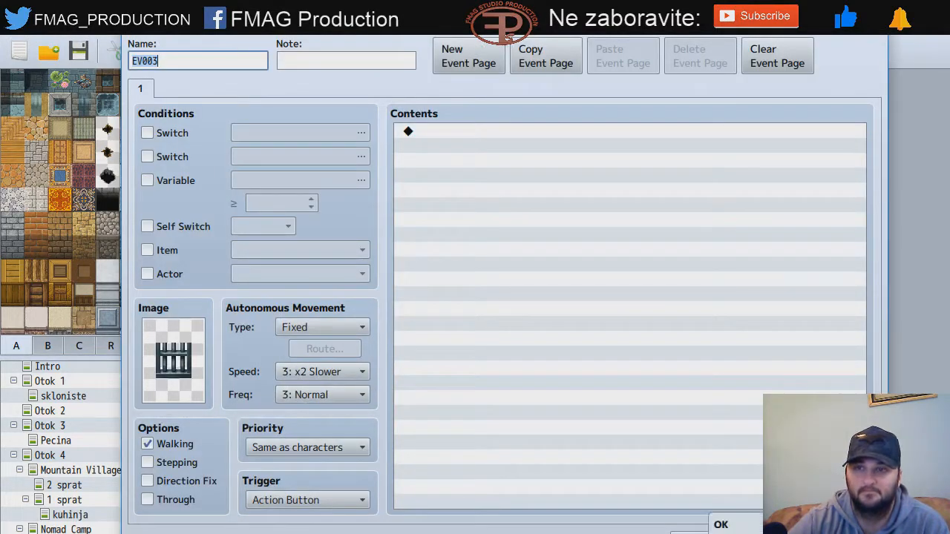
pyautogui.click(180, 482)
pyautogui.click(173, 446)
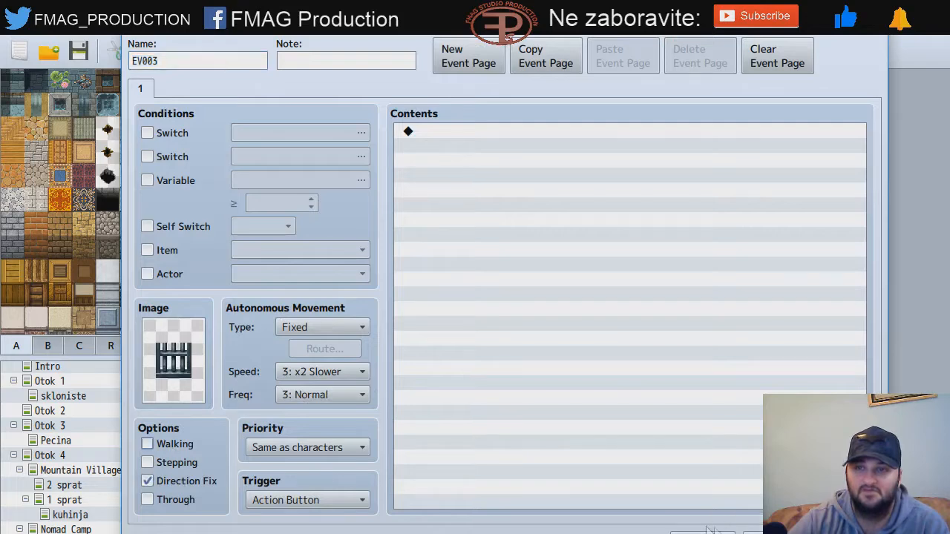
pyautogui.click(702, 532)
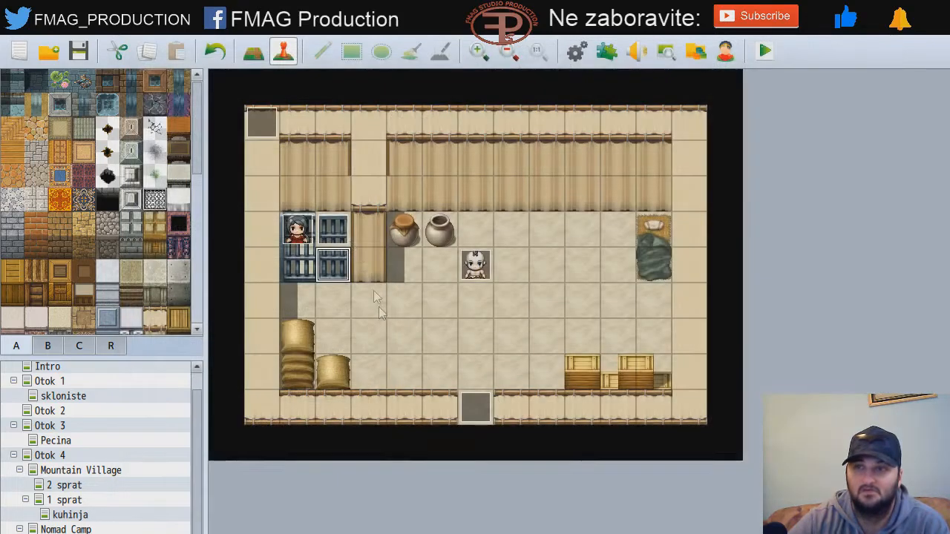
# Step: Disable Walking for the upper cage bars event EV004
pyautogui.doubleClick(338, 234)
pyautogui.click(152, 445)
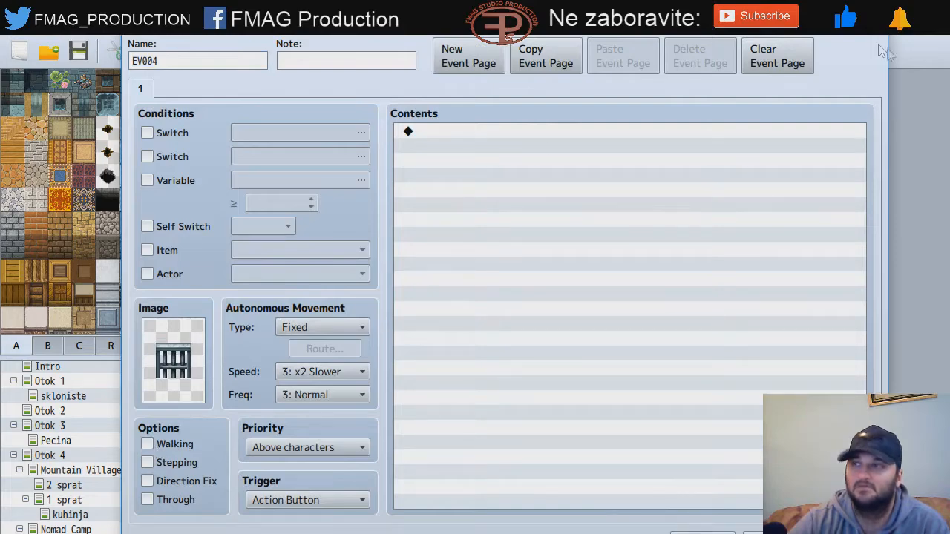
pyautogui.click(702, 533)
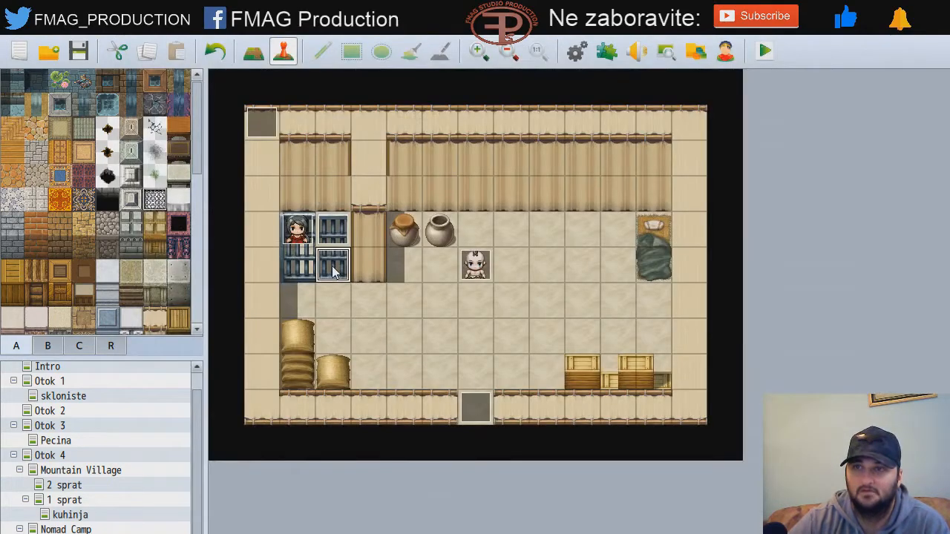
# Step: Add a Show Choices command with the options Otključaj and Ne to the lower cage bars event EV003
pyautogui.doubleClick(333, 267)
pyautogui.click(445, 132)
pyautogui.doubleClick(444, 132)
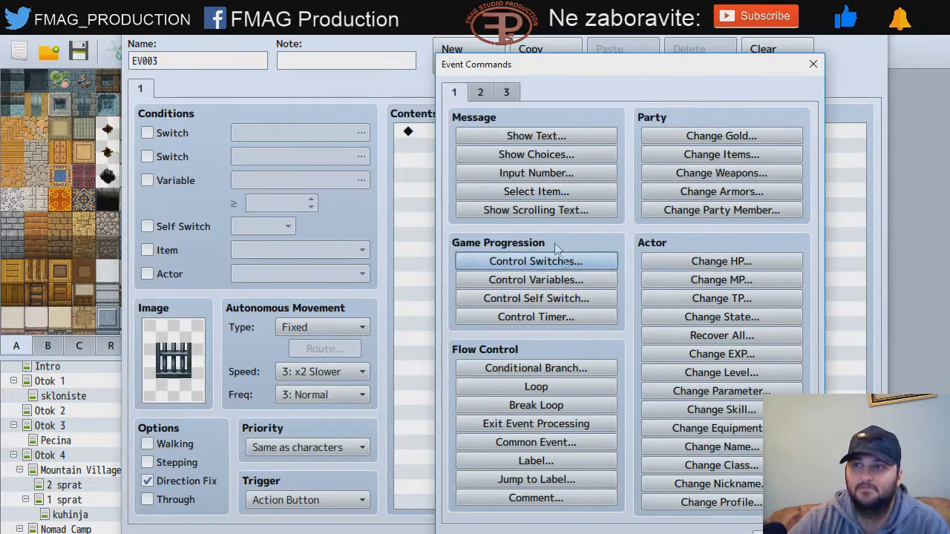
pyautogui.click(534, 153)
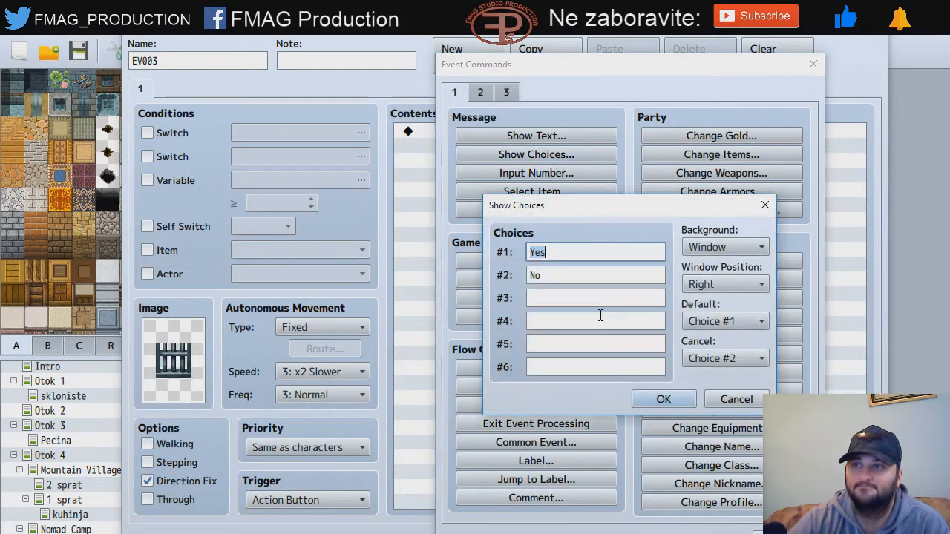
pyautogui.write('T')
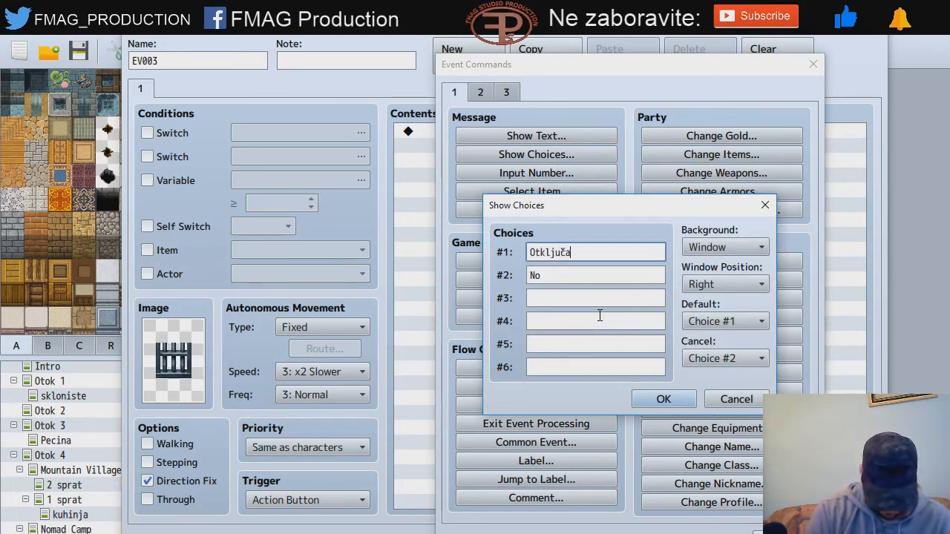
pyautogui.doubleClick(615, 275)
pyautogui.write('Ne')
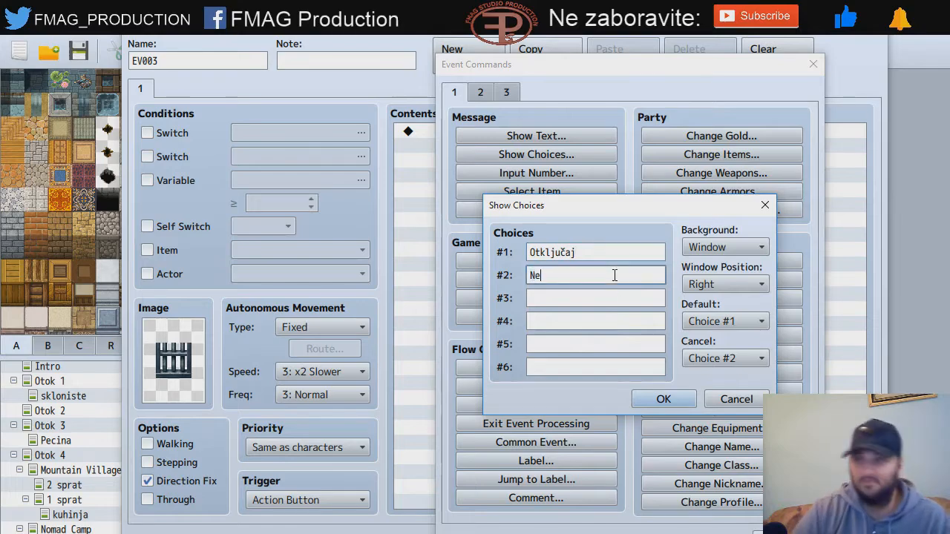
pyautogui.click(663, 399)
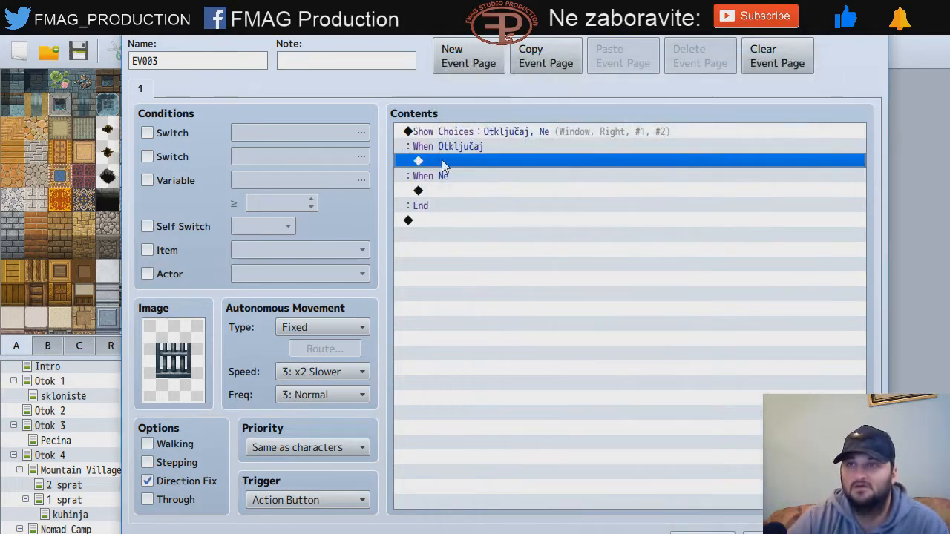
# Step: Play the Key sound effect in the Otključaj branch at 90% volume and 100% pitch
pyautogui.doubleClick(442, 161)
pyautogui.click(480, 92)
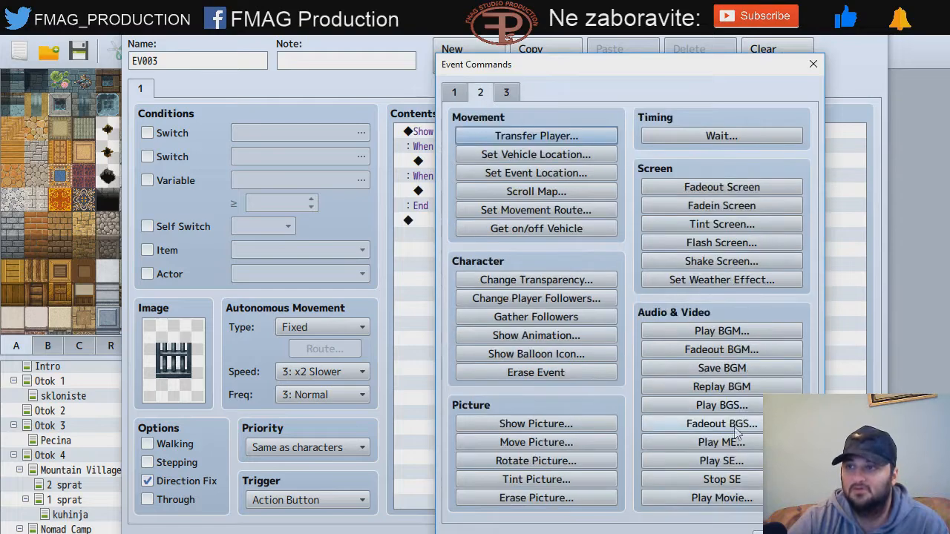
pyautogui.click(712, 460)
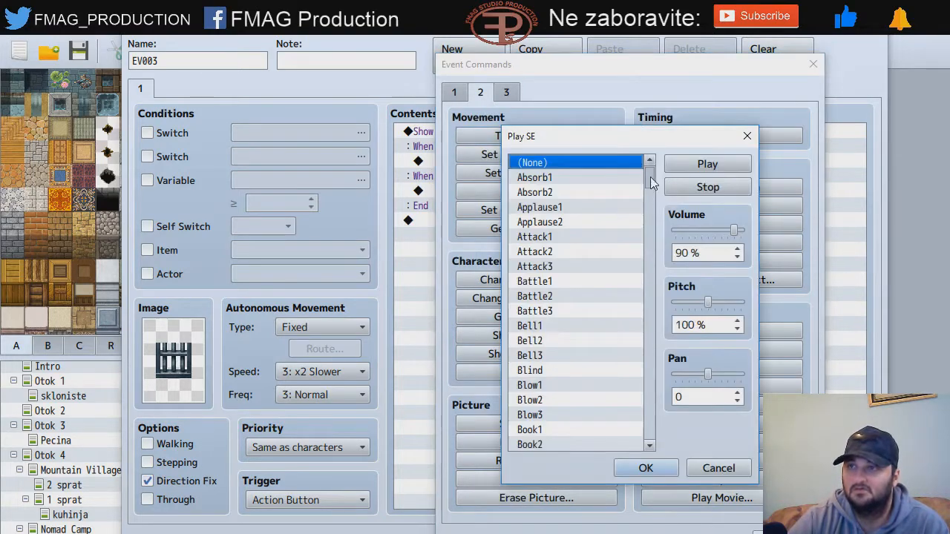
pyautogui.moveTo(650, 177); pyautogui.dragTo(662, 293)
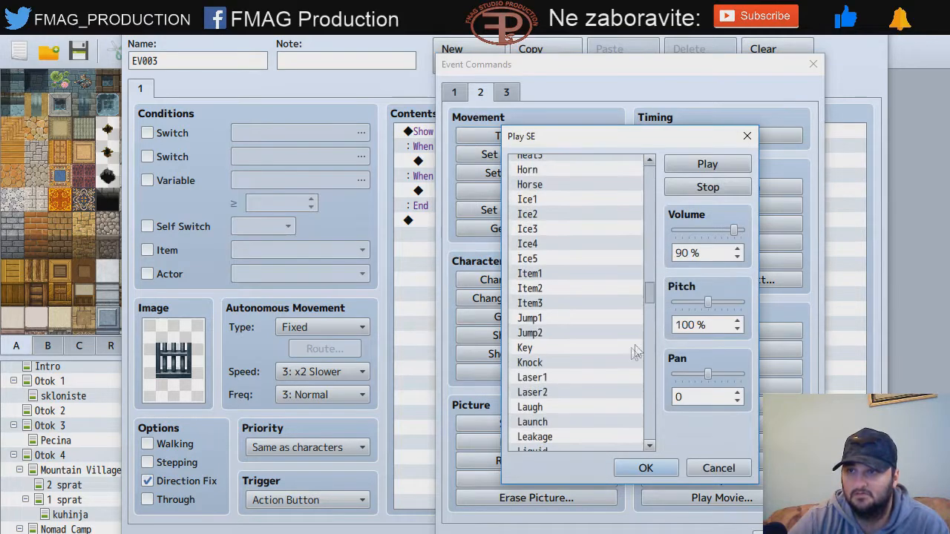
pyautogui.click(557, 348)
pyautogui.click(642, 467)
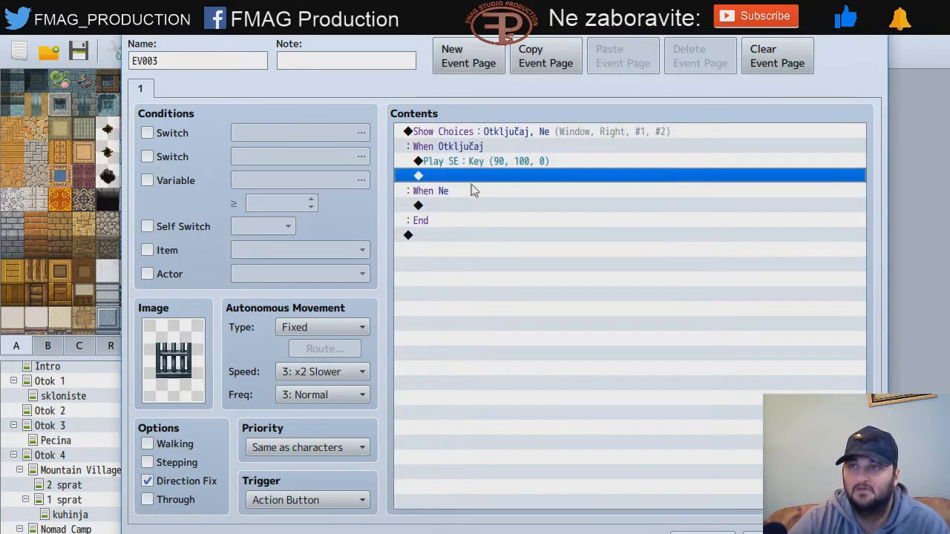
# Step: Name switch 0012 otključano and add a Control Switches command turning it ON below the Key sound in the Otključaj branch
pyautogui.doubleClick(466, 178)
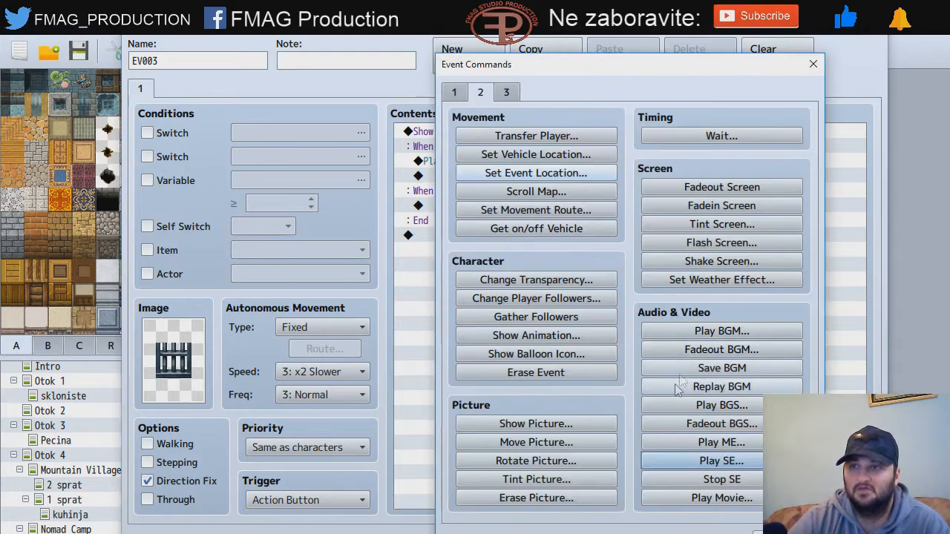
pyautogui.click(451, 92)
pyautogui.click(536, 261)
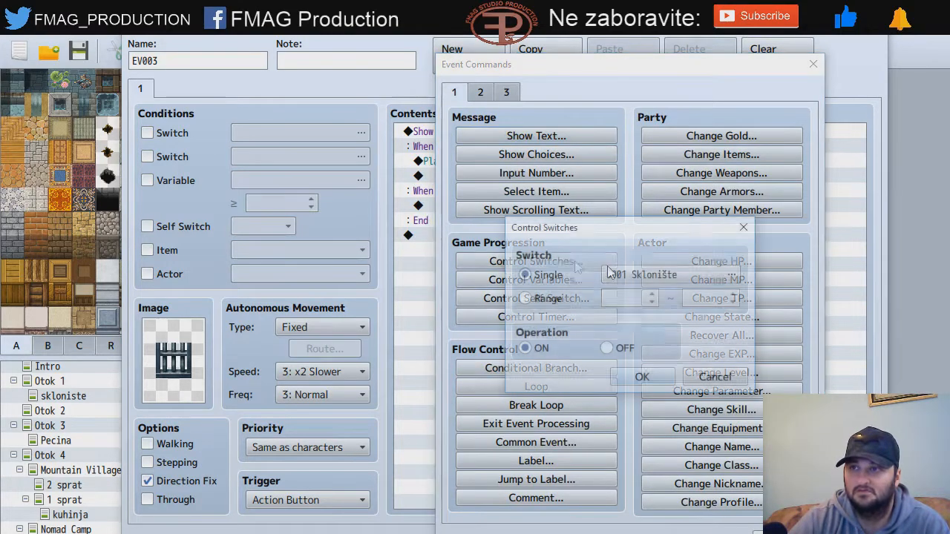
pyautogui.click(731, 276)
pyautogui.click(666, 311)
pyautogui.click(706, 451)
pyautogui.write('otk')
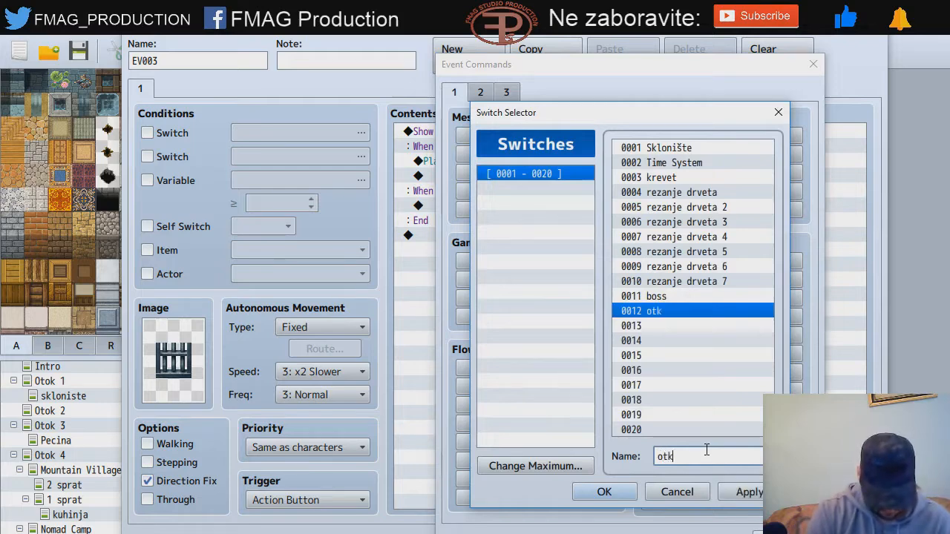
pyautogui.write('ljučan')
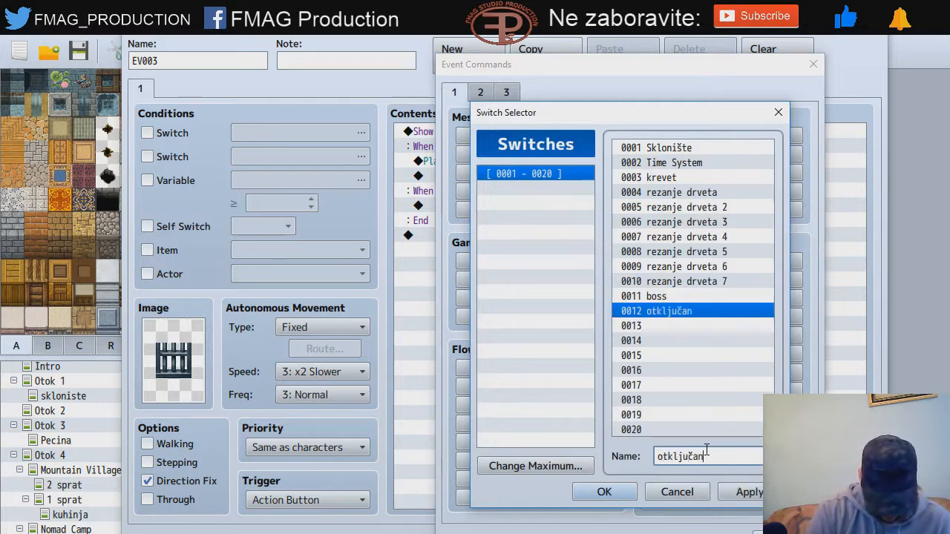
pyautogui.write('o')
pyautogui.click(740, 494)
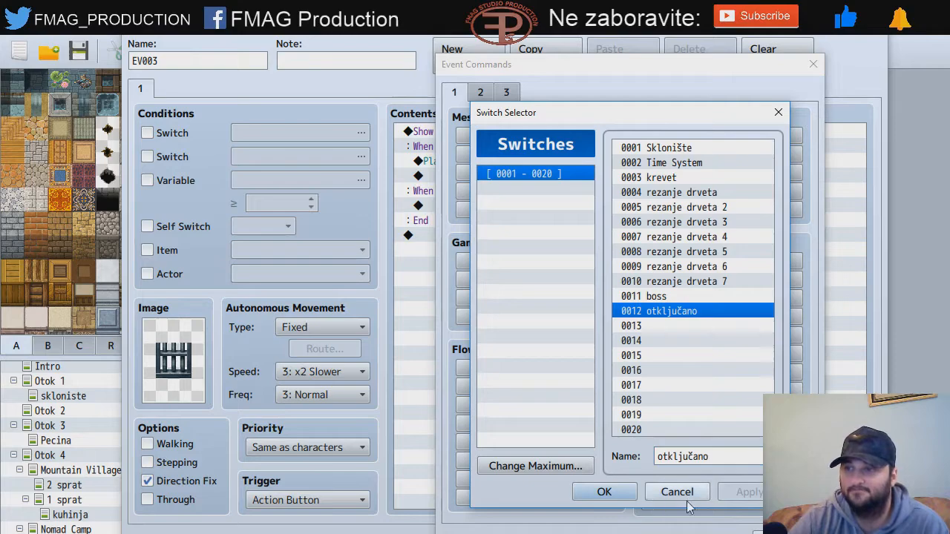
pyautogui.click(604, 492)
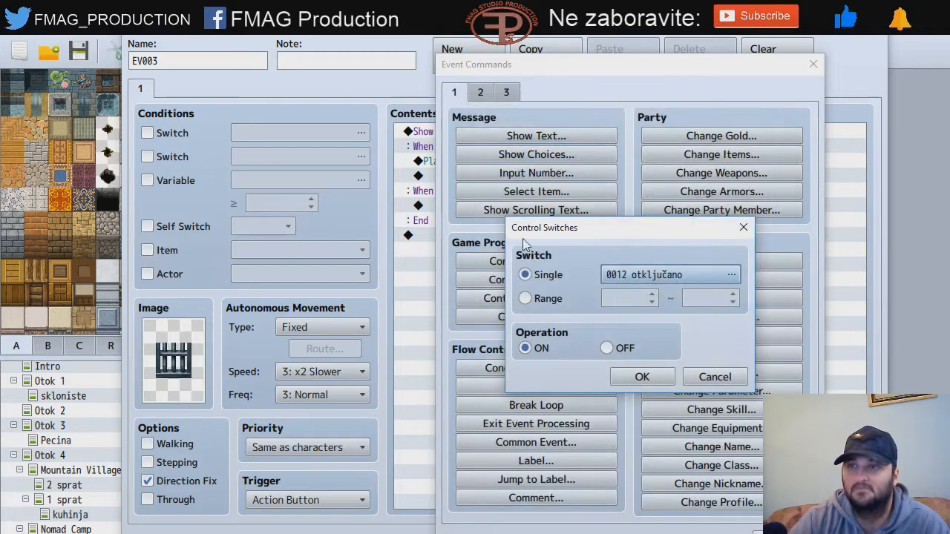
pyautogui.click(641, 376)
# Step: Add a blank second page to the lower cage bars event EV003, conditioned on switch 0012 otključano
pyautogui.click(452, 59)
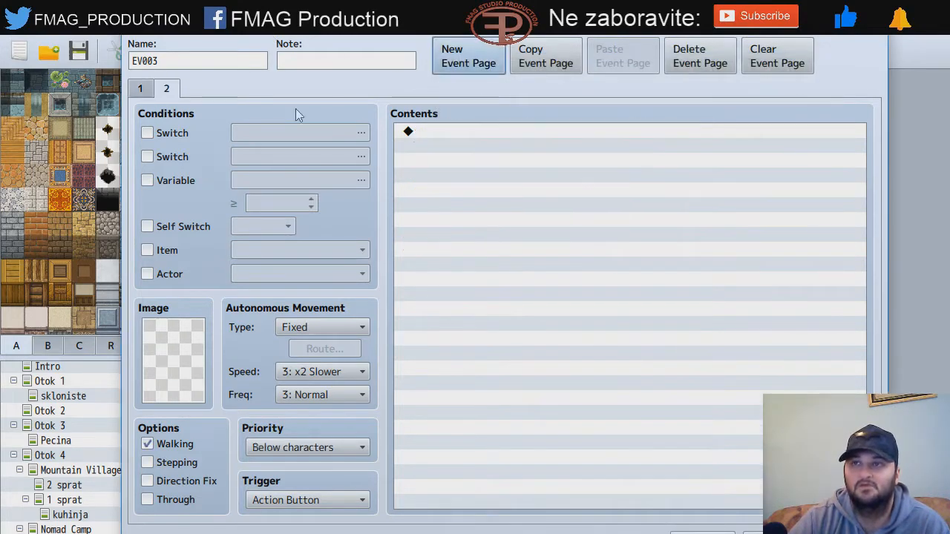
pyautogui.click(148, 133)
pyautogui.click(360, 133)
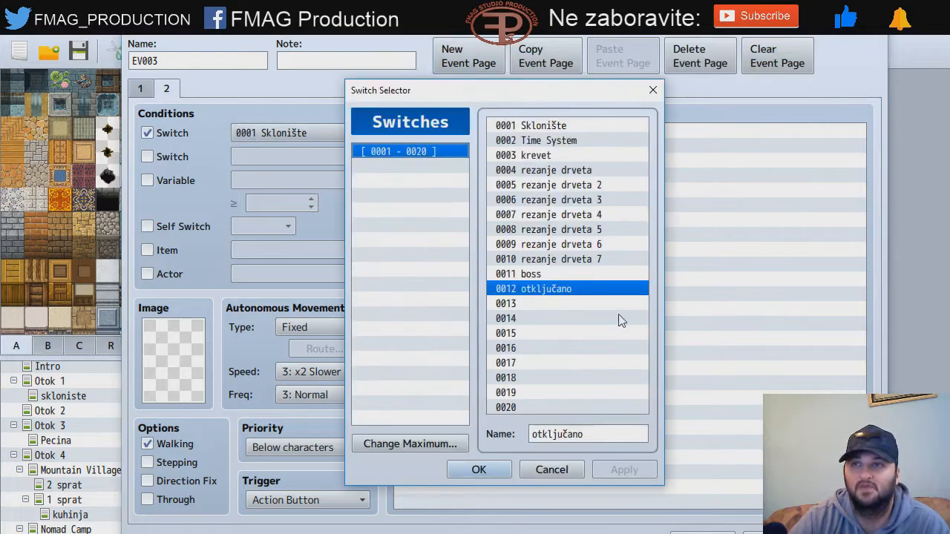
pyautogui.doubleClick(558, 292)
pyautogui.click(702, 532)
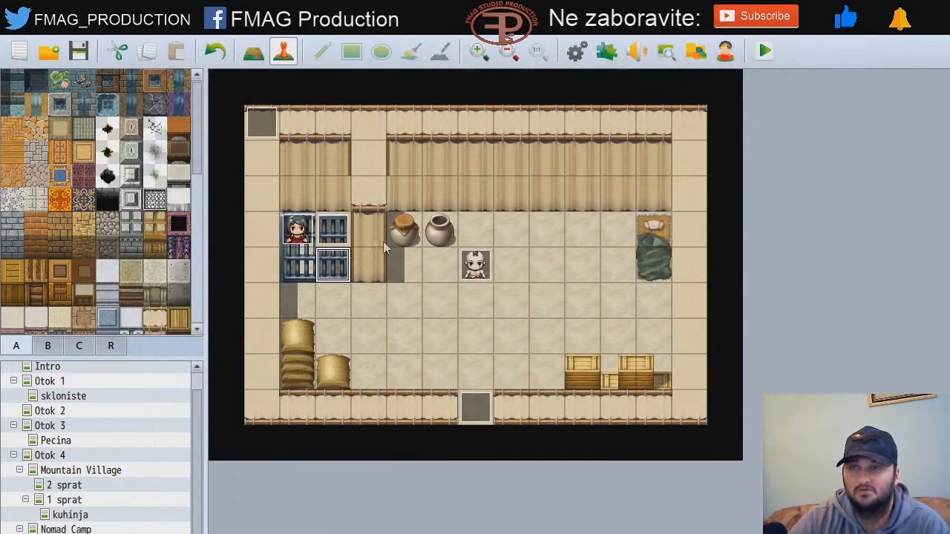
# Step: Add a blank second page to the upper cage bars event EV004, conditioned on switch 0012 otključano
pyautogui.doubleClick(338, 232)
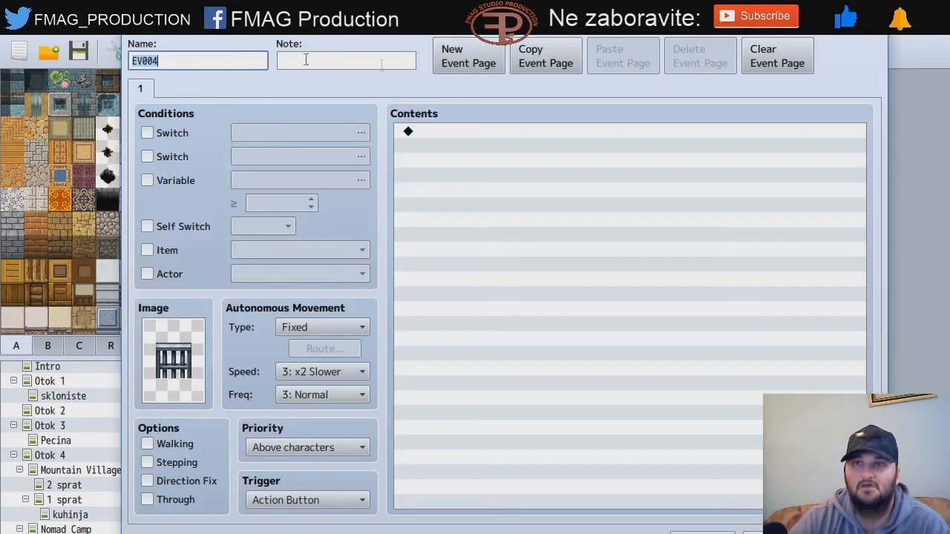
pyautogui.click(469, 56)
pyautogui.click(147, 132)
pyautogui.click(361, 133)
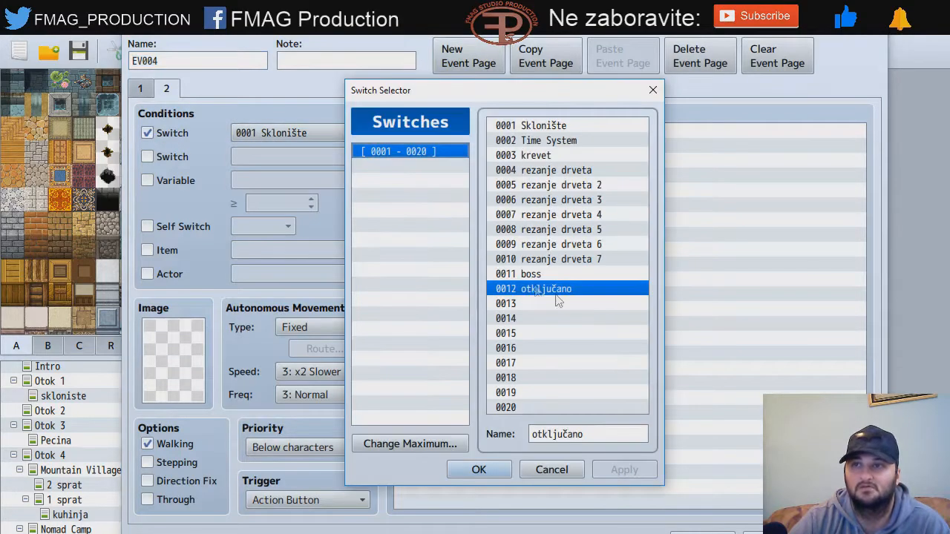
pyautogui.doubleClick(512, 289)
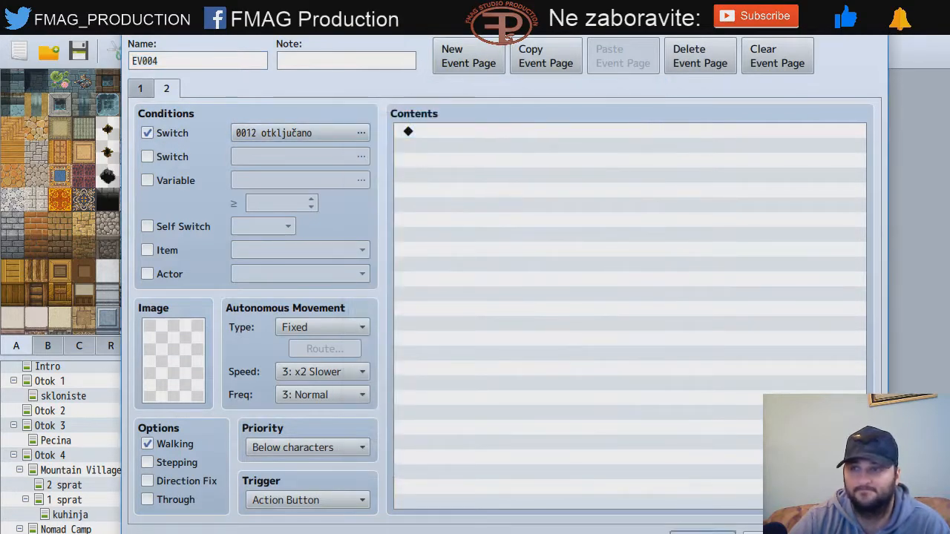
# Step: In the Otključaj branch of gate event EV003, start a Play SE command below the switch command and preview Door1
pyautogui.click(702, 533)
pyautogui.doubleClick(339, 270)
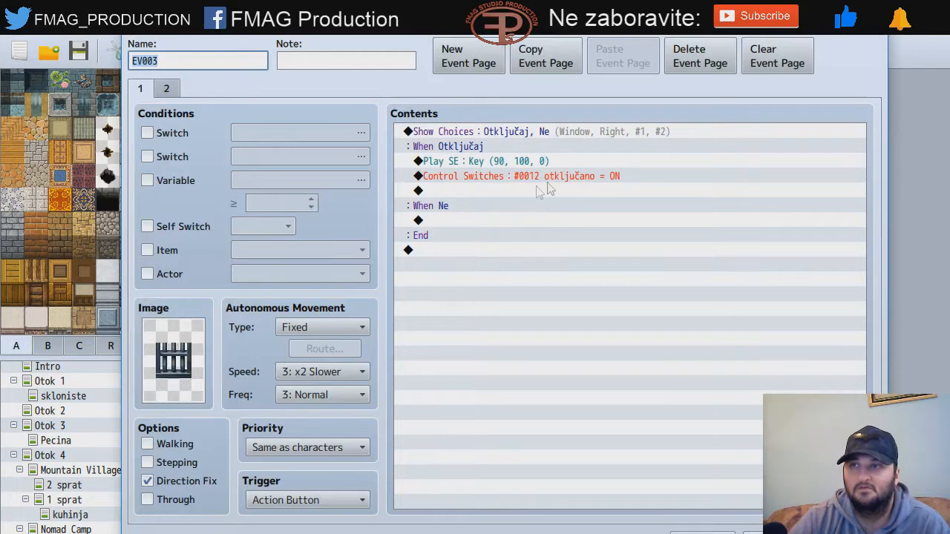
pyautogui.doubleClick(514, 191)
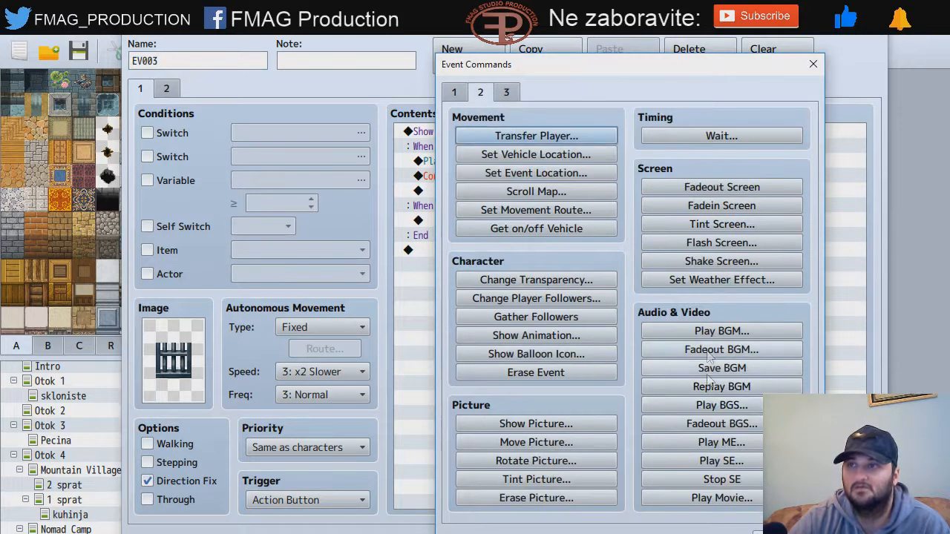
pyautogui.click(481, 93)
pyautogui.click(719, 460)
pyautogui.moveTo(648, 185); pyautogui.dragTo(656, 241)
pyautogui.click(581, 326)
pyautogui.click(718, 177)
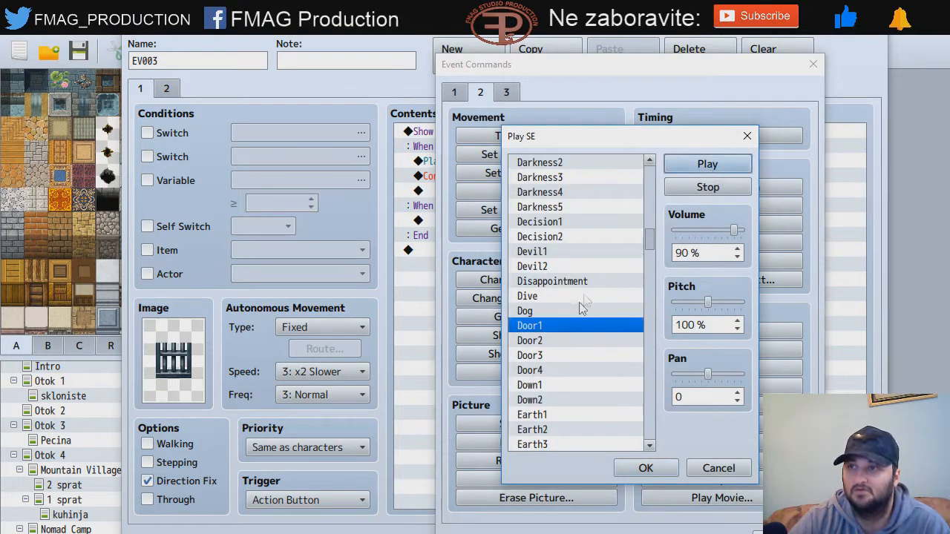
# Step: Audition Door2, Door3 and Door4, insert Door1 as the gate's sound effect, and check the event's second page
pyautogui.click(560, 341)
pyautogui.click(707, 165)
pyautogui.click(560, 355)
pyautogui.click(703, 165)
pyautogui.click(560, 370)
pyautogui.click(705, 165)
pyautogui.click(561, 327)
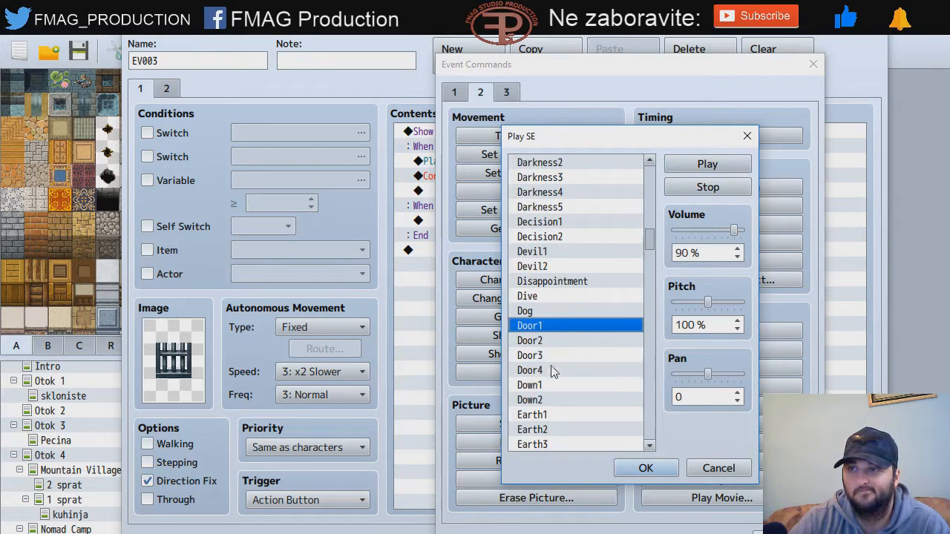
pyautogui.click(705, 165)
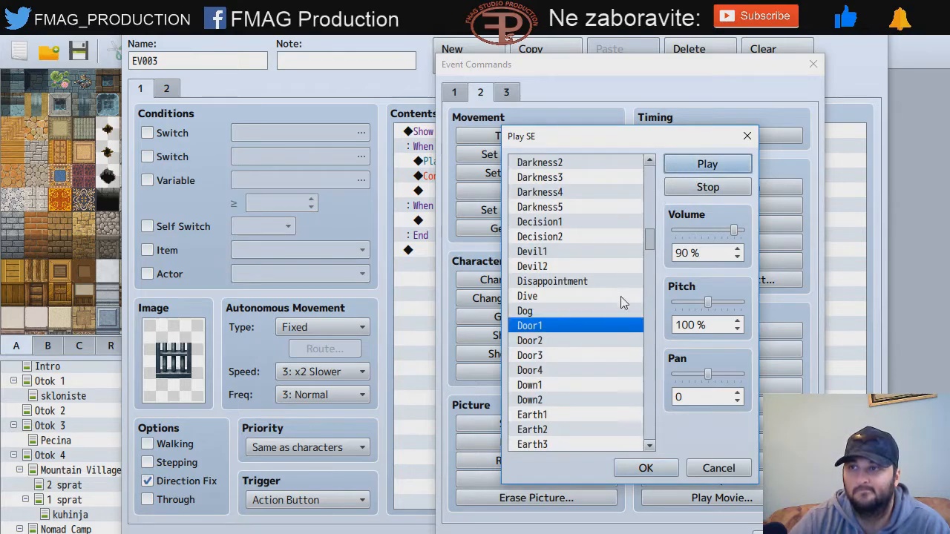
pyautogui.click(637, 468)
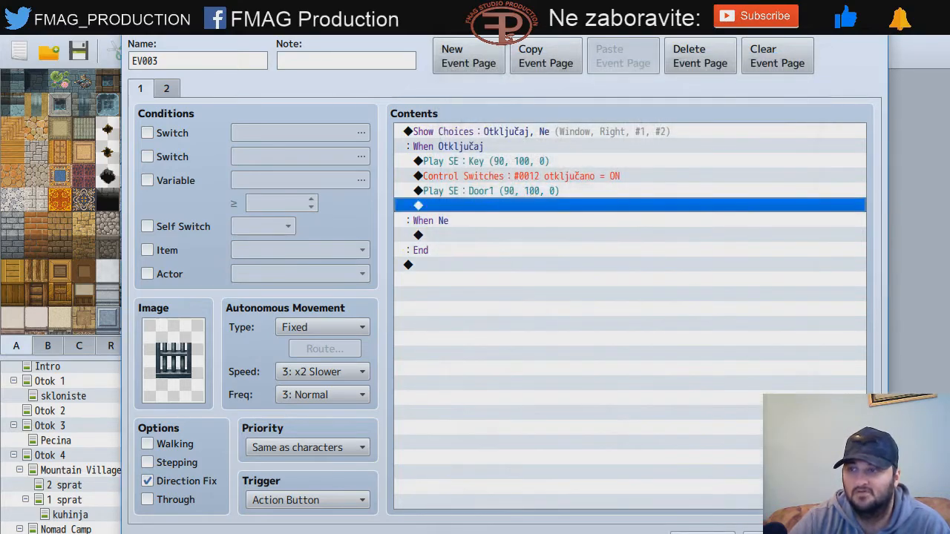
pyautogui.click(167, 89)
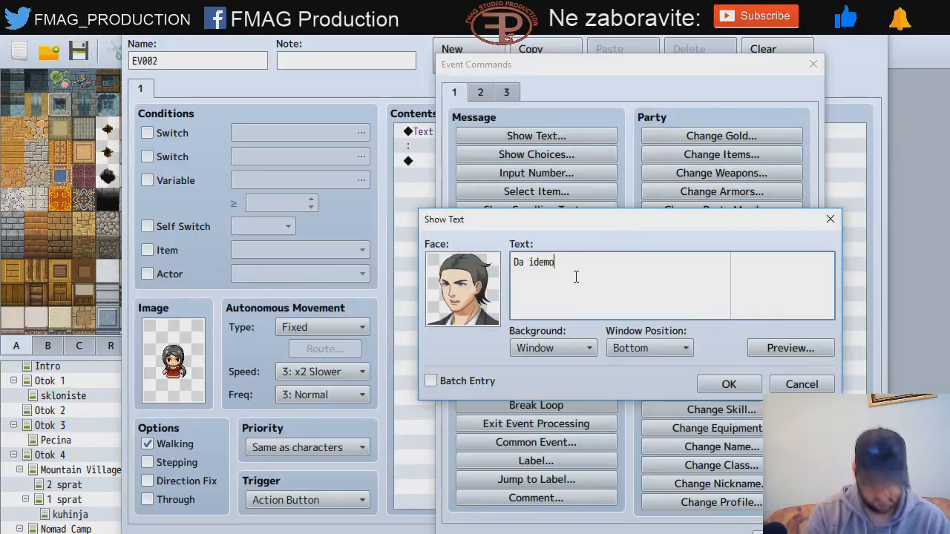
# Step: Complete the player's reply in EV002 as "Da idemo." and add a Fadeout Screen command after it
pyautogui.write('.')
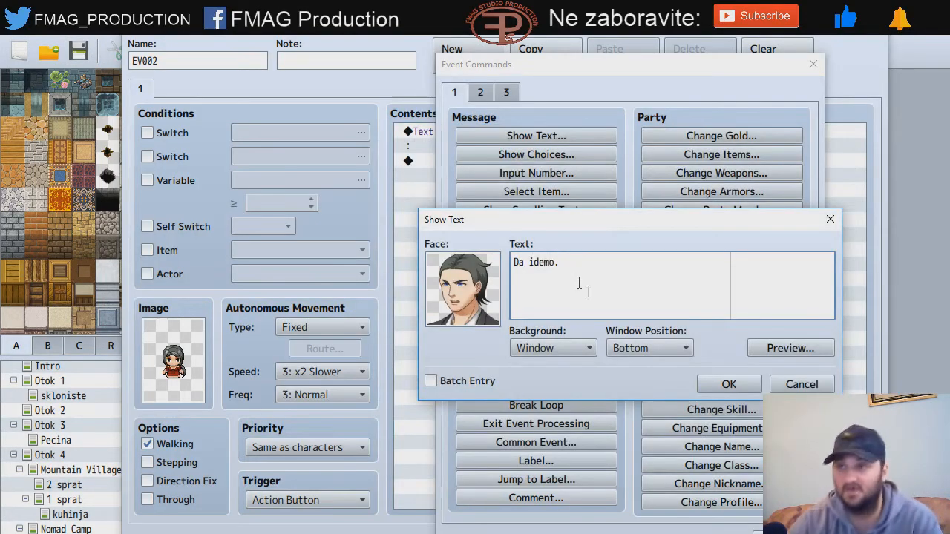
pyautogui.click(729, 384)
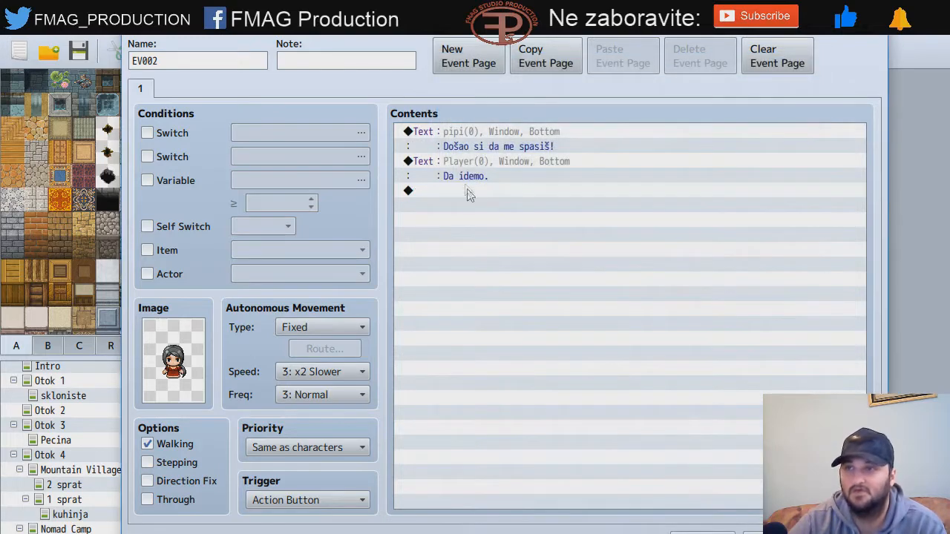
pyautogui.doubleClick(474, 193)
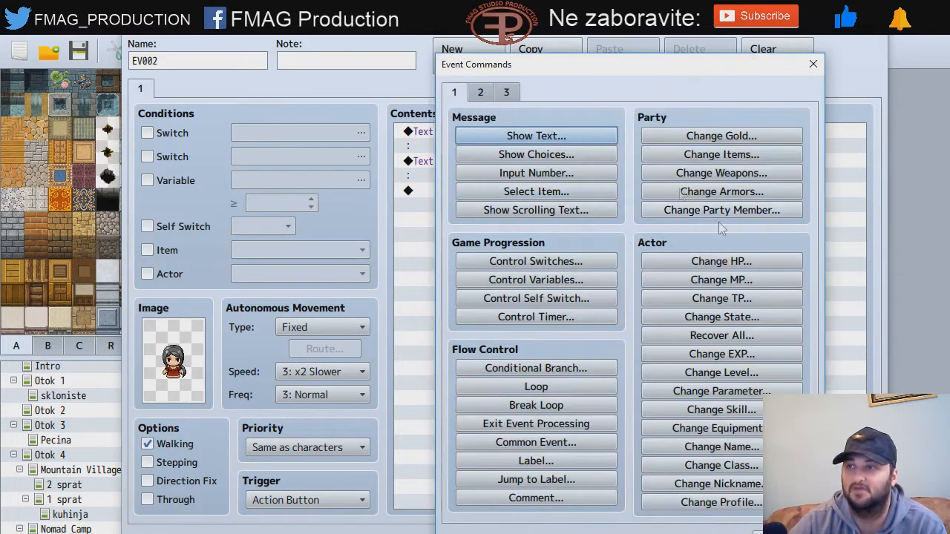
pyautogui.click(478, 92)
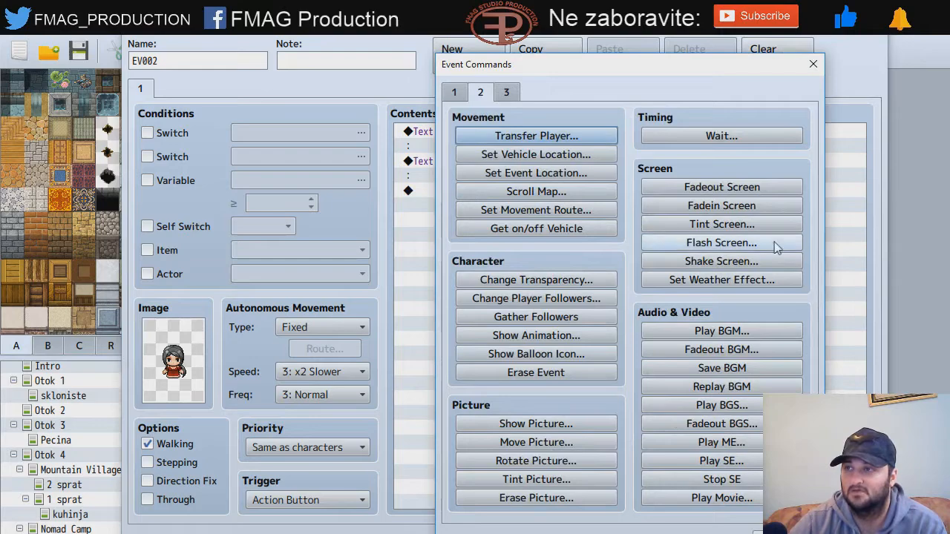
pyautogui.click(742, 187)
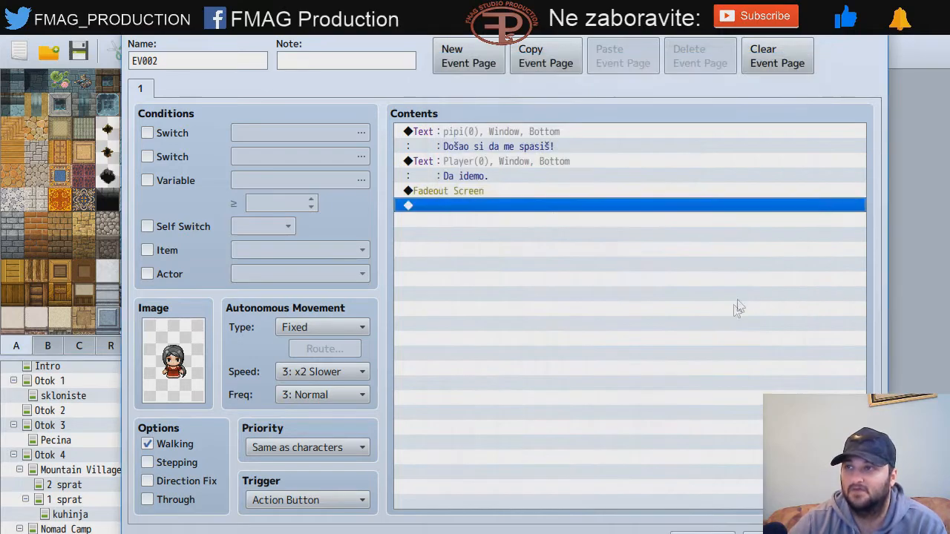
# Step: Add a Wait command of 60 frames after the screen fadeout
pyautogui.doubleClick(486, 204)
pyautogui.click(734, 139)
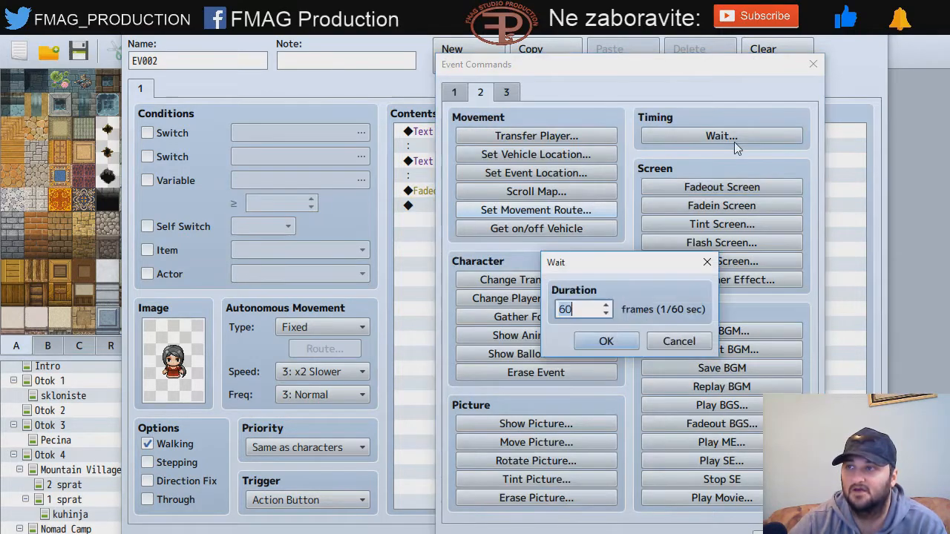
pyautogui.click(600, 340)
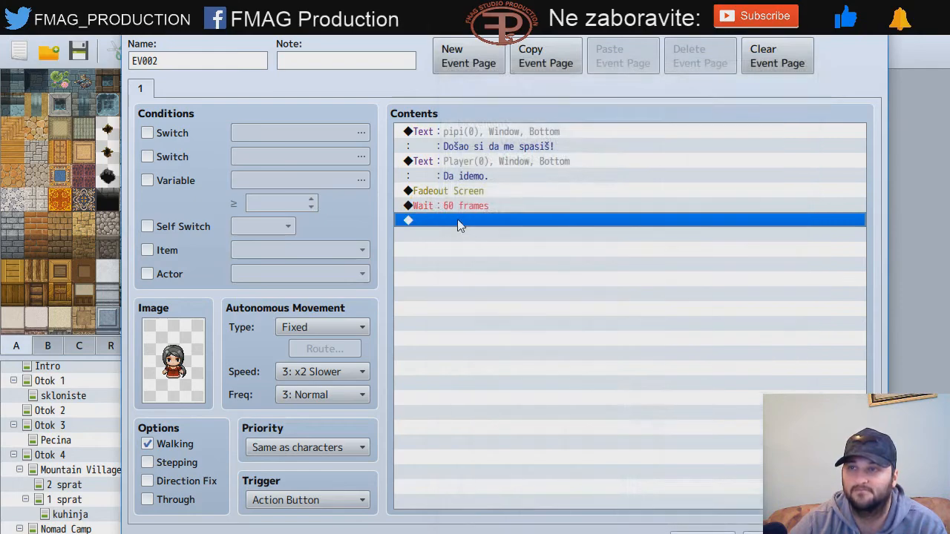
# Step: Add a Transfer Player command to 1 sprat (9,5), the tile below the throne, with direction Up and Black fade
pyautogui.doubleClick(459, 221)
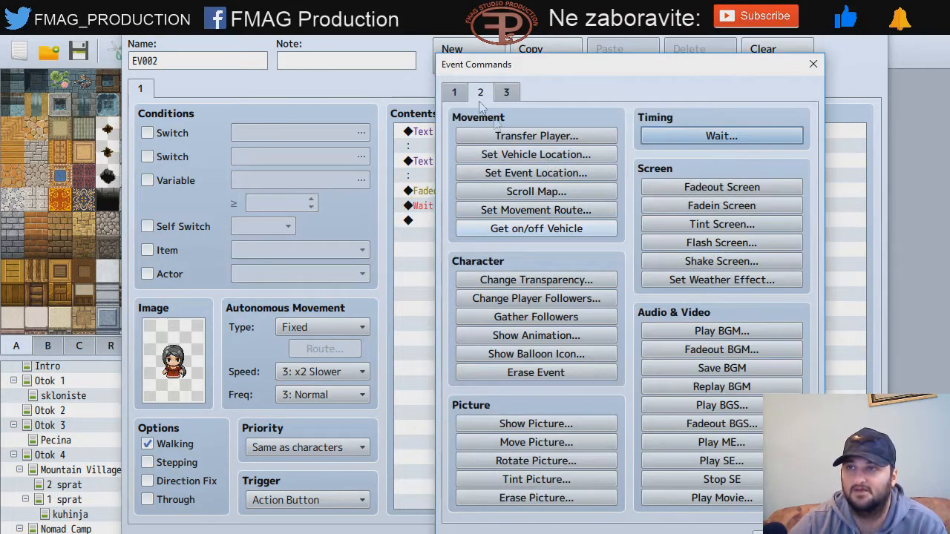
pyautogui.click(511, 135)
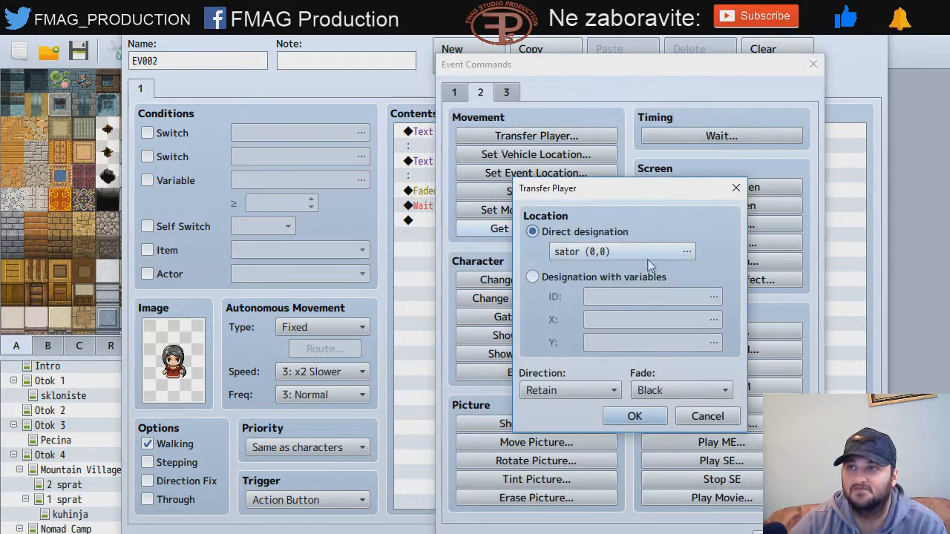
pyautogui.click(637, 254)
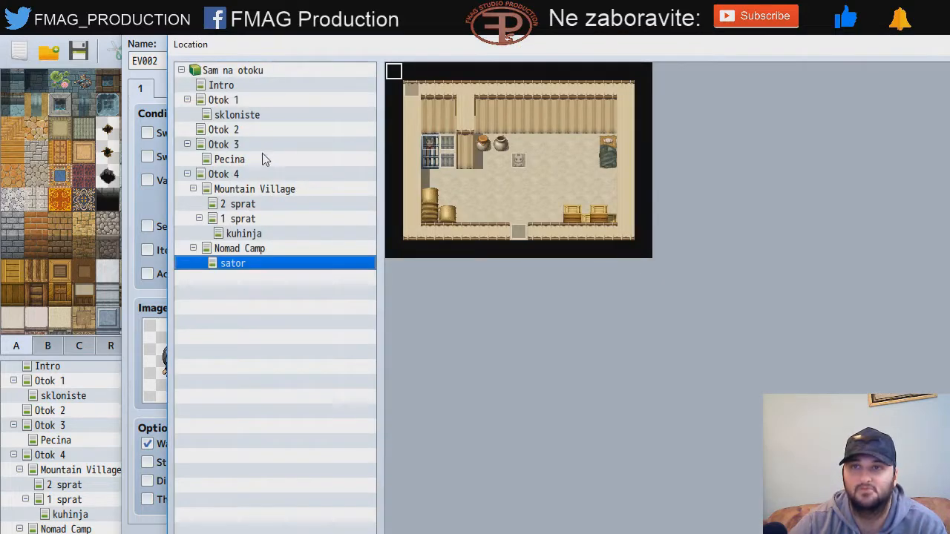
pyautogui.click(251, 221)
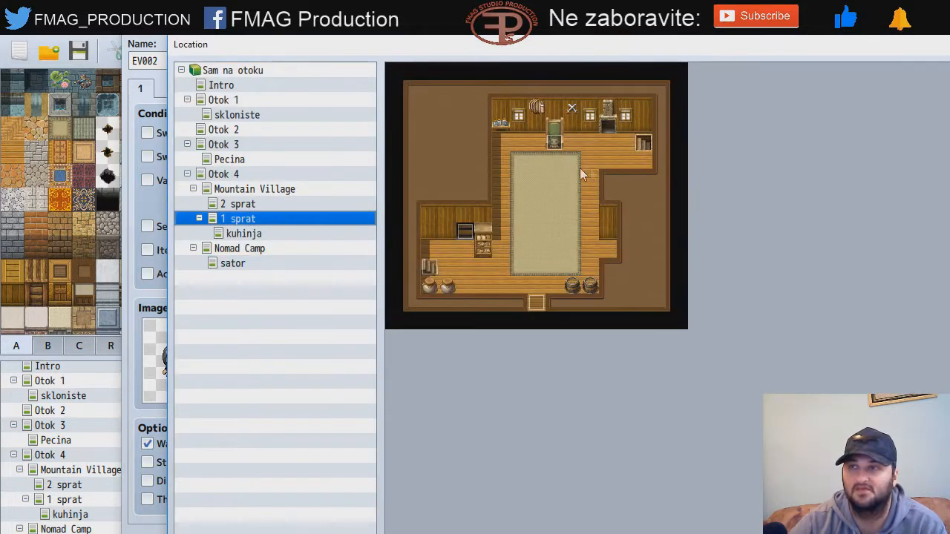
pyautogui.click(556, 163)
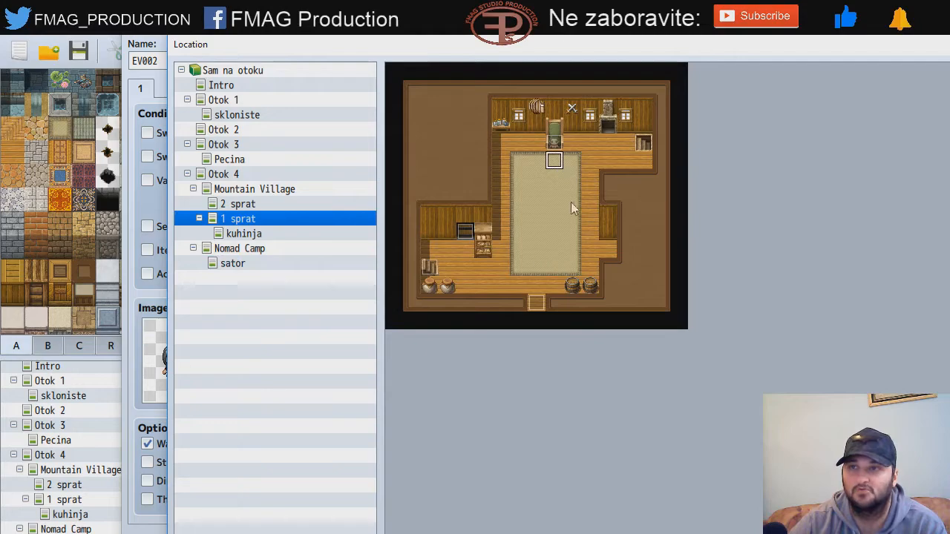
pyautogui.doubleClick(554, 161)
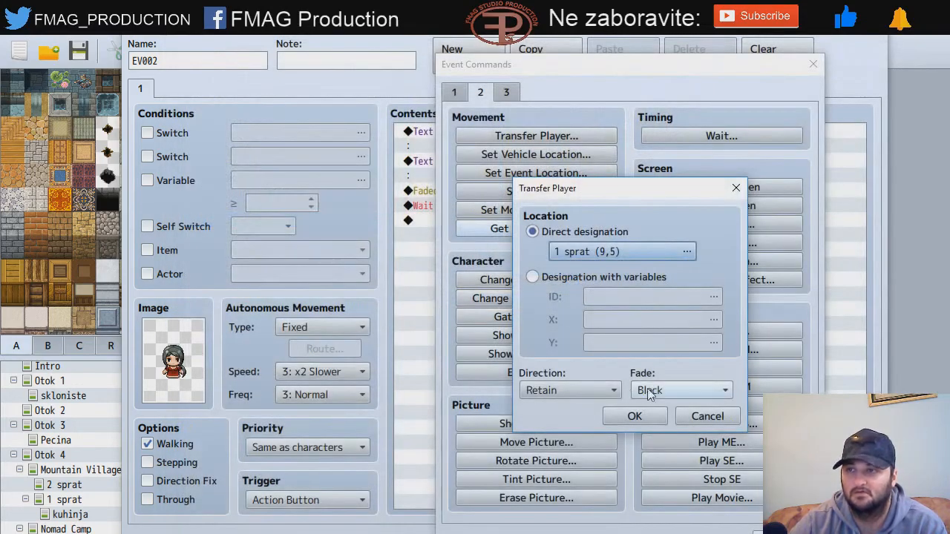
pyautogui.click(678, 389)
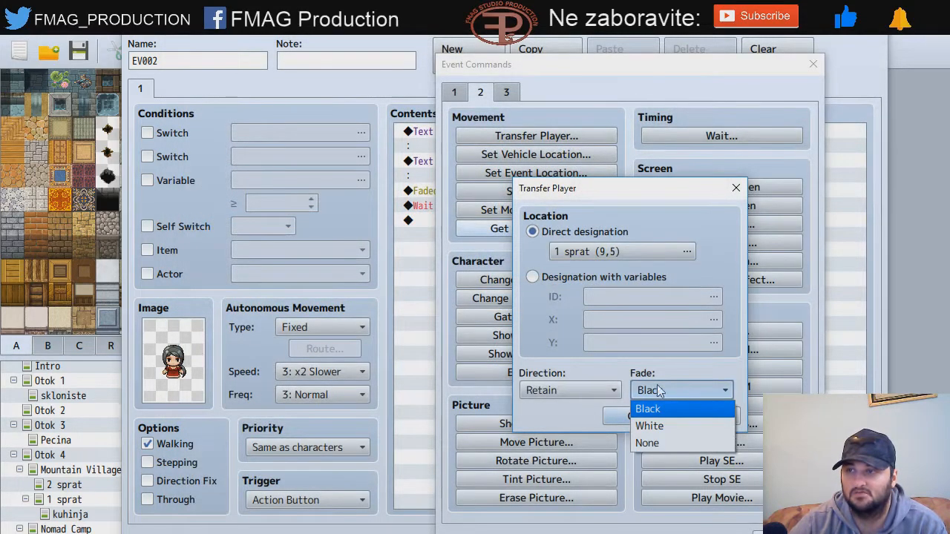
pyautogui.click(576, 388)
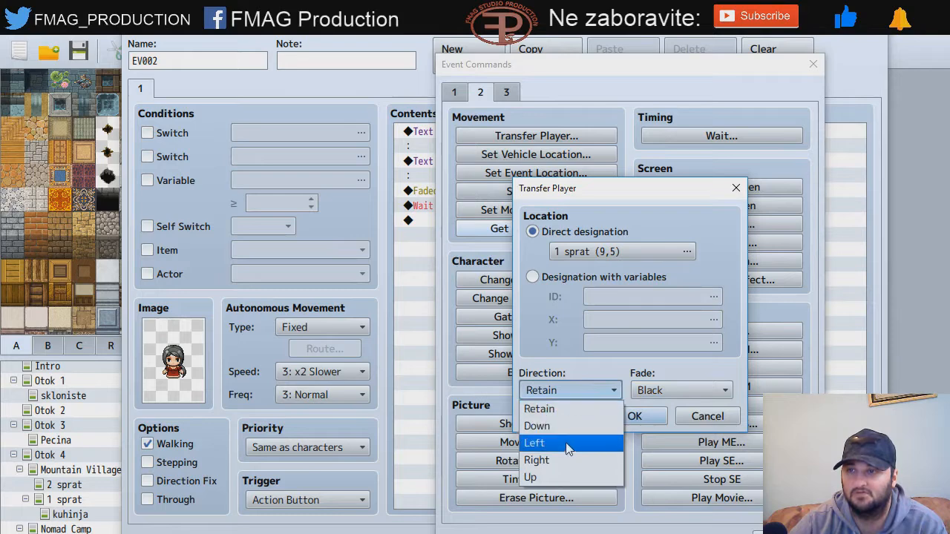
pyautogui.click(551, 478)
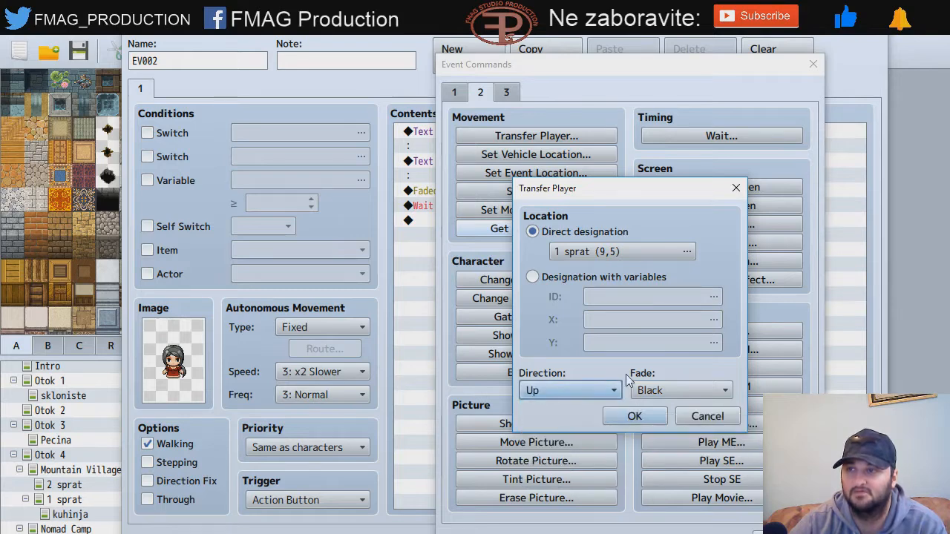
pyautogui.click(633, 415)
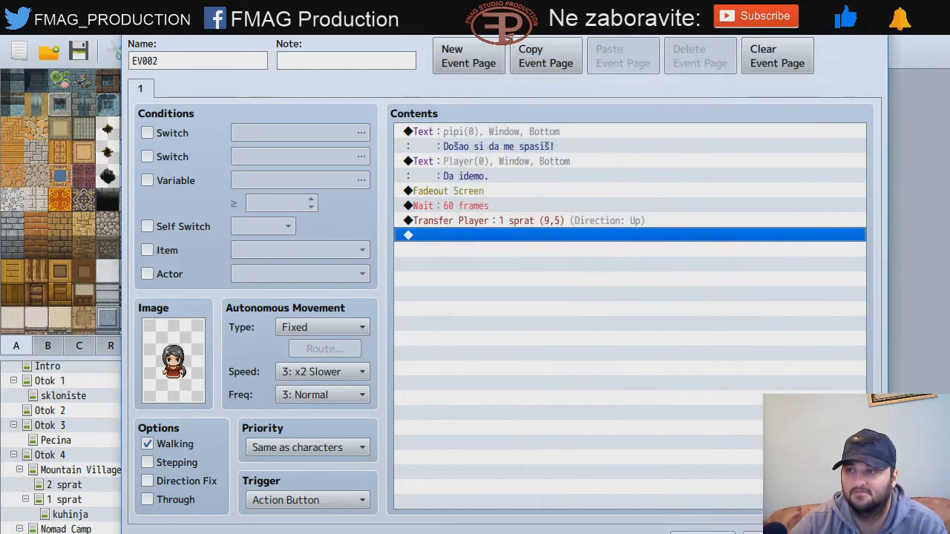
# Step: Insert a command before the player transfer that turns on switch 0013, named "spašena", and save event EV002
pyautogui.click(458, 222)
pyautogui.press('Insert')
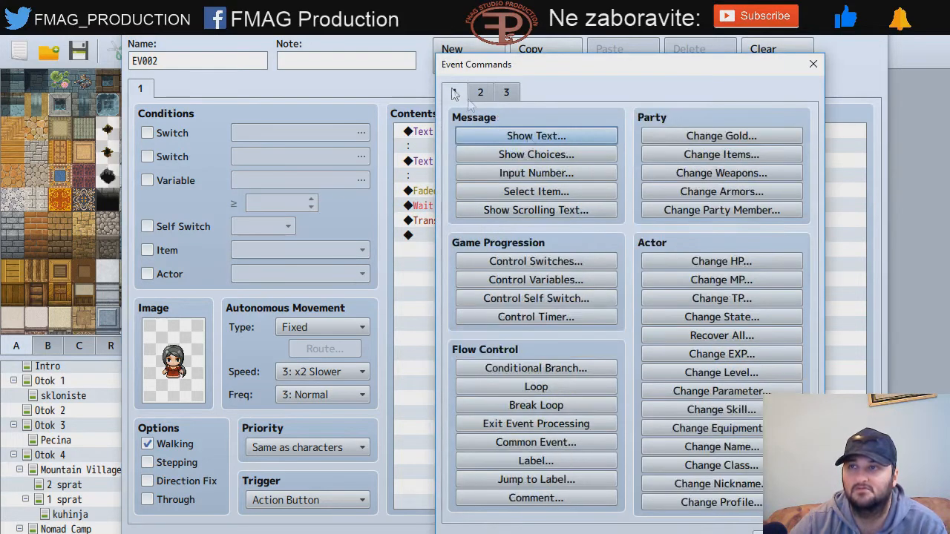
pyautogui.click(539, 264)
pyautogui.click(686, 275)
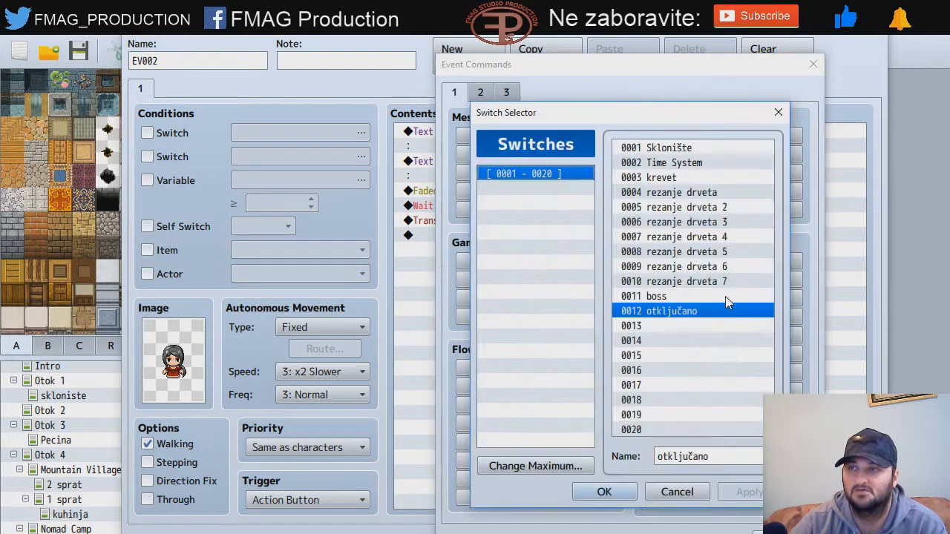
pyautogui.click(679, 327)
pyautogui.click(705, 455)
pyautogui.write('spašena')
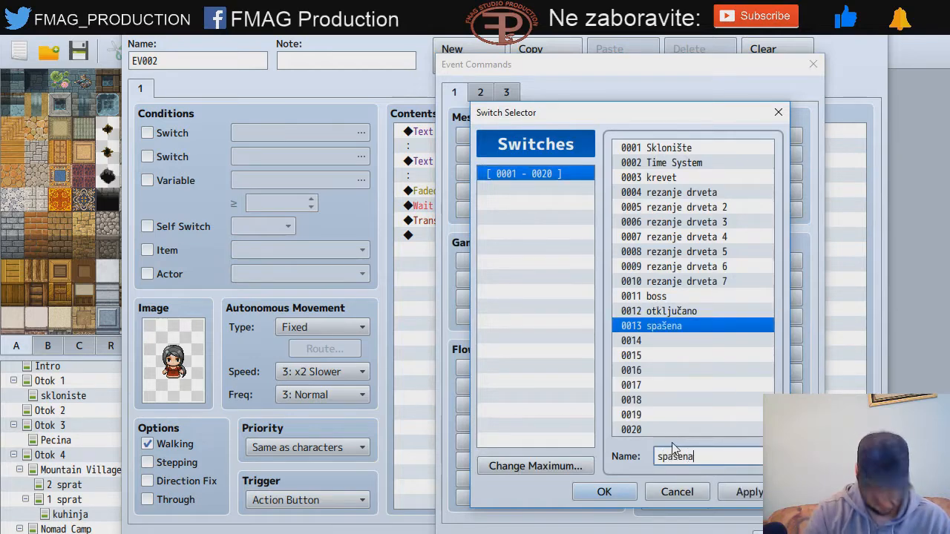
pyautogui.click(738, 492)
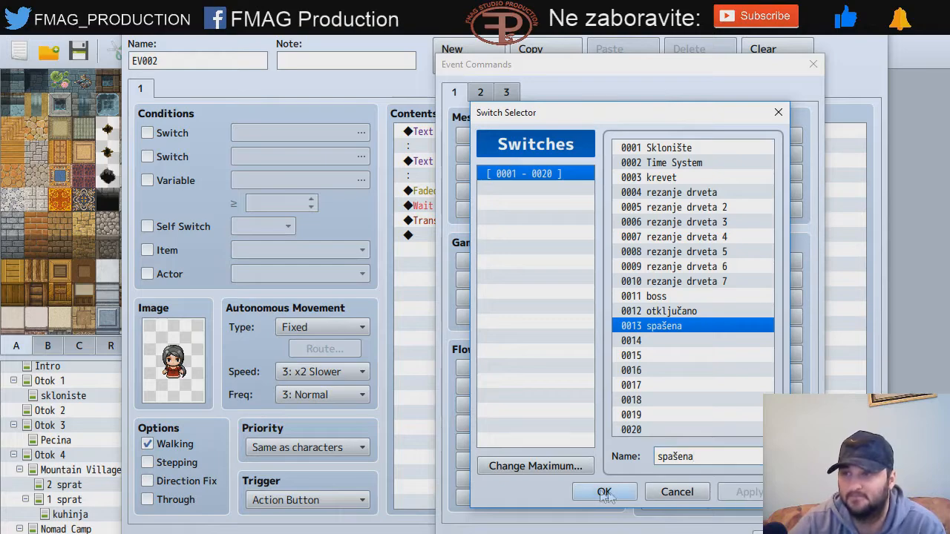
pyautogui.click(604, 492)
pyautogui.click(641, 375)
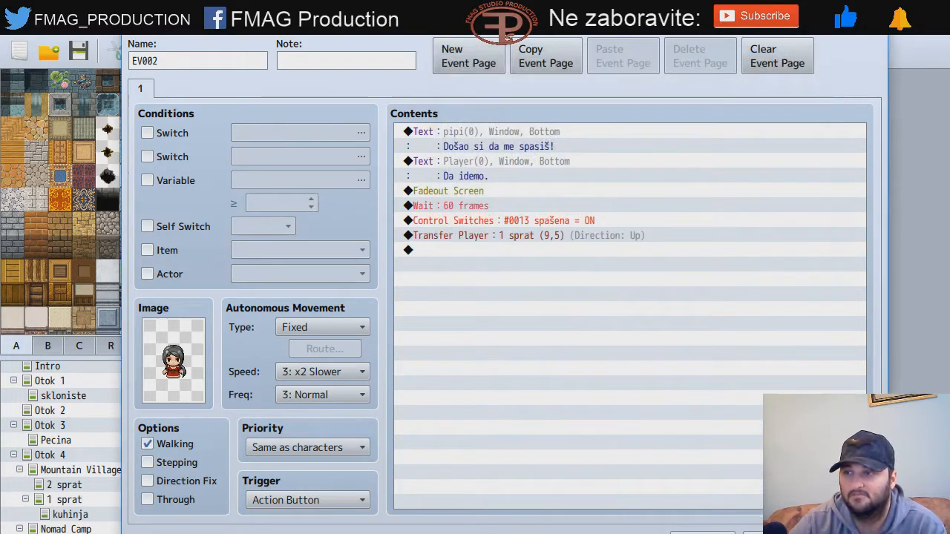
pyautogui.click(702, 533)
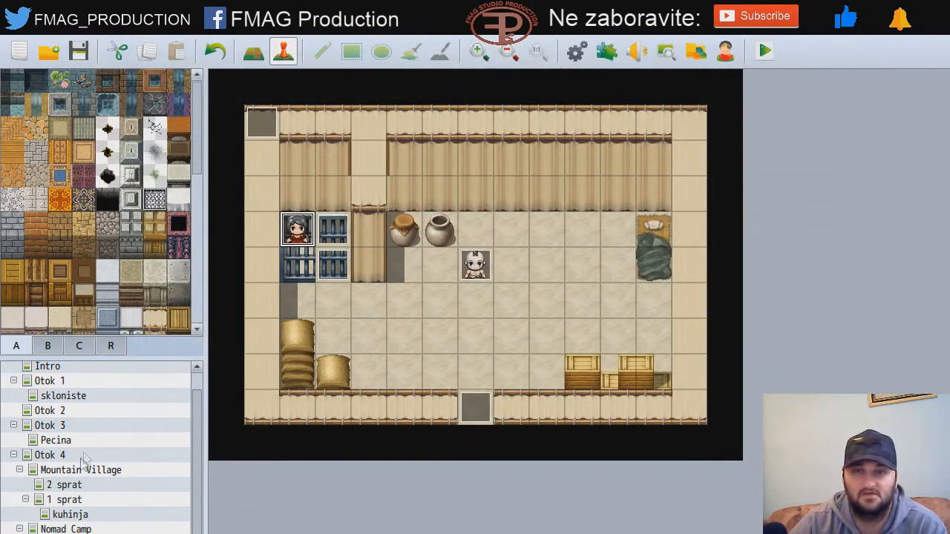
# Step: Create a new event on the 1 sprat map, on the floor tile just right of the character by the throne
pyautogui.click(68, 500)
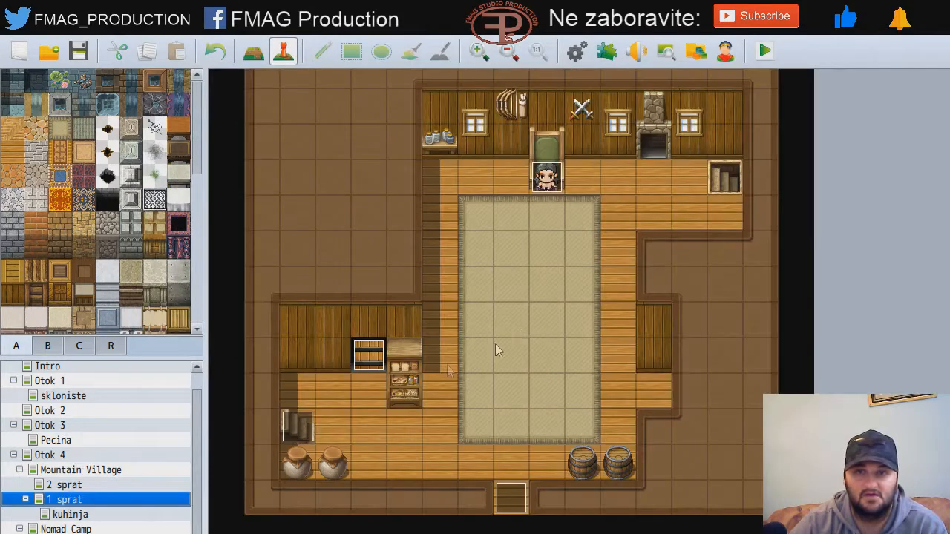
pyautogui.click(584, 214)
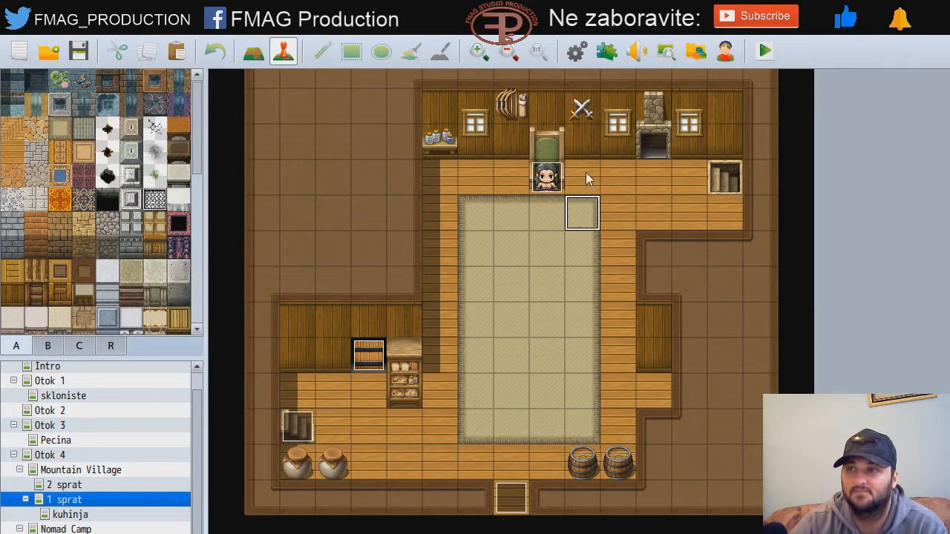
pyautogui.doubleClick(584, 175)
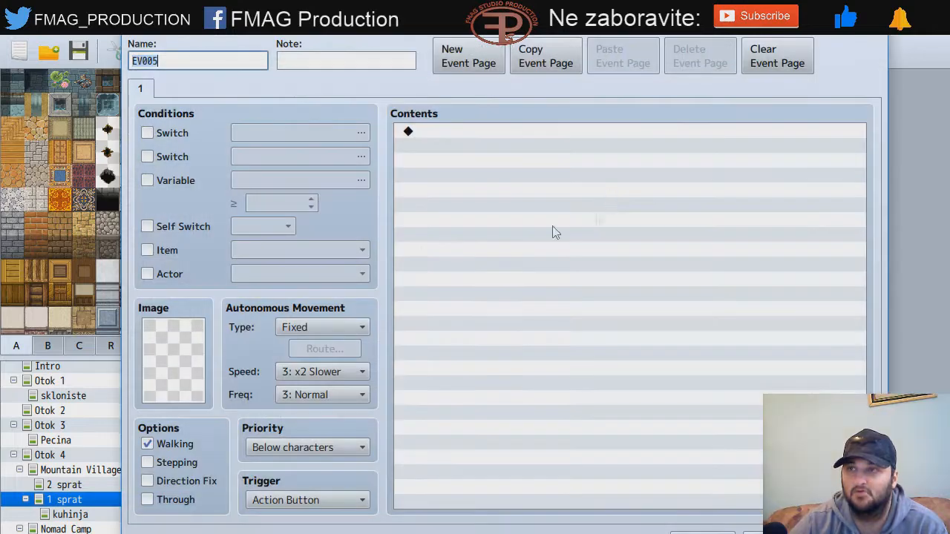
# Step: Add a second page to the new event and condition it on switch 0013, "spašena"
pyautogui.doubleClick(184, 365)
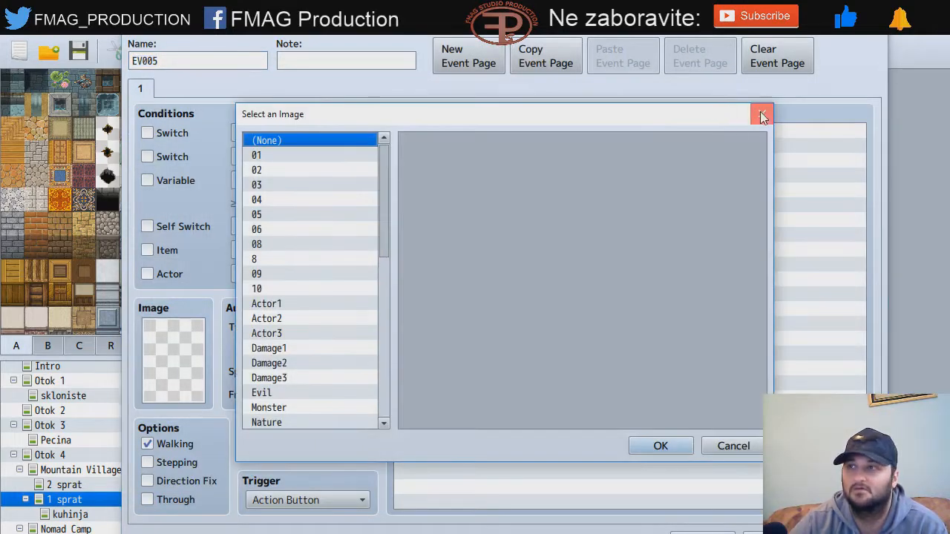
pyautogui.click(761, 113)
pyautogui.click(478, 58)
pyautogui.click(147, 132)
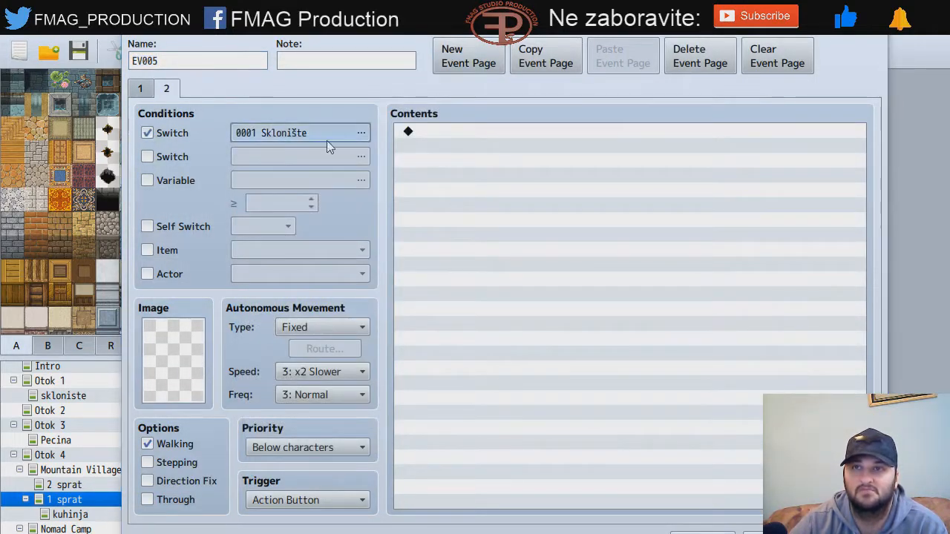
pyautogui.click(327, 135)
pyautogui.doubleClick(543, 306)
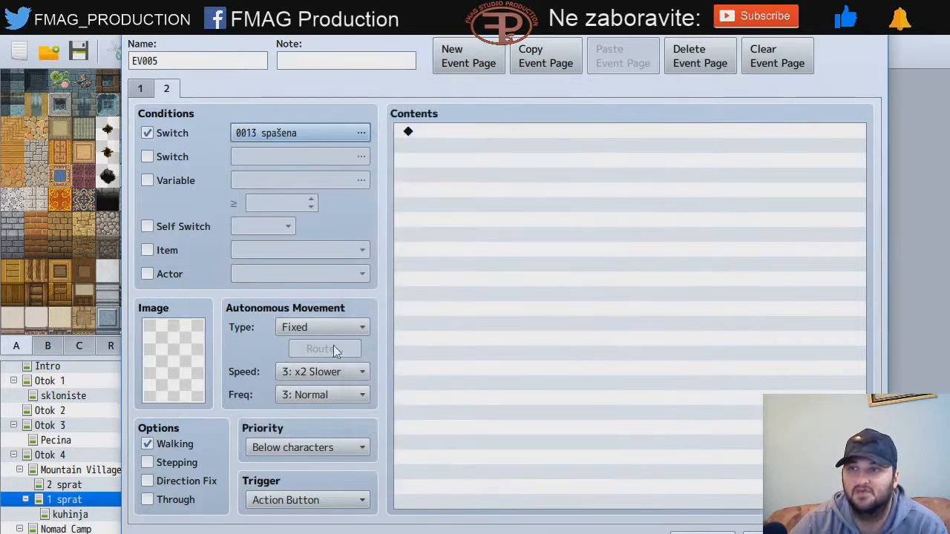
# Step: Assign the front-facing middle sprite from the pipi sheet to the event's second page and save the event
pyautogui.doubleClick(166, 361)
pyautogui.moveTo(383, 177); pyautogui.dragTo(342, 399)
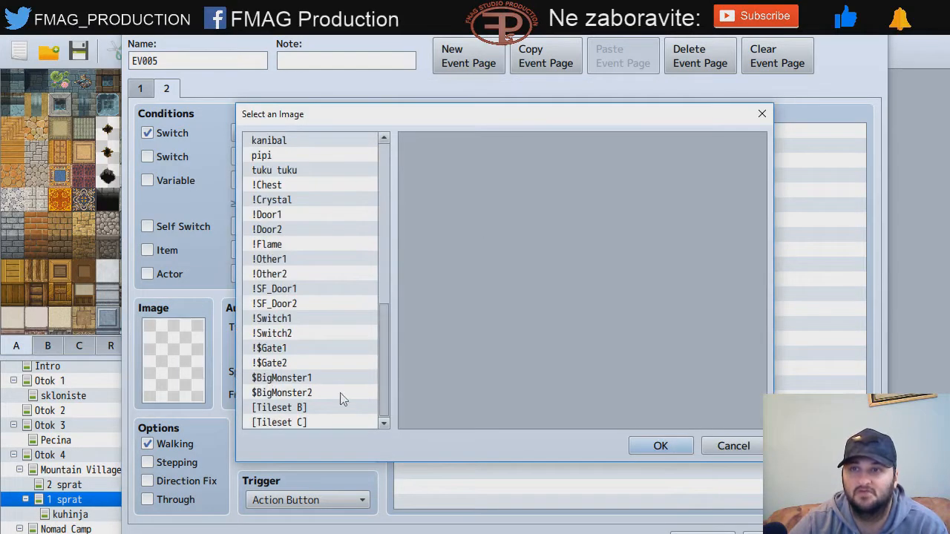
pyautogui.click(265, 156)
pyautogui.click(439, 147)
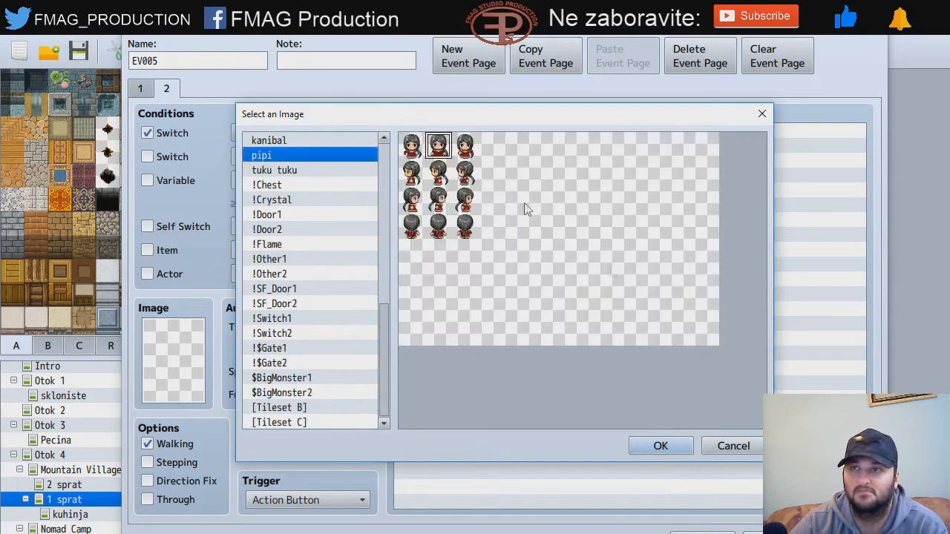
pyautogui.click(660, 446)
pyautogui.click(696, 530)
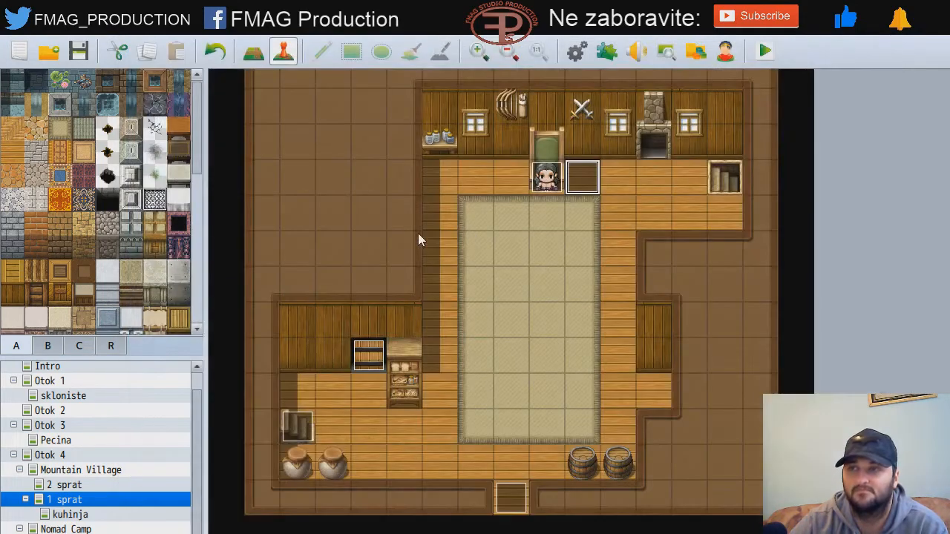
# Step: Draft "Jesi li je doveo?" as a choice on page 2 of throne event EV004 and copy the text without keeping the choices
pyautogui.doubleClick(547, 185)
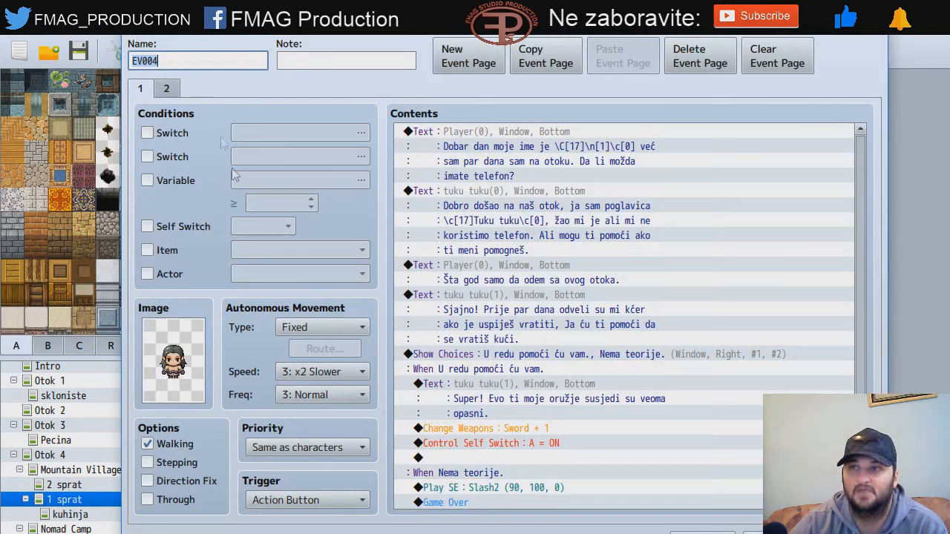
pyautogui.click(167, 89)
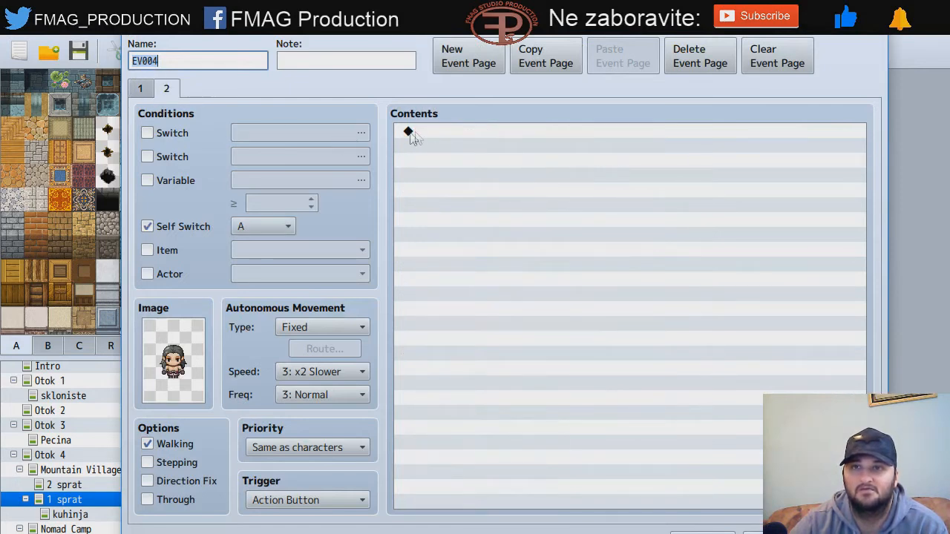
pyautogui.doubleClick(435, 134)
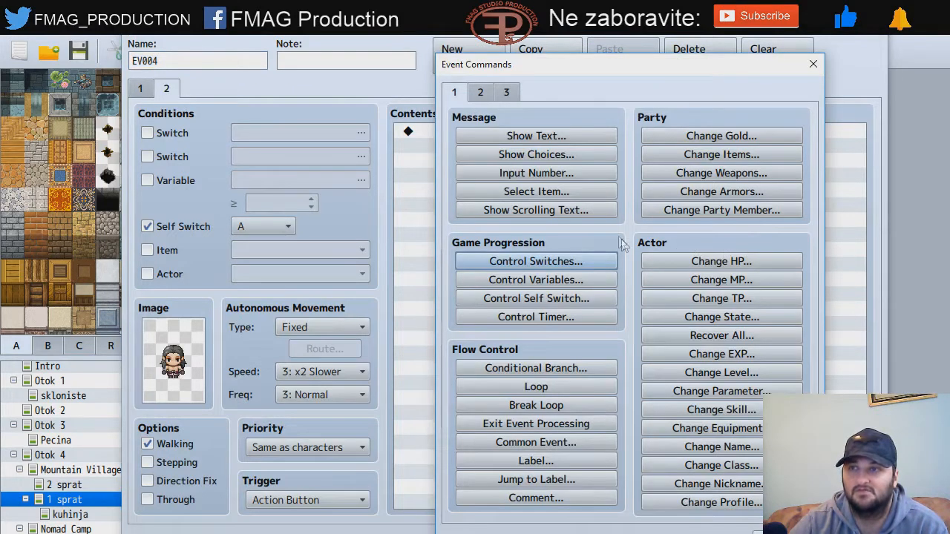
pyautogui.click(536, 154)
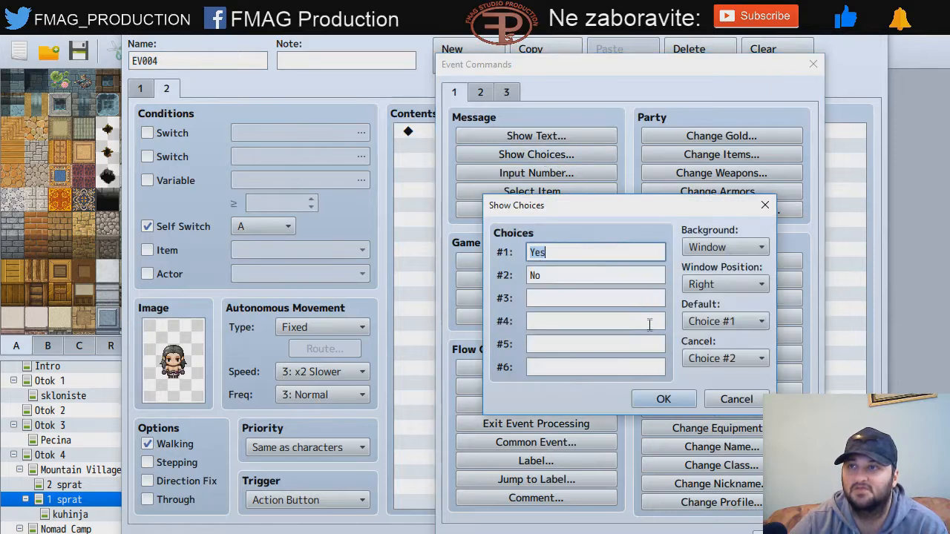
pyautogui.write('J')
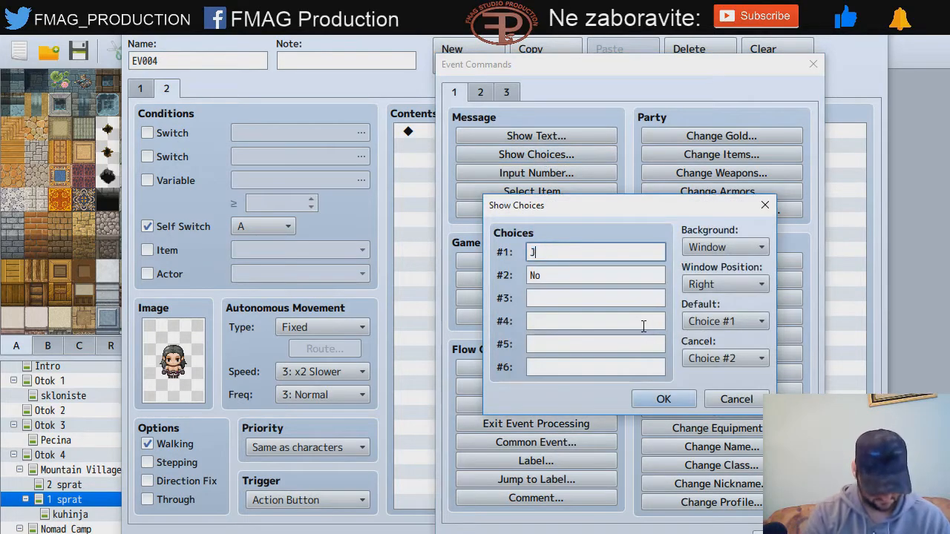
pyautogui.write('esi li je doveo?')
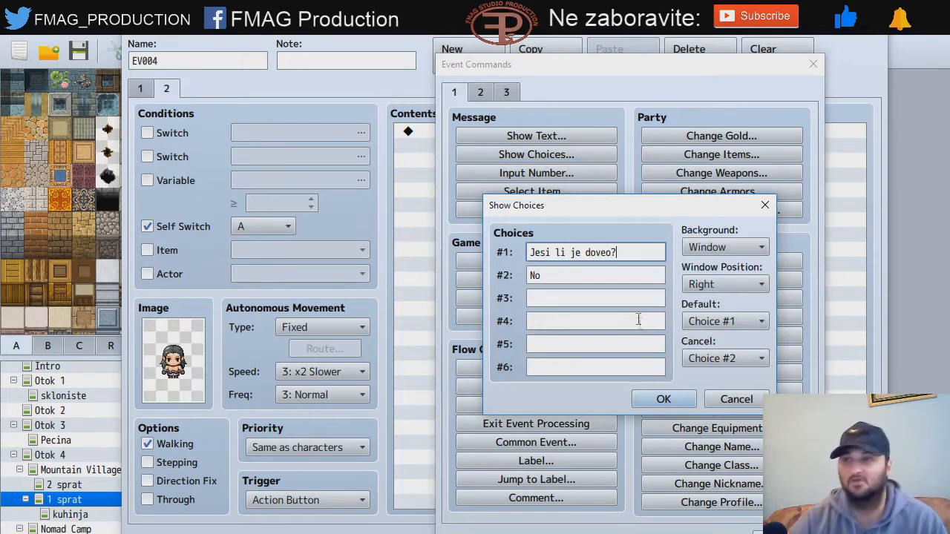
pyautogui.click(608, 277)
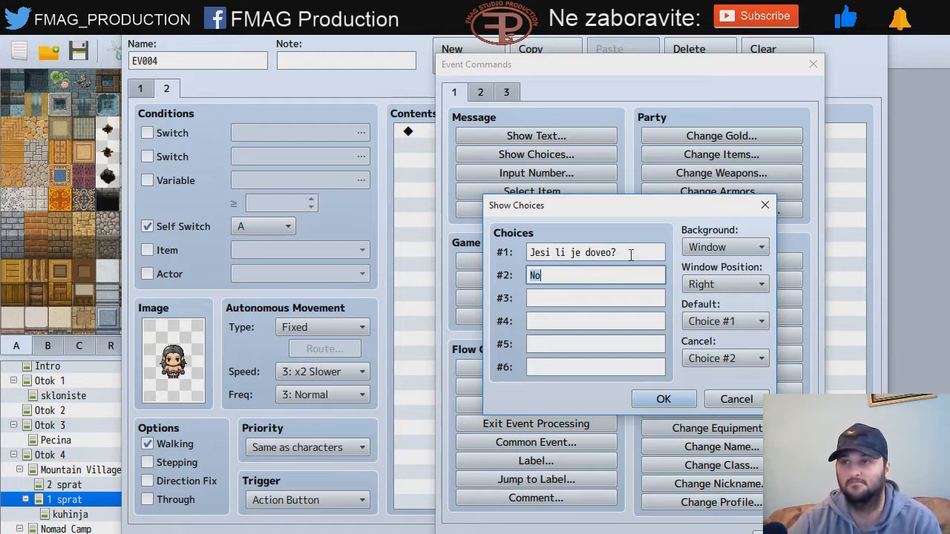
pyautogui.tripleClick(631, 255)
pyautogui.rightClick(611, 252)
pyautogui.click(634, 279)
pyautogui.click(718, 403)
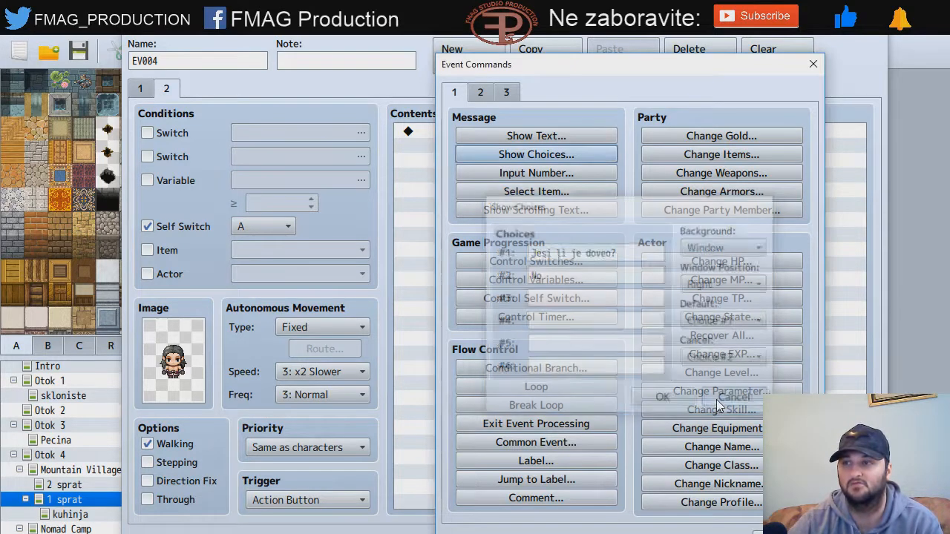
# Step: Add a Show Text command with the first tuku tuku face and the copied line "Jesi li je doveo?"
pyautogui.click(538, 139)
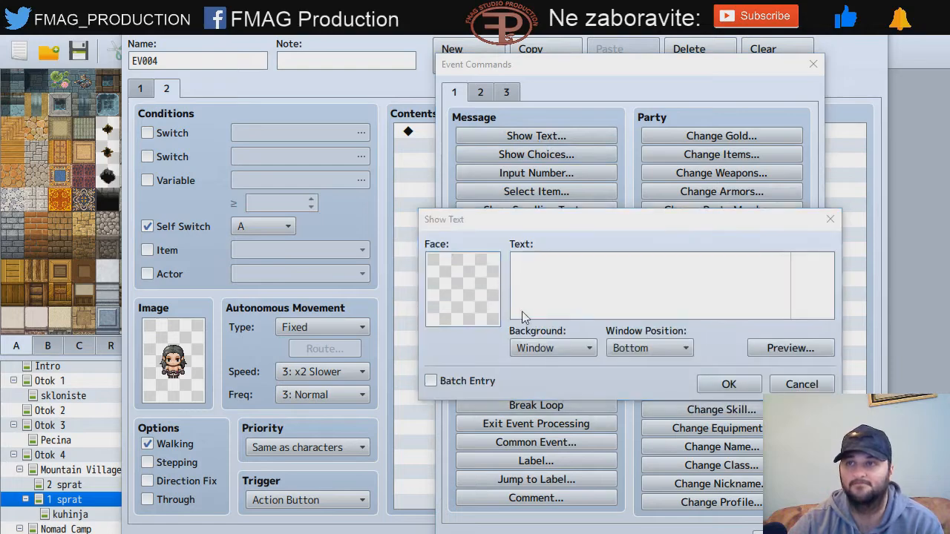
pyautogui.doubleClick(486, 301)
pyautogui.scroll(-2, 437, 335)
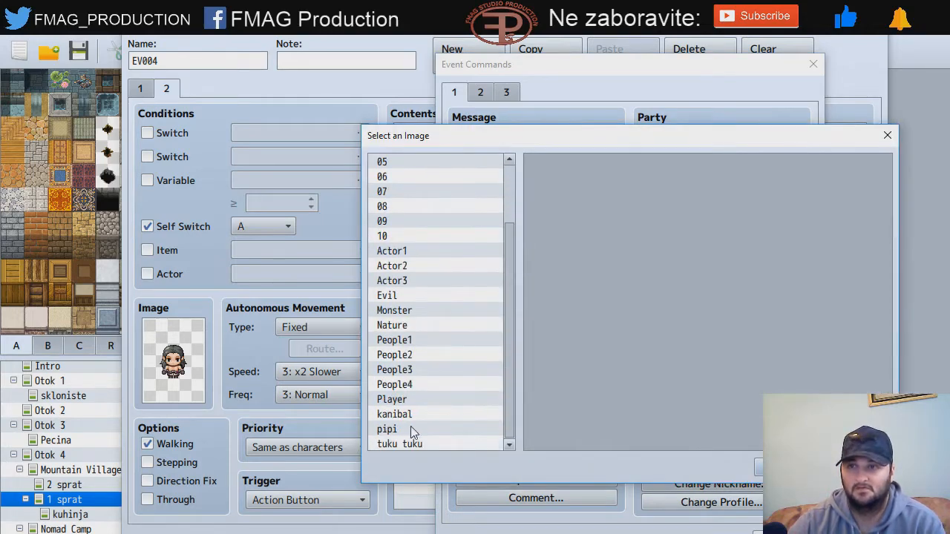
pyautogui.click(409, 414)
pyautogui.click(409, 399)
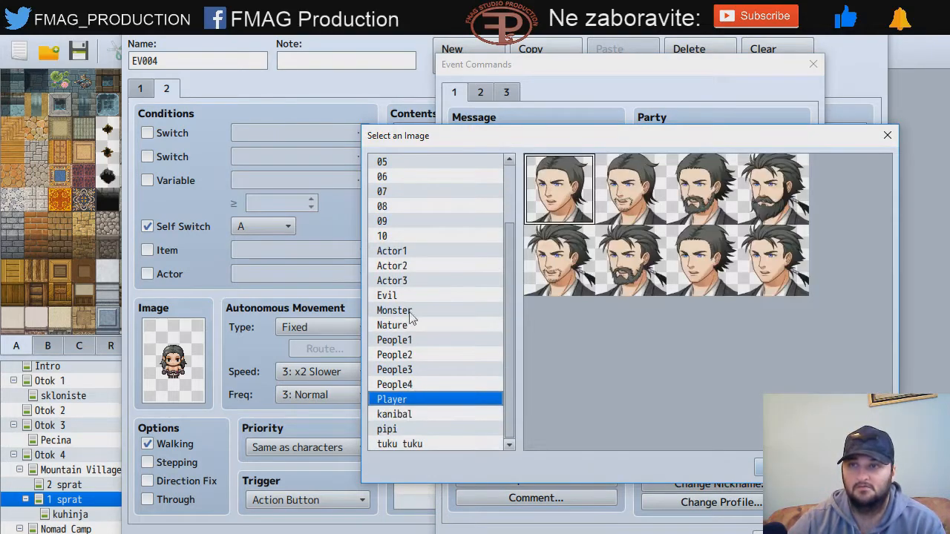
pyautogui.click(416, 443)
pyautogui.doubleClick(573, 171)
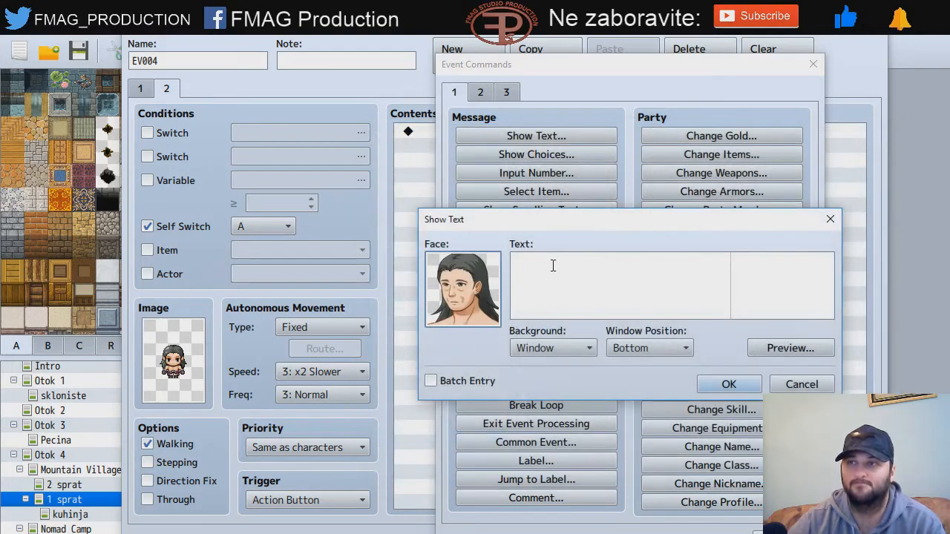
pyautogui.hotkey('ctrl', 'v')
pyautogui.click(729, 384)
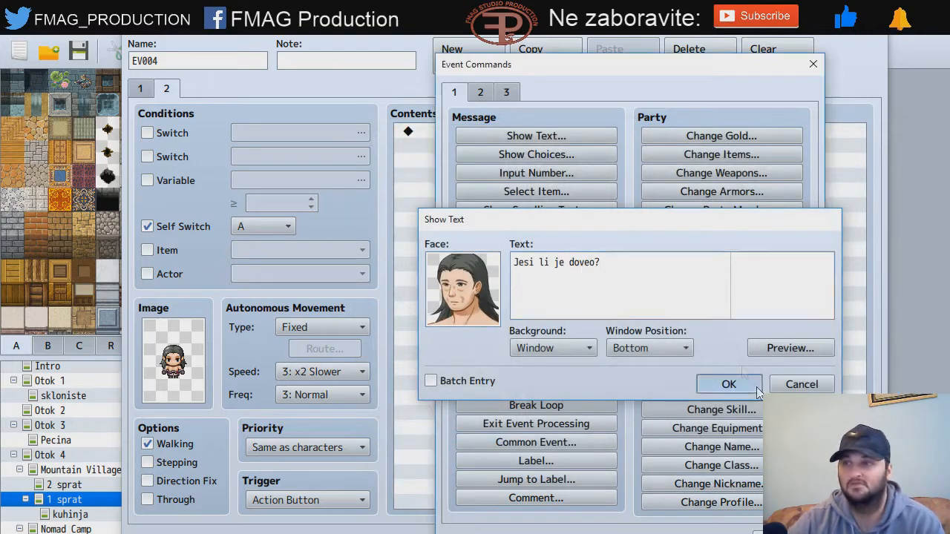
# Step: Add a Show Choices command below the text with the options "Jesam" and "Neisam"
pyautogui.doubleClick(461, 165)
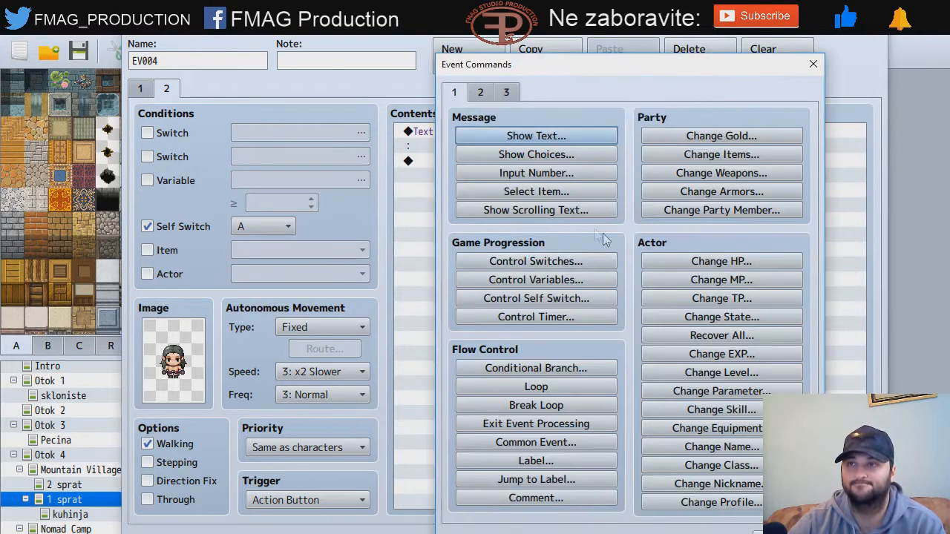
pyautogui.click(536, 154)
pyautogui.write('Jesam')
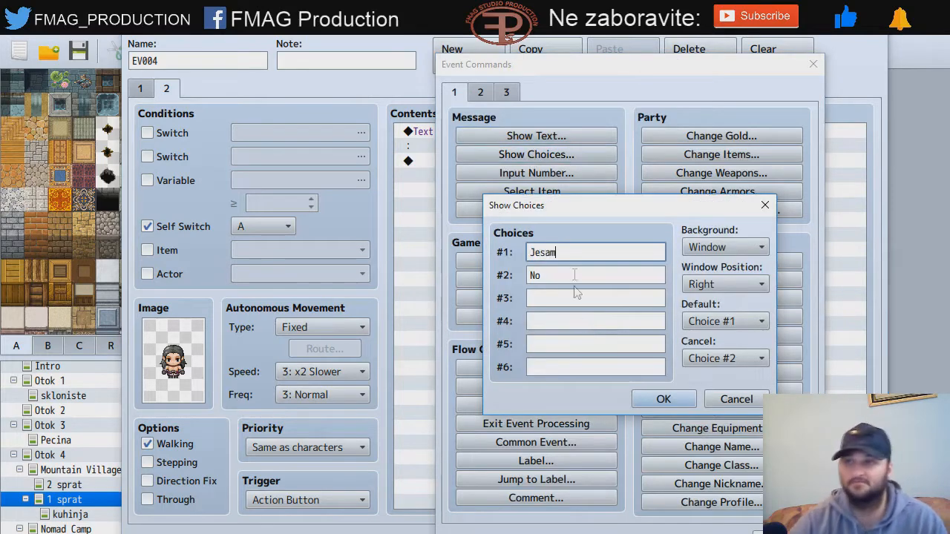
pyautogui.press('Tab')
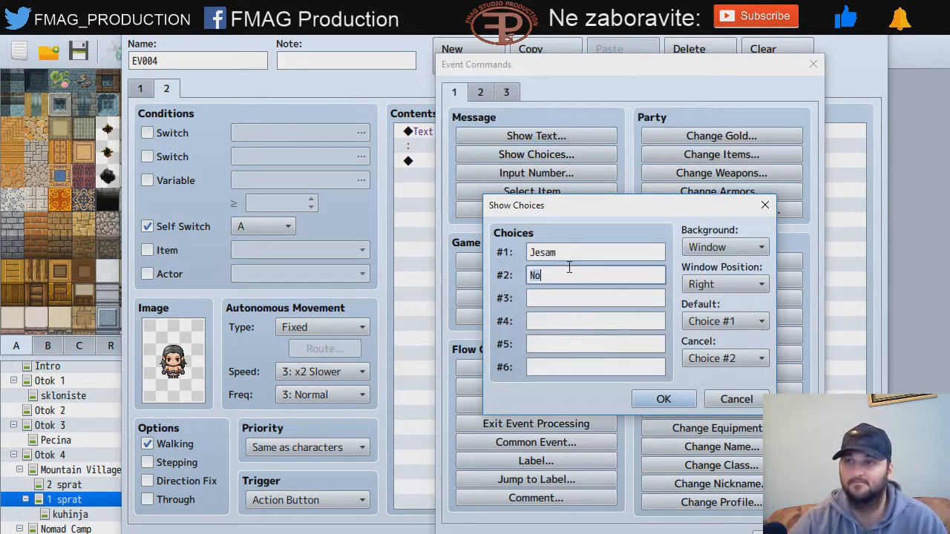
pyautogui.write('Neisam')
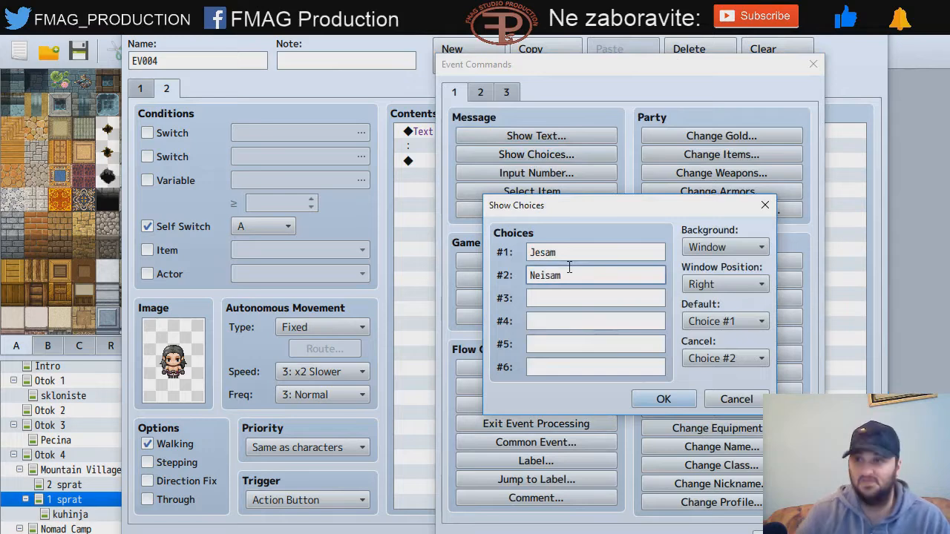
pyautogui.click(663, 398)
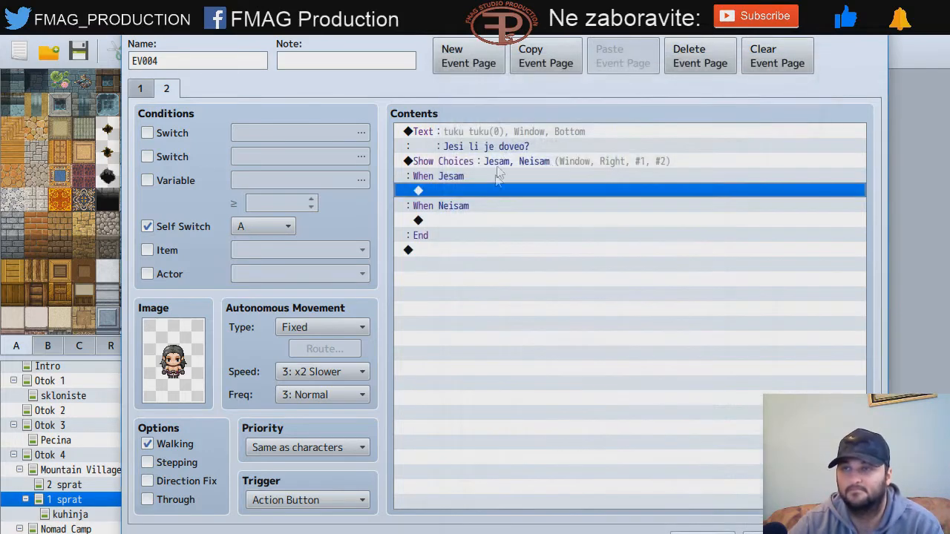
# Step: Edit the Show Choices command to correct the second option to "Nisam"
pyautogui.click(478, 212)
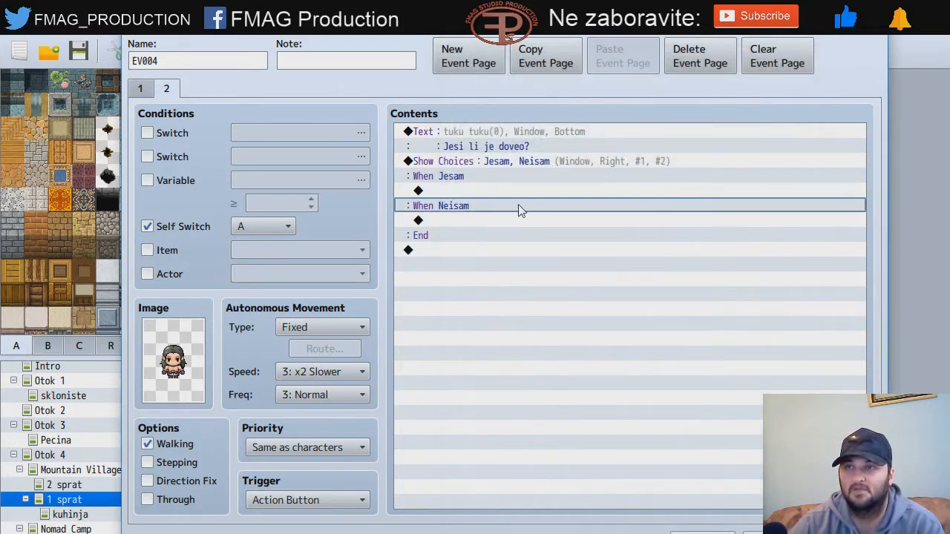
pyautogui.rightClick(435, 188)
pyautogui.rightClick(449, 166)
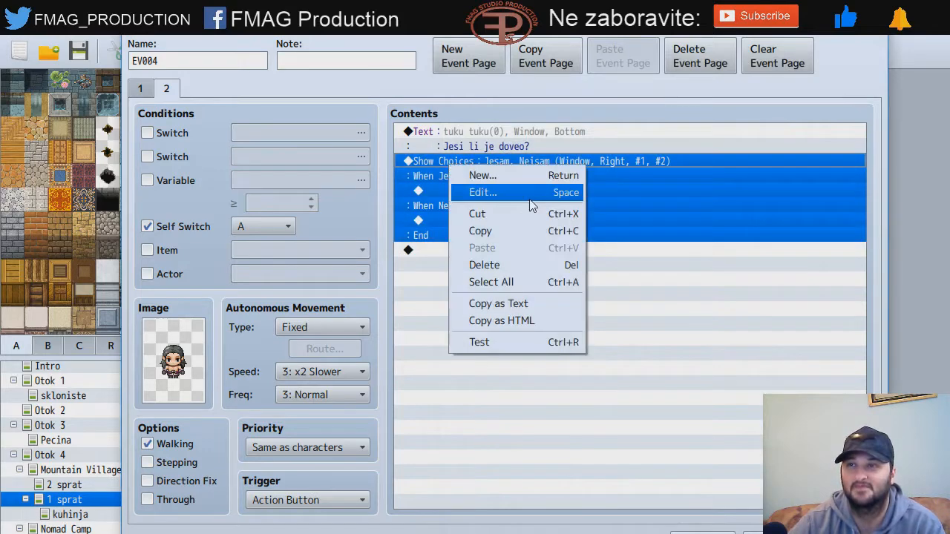
pyautogui.click(475, 191)
pyautogui.click(541, 276)
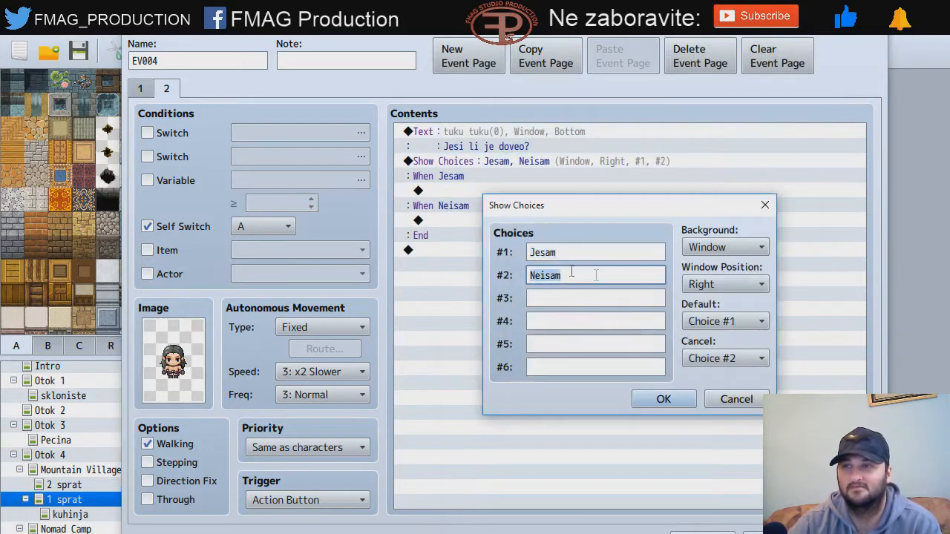
pyautogui.click(543, 273)
pyautogui.press('BackSpace')
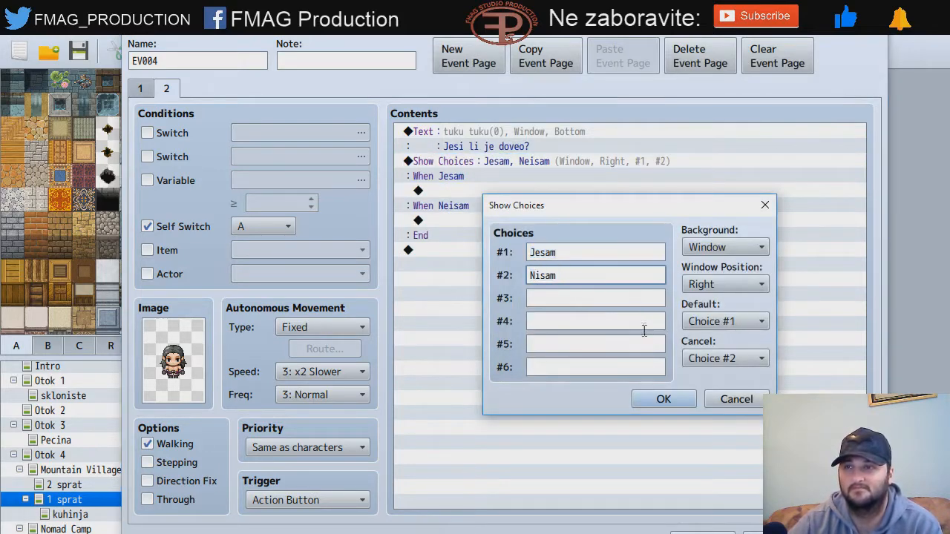
pyautogui.click(672, 400)
# Step: Begin a Show Text command in the "Nisam" branch using the first tuku tuku face
pyautogui.click(512, 203)
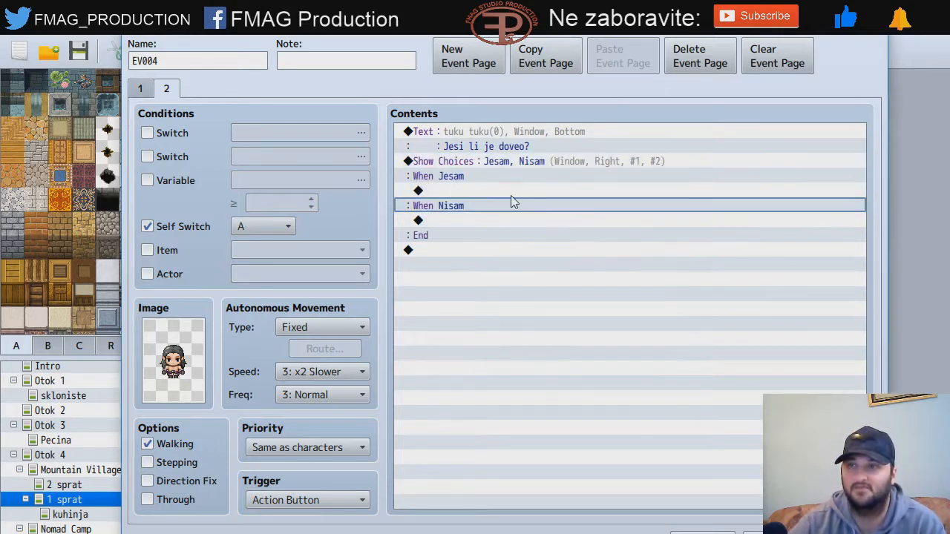
pyautogui.doubleClick(464, 219)
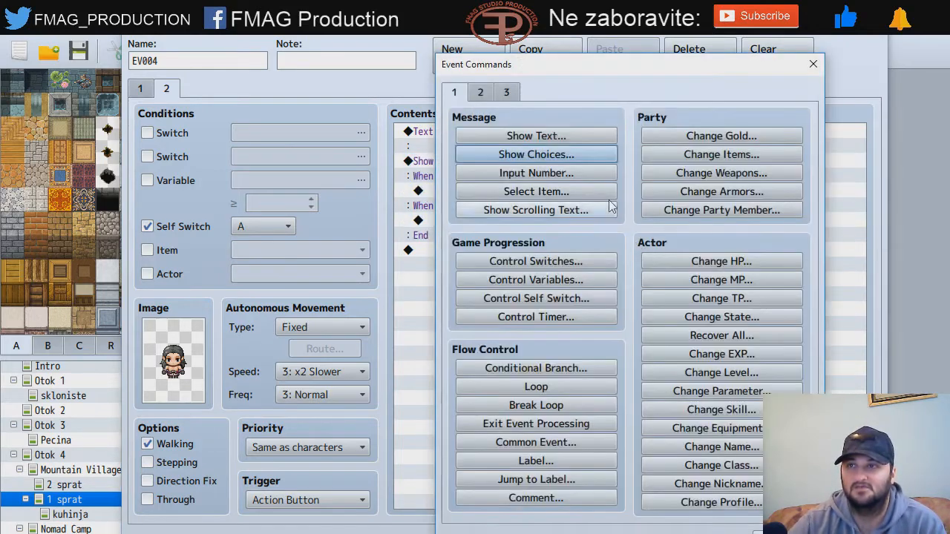
pyautogui.click(538, 155)
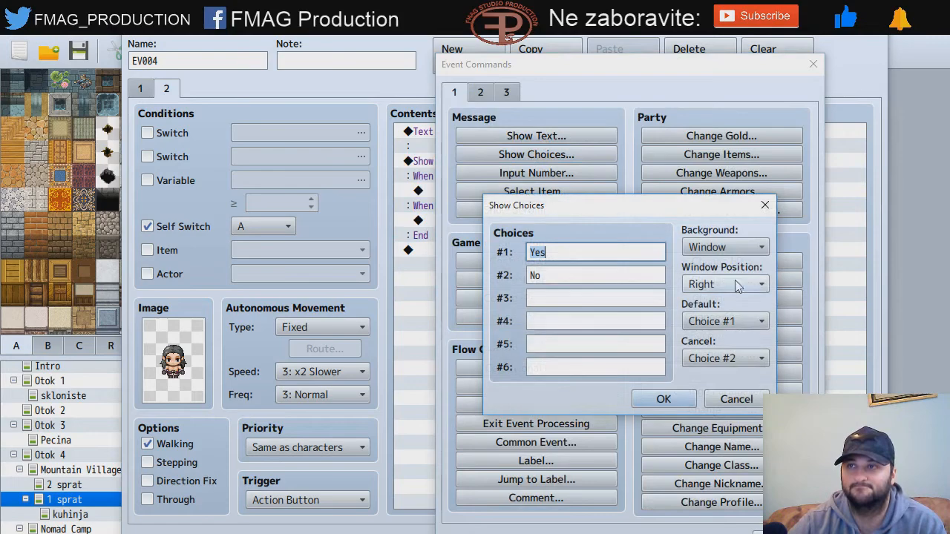
pyautogui.click(762, 206)
pyautogui.click(545, 135)
pyautogui.doubleClick(451, 312)
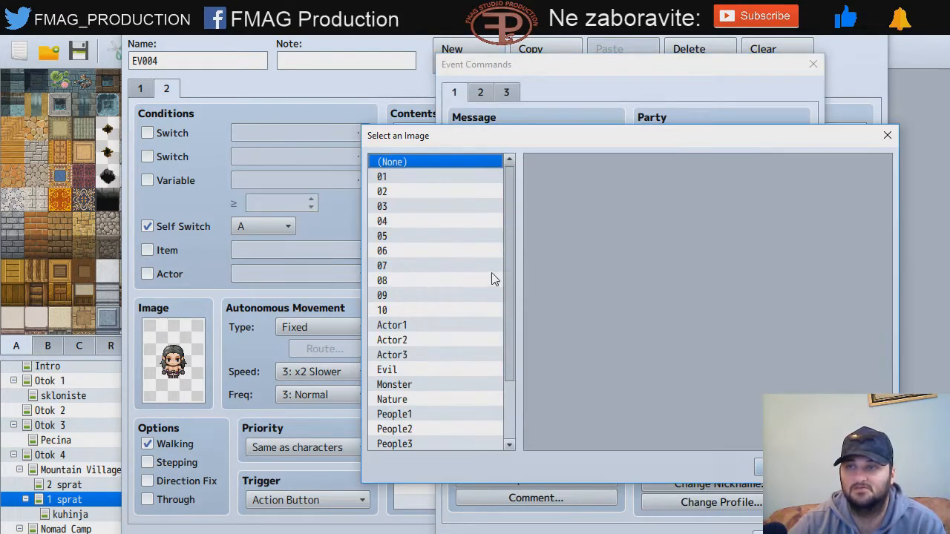
pyautogui.scroll(-2, 467, 271)
pyautogui.click(416, 443)
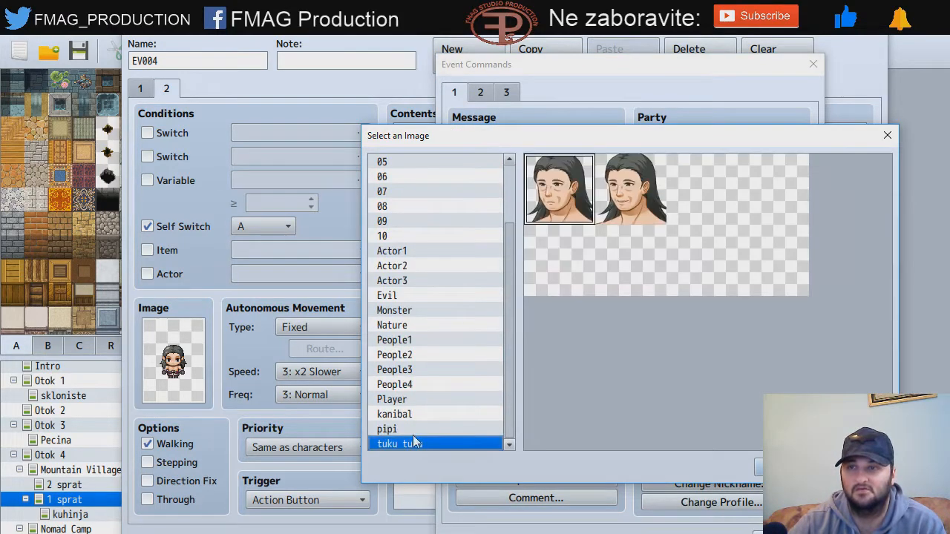
pyautogui.doubleClick(567, 192)
# Step: Enter "Ako je spasiš ideš kući." as the message and add the text command to the event
pyautogui.click(624, 271)
pyautogui.write('Ako je spasi')
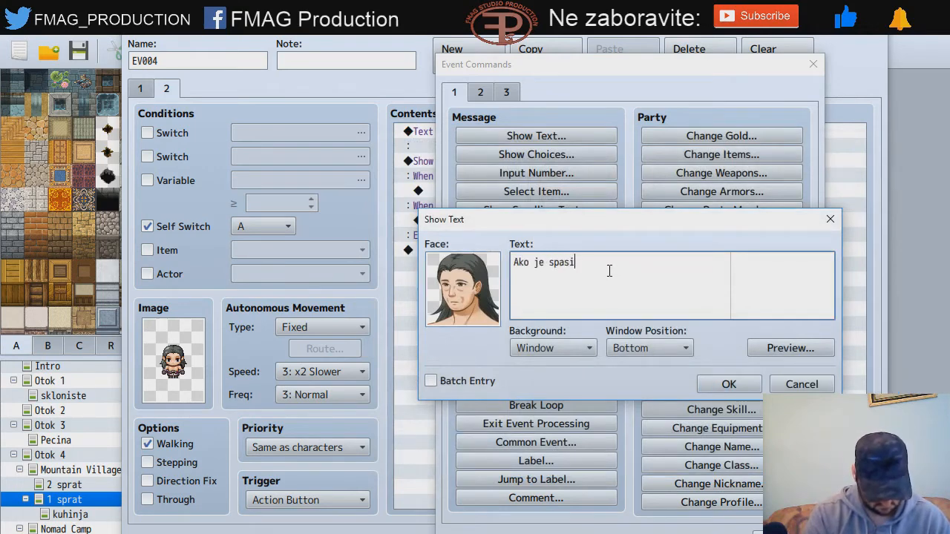
pyautogui.write('š ide')
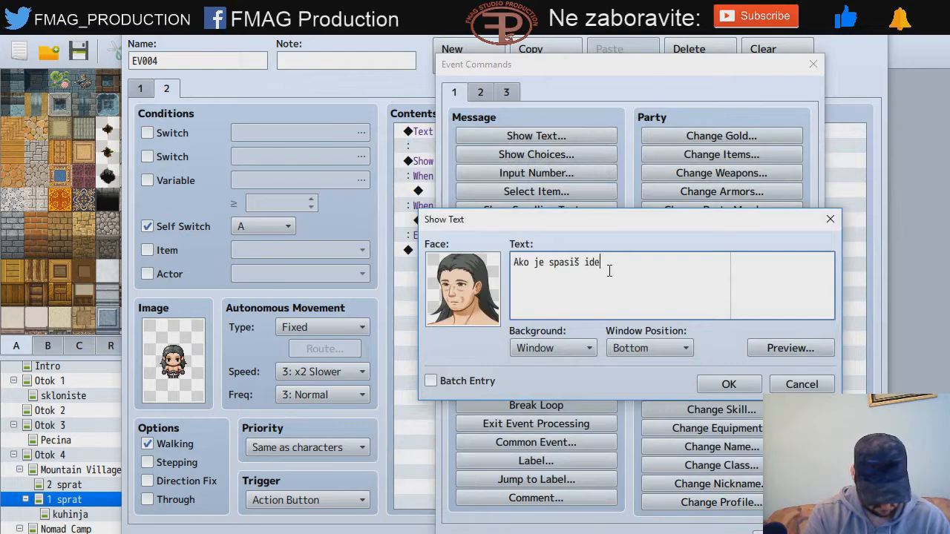
pyautogui.write('p')
pyautogui.write(' kući.')
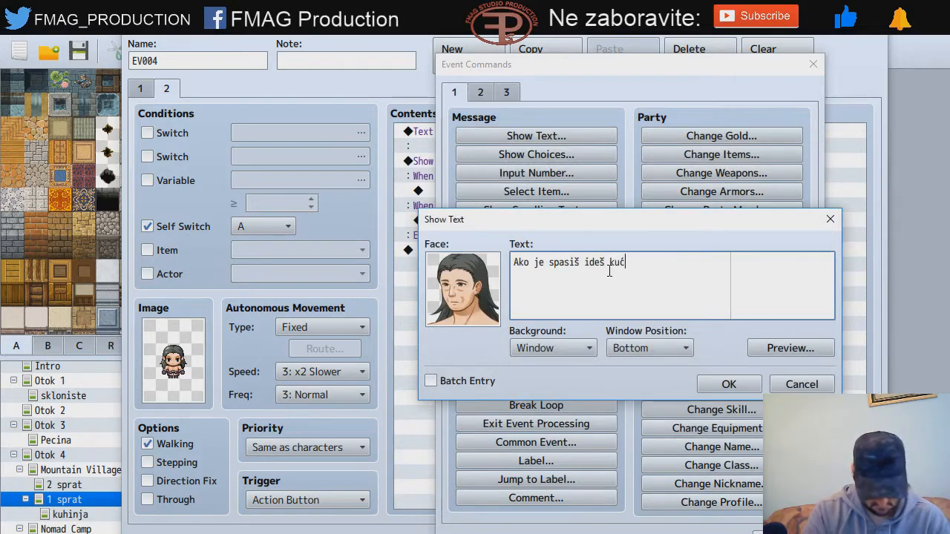
pyautogui.click(729, 384)
# Step: In the "Jesam" branch, add a conditional branch for switch 0013 spašena ON with Else, containing the second-face text "SUPER HVALA TI! Za nagradu ideš kući."
pyautogui.doubleClick(553, 247)
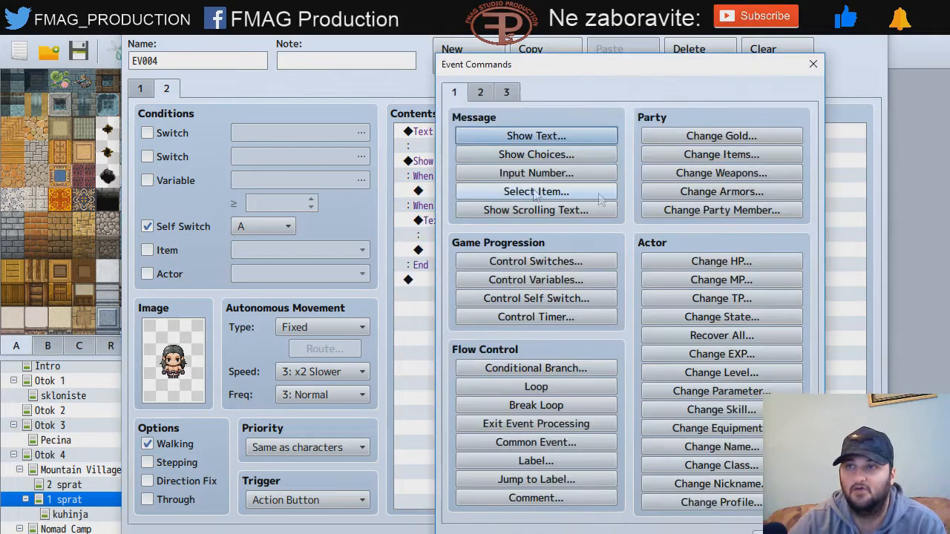
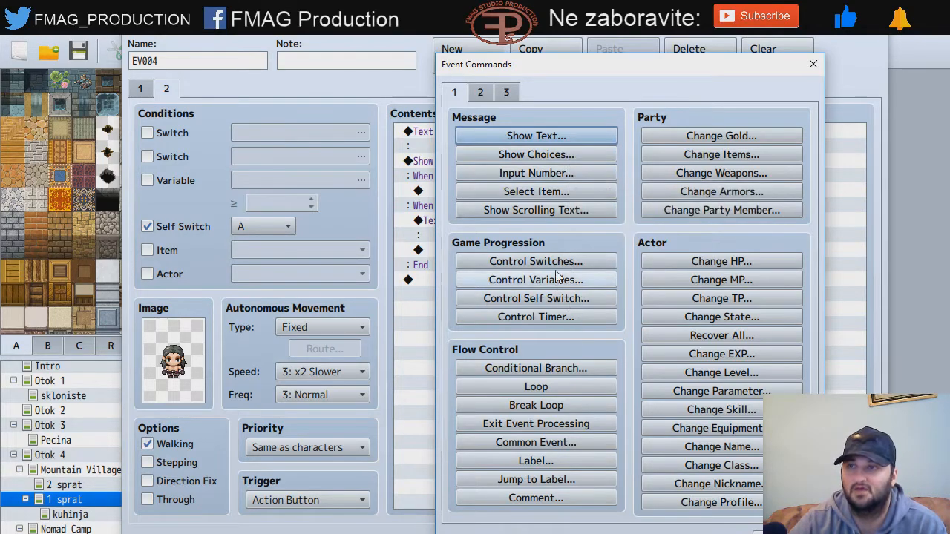
pyautogui.click(581, 364)
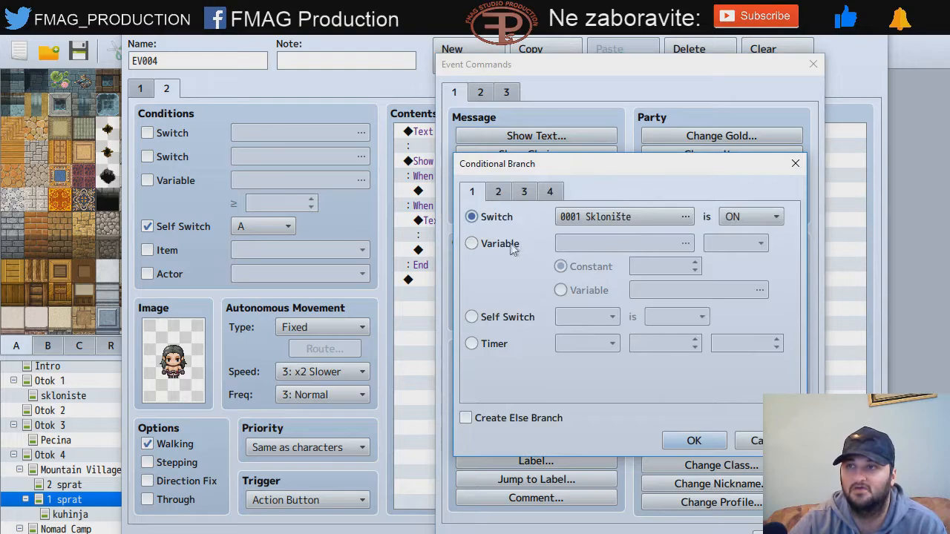
pyautogui.click(586, 217)
pyautogui.doubleClick(678, 332)
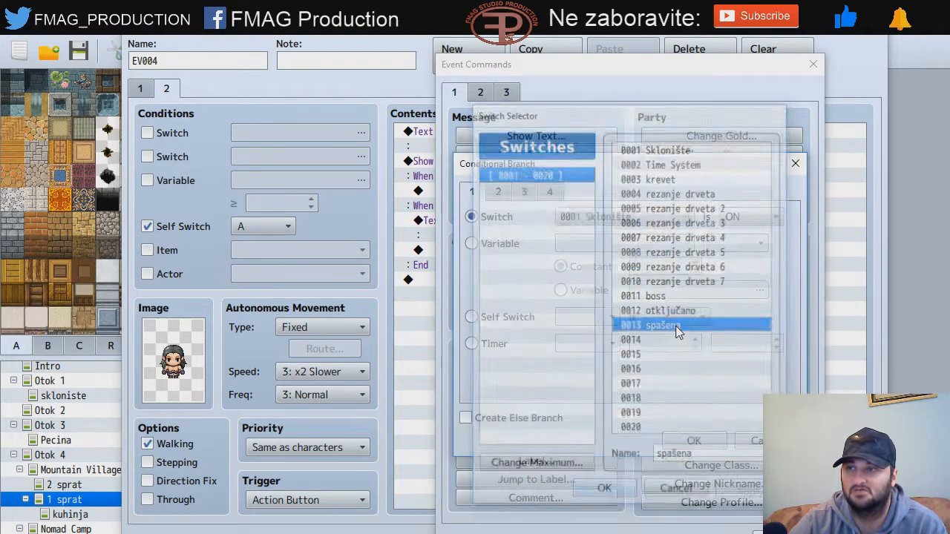
pyautogui.click(510, 419)
pyautogui.click(694, 441)
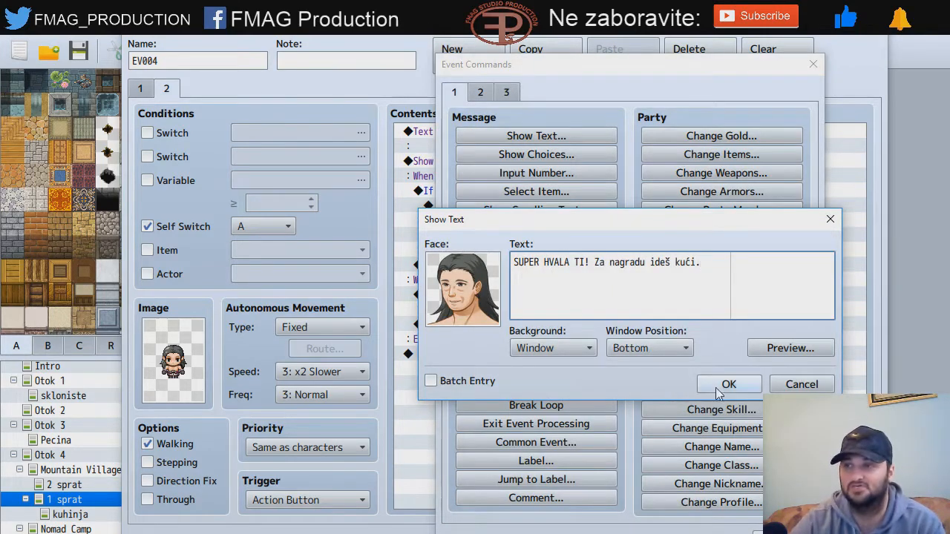
pyautogui.click(718, 389)
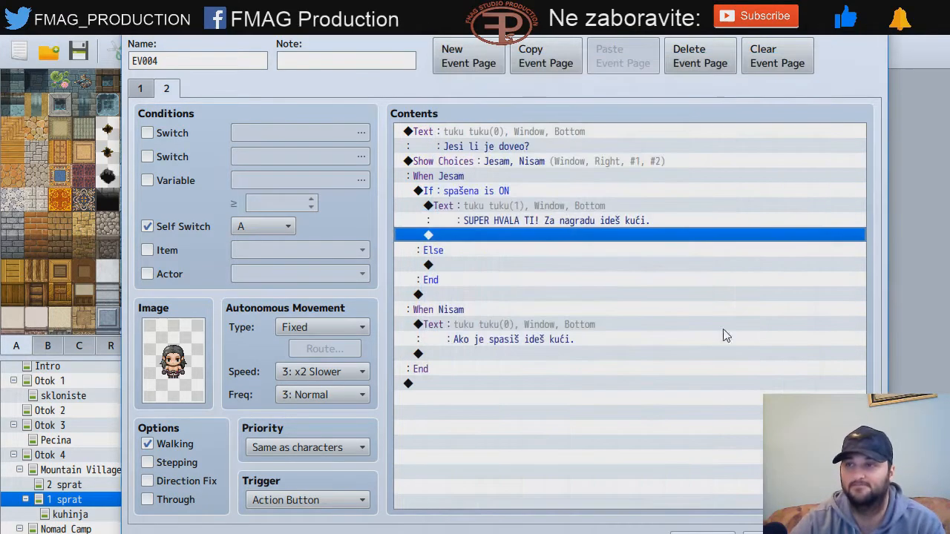
# Step: Below the thank-you message, add a Show Text command with the second tuku tuku face and "...ili možeš ostati ovdje kod nas."
pyautogui.doubleClick(536, 239)
pyautogui.click(534, 138)
pyautogui.doubleClick(485, 291)
pyautogui.scroll(-2, 438, 331)
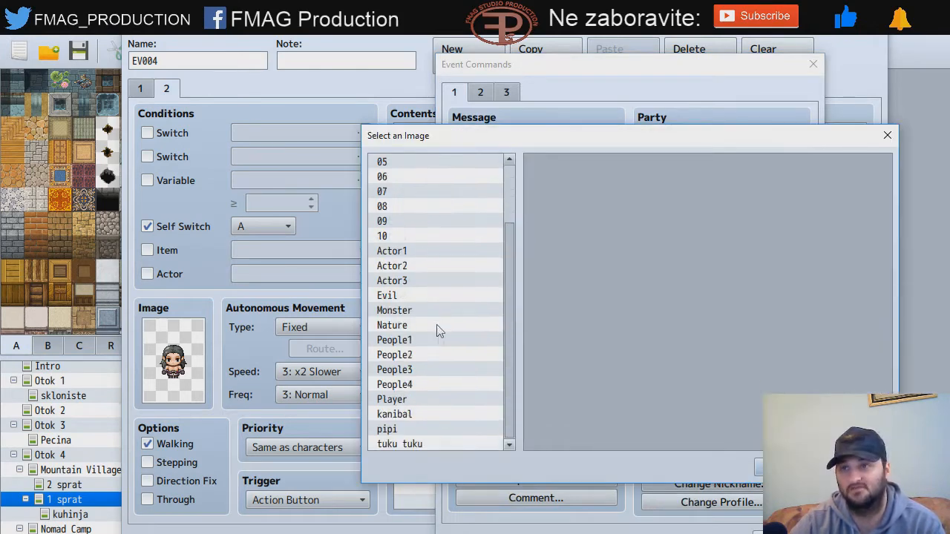
pyautogui.click(416, 443)
pyautogui.doubleClick(623, 210)
pyautogui.click(560, 283)
pyautogui.press('Escape')
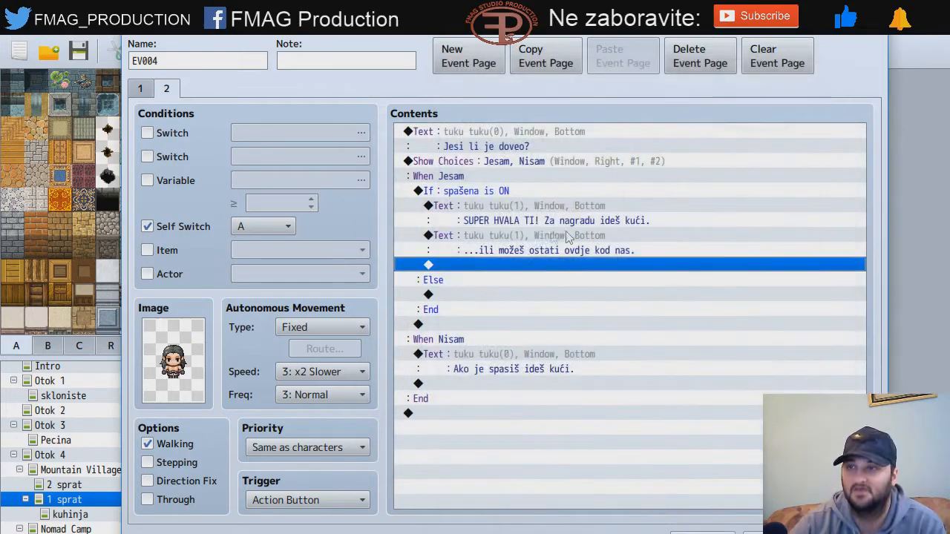
# Step: Add a Show Choices command beneath that message with the options "Idem kući" and "Ostajem ovdje."
pyautogui.doubleClick(499, 268)
pyautogui.press('Down')
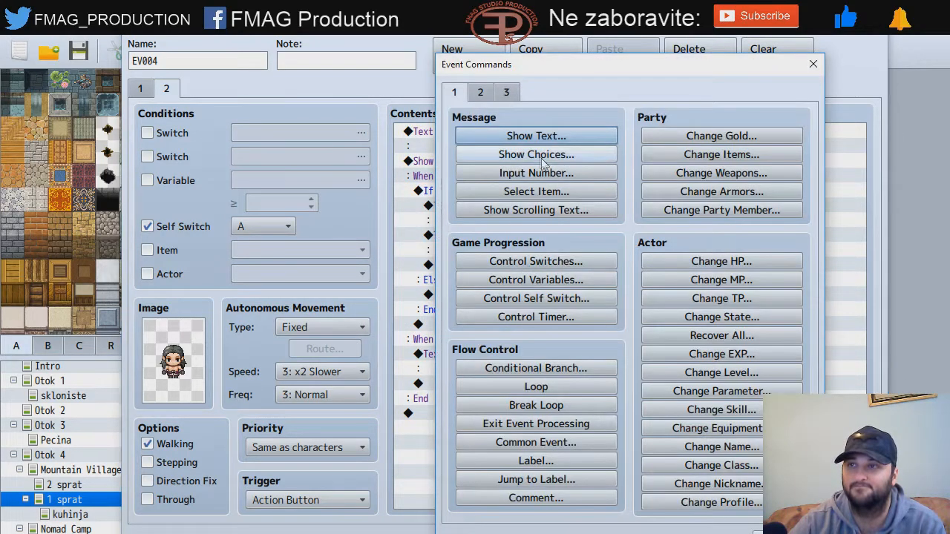
pyautogui.press('Return')
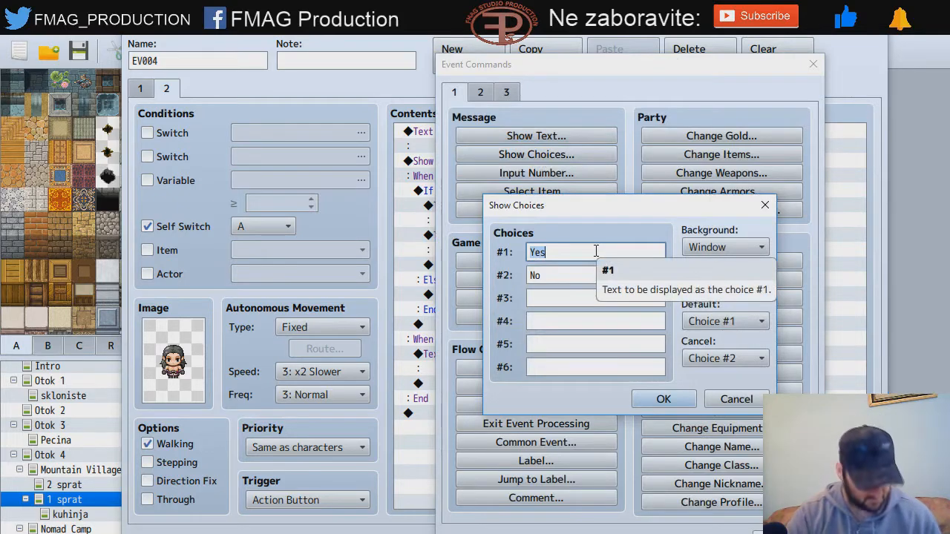
pyautogui.write('Ide')
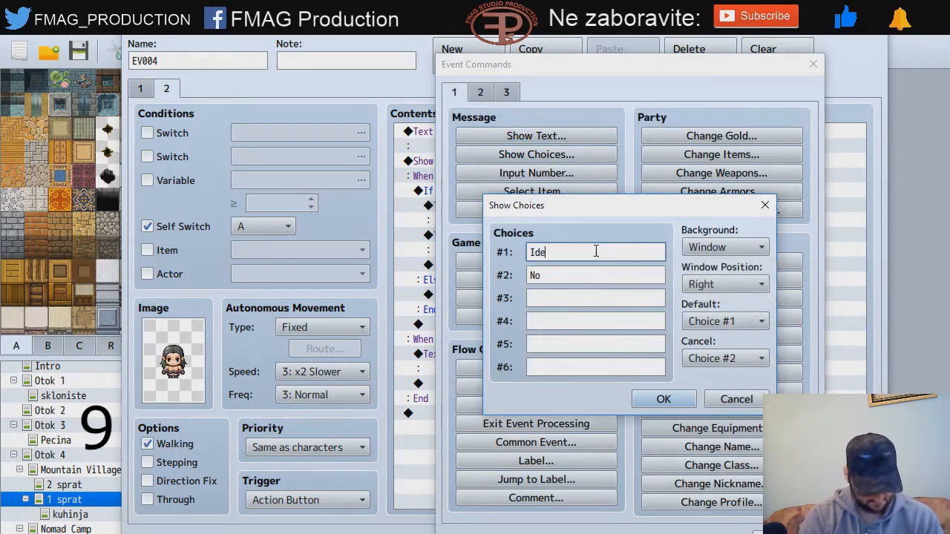
pyautogui.write('m kući')
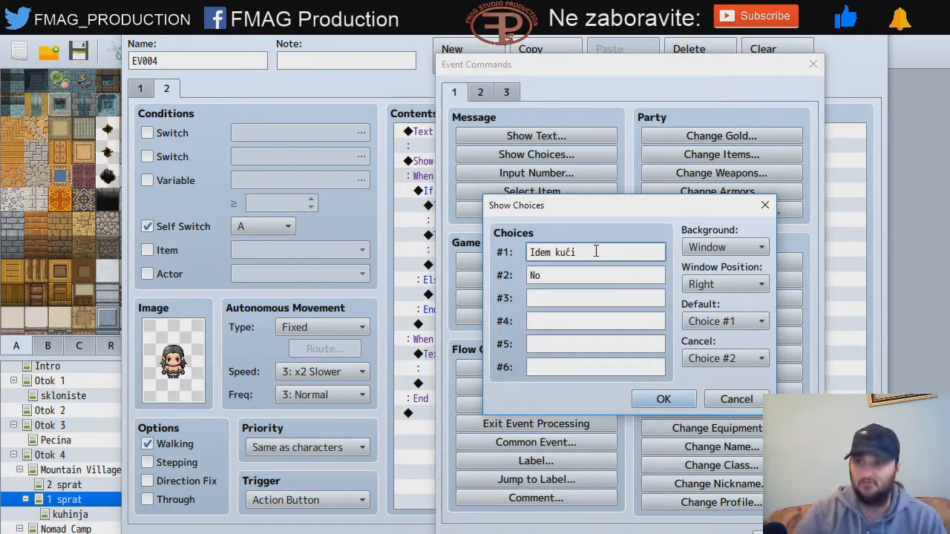
pyautogui.click(566, 281)
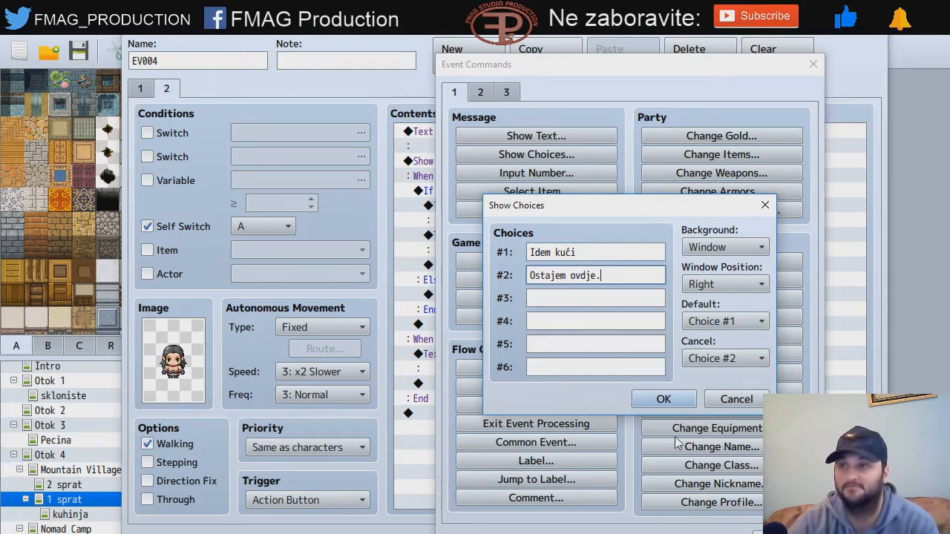
pyautogui.click(663, 398)
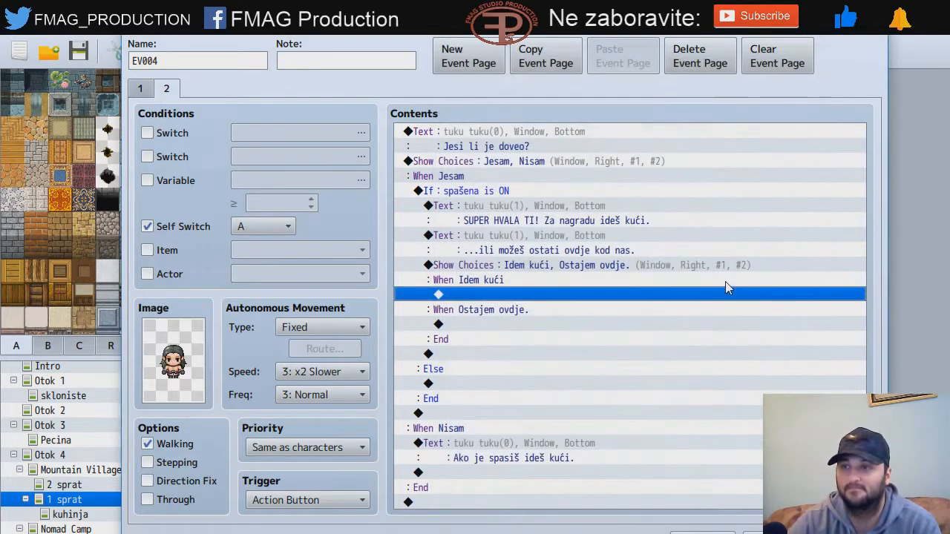
# Step: Add an Open Menu Screen command to the "Idem kući" branch
pyautogui.doubleClick(490, 295)
pyautogui.click(510, 97)
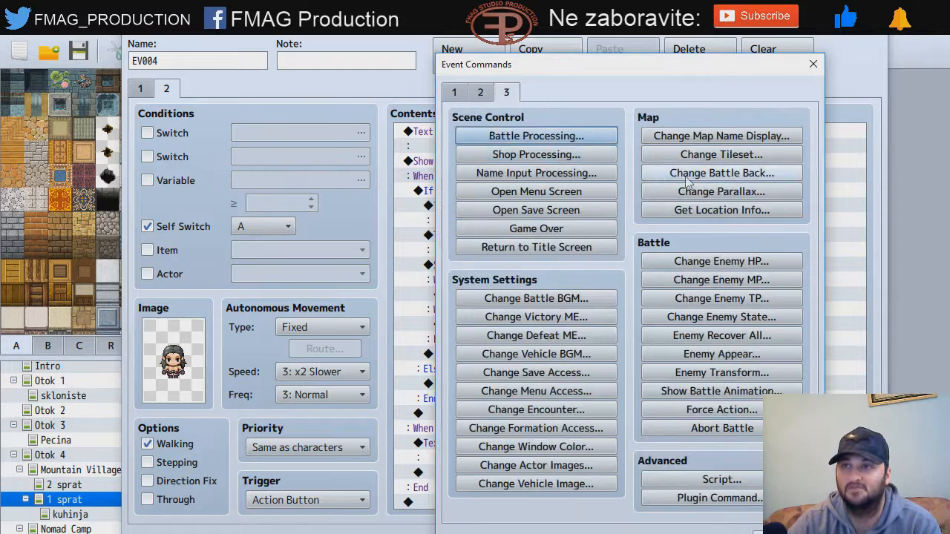
pyautogui.click(586, 193)
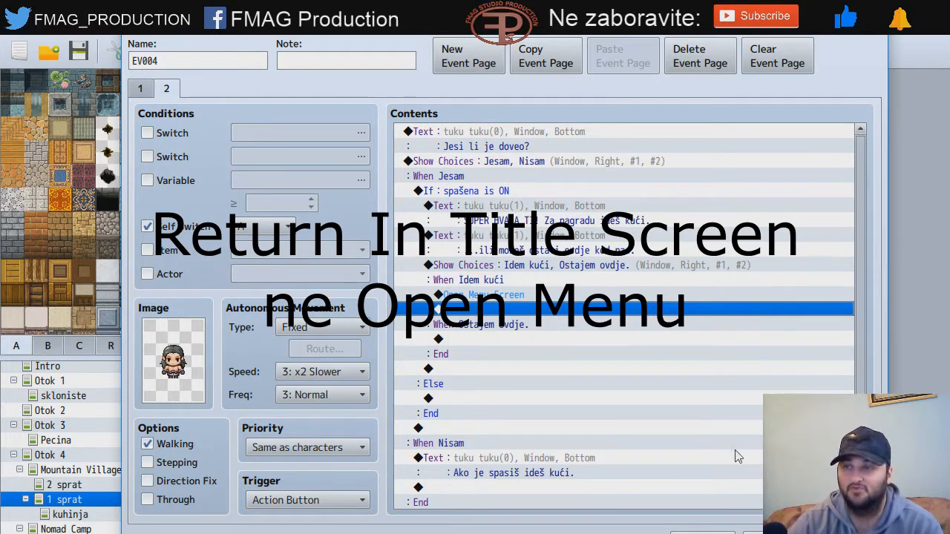
# Step: Add a Control Self Switch command that turns A ON in the "Ostajem ovdje." branch
pyautogui.doubleClick(501, 340)
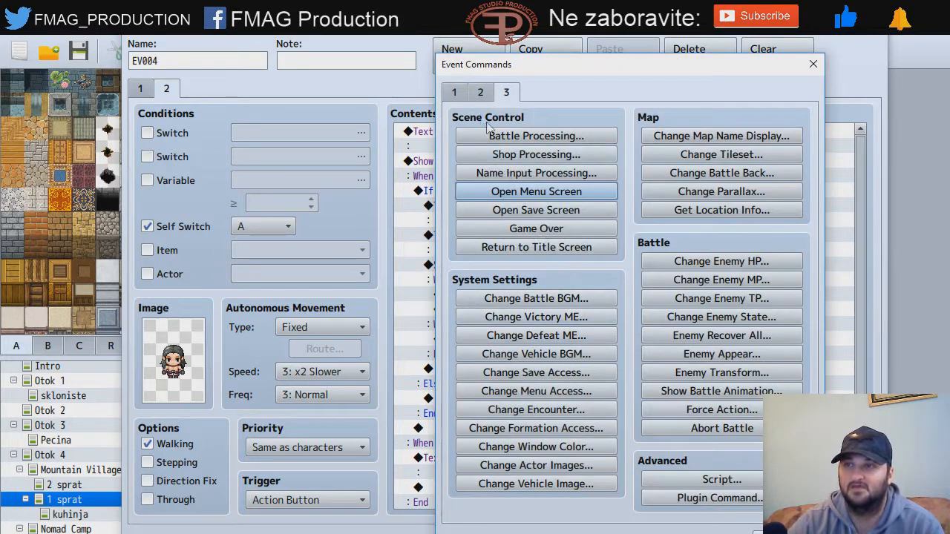
pyautogui.click(457, 93)
pyautogui.click(549, 298)
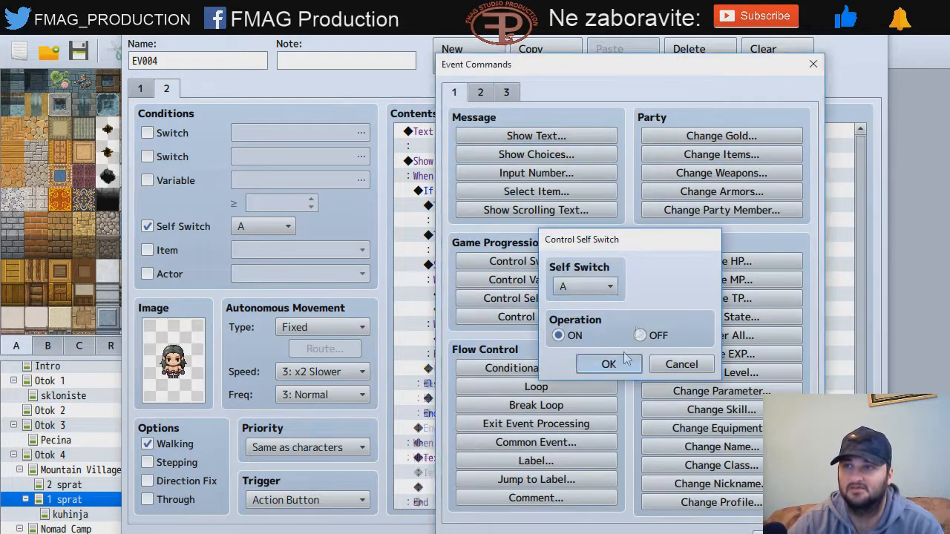
pyautogui.click(609, 362)
# Step: Create a third event page with the front-facing tuku tuku sprite and self switch B as its condition
pyautogui.click(468, 59)
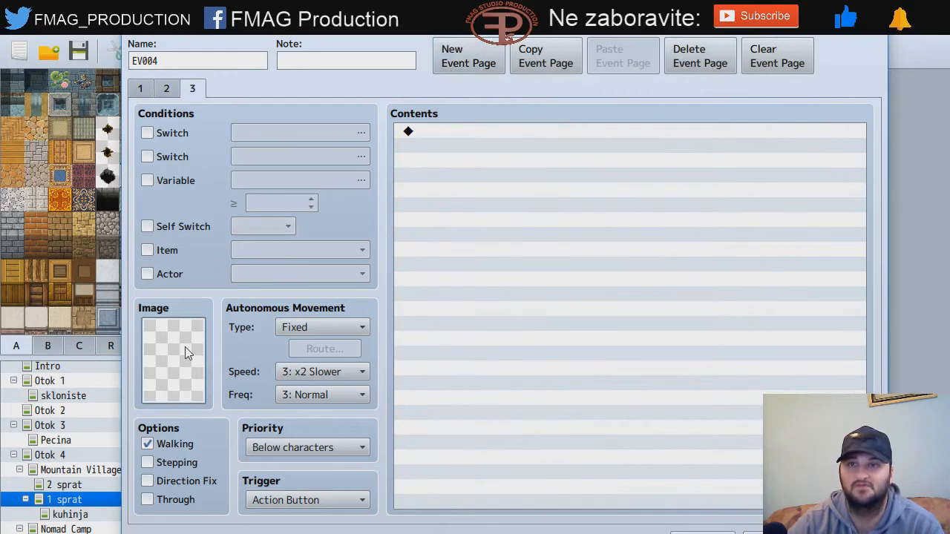
pyautogui.doubleClick(189, 353)
pyautogui.moveTo(377, 194); pyautogui.dragTo(388, 349)
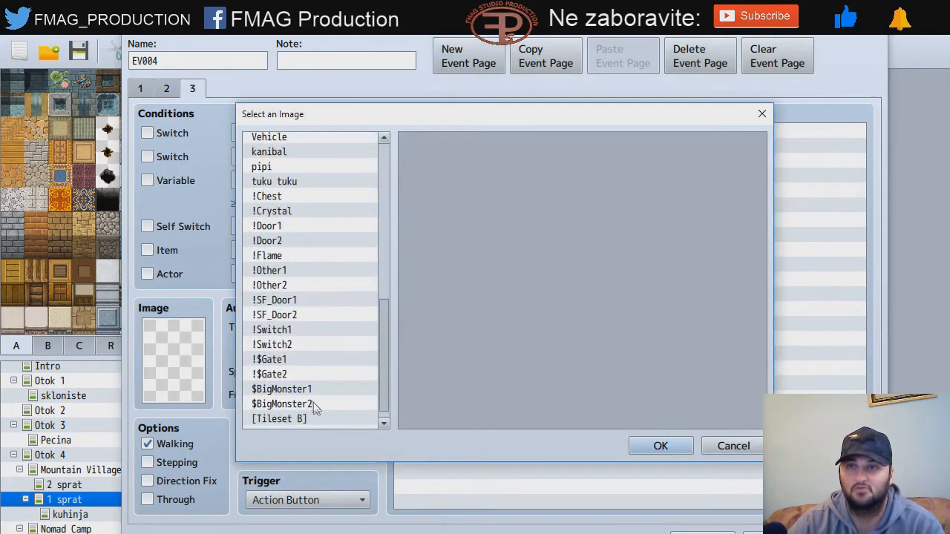
pyautogui.click(293, 182)
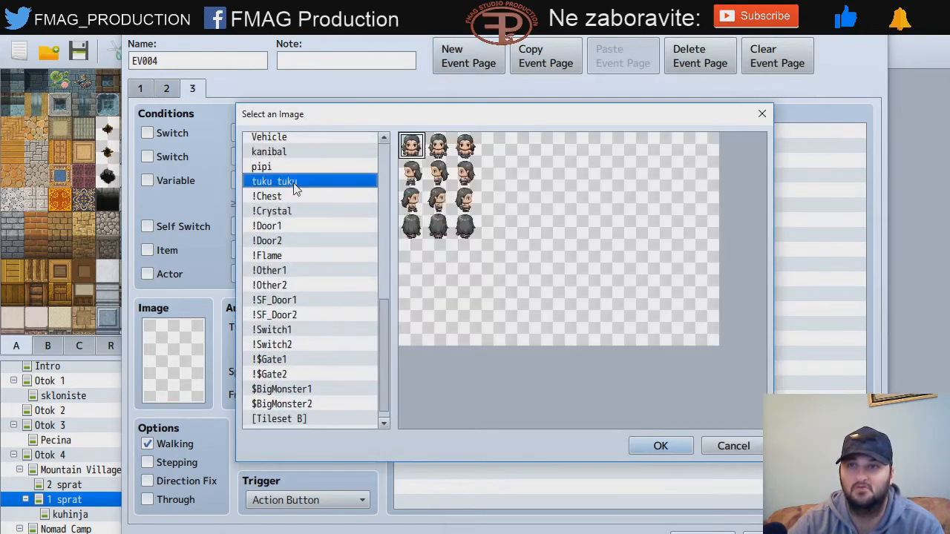
pyautogui.doubleClick(442, 148)
pyautogui.click(161, 228)
pyautogui.click(275, 226)
pyautogui.click(261, 261)
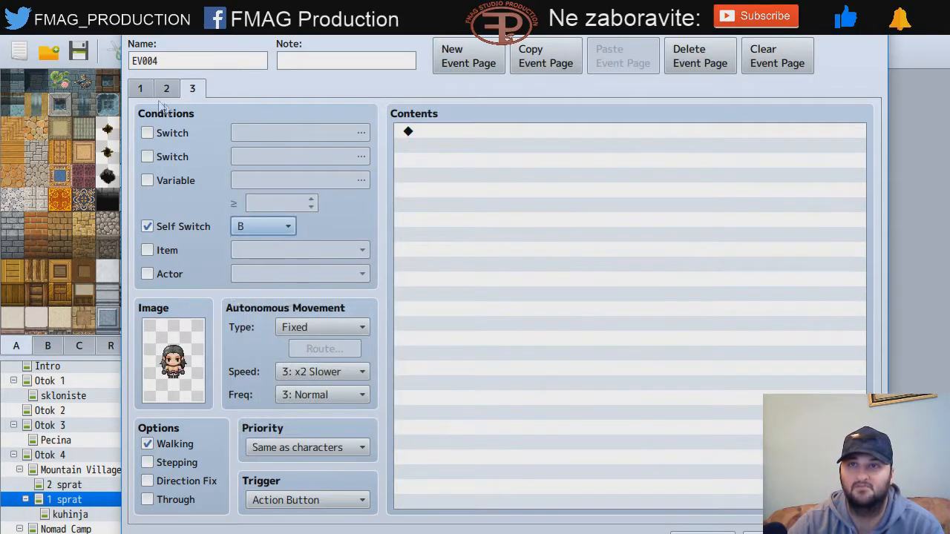
# Step: On page 2, edit the Control Self Switch command in the "Ostajem ovdje." branch to turn B ON, and confirm the event
pyautogui.click(141, 89)
pyautogui.click(167, 89)
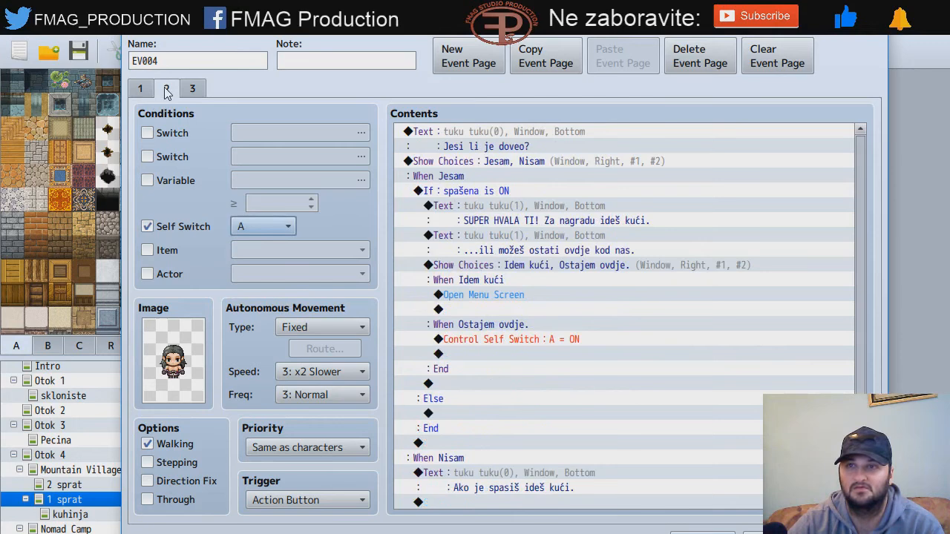
pyautogui.click(191, 89)
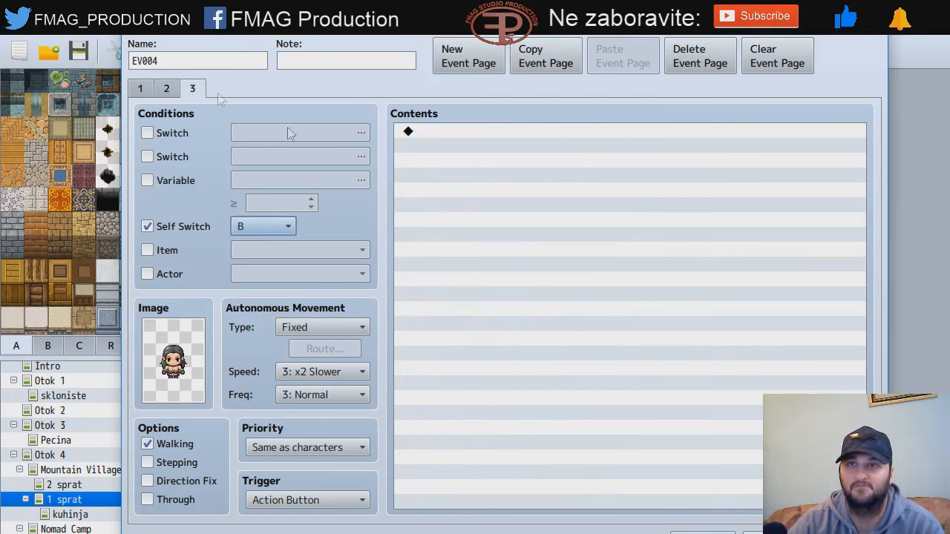
pyautogui.click(167, 91)
pyautogui.scroll(-1, 570, 341)
pyautogui.rightClick(562, 309)
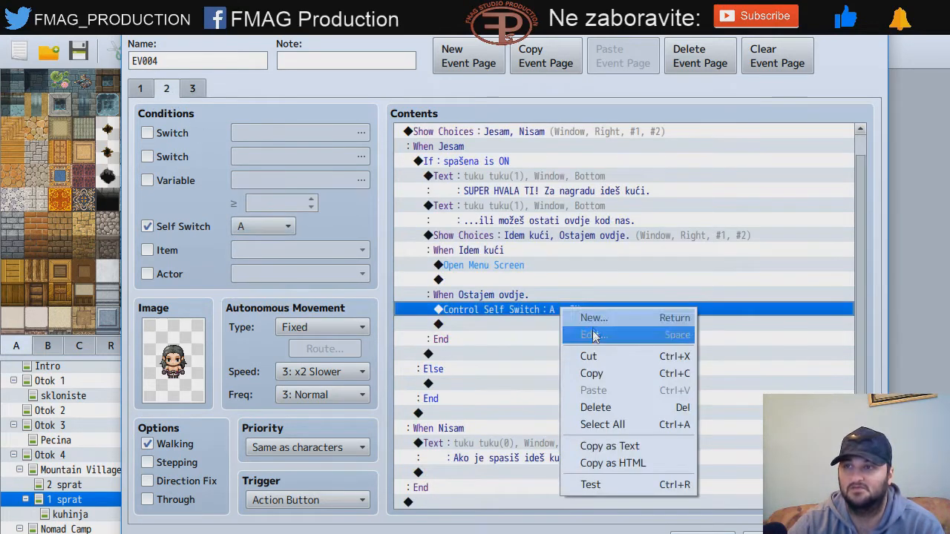
pyautogui.click(583, 332)
pyautogui.click(602, 287)
pyautogui.click(575, 308)
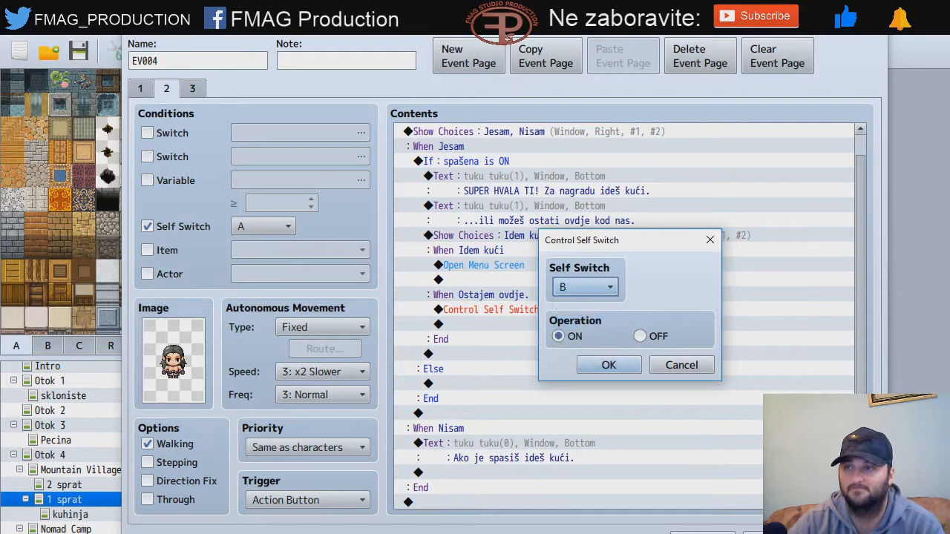
pyautogui.click(608, 367)
pyautogui.click(702, 533)
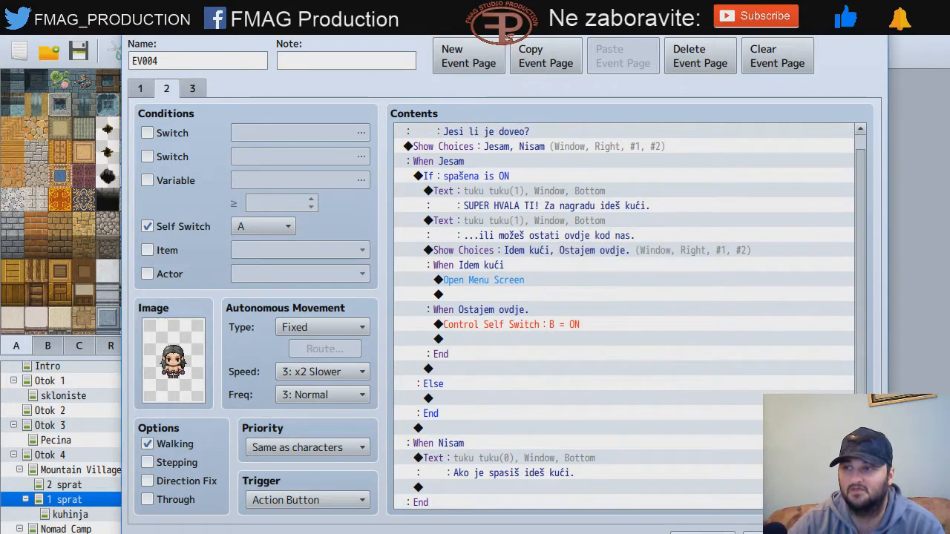
# Step: Save the project and start a new event on the platter beside the bottles on the kuhinja map's dining table
pyautogui.click(79, 51)
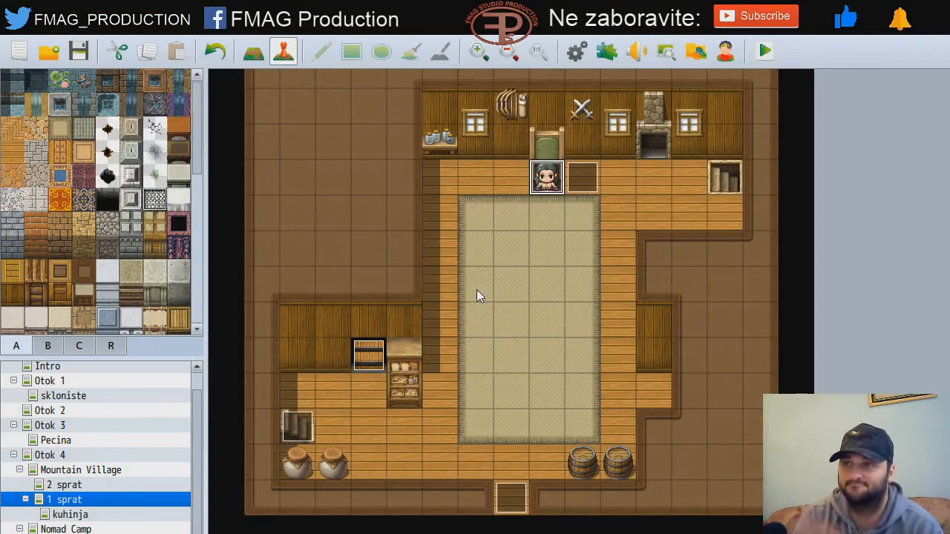
pyautogui.click(86, 514)
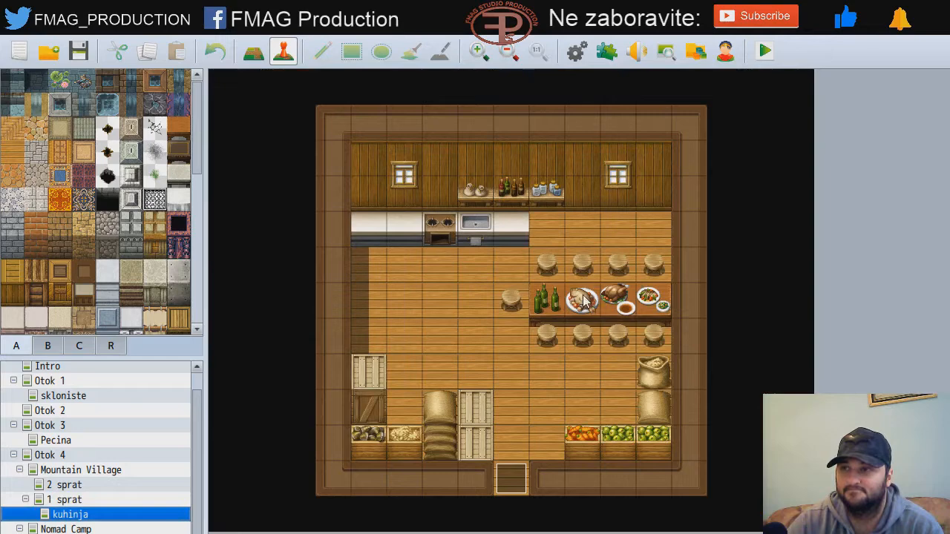
pyautogui.click(617, 301)
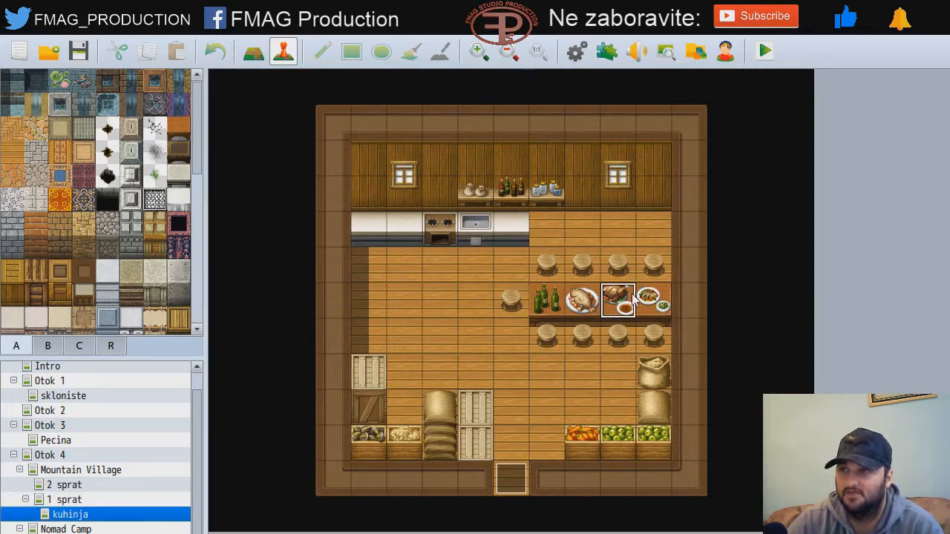
pyautogui.click(664, 306)
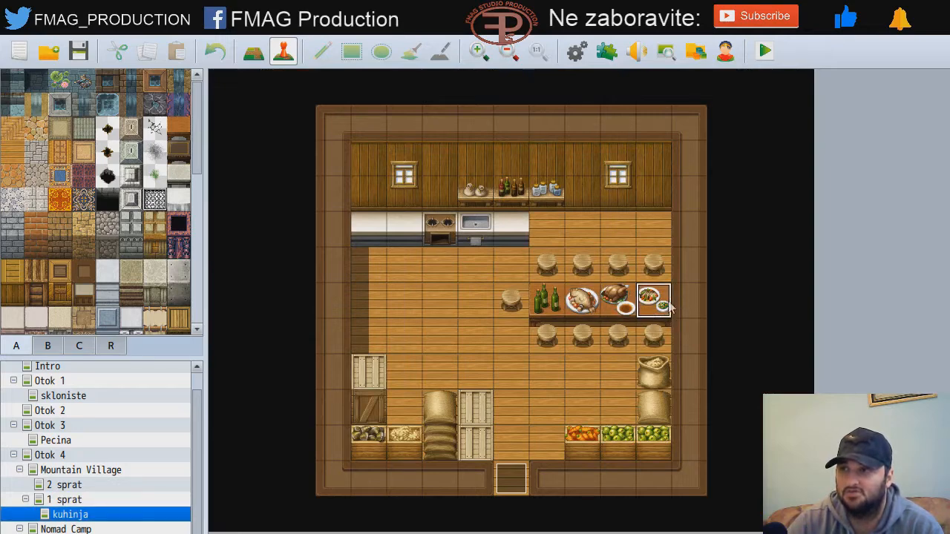
pyautogui.click(588, 274)
pyautogui.click(588, 296)
pyautogui.doubleClick(588, 297)
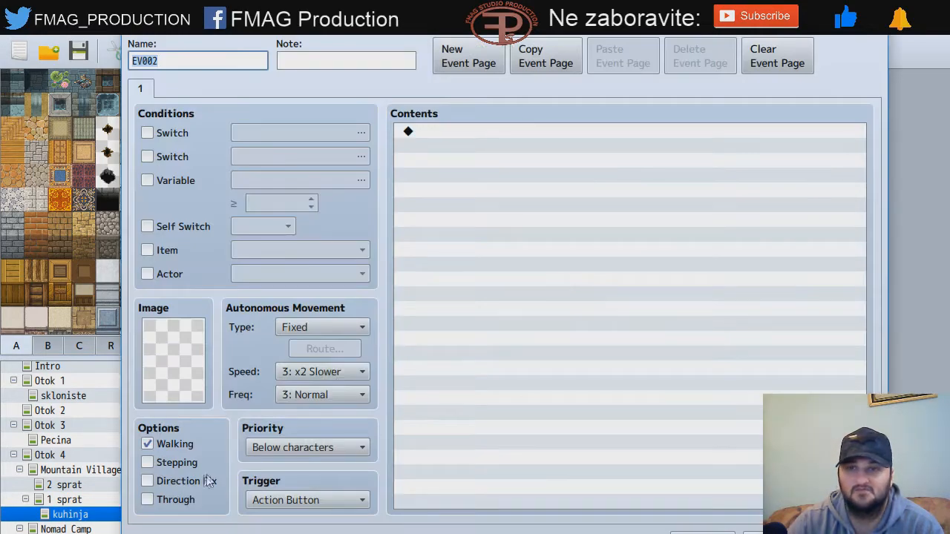
# Step: Enable Direction Fix, turn off Walking, and set the event's priority to Same as characters
pyautogui.click(197, 482)
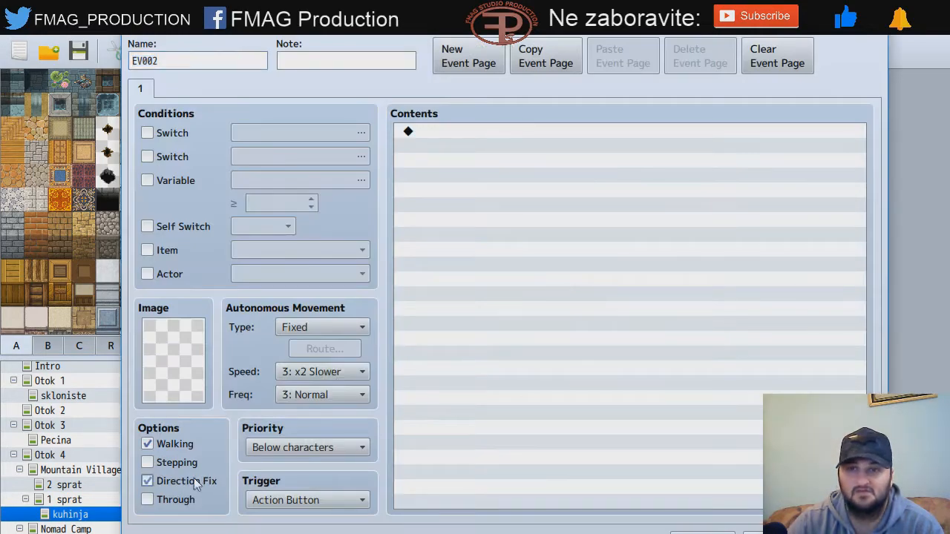
pyautogui.click(316, 446)
pyautogui.click(294, 483)
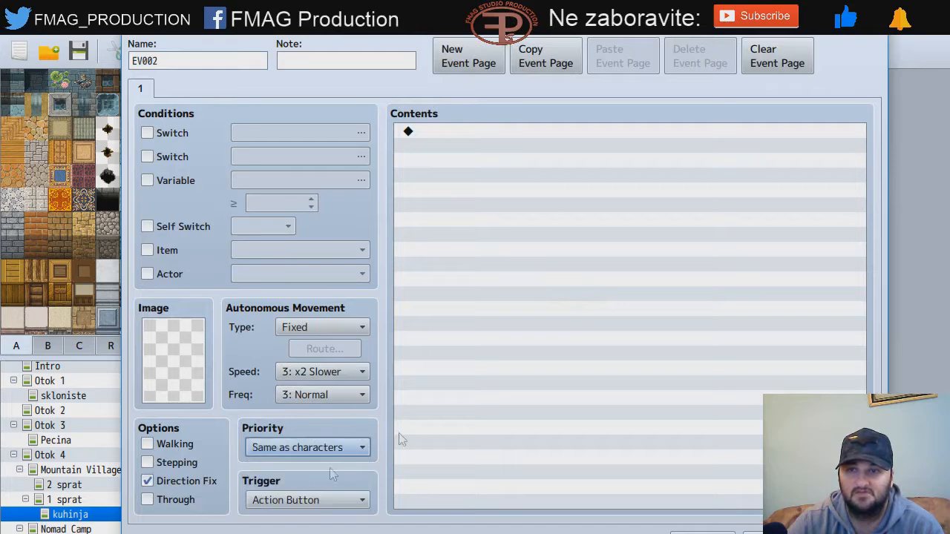
# Step: Add a Change HP command that increases the Player's HP by a constant 100, and confirm the event
pyautogui.doubleClick(479, 134)
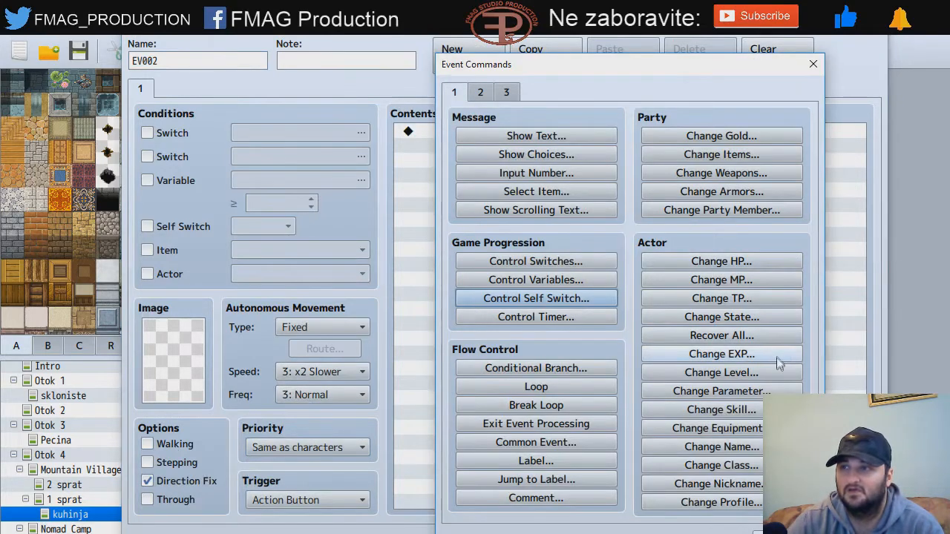
pyautogui.click(751, 263)
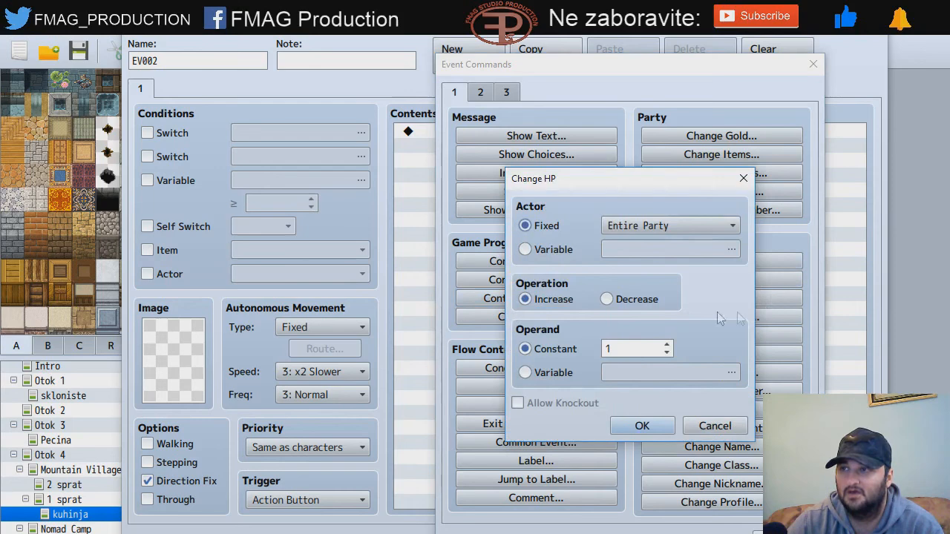
pyautogui.click(661, 228)
pyautogui.click(638, 263)
pyautogui.doubleClick(650, 350)
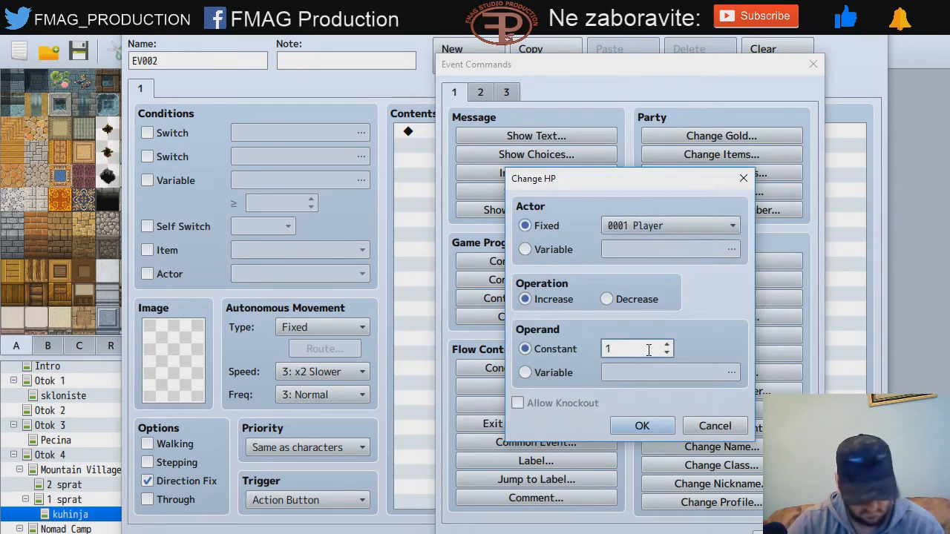
pyautogui.write('100')
pyautogui.click(641, 425)
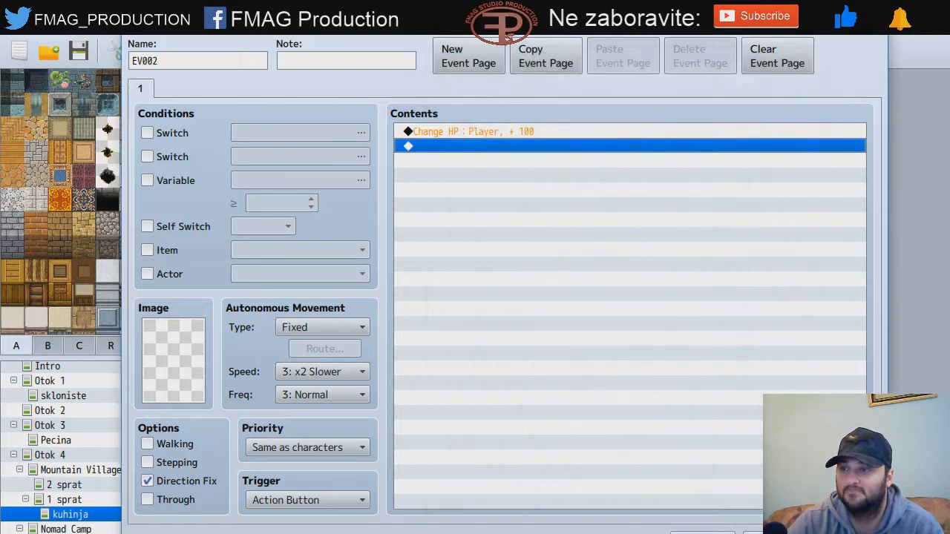
pyautogui.click(702, 533)
pyautogui.click(710, 529)
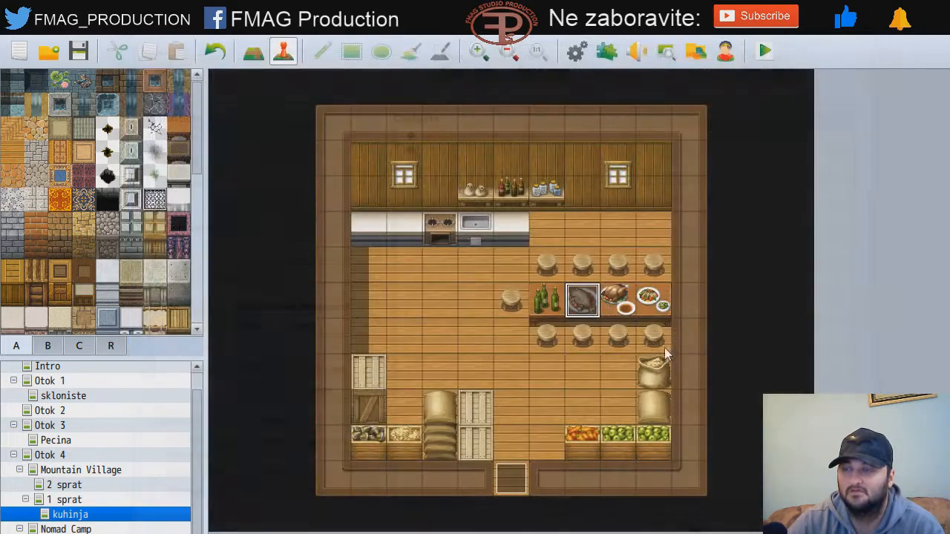
# Step: Copy the food event onto the other two dishes on the table and save the project
pyautogui.rightClick(601, 297)
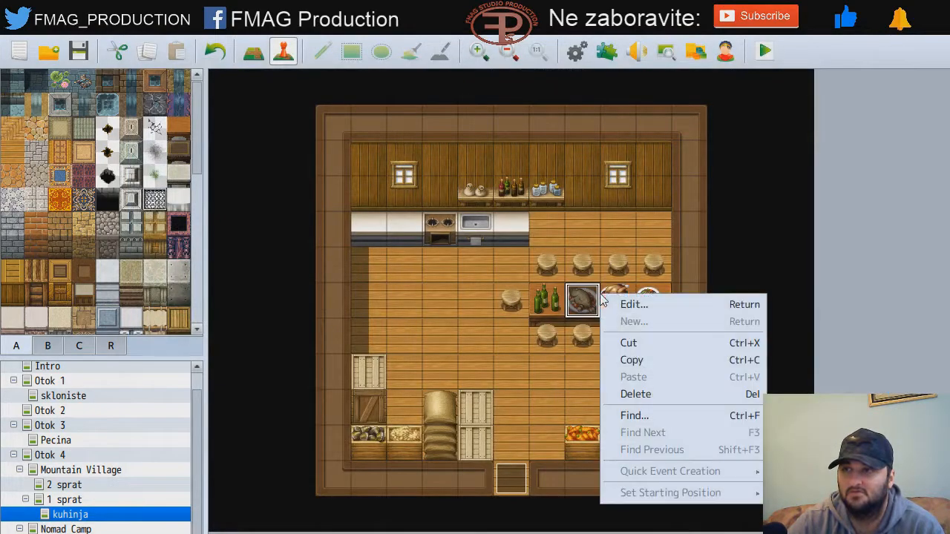
pyautogui.click(627, 360)
pyautogui.click(627, 312)
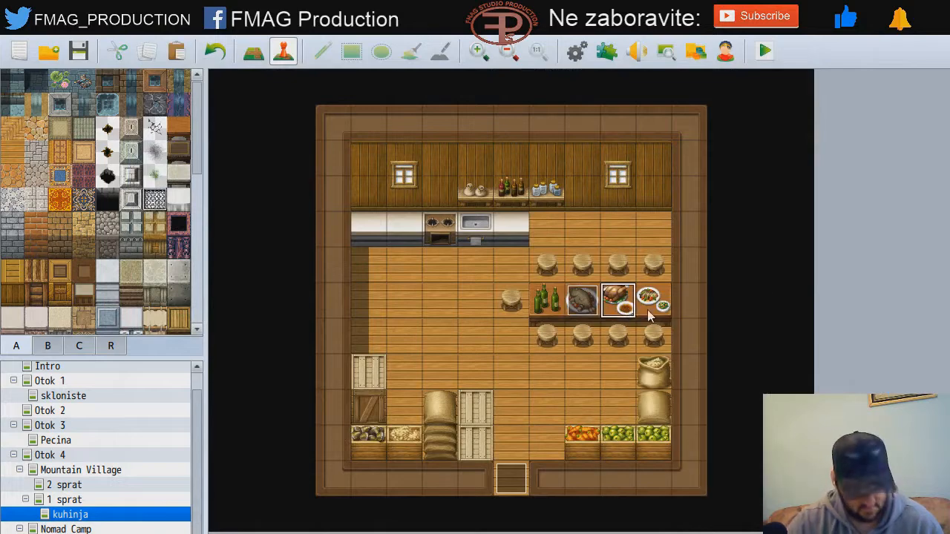
pyautogui.hotkey('ctrl', 'v')
pyautogui.click(656, 299)
pyautogui.hotkey('ctrl', 'v')
pyautogui.click(78, 50)
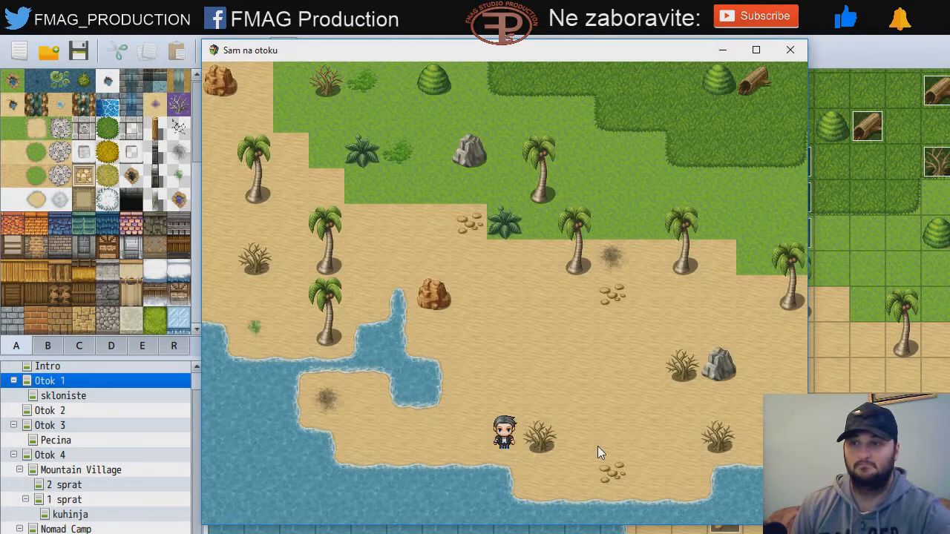
# Step: In the playtest, gather the dry bush beside the hero and try to harvest the leafy plant at the grass edge
pyautogui.press('Return')
pyautogui.press('Return')
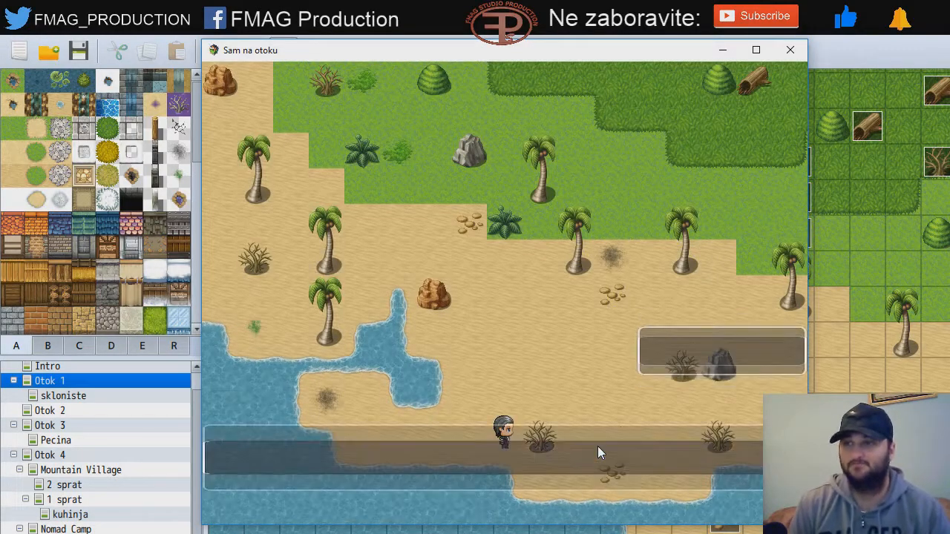
pyautogui.press('Return')
pyautogui.press('Up')
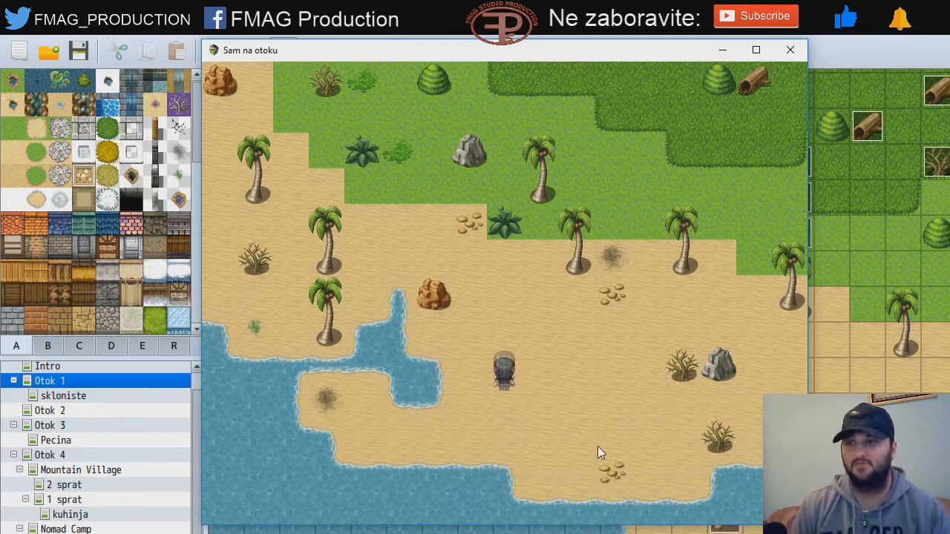
pyautogui.press('Right')
pyautogui.press('Return')
pyautogui.press('Return')
pyautogui.press('Return')
pyautogui.press('Left')
pyautogui.press('Up')
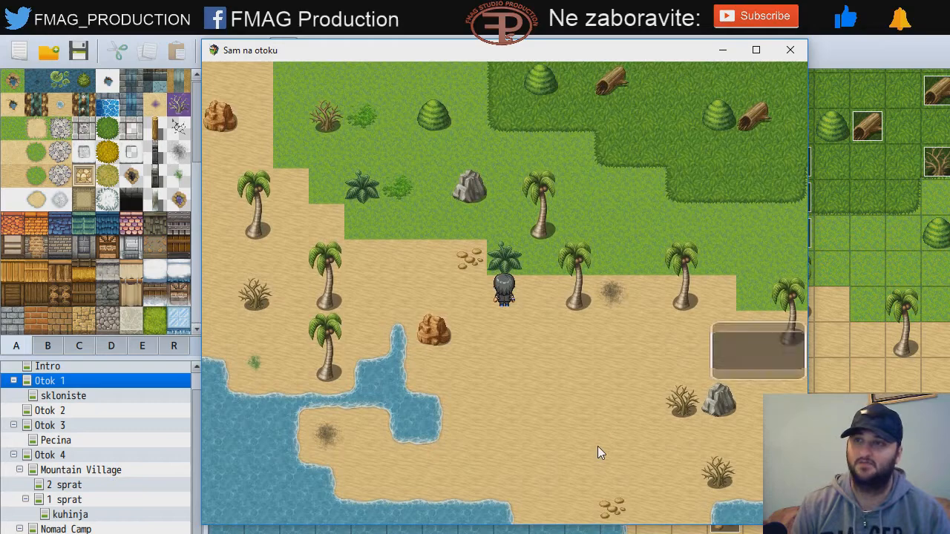
pyautogui.press('Return')
pyautogui.press('Return')
pyautogui.press('Down')
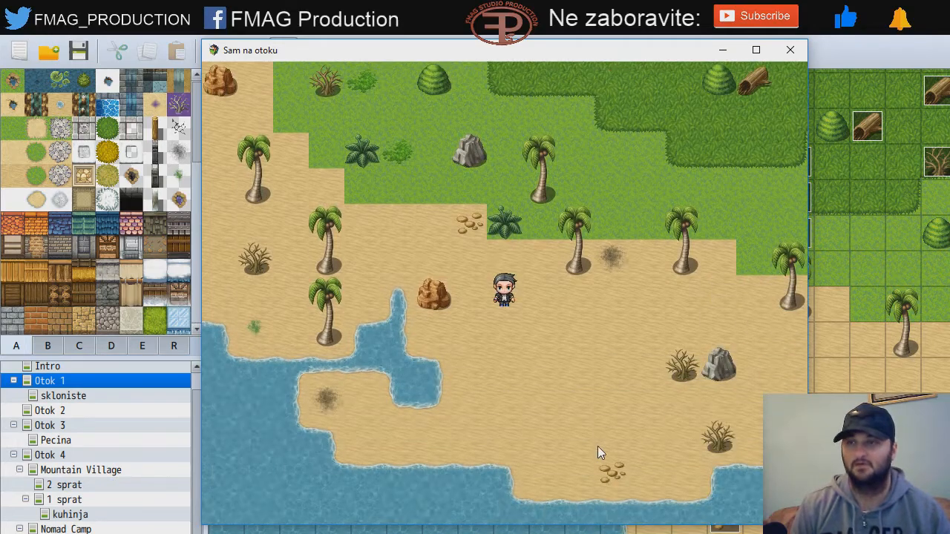
# Step: Craft a Noz with the Pravljenje key item
pyautogui.press('Escape')
pyautogui.press('Return')
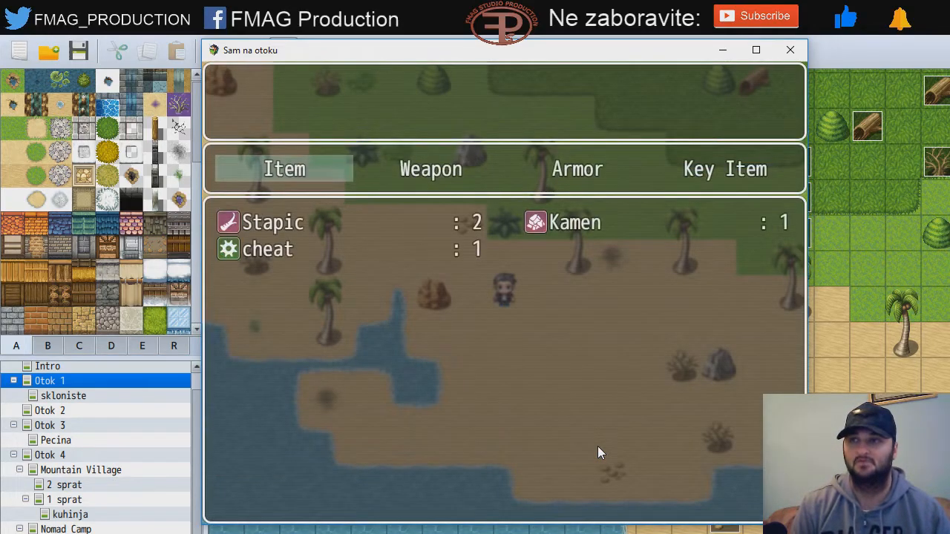
pyautogui.press('Right')
pyautogui.press('Right')
pyautogui.press('Right')
pyautogui.press('Return')
pyautogui.press('Return')
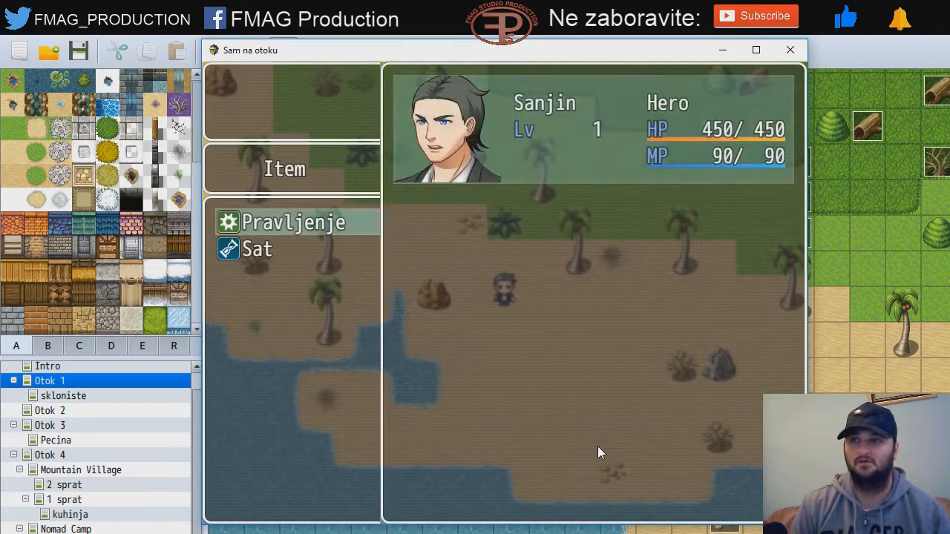
pyautogui.press('Return')
pyautogui.press('Down')
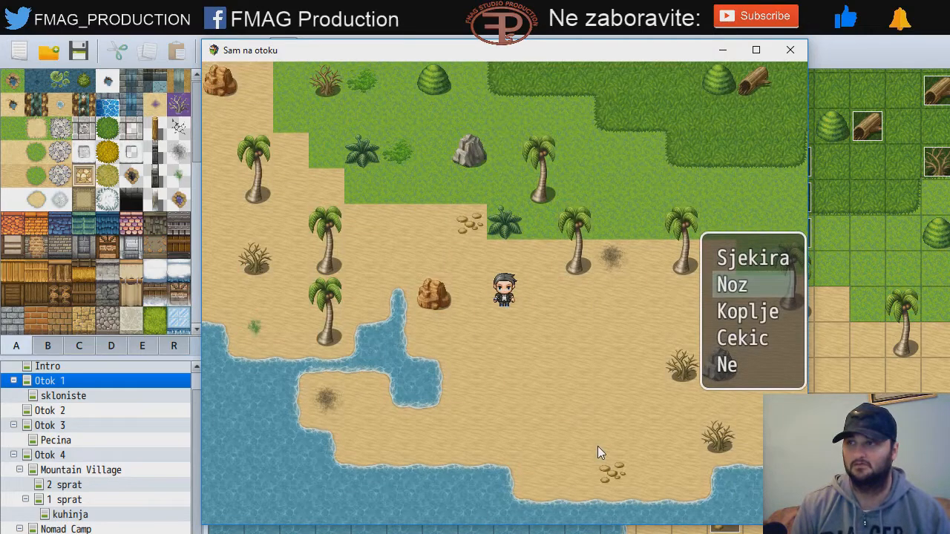
pyautogui.press('Return')
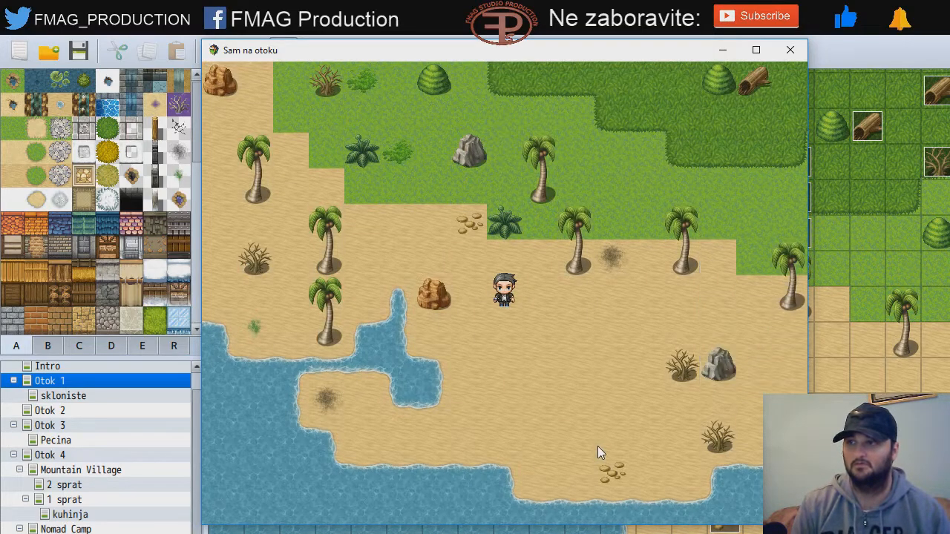
# Step: Harvest the leafy plant at the grass edge to collect Uze
pyautogui.press('Up')
pyautogui.press('Return')
pyautogui.press('Return')
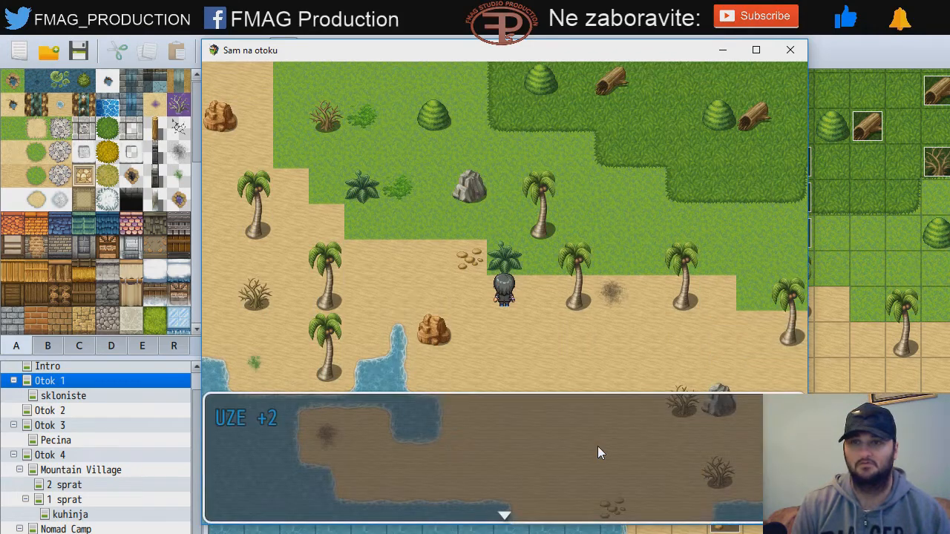
pyautogui.press('Return')
# Step: Craft a Koplje with the Pravljenje key item
pyautogui.press('Escape')
pyautogui.press('Return')
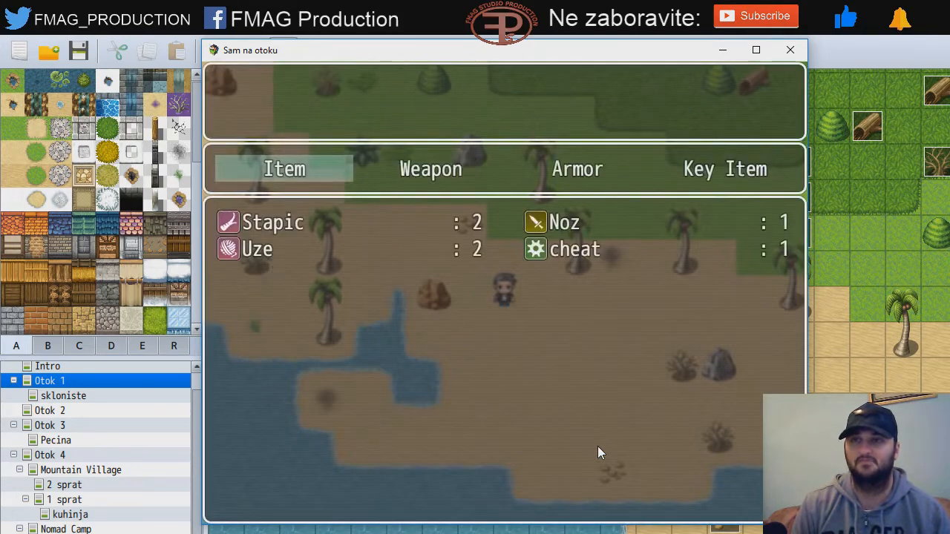
pyautogui.press('Right')
pyautogui.press('Right')
pyautogui.press('Right')
pyautogui.press('Return')
pyautogui.press('Return')
pyautogui.press('Return')
pyautogui.press('Down')
pyautogui.press('Down')
pyautogui.press('Return')
# Step: Walk the hero west past the brown rock to the two palms near the shore
pyautogui.press('Left')
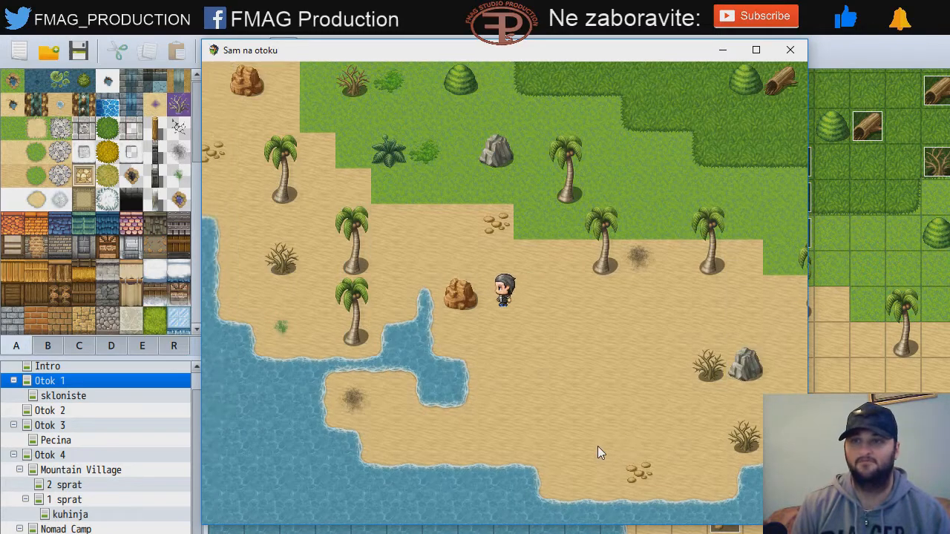
pyautogui.press('Up')
pyautogui.press('Left')
pyautogui.press('Left')
pyautogui.press('Left')
pyautogui.press('Down')
pyautogui.press('Left')
pyautogui.press('Left')
pyautogui.press('Right')
pyautogui.press('Right')
pyautogui.press('Left')
pyautogui.press('Left')
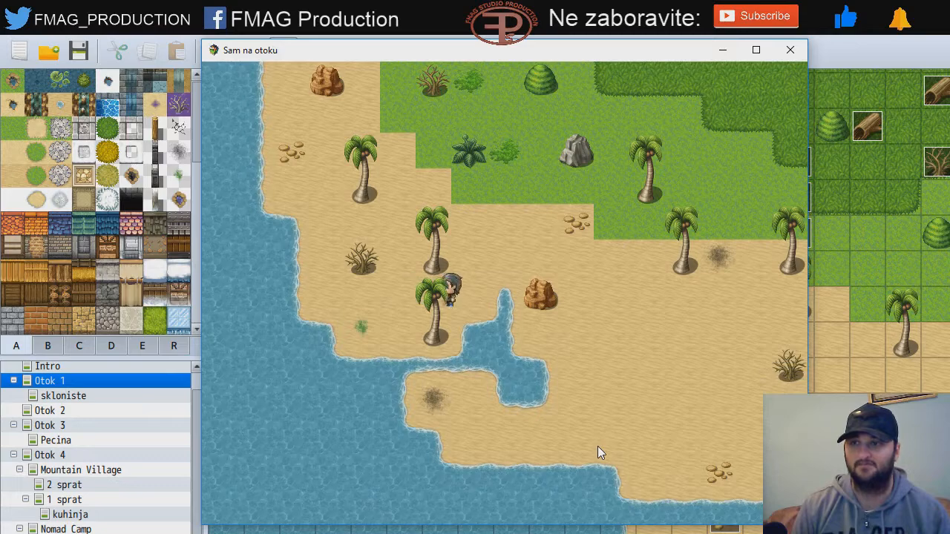
pyautogui.press('Down')
# Step: Use the cheat item from the inventory and select one of its choices
pyautogui.press('Escape')
pyautogui.press('Return')
pyautogui.press('Return')
pyautogui.press('Down')
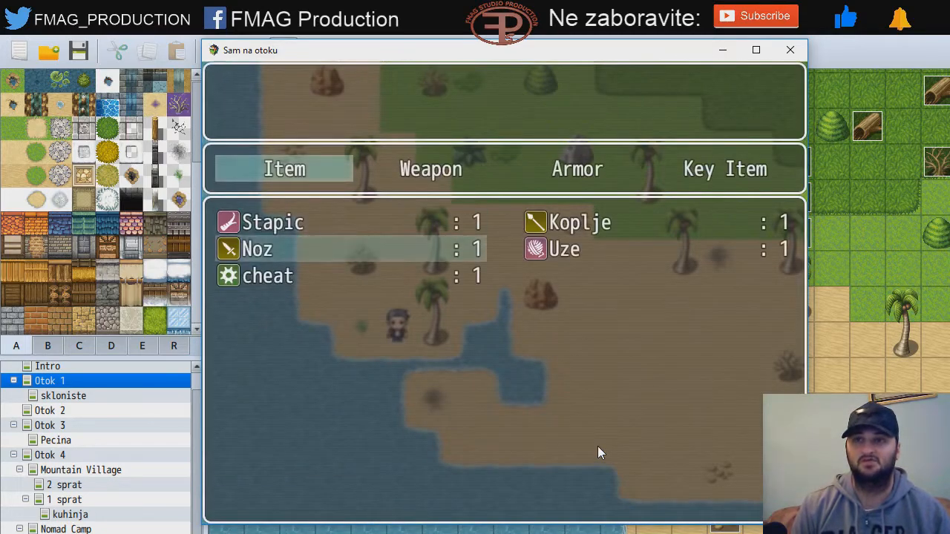
pyautogui.press('Down')
pyautogui.press('Return')
pyautogui.press('Return')
pyautogui.press('Down')
pyautogui.press('Down')
pyautogui.press('Down')
pyautogui.press('Up')
pyautogui.press('Up')
pyautogui.press('Return')
# Step: Board the raft off the west shore and sail it north along the island's coast
pyautogui.press('Left')
pyautogui.press('Down')
pyautogui.press('Left')
pyautogui.press('Left')
pyautogui.press('Left')
pyautogui.press('Left')
pyautogui.press('Up')
pyautogui.press('Up')
pyautogui.press('Up')
pyautogui.press('Up')
pyautogui.press('Up')
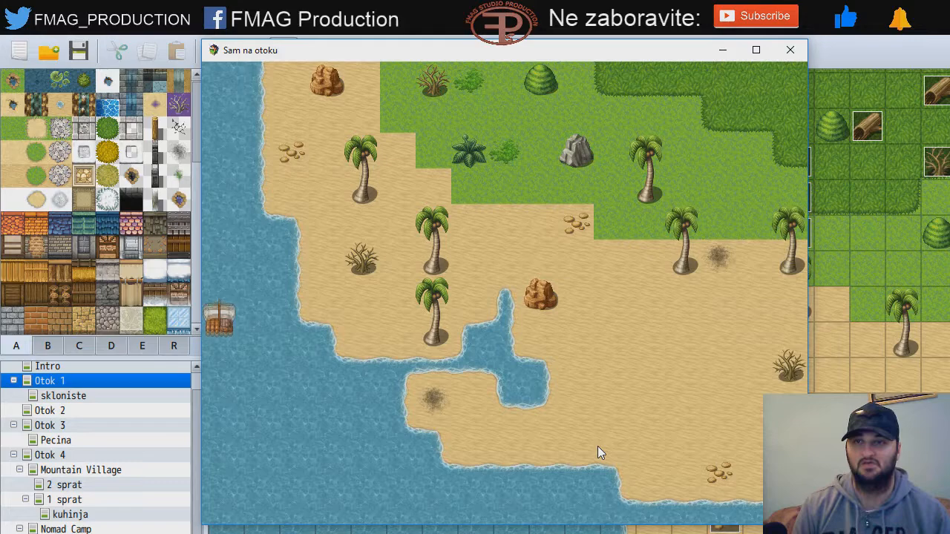
pyautogui.press('Up')
pyautogui.press('Up')
pyautogui.press('Up')
pyautogui.press('Up')
pyautogui.press('Up')
pyautogui.press('Up')
pyautogui.press('Up')
pyautogui.press('Up')
pyautogui.press('Up')
pyautogui.press('Up')
pyautogui.press('Up')
pyautogui.press('Up')
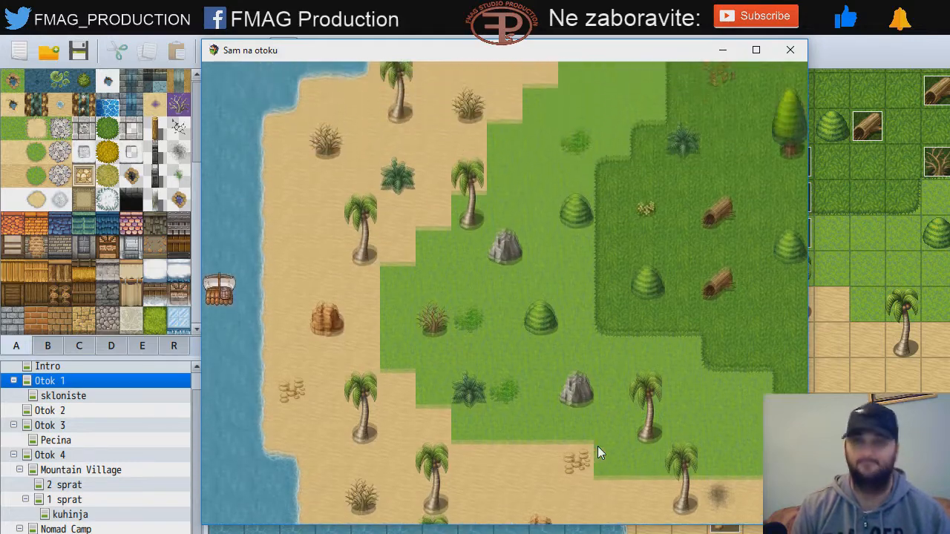
pyautogui.press('Up')
pyautogui.press('Up')
pyautogui.press('Up')
pyautogui.press('Up')
pyautogui.press('Up')
pyautogui.press('Up')
pyautogui.press('Up')
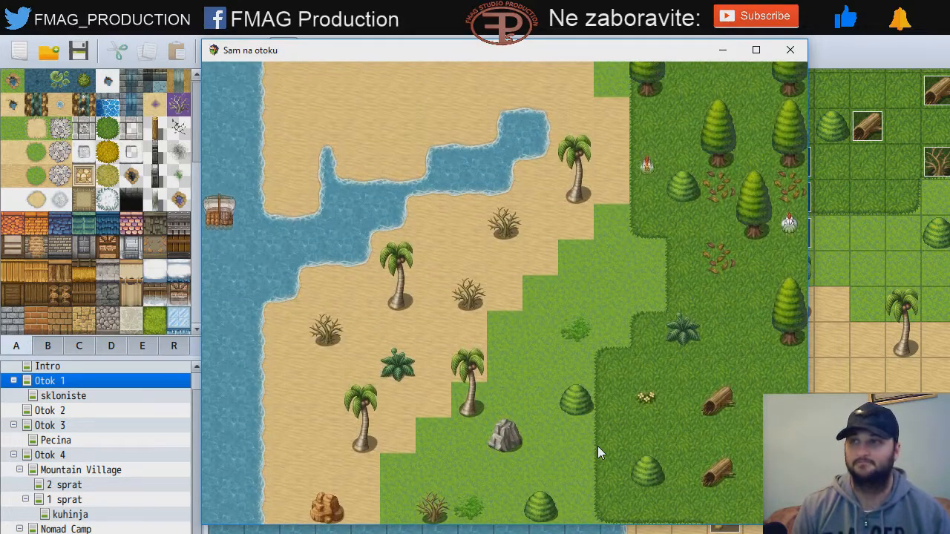
pyautogui.press('Up')
pyautogui.press('Up')
# Step: Sail the raft east to the end of the narrow inlet and go ashore beside the palms
pyautogui.press('Right')
pyautogui.press('Right')
pyautogui.press('Right')
pyautogui.press('Right')
pyautogui.press('Right')
pyautogui.press('Right')
pyautogui.press('Right')
pyautogui.press('Right')
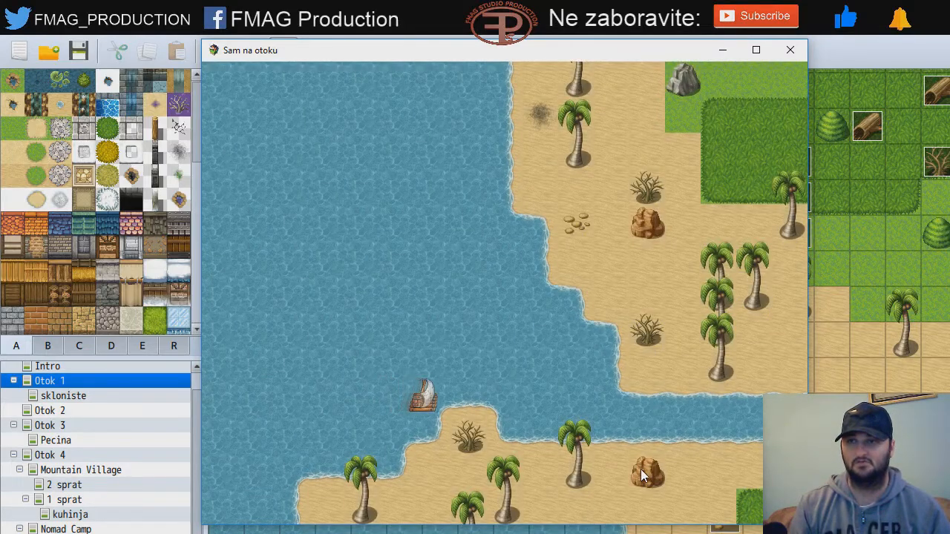
pyautogui.press('Down')
pyautogui.press('Right')
pyautogui.press('Right')
pyautogui.press('Right')
pyautogui.press('Right')
pyautogui.press('Right')
pyautogui.press('Right')
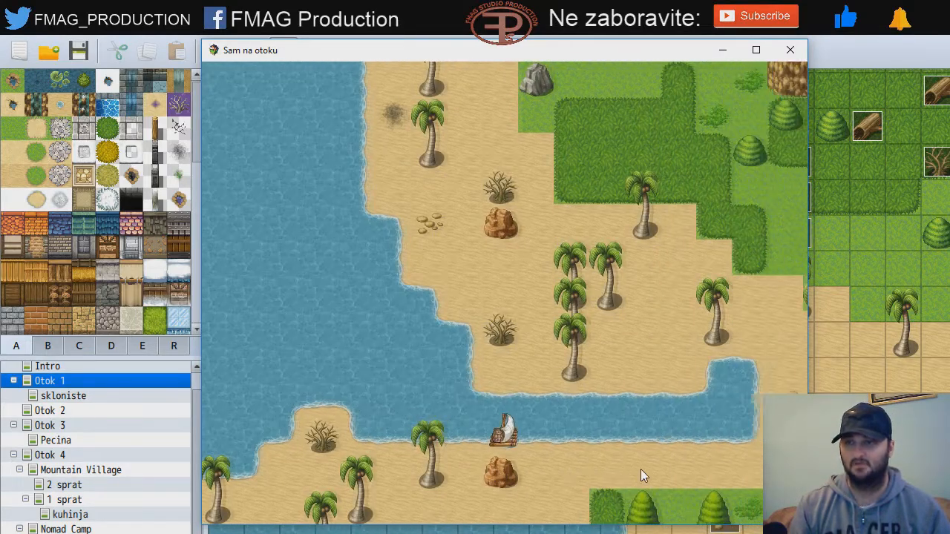
pyautogui.press('Right')
pyautogui.press('Right')
pyautogui.press('Right')
pyautogui.press('Up')
pyautogui.press('Up')
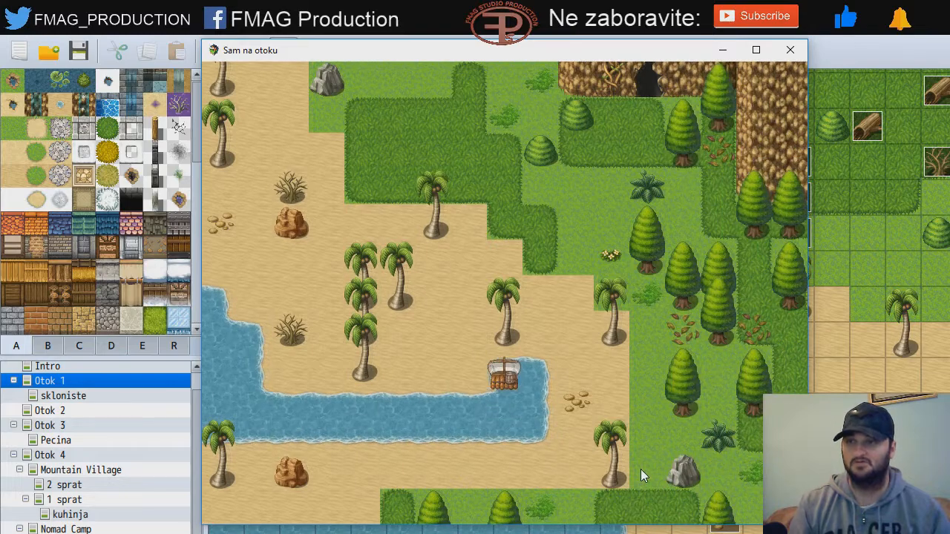
pyautogui.press('Return')
pyautogui.press('Up')
pyautogui.press('Right')
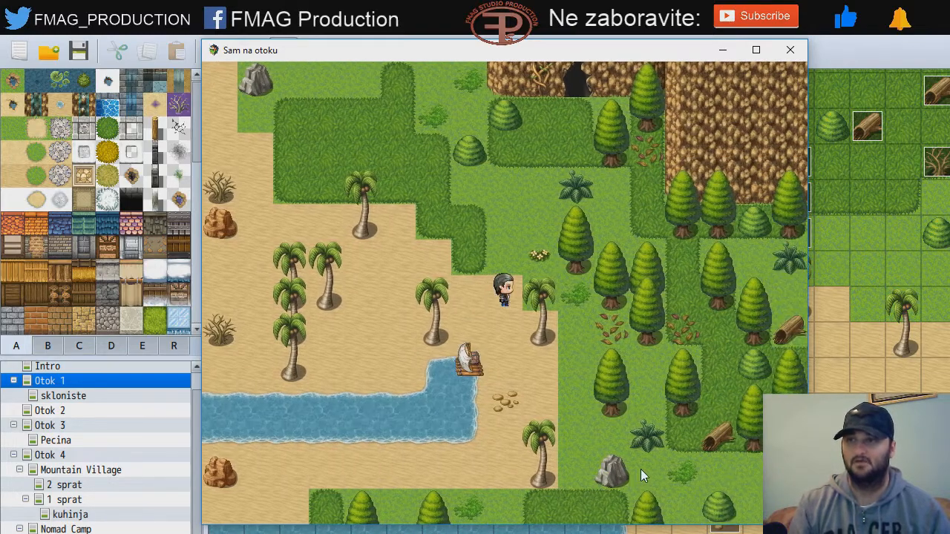
# Step: Use the cheat item from the inventory, choose its skill option, and check the hero's stats in the game menu
pyautogui.press('Up')
pyautogui.press('Up')
pyautogui.press('Escape')
pyautogui.press('Return')
pyautogui.press('Return')
pyautogui.press('Return')
pyautogui.press('Return')
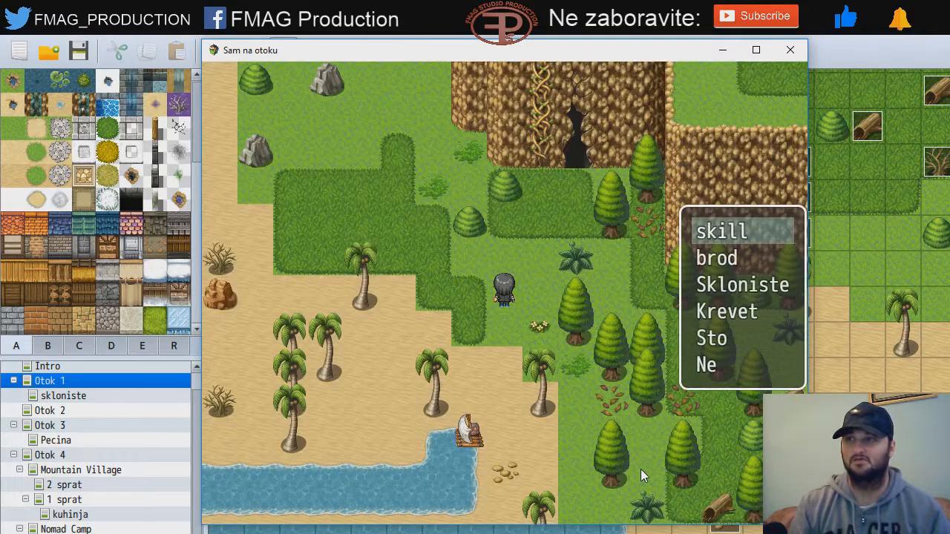
pyautogui.press('Return')
pyautogui.press('Escape')
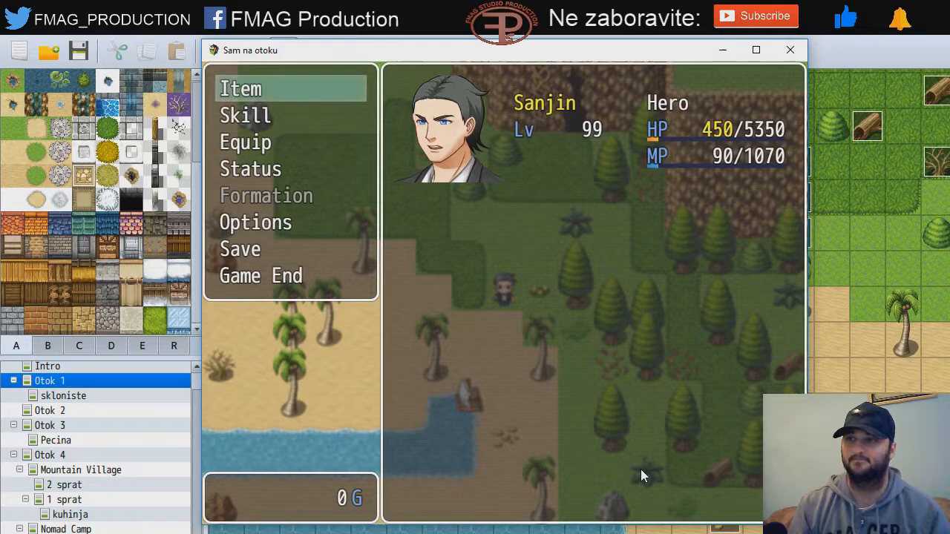
pyautogui.press('Escape')
# Step: Walk the hero north from the beach to the cliff and enter the cave
pyautogui.press('Up')
pyautogui.press('Up')
pyautogui.press('Up')
pyautogui.press('Right')
pyautogui.press('Up')
pyautogui.press('Up')
pyautogui.press('Up')
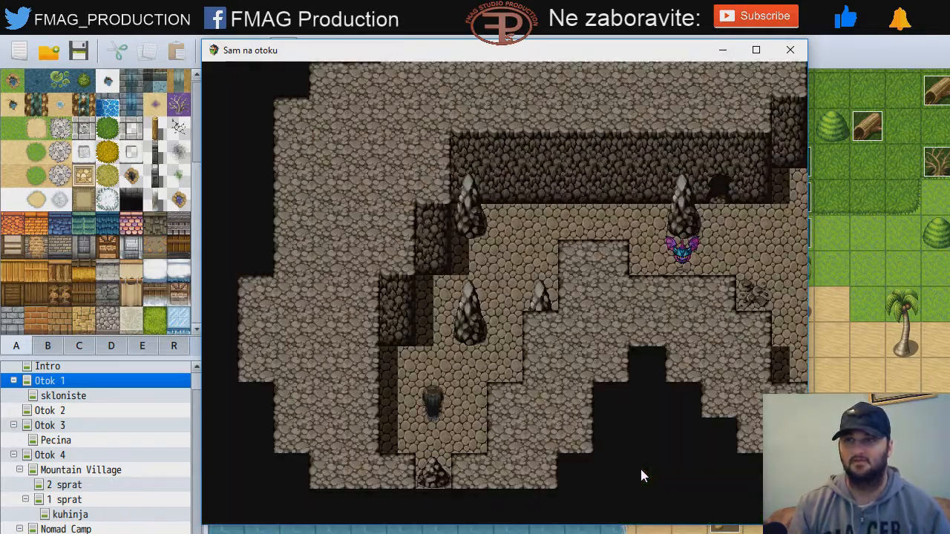
# Step: Walk the hero northeast through the cave past the lower stalagmites and into the corridor leading east
pyautogui.press('Down')
pyautogui.press('Down')
pyautogui.press('Up')
pyautogui.press('Right')
pyautogui.press('Up')
pyautogui.press('Right')
pyautogui.press('Up')
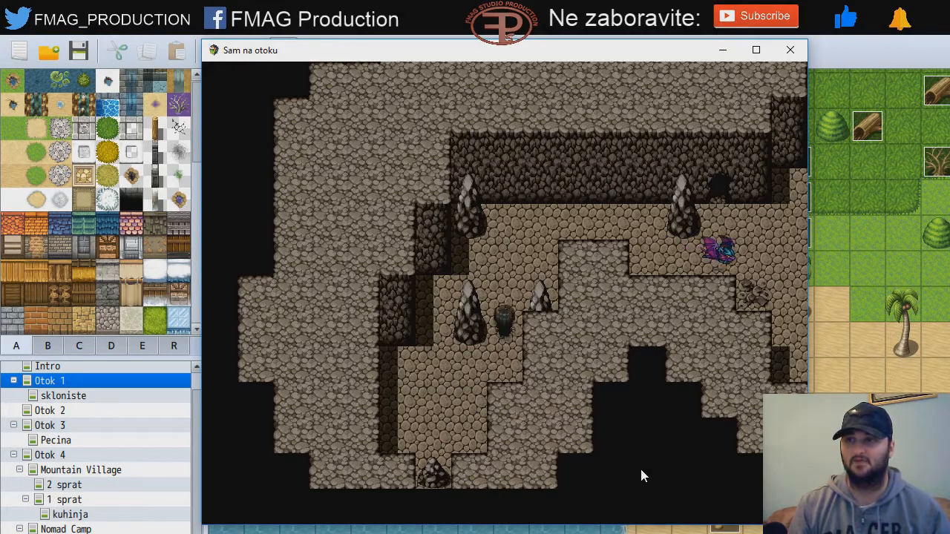
pyautogui.press('Up')
pyautogui.press('Up')
pyautogui.press('Right')
pyautogui.press('Right')
pyautogui.press('Right')
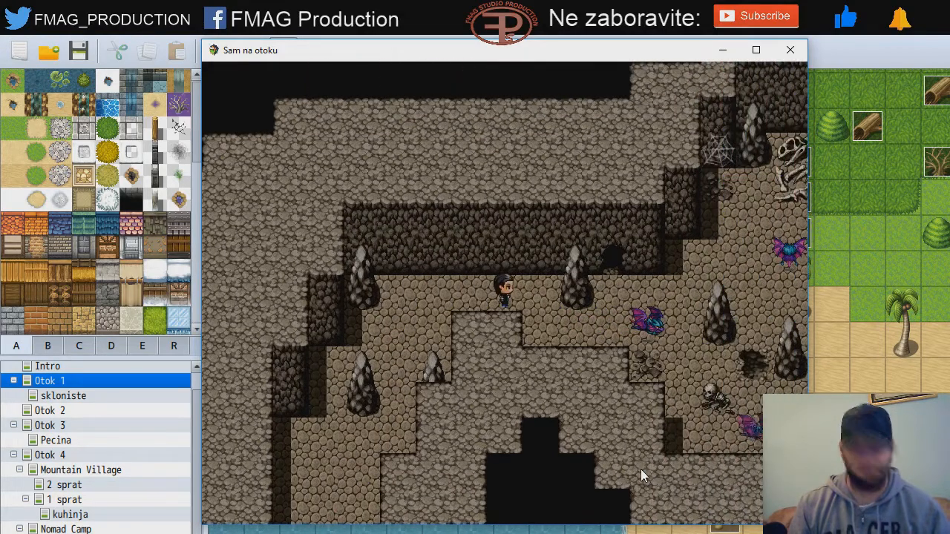
# Step: Meet the bat in the first cave corridor and defeat it with a basic attack
pyautogui.press('Right')
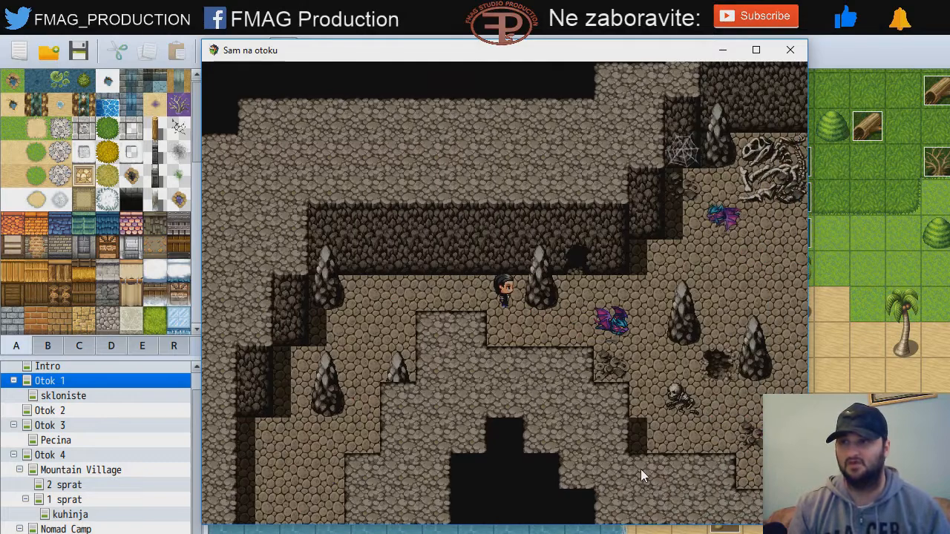
pyautogui.press('Left')
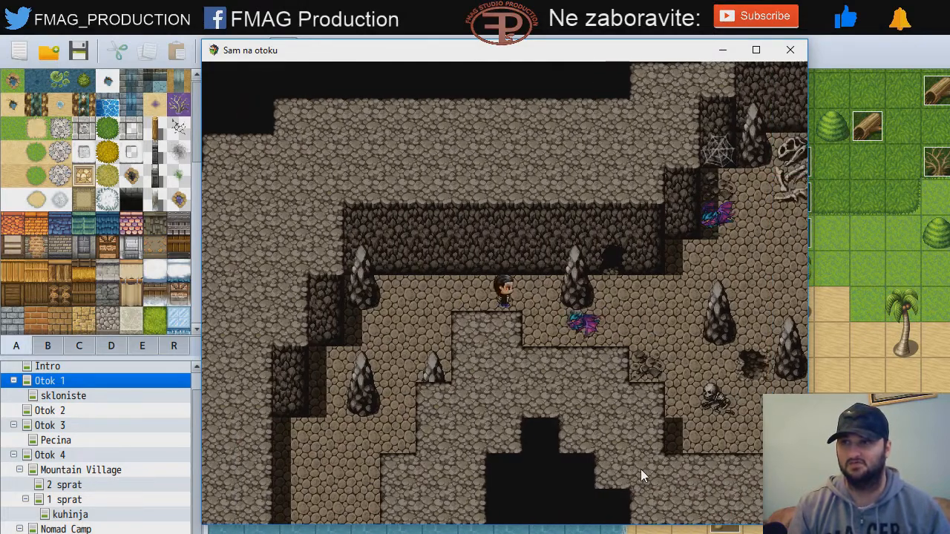
pyautogui.press('Left')
pyautogui.press('Left')
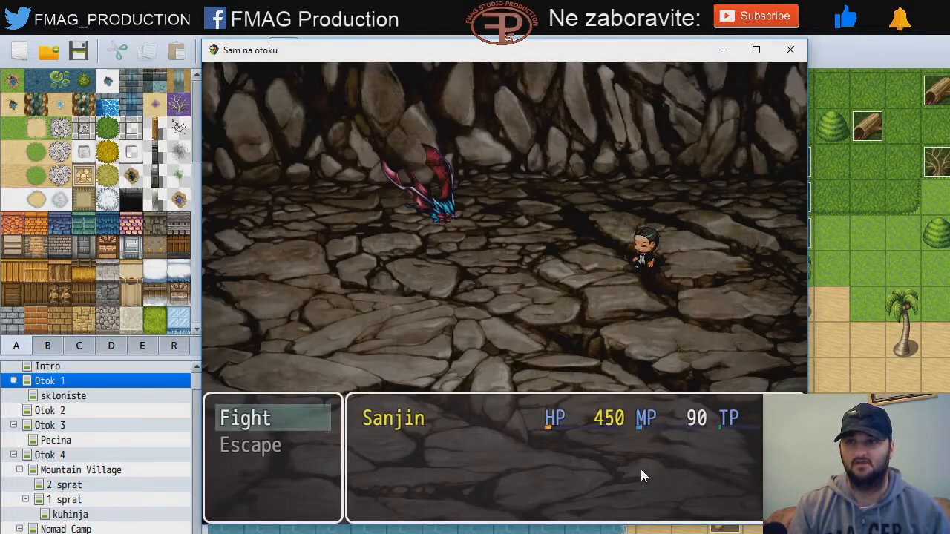
pyautogui.press('Return')
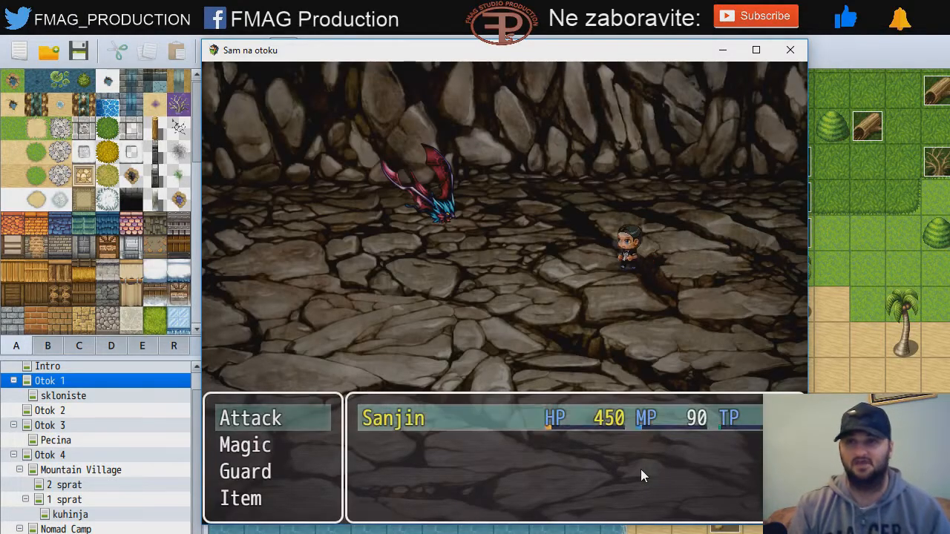
pyautogui.press('Return')
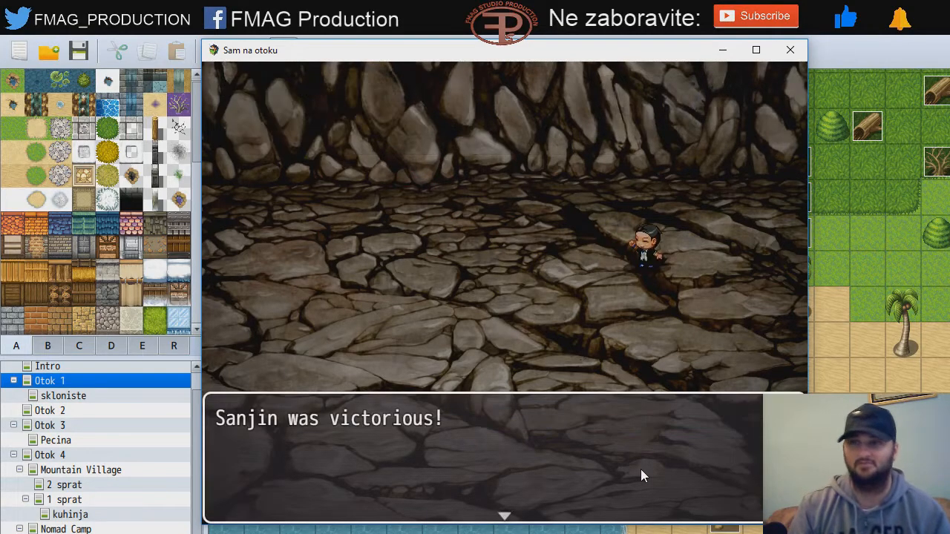
pyautogui.press('Return')
# Step: Lead the hero east across the bone chamber to the start of the far corridor
pyautogui.press('Down')
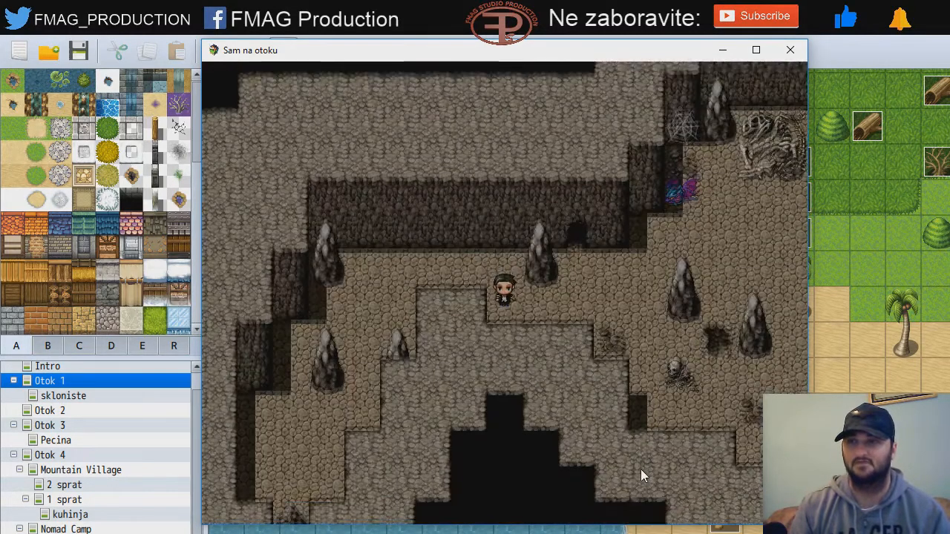
pyautogui.press('Right')
pyautogui.press('Up')
pyautogui.press('Right')
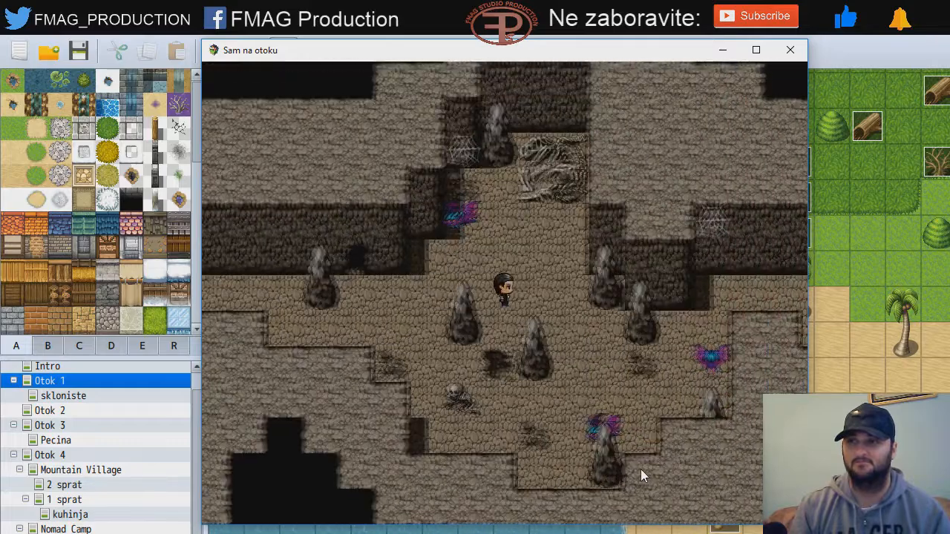
pyautogui.press('Down')
pyautogui.press('Right')
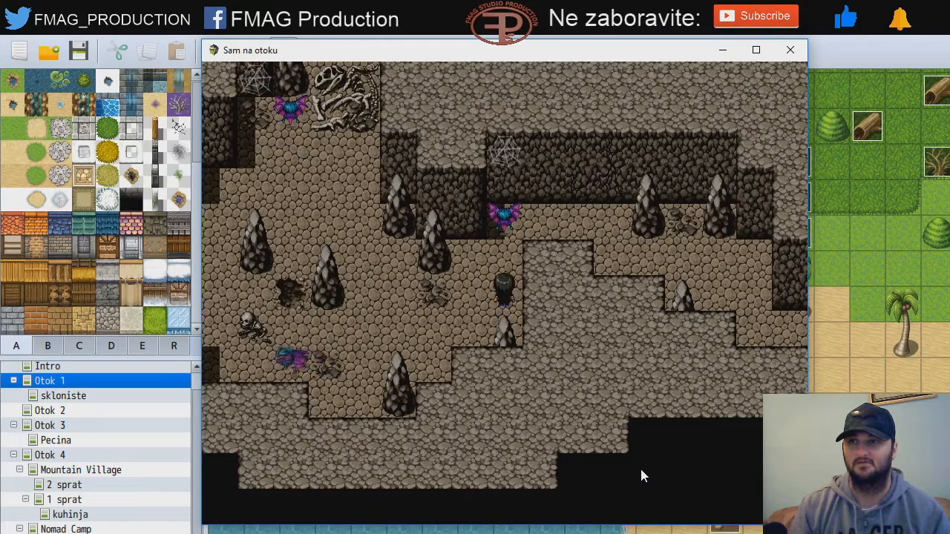
pyautogui.press('Up')
pyautogui.press('Up')
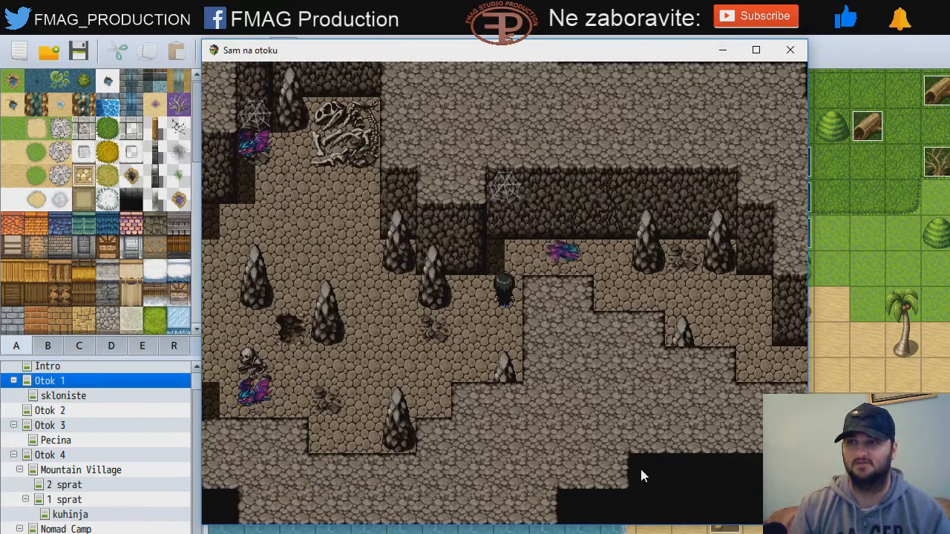
# Step: Run into the second bat in the eastern corridor and defeat it with a basic attack
pyautogui.press('Right')
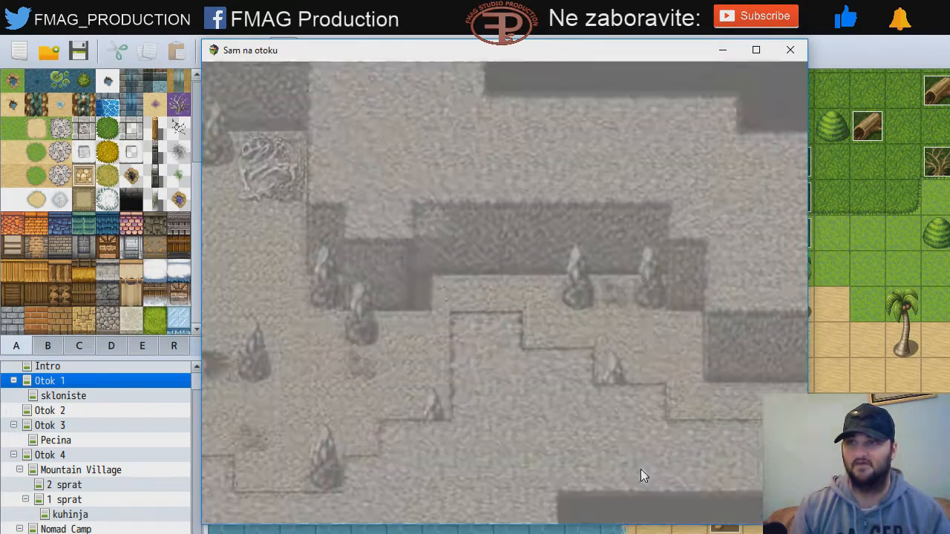
pyautogui.press('Return')
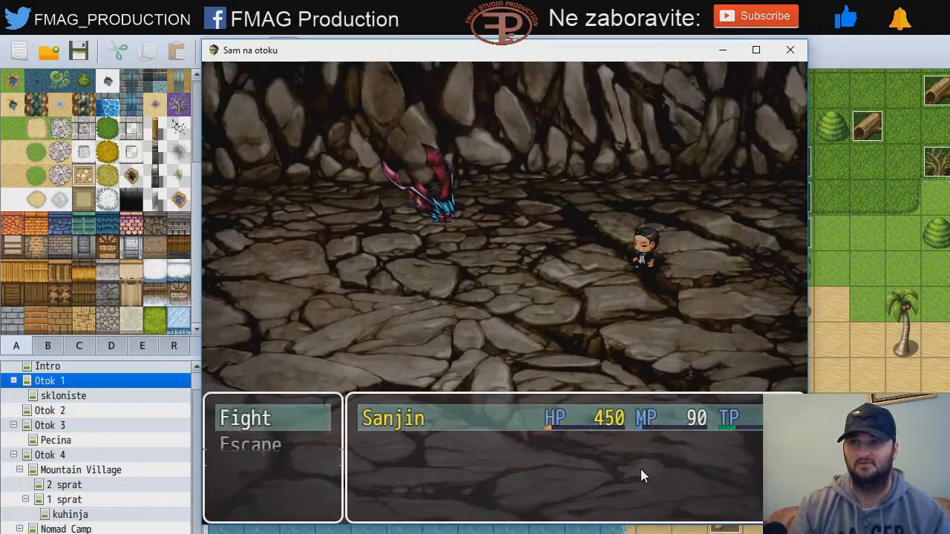
pyautogui.press('Return')
pyautogui.press('Return')
pyautogui.press('Return')
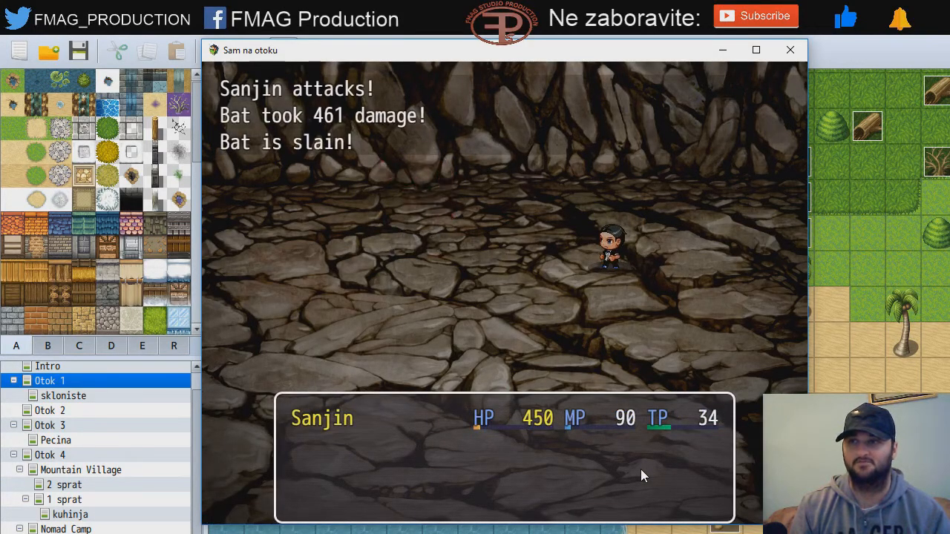
pyautogui.press('Return')
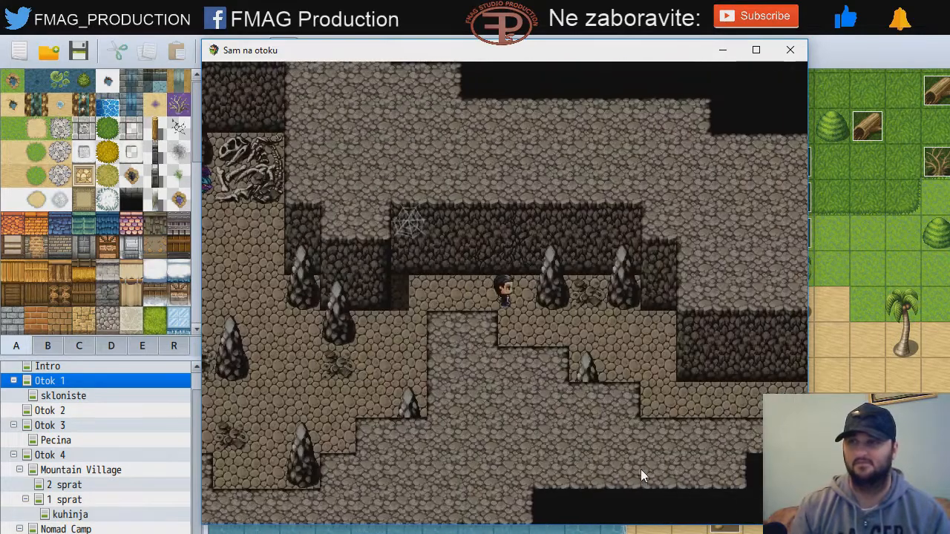
# Step: Walk the hero down the eastern corridor and out of the cave onto the world map
pyautogui.press('Down')
pyautogui.press('Right')
pyautogui.press('Down')
pyautogui.press('Right')
pyautogui.press('Up')
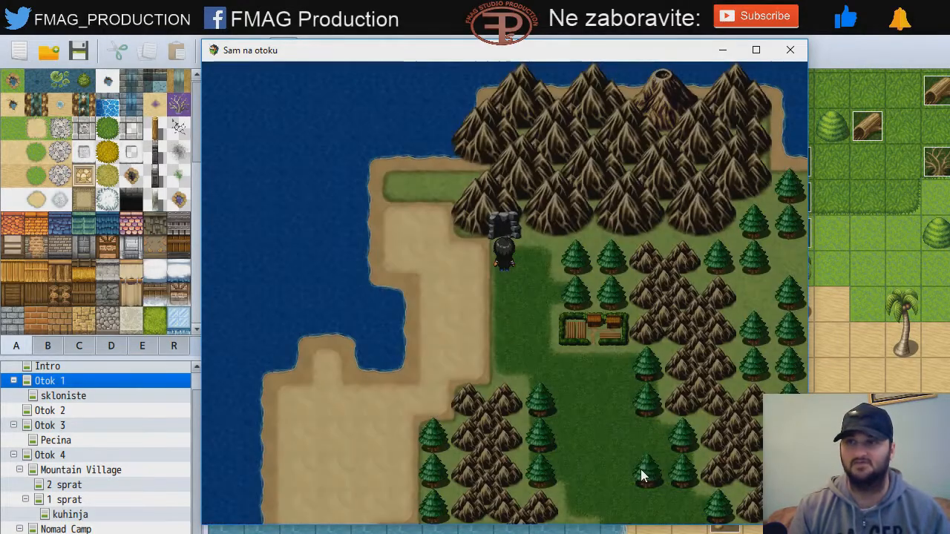
# Step: Walk from the cave exit to the village on the world map and enter it
pyautogui.press('Down')
pyautogui.press('Right')
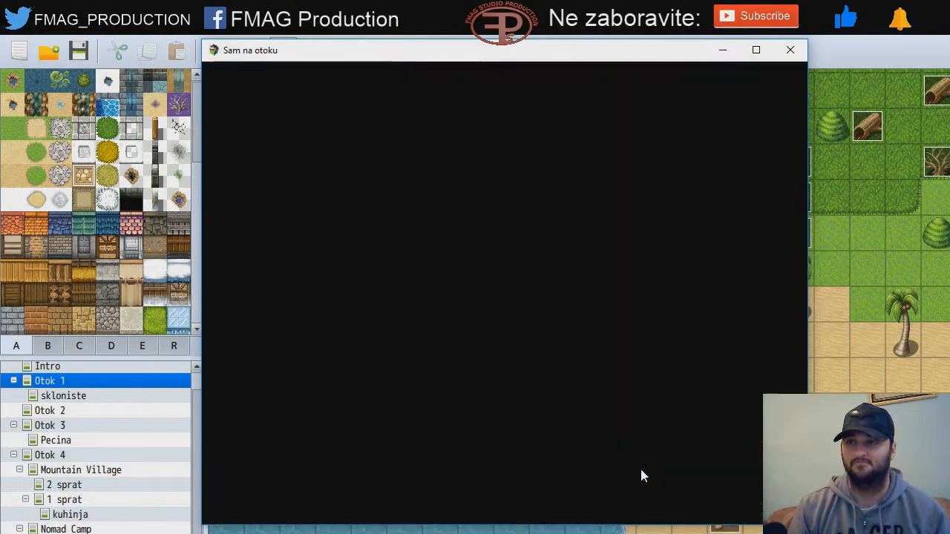
pyautogui.press('Up')
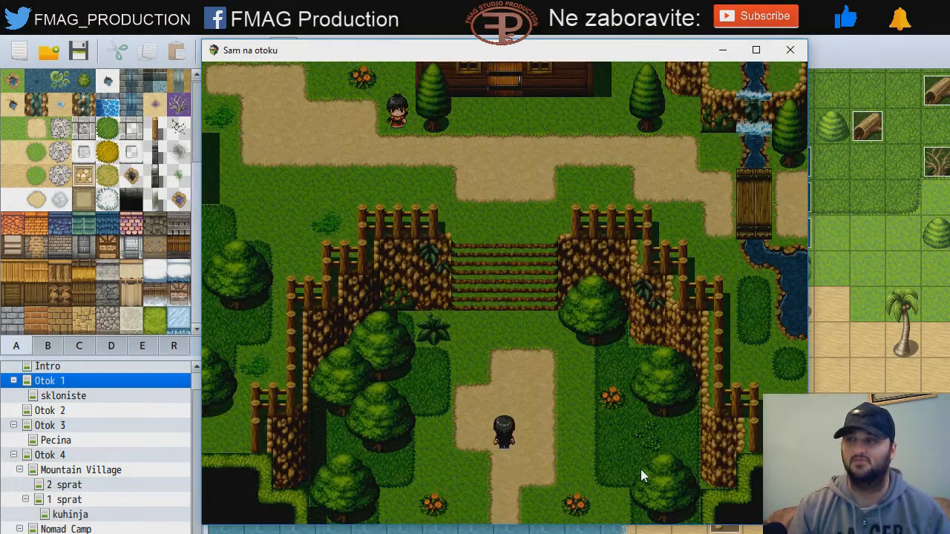
pyautogui.press('Left')
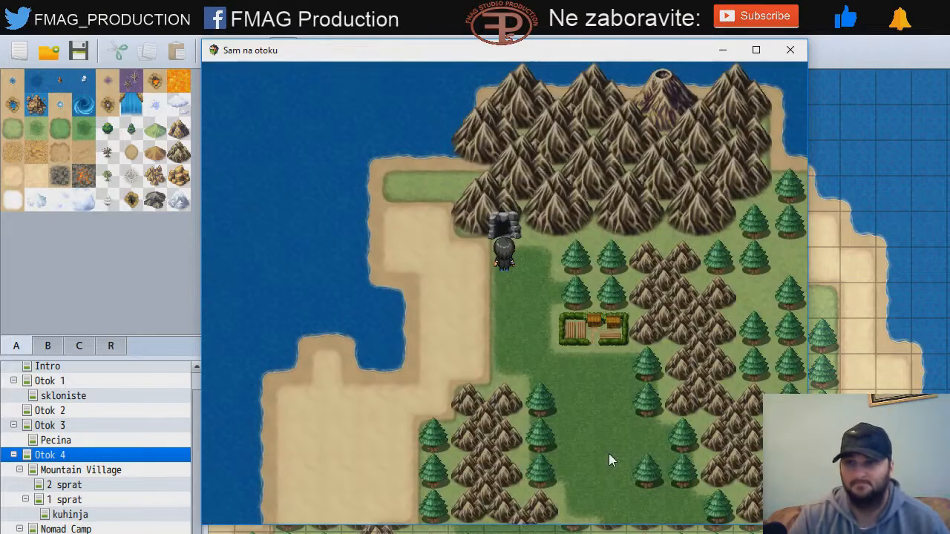
# Step: Enter the village from the world map again and walk the hero north to the foot of the first stairs
pyautogui.press('Down')
pyautogui.press('Right')
pyautogui.press('Right')
pyautogui.press('Up')
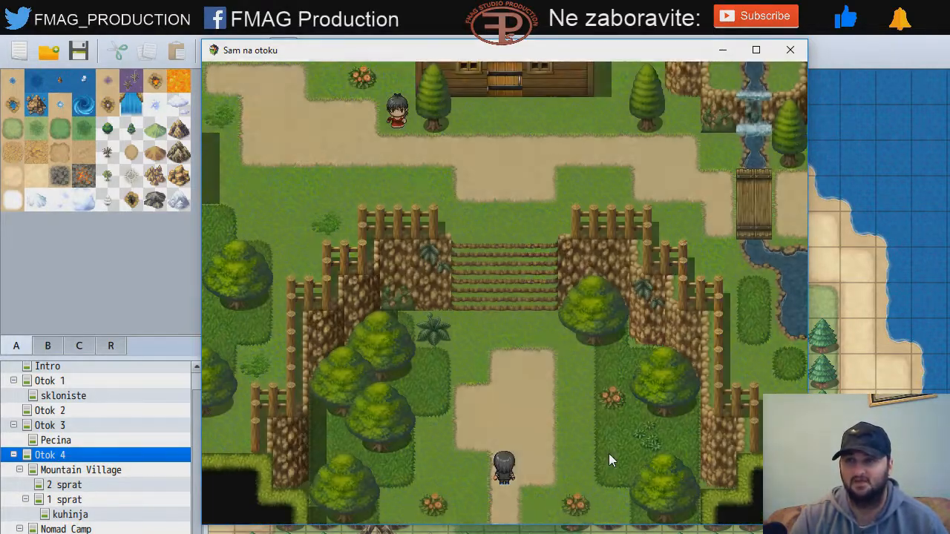
pyautogui.press('Up')
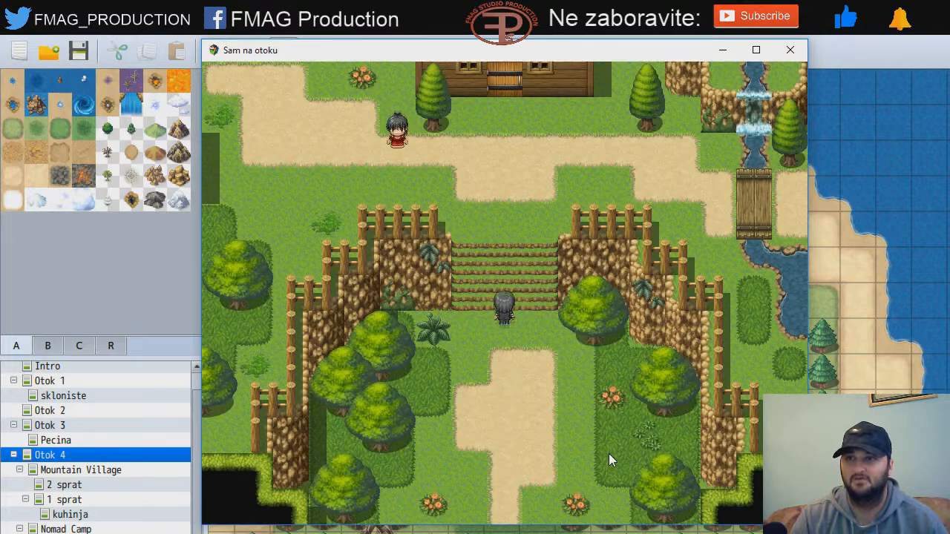
# Step: Climb the first stairs and approach the villager in red beside the barrel
pyautogui.press('Left')
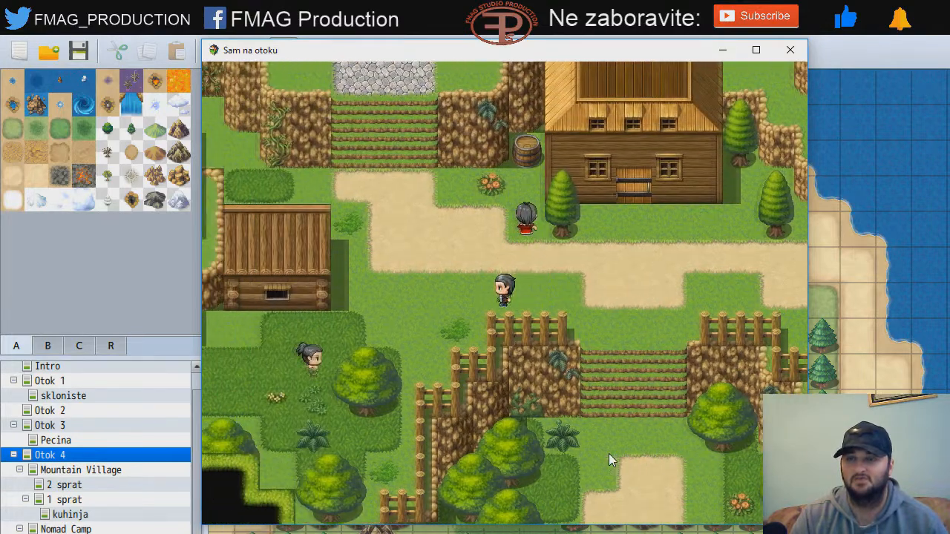
pyautogui.press('Up')
pyautogui.press('Right')
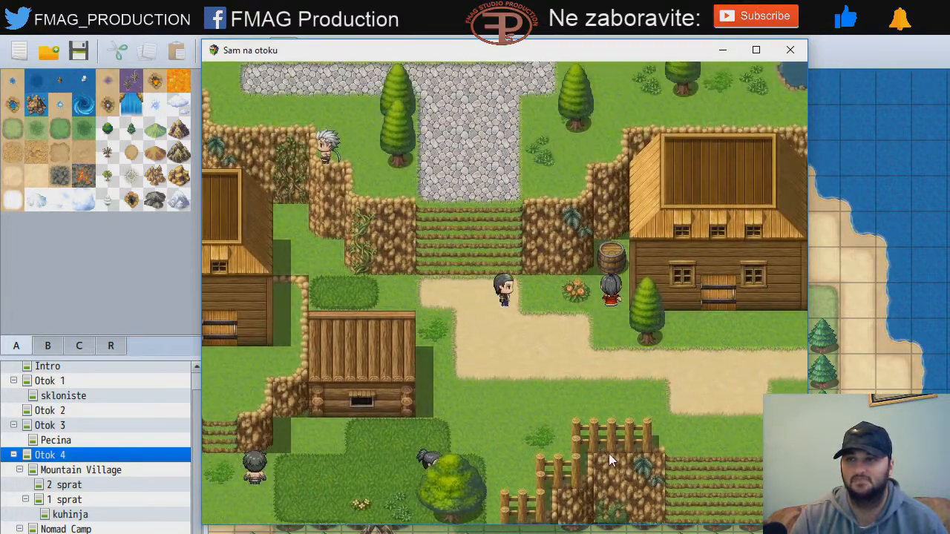
pyautogui.press('Down')
pyautogui.press('Right')
pyautogui.press('Up')
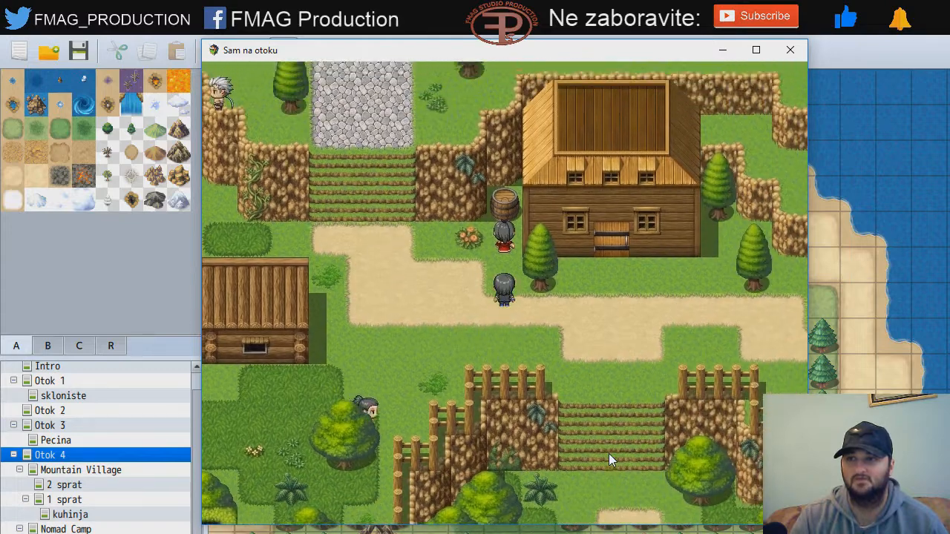
# Step: Climb the second stairs and follow the stone path northeast to the trees near the wooden bridge
pyautogui.press('Left')
pyautogui.press('Up')
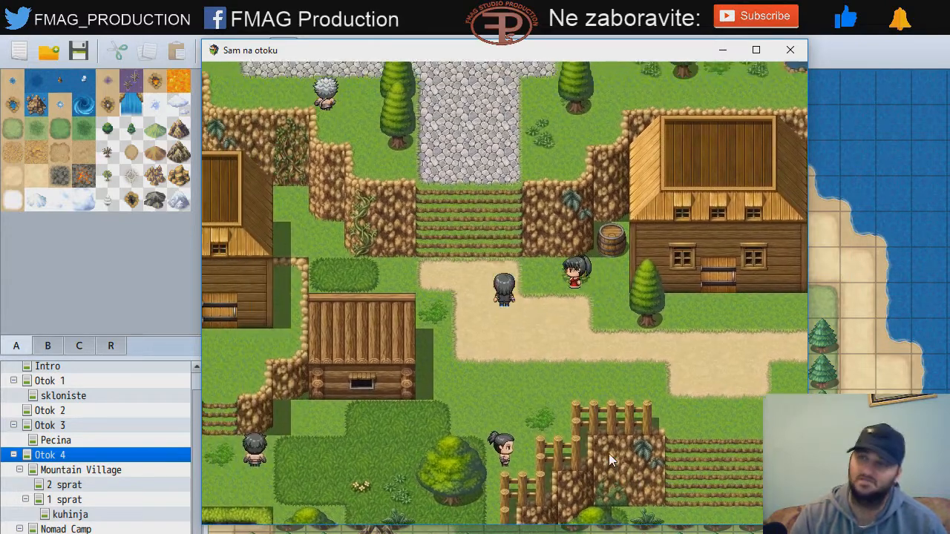
pyautogui.press('Left')
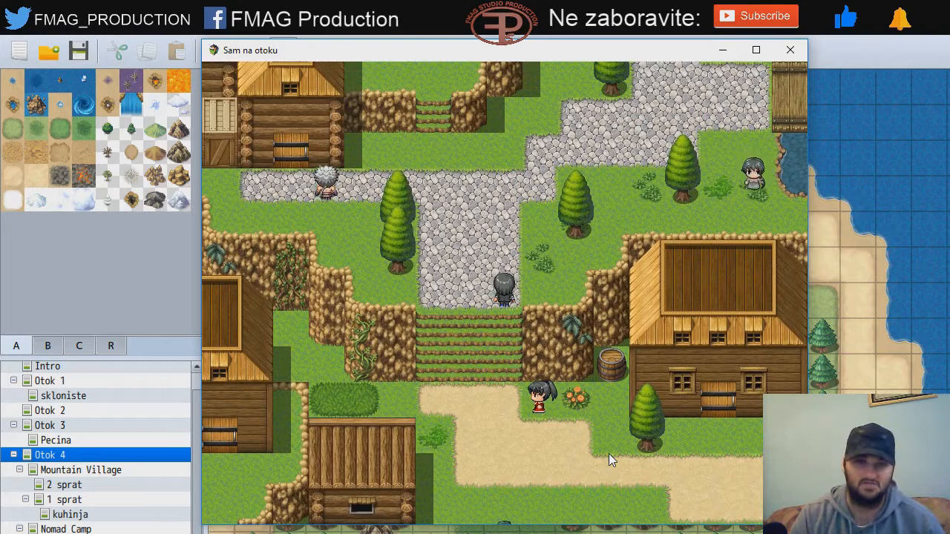
pyautogui.press('Up')
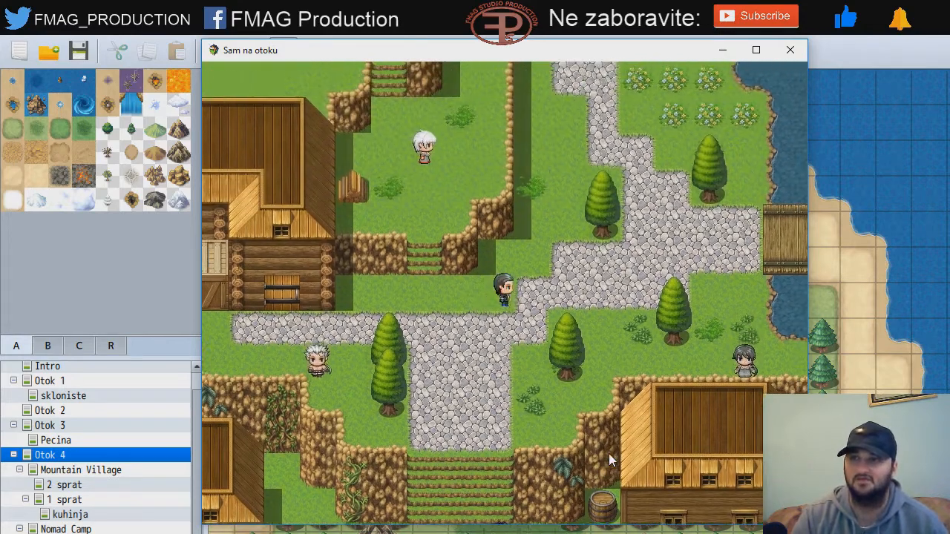
pyautogui.press('Right')
pyautogui.press('Up')
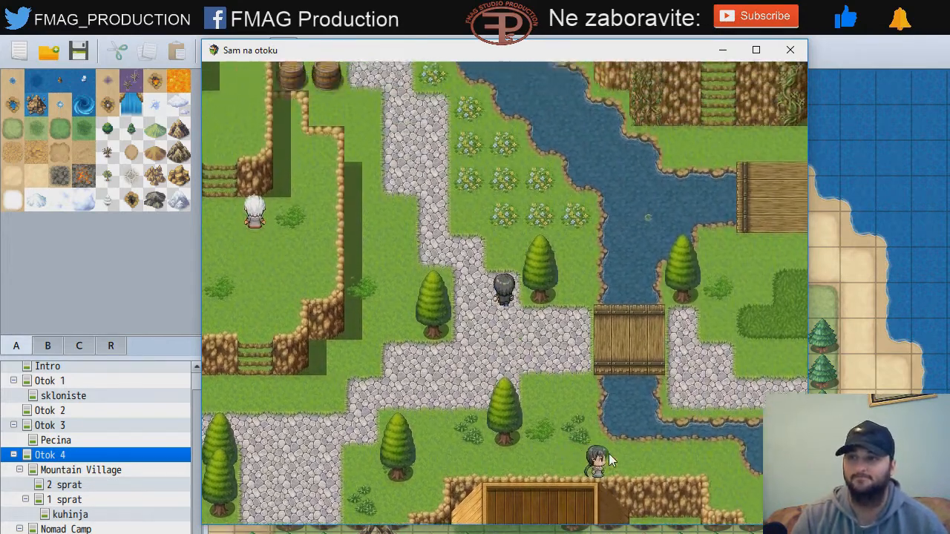
# Step: Lead the hero past the flower bed and across both wooden bridges to the stairs below the large house
pyautogui.press('Left')
pyautogui.press('Down')
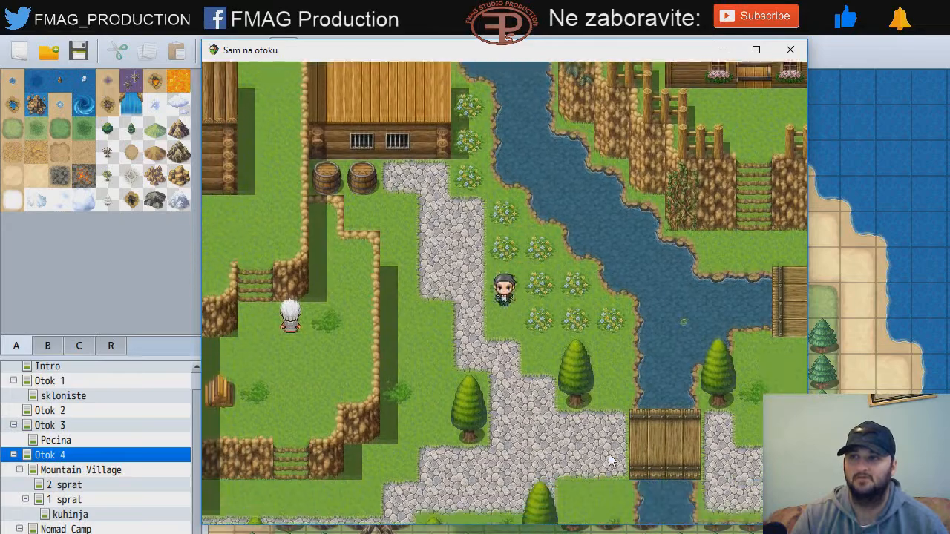
pyautogui.press('Right')
pyautogui.press('Up')
pyautogui.press('Up')
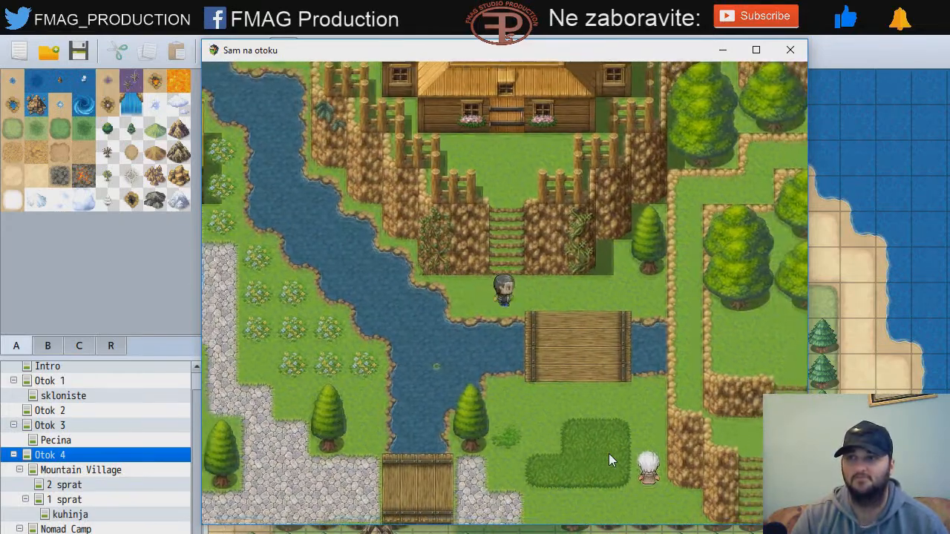
# Step: Climb the stairs into the large house, cross the rug and talk to the chief on the throne
pyautogui.press('Up')
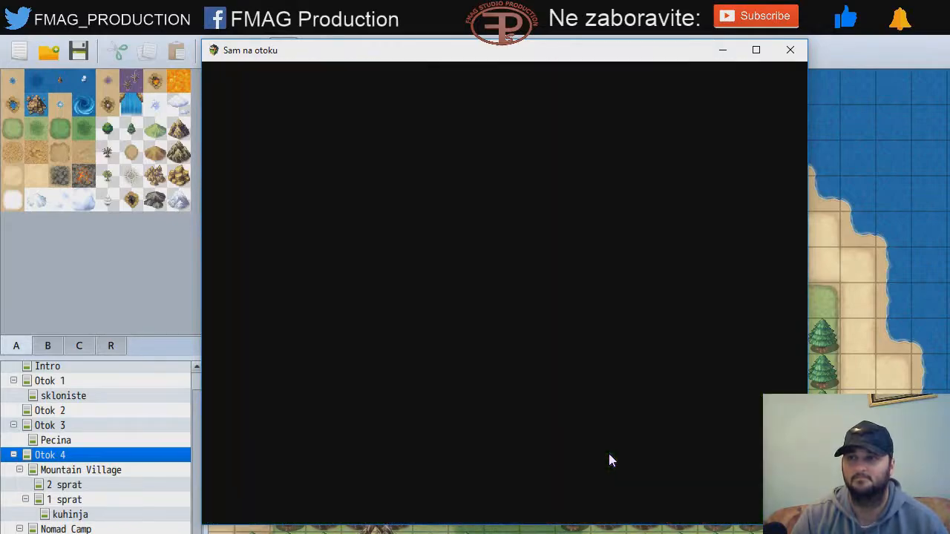
pyautogui.press('Up')
pyautogui.press('Right')
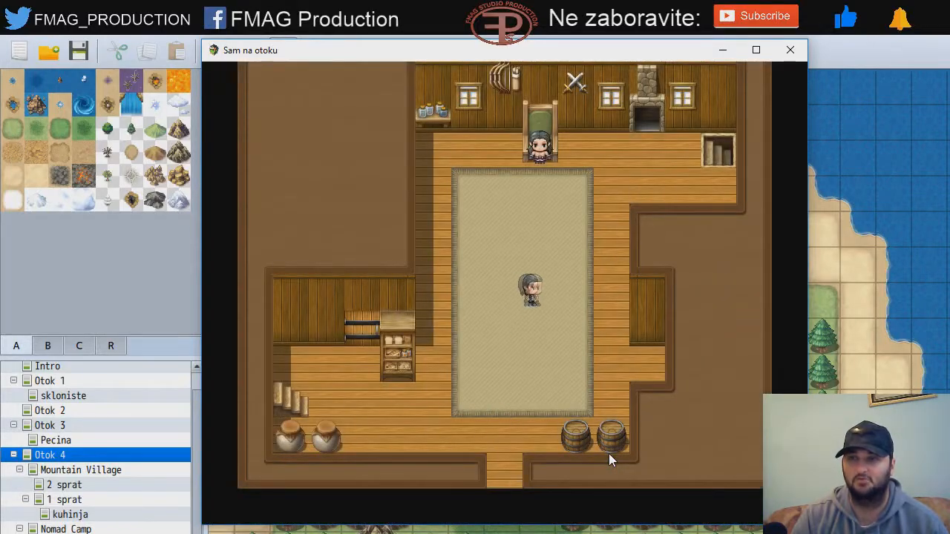
pyautogui.press('Up')
pyautogui.press('Up')
pyautogui.press('Return')
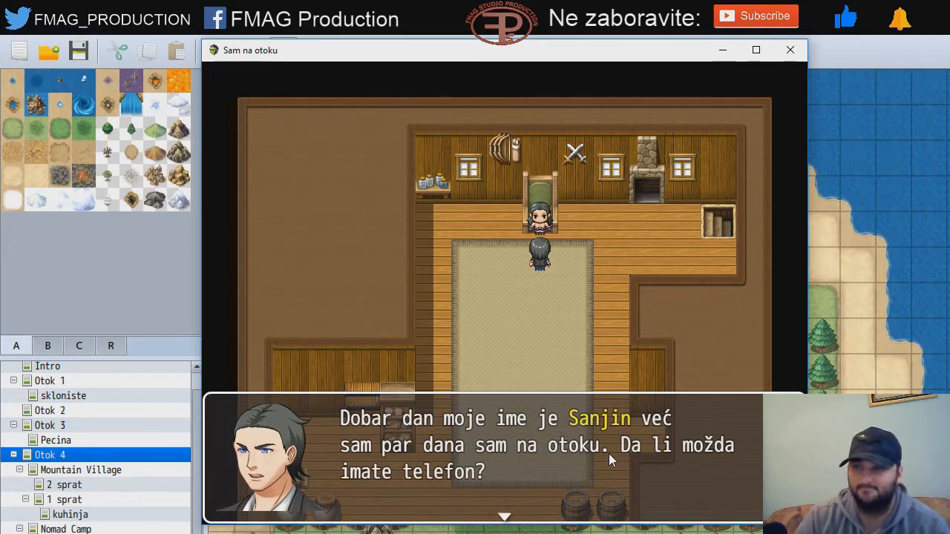
# Step: Follow the chief's dialogue about his abducted daughter and accept the quest with "U redu pomoći ću vam."
pyautogui.press('Return')
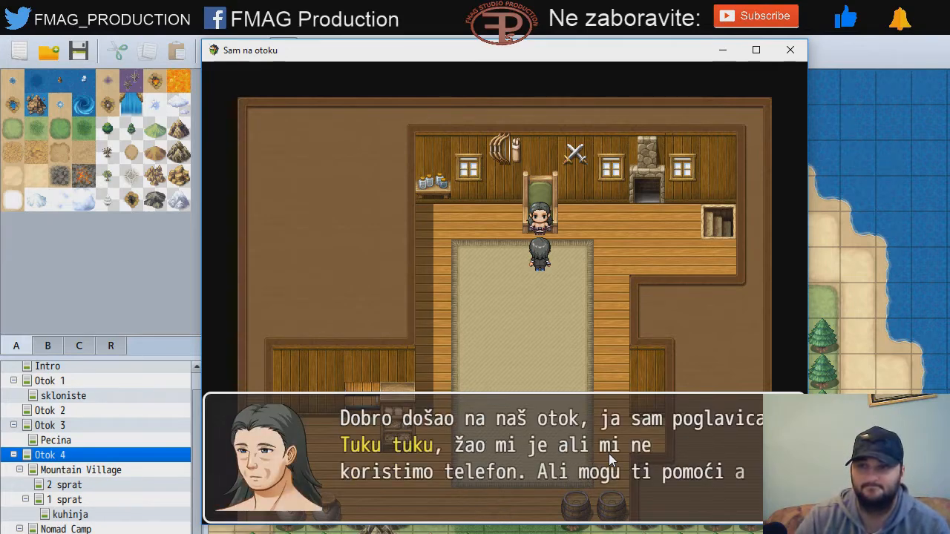
pyautogui.press('Return')
pyautogui.press('Return')
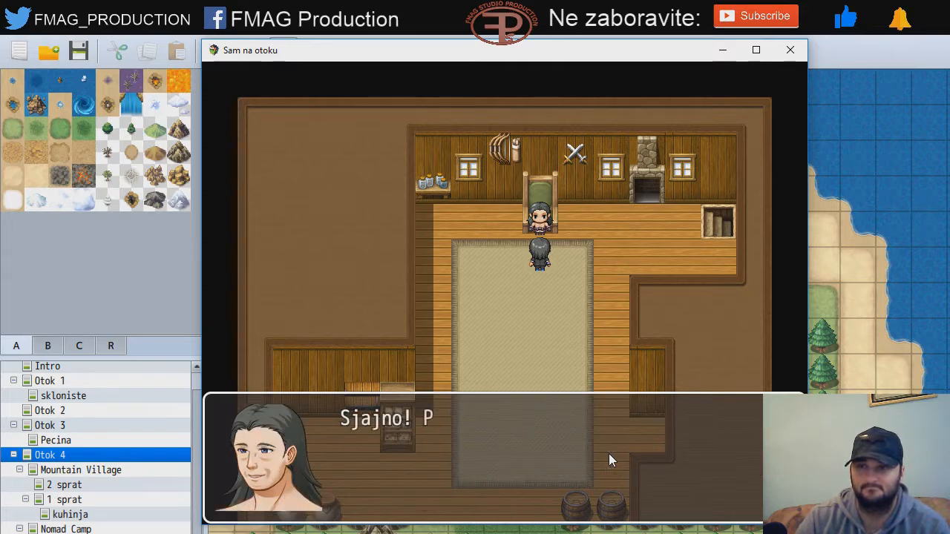
pyautogui.press('Down')
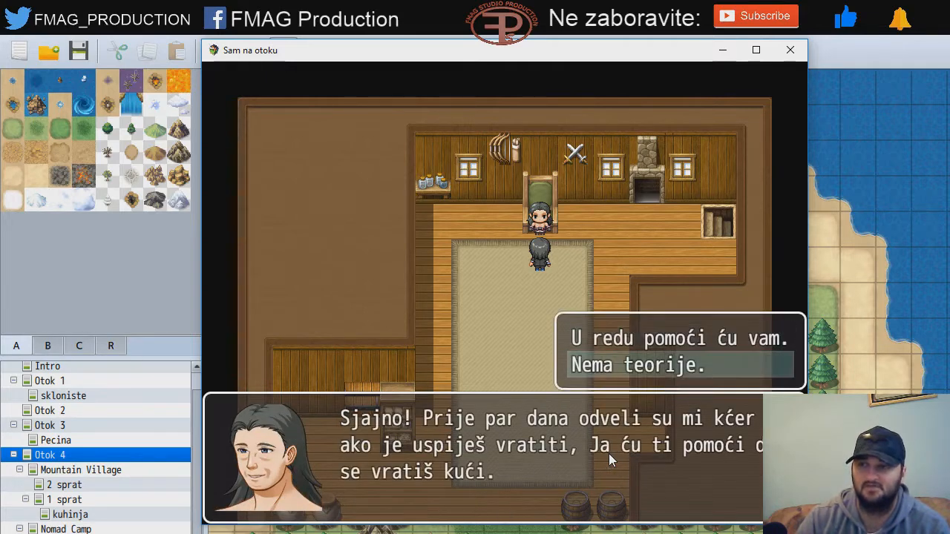
pyautogui.press('Up')
pyautogui.press('Down')
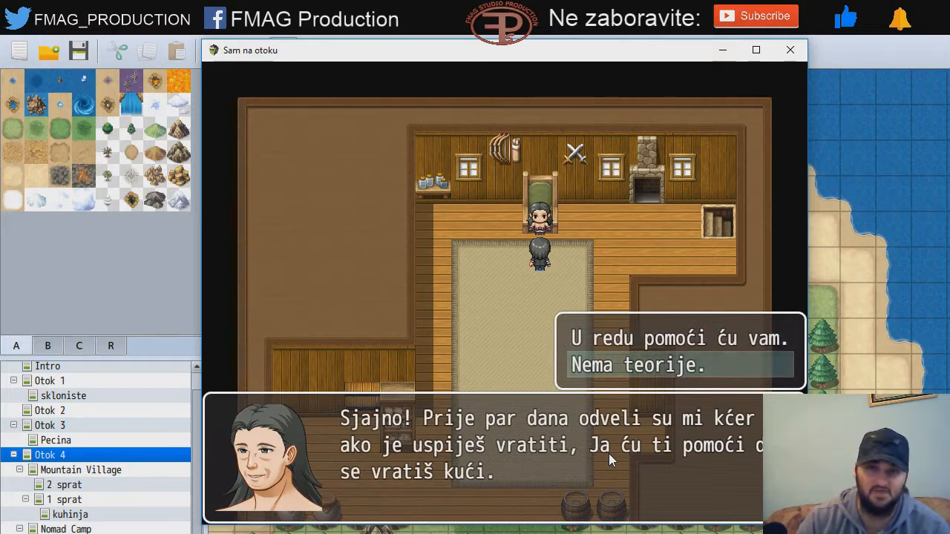
pyautogui.press('Up')
pyautogui.press('Return')
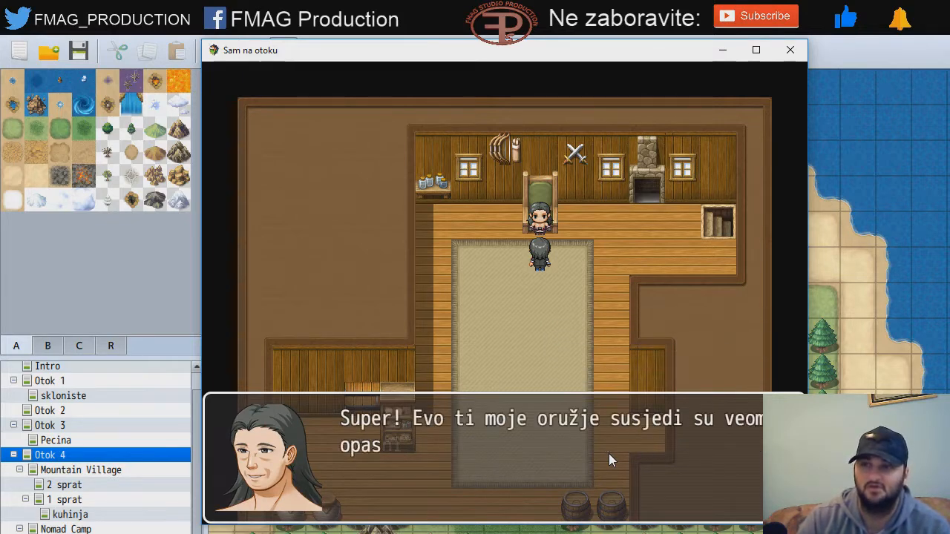
pyautogui.press('Return')
# Step: Step back from the chief and check the weapons in the hero's inventory
pyautogui.press('Down')
pyautogui.press('Down')
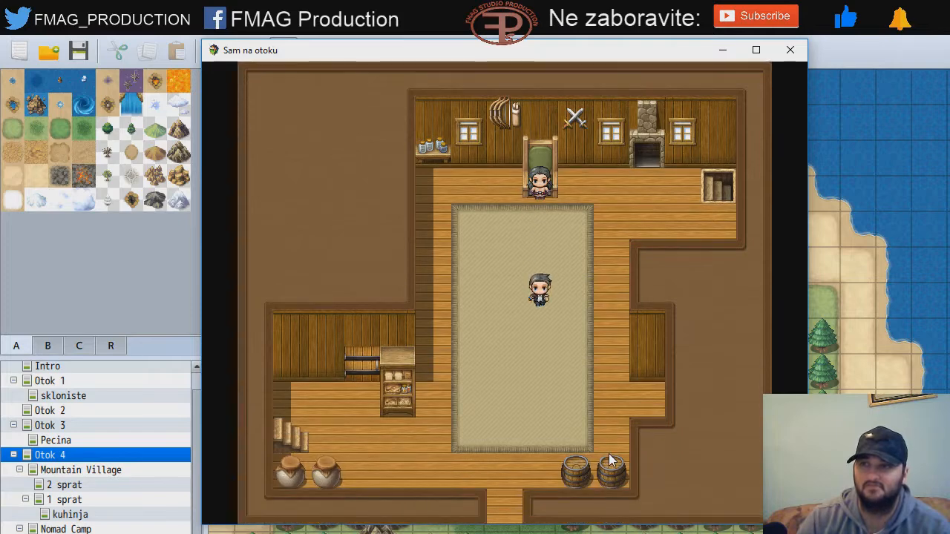
pyautogui.press('Escape')
pyautogui.press('Return')
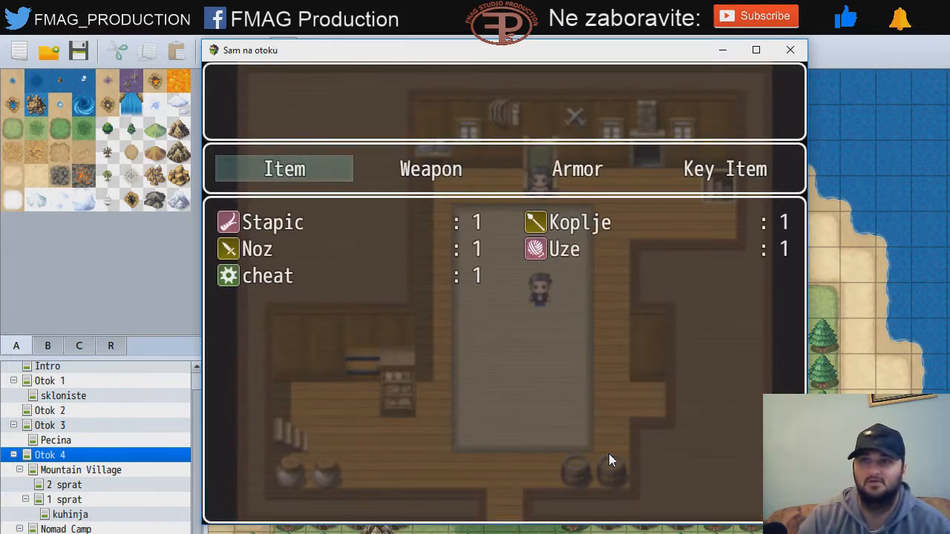
pyautogui.press('Right')
pyautogui.press('Right')
pyautogui.press('Left')
pyautogui.press('Return')
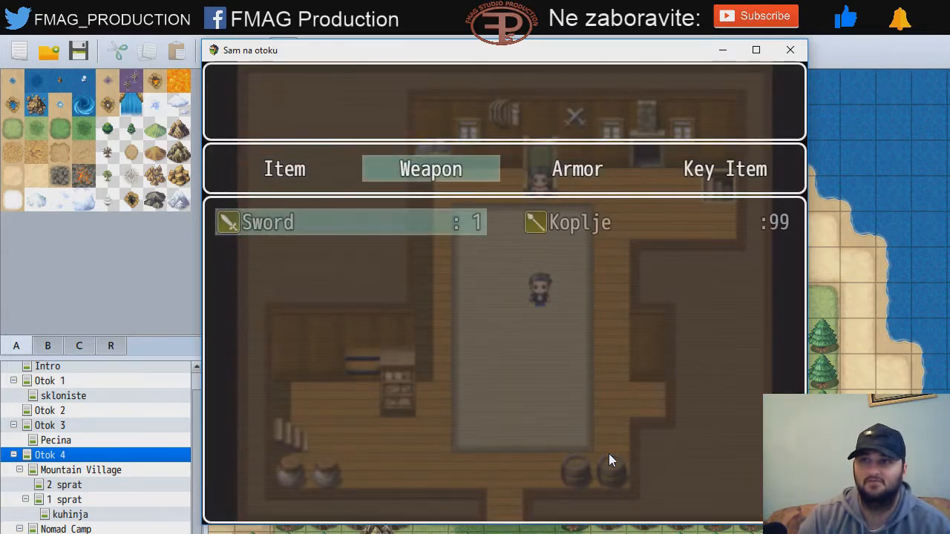
pyautogui.press('Escape')
pyautogui.press('Escape')
# Step: Equip the hero with the Sword in the weapon slot
pyautogui.press('Down')
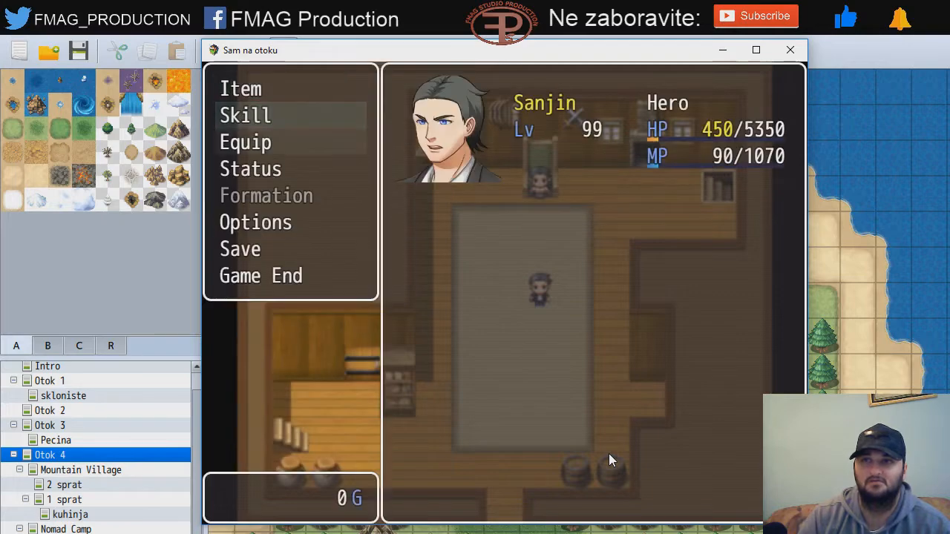
pyautogui.press('Down')
pyautogui.press('Return')
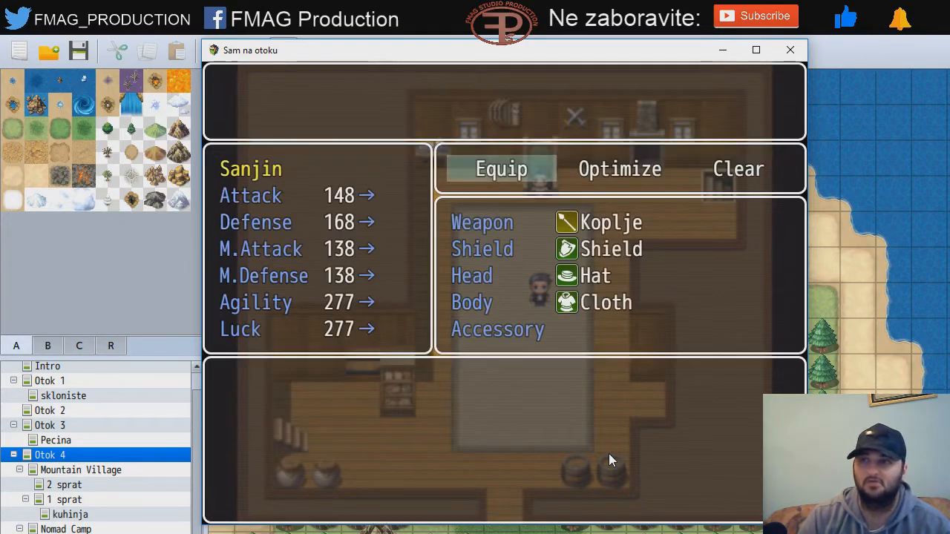
pyautogui.press('Return')
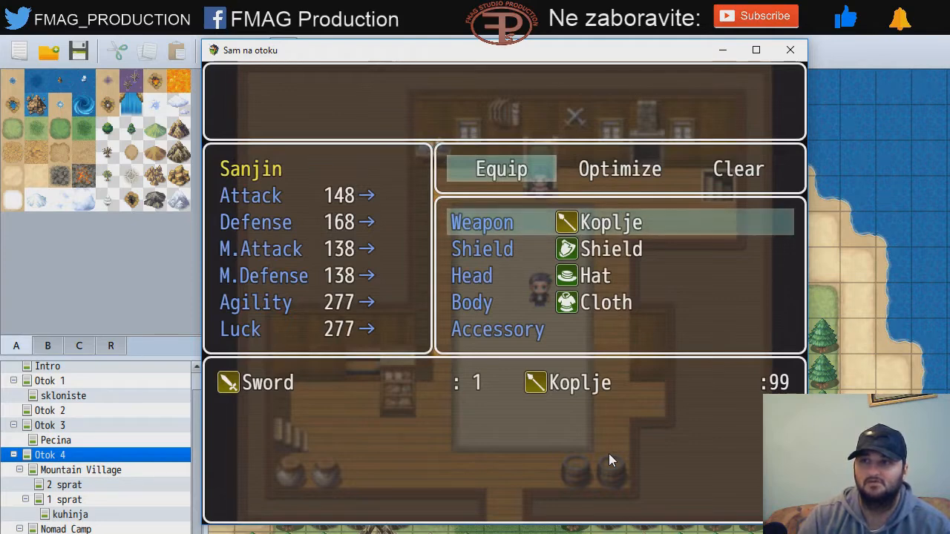
pyautogui.press('Return')
pyautogui.press('Right')
pyautogui.press('Left')
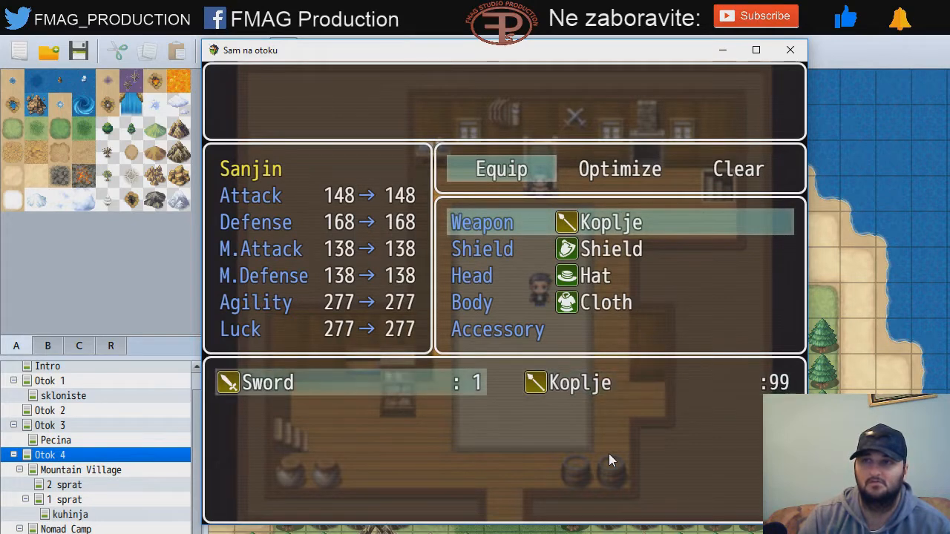
pyautogui.press('Return')
pyautogui.press('Escape')
pyautogui.press('Escape')
pyautogui.press('Escape')
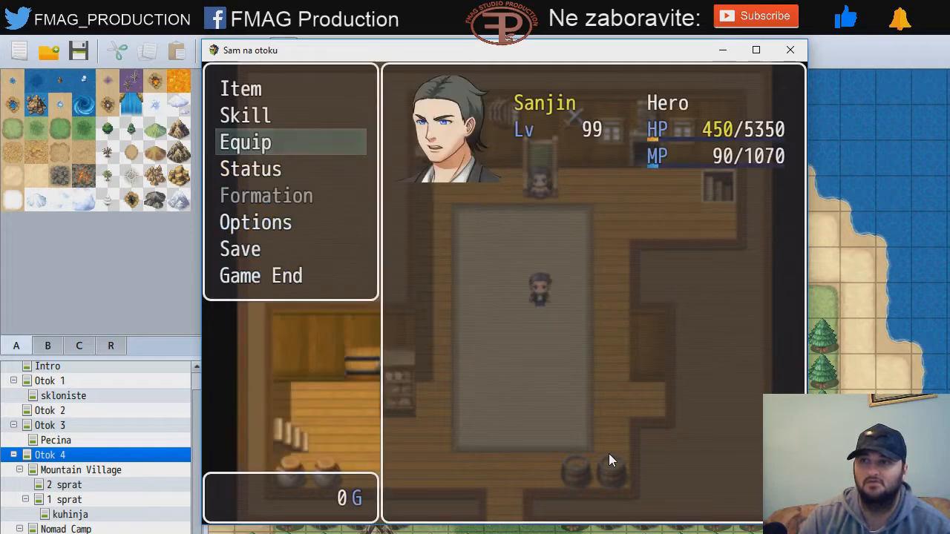
# Step: Return to the map and walk the hero from the rug to the kitchen doorway beside the food shelf
pyautogui.press('Down')
pyautogui.press('Down')
pyautogui.press('Down')
pyautogui.press('Escape')
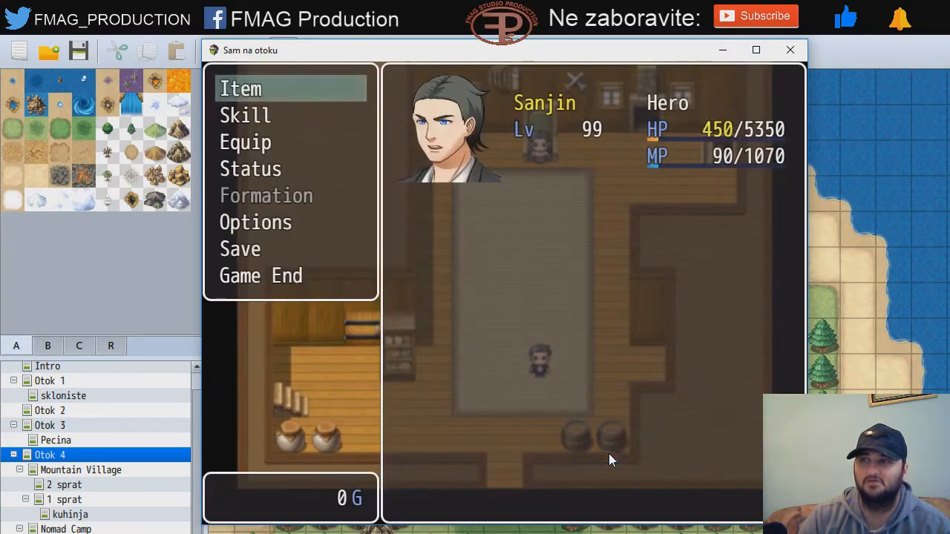
pyautogui.press('Escape')
pyautogui.press('Left')
pyautogui.press('Down')
pyautogui.press('Left')
pyautogui.press('Left')
pyautogui.press('Up')
pyautogui.press('Up')
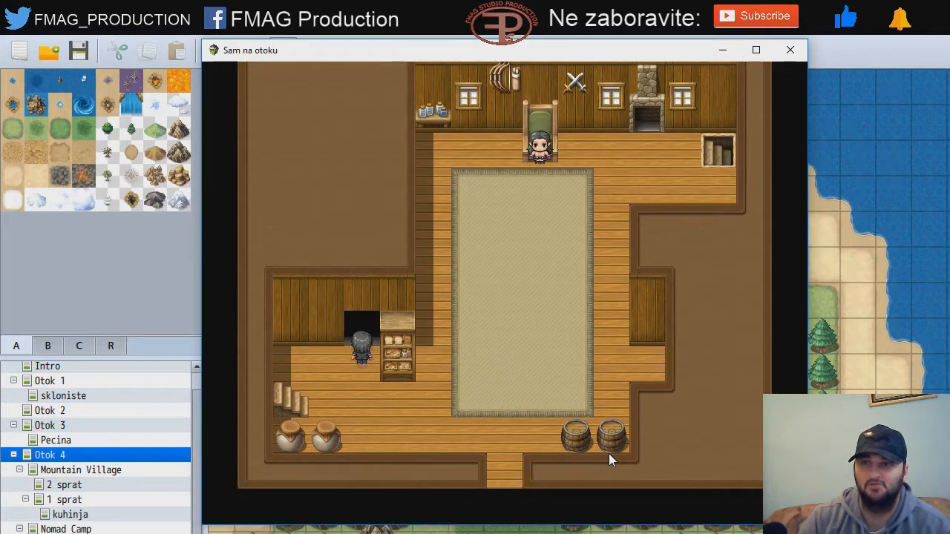
# Step: Enter the kitchen and bring the hero up to the roast dish on the dining table
pyautogui.press('Right')
pyautogui.press('Right')
pyautogui.press('Up')
pyautogui.press('Up')
# Step: Check the hero's HP in the game menu repeatedly while standing at the dining table
pyautogui.press('Escape')
pyautogui.press('Escape')
pyautogui.press('Escape')
pyautogui.press('Escape')
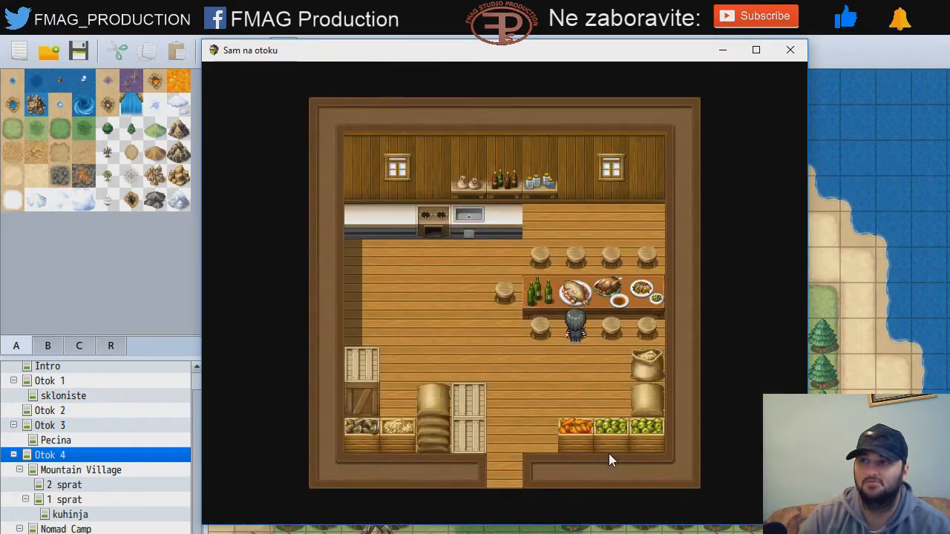
pyautogui.press('Escape')
pyautogui.press('Escape')
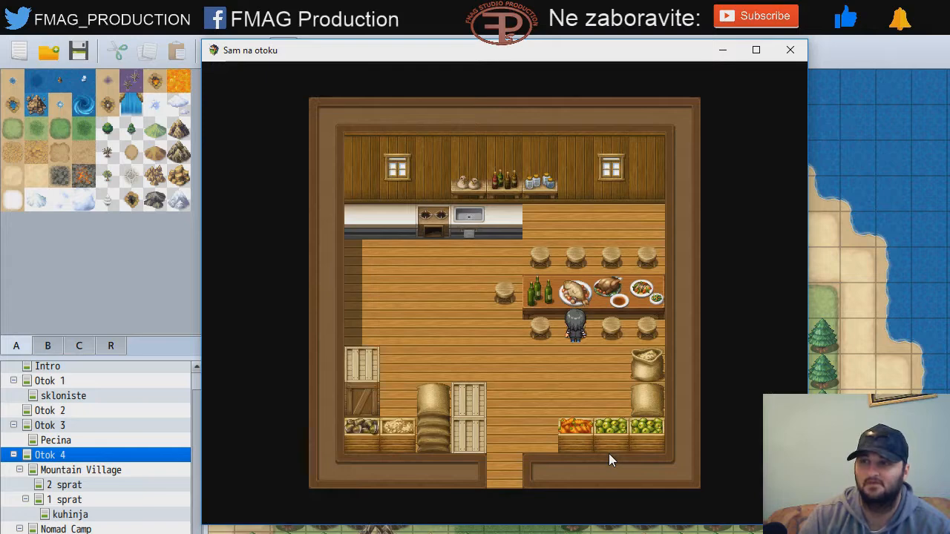
pyautogui.press('Escape')
pyautogui.press('Escape')
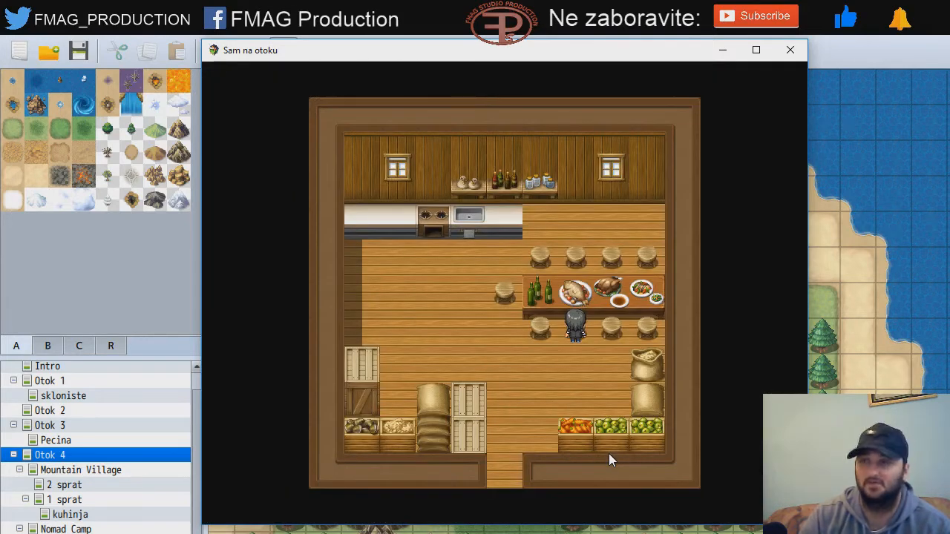
pyautogui.press('Escape')
pyautogui.press('Escape')
# Step: Leave the kitchen and the chief's house and lead the hero back to the lower wooden bridge
pyautogui.press('Left')
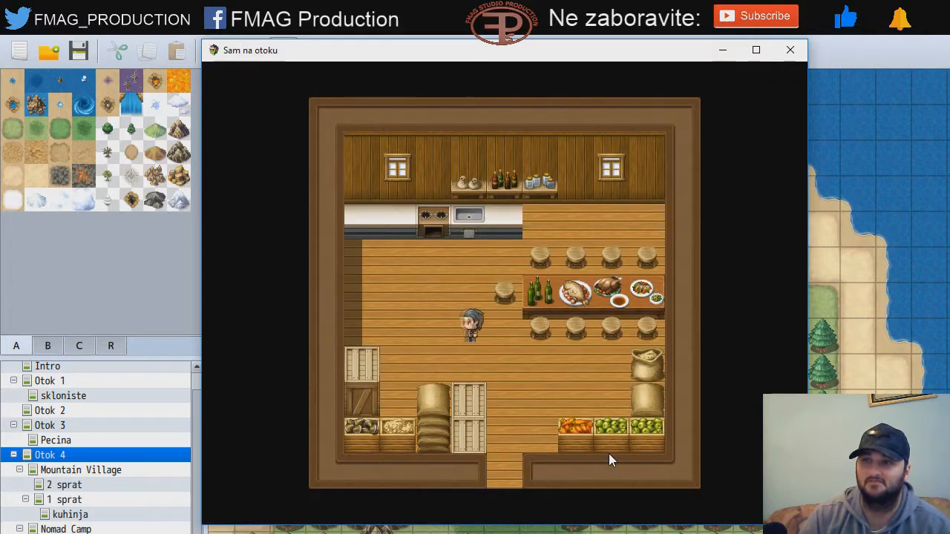
pyautogui.press('Down')
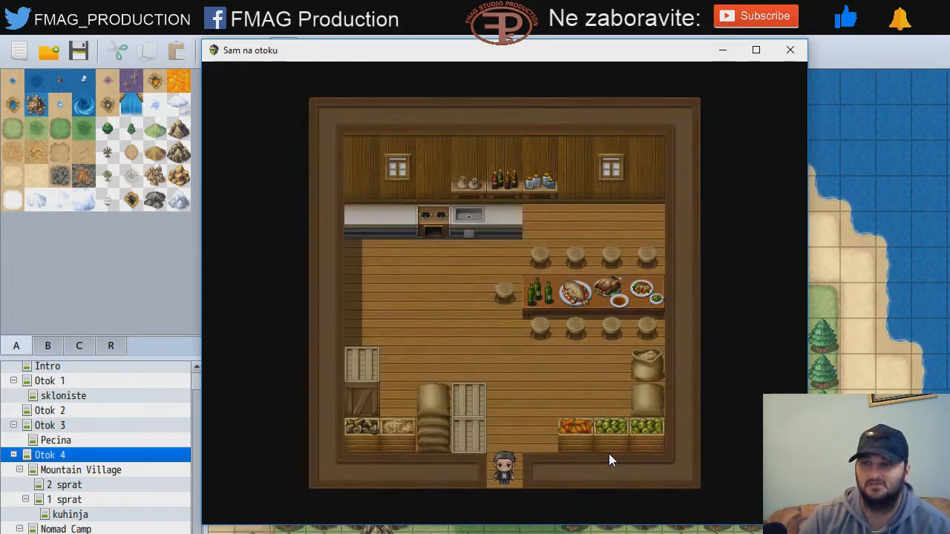
pyautogui.press('Right')
pyautogui.press('Down')
pyautogui.press('Down')
pyautogui.press('Left')
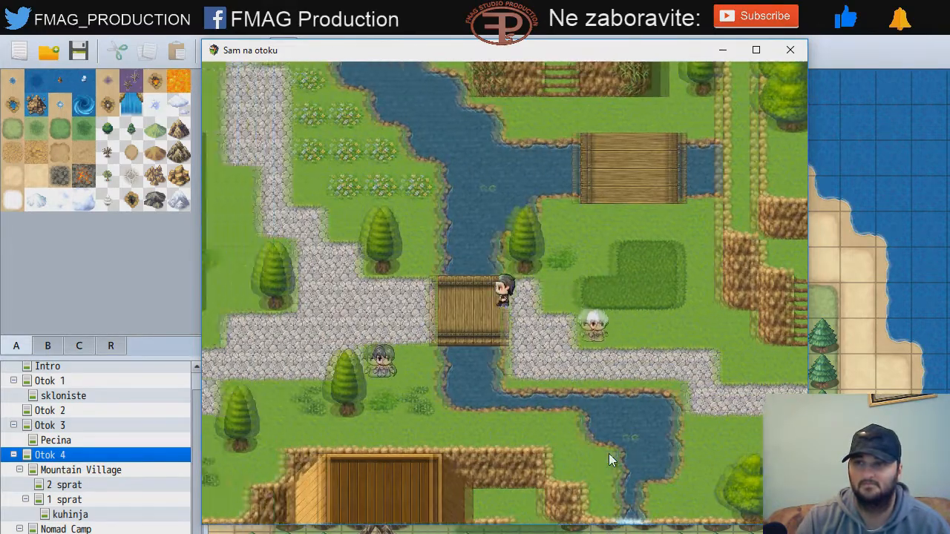
# Step: Lead the hero south through the village, past the villagers and small log house, and down the first stairs
pyautogui.press('Down')
pyautogui.press('Left')
pyautogui.press('Down')
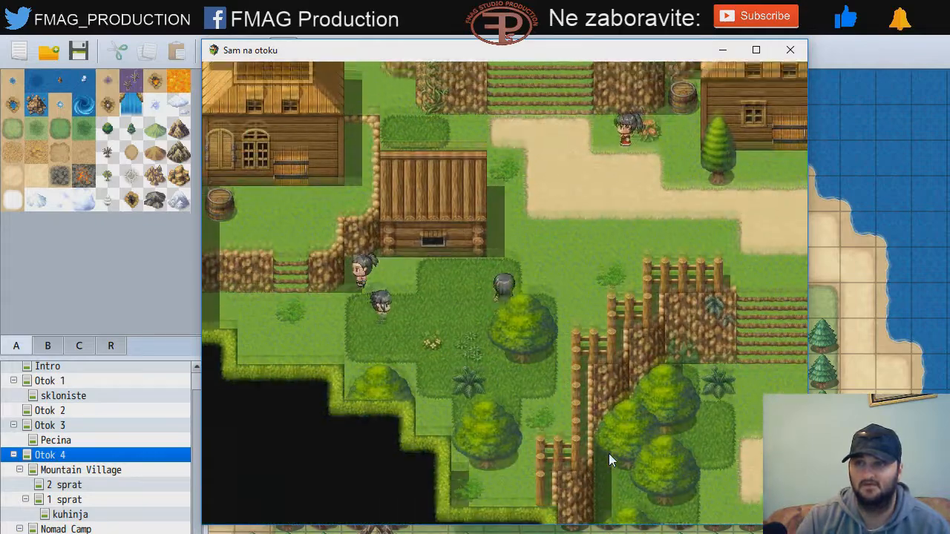
pyautogui.press('Up')
pyautogui.press('Right')
pyautogui.press('Down')
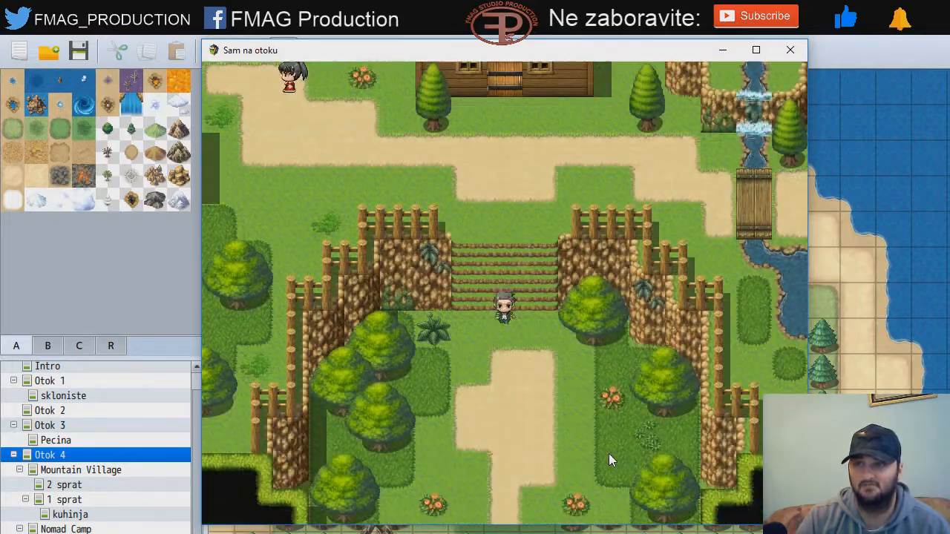
# Step: Exit the village, cross the world map and enter the nomad camp
pyautogui.press('Down')
pyautogui.press('Right')
pyautogui.press('Down')
pyautogui.press('Right')
pyautogui.press('Down')
pyautogui.press('Left')
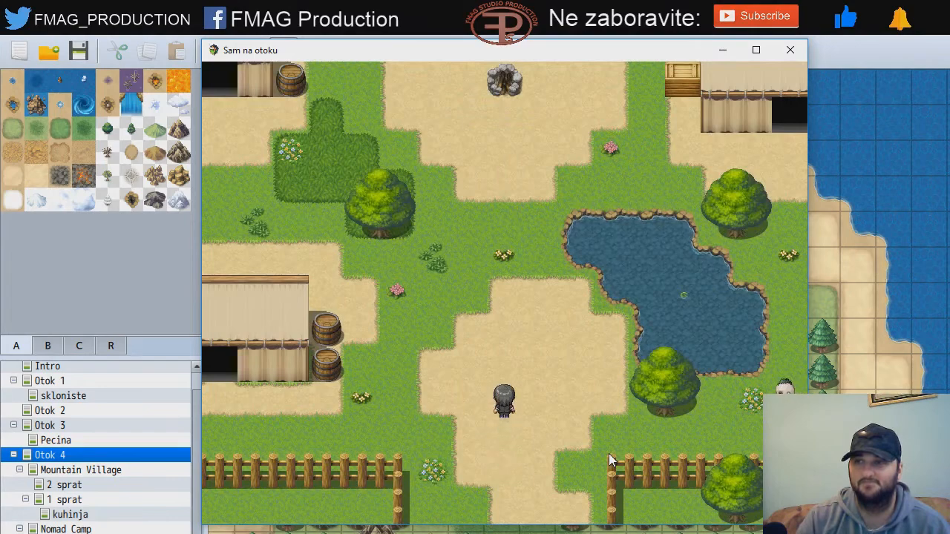
# Step: Walk the hero north through the camp, past the fire pit and trees, to the clearing below the large tent
pyautogui.press('Up')
pyautogui.press('Left')
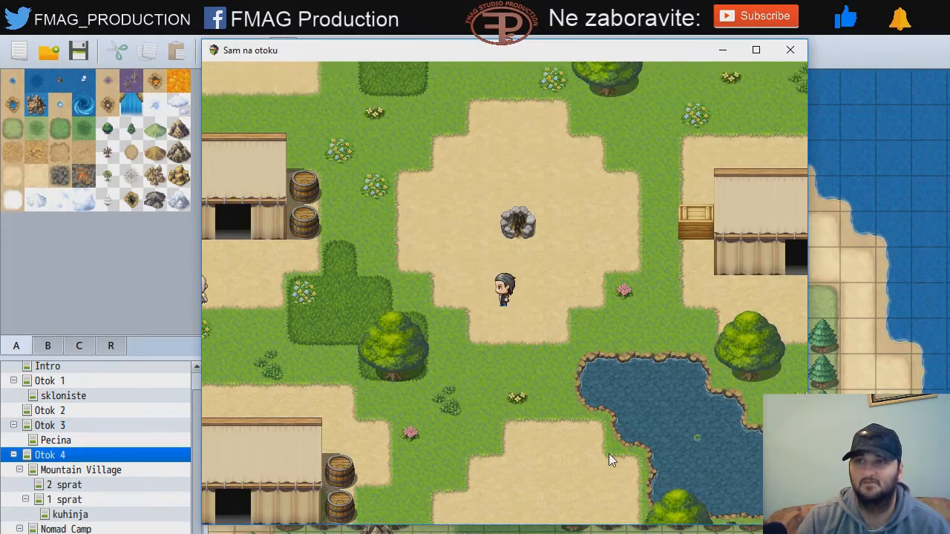
pyautogui.press('Up')
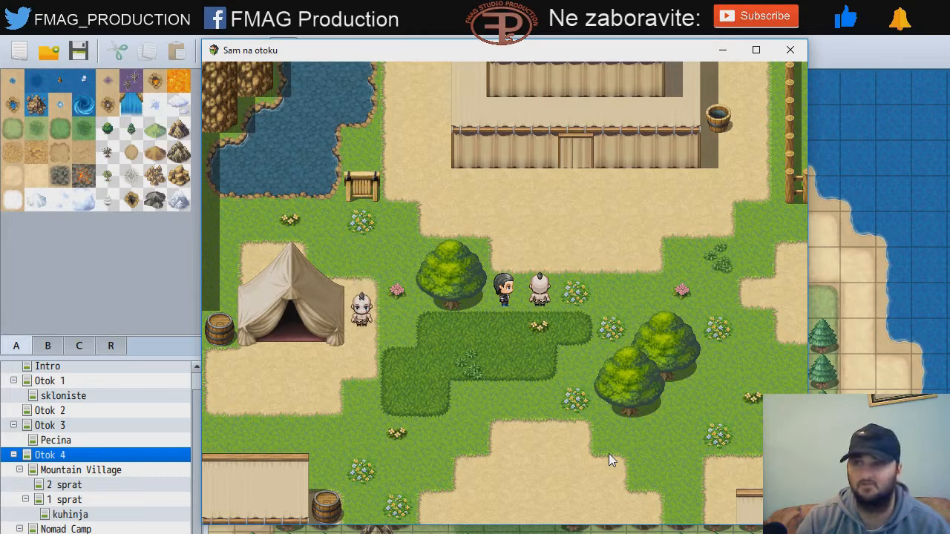
pyautogui.press('Up')
pyautogui.press('Down')
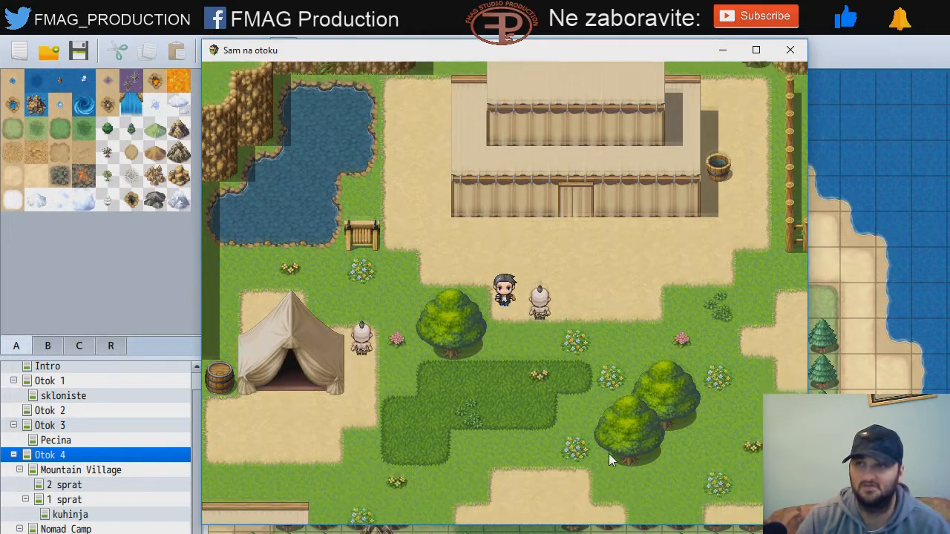
# Step: Enter the large tent and defeat the Kanibal in battle
pyautogui.press('Right')
pyautogui.press('Up')
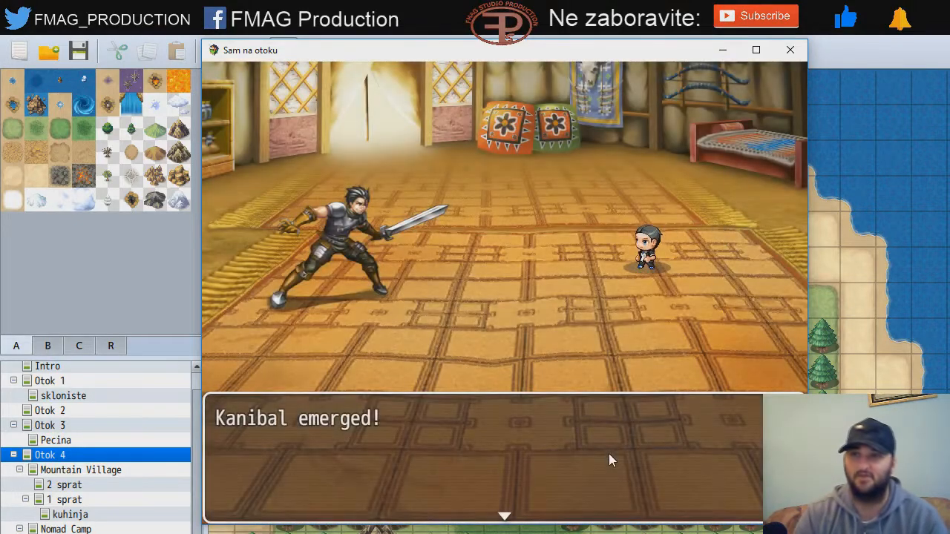
pyautogui.press('Return')
pyautogui.press('Return')
pyautogui.press('Return')
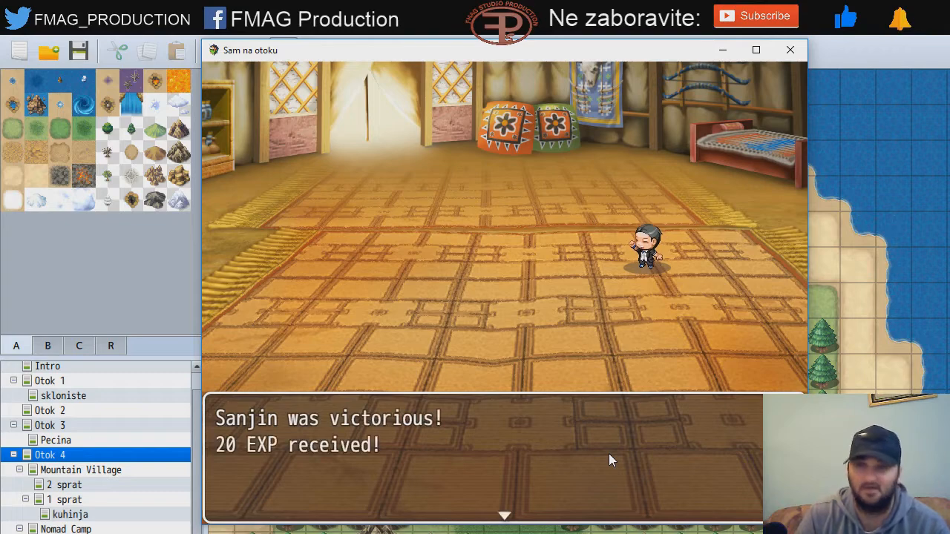
pyautogui.press('Return')
pyautogui.press('Return')
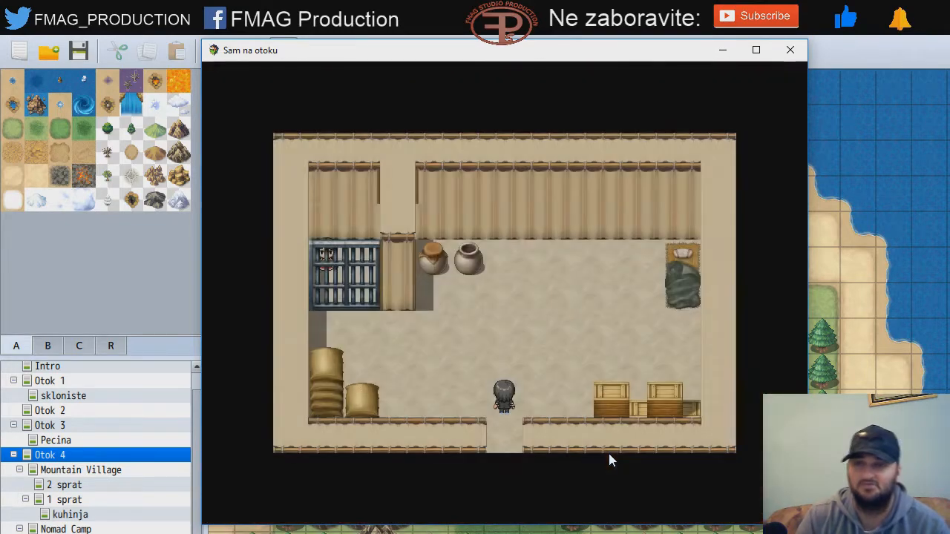
# Step: Re-enter the large tent, walk the hero toward the cage and open the game menu to check his HP
pyautogui.press('Up')
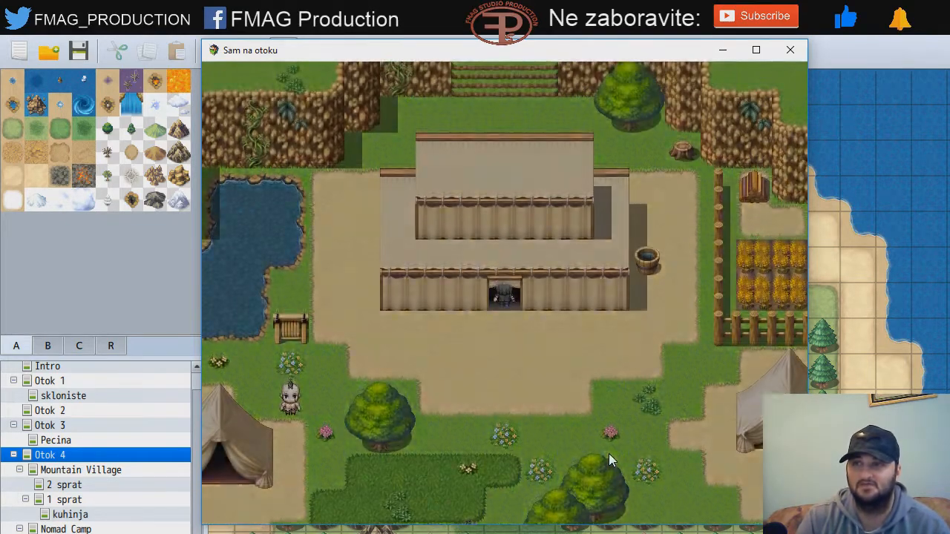
pyautogui.press('Up')
pyautogui.press('Down')
pyautogui.press('Left')
pyautogui.press('Left')
pyautogui.press('Left')
pyautogui.press('Escape')
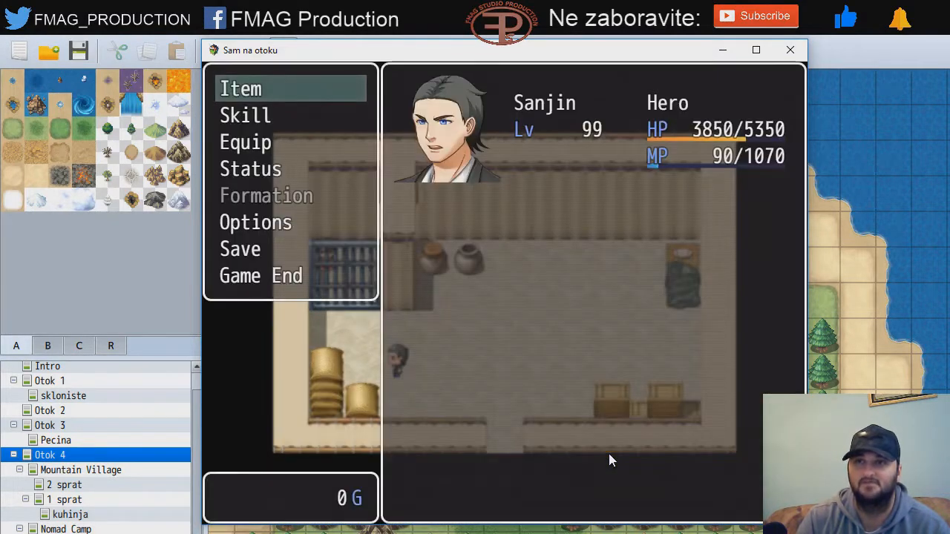
# Step: Check the hero's key items in the inventory and return to the tent
pyautogui.press('Return')
pyautogui.press('Right')
pyautogui.press('Right')
pyautogui.press('Right')
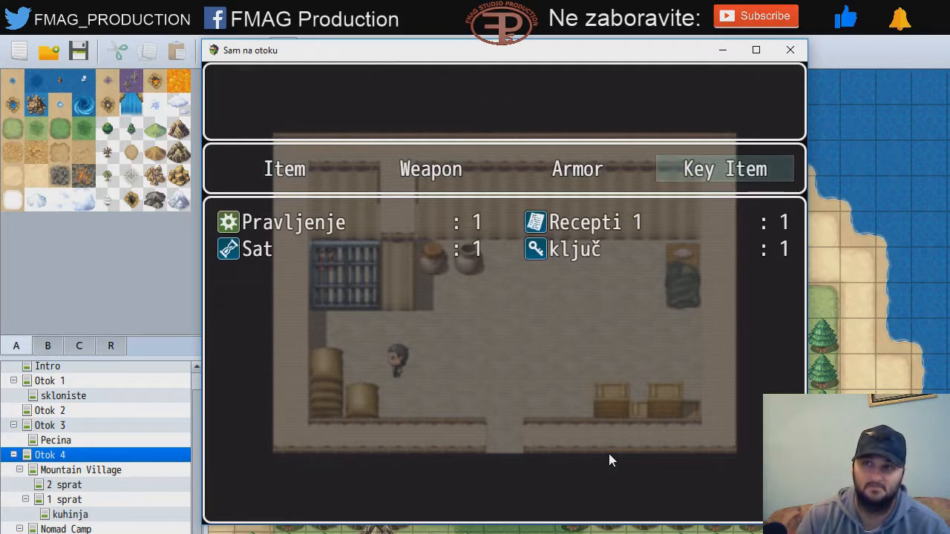
pyautogui.press('Escape')
pyautogui.press('Escape')
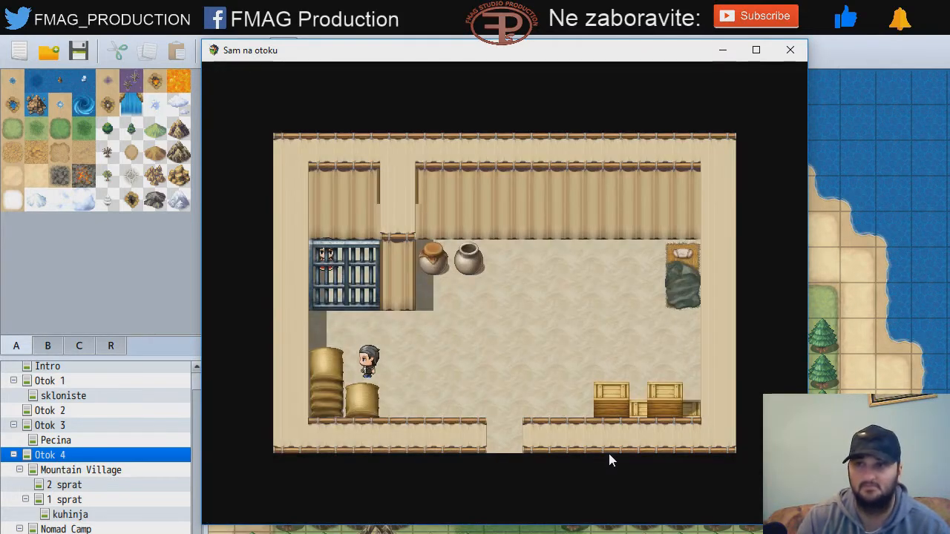
# Step: Walk the hero up to the cage, open it and go through the dialogue with the chief's daughter
pyautogui.press('Up')
pyautogui.press('Return')
pyautogui.press('Return')
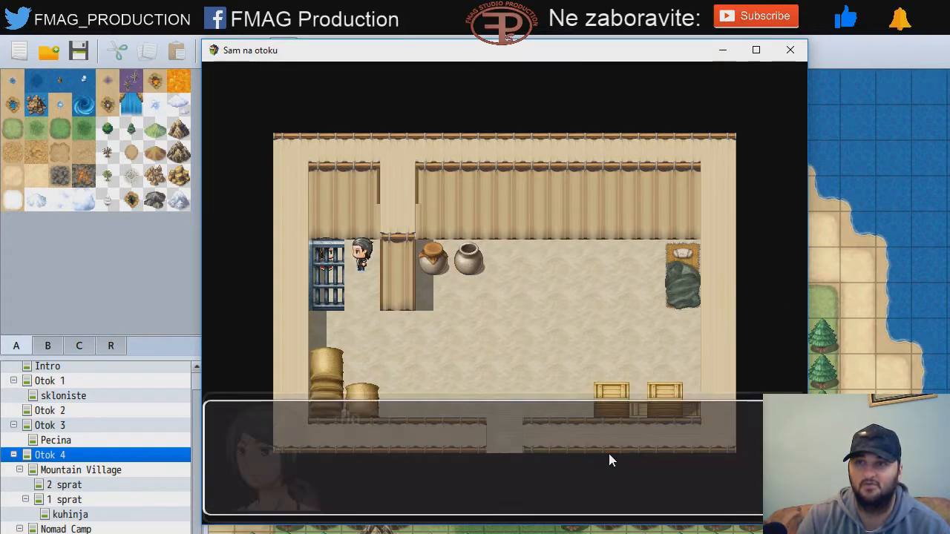
pyautogui.press('Return')
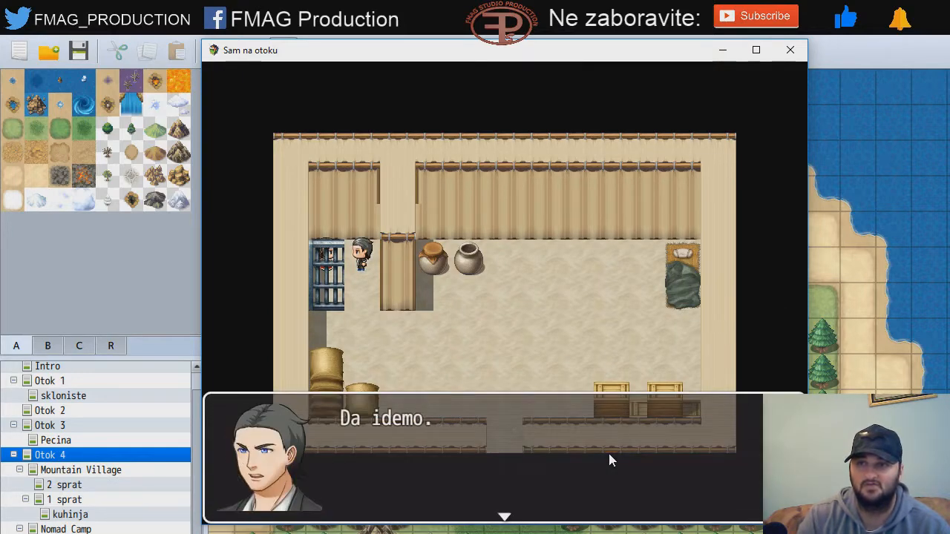
pyautogui.press('Return')
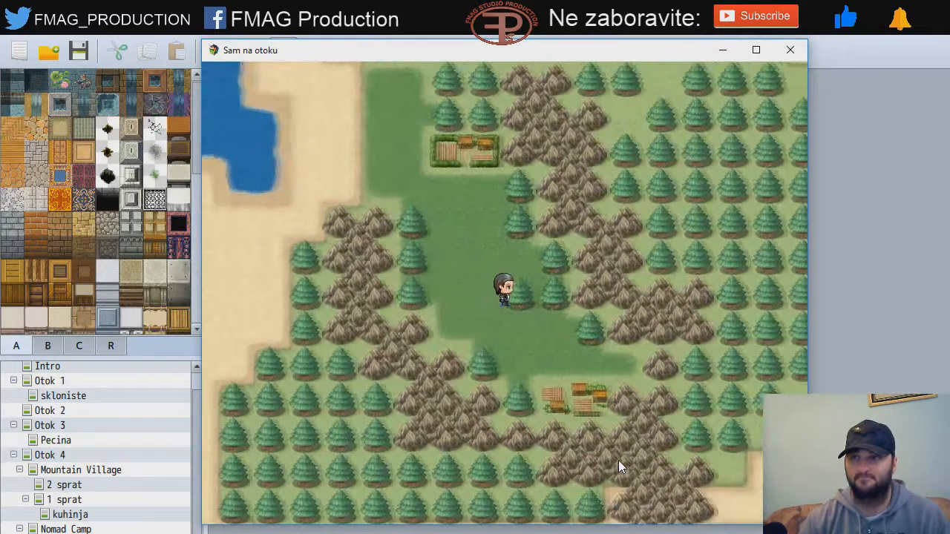
# Step: Enter the nomad camp from the world map and walk the hero north past the fire pit into the large tent
pyautogui.click(618, 460)
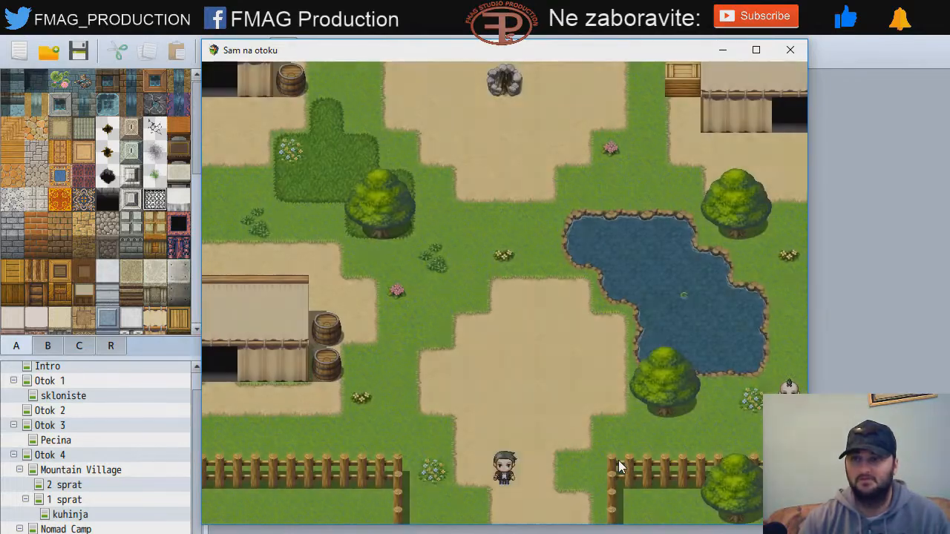
pyautogui.press('Up')
pyautogui.press('Right')
pyautogui.press('Up')
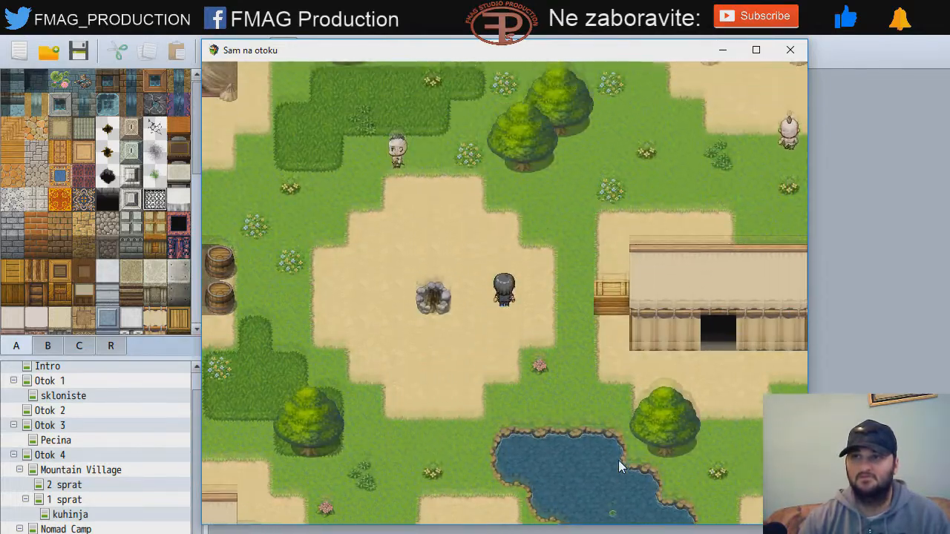
pyautogui.press('Left')
pyautogui.press('Up')
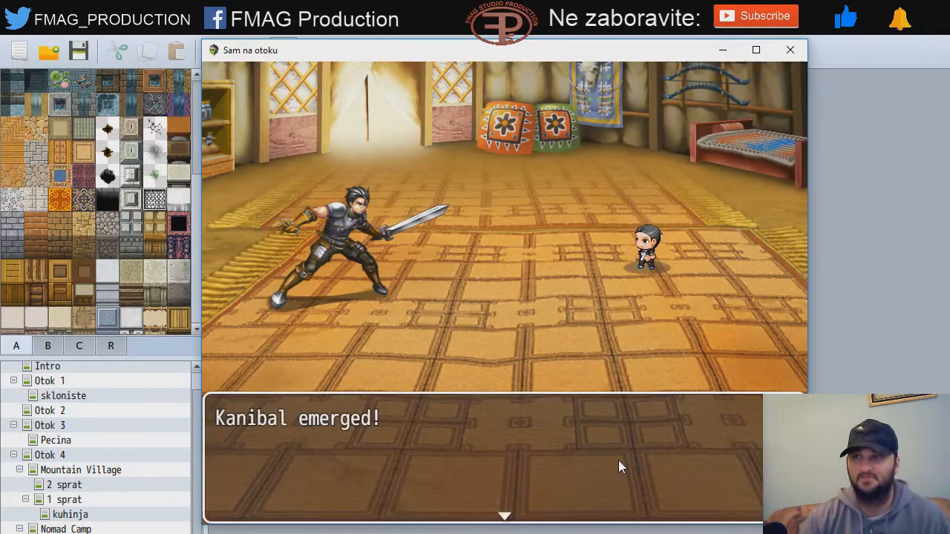
# Step: Fight the Kanibal with normal attacks and finish the battle
pyautogui.press('Return')
pyautogui.press('Return')
pyautogui.press('Return')
pyautogui.press('Return')
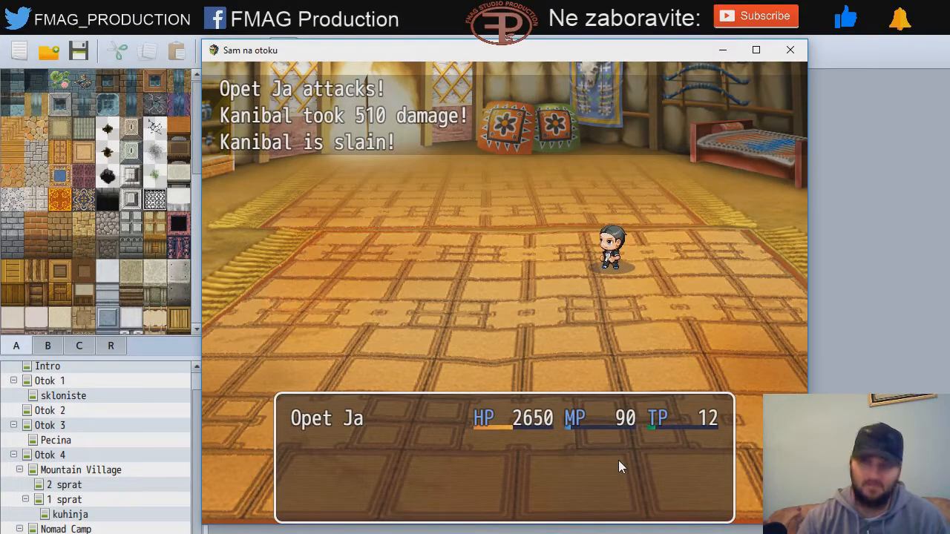
pyautogui.press('Return')
pyautogui.press('Return')
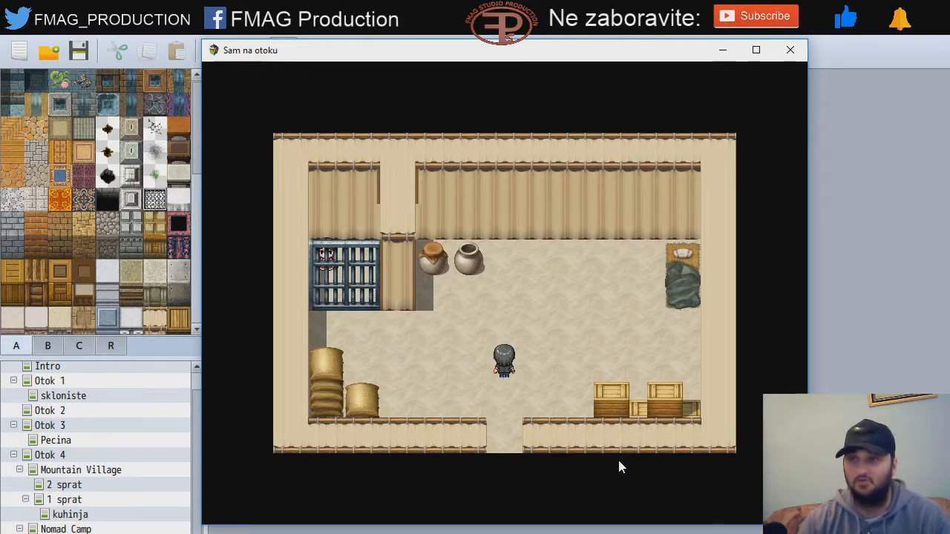
# Step: Walk the hero across the tent to the cage, open it and complete the rescue dialogue with the daughter
pyautogui.press('Left')
pyautogui.press('Left')
pyautogui.press('Left')
pyautogui.press('Left')
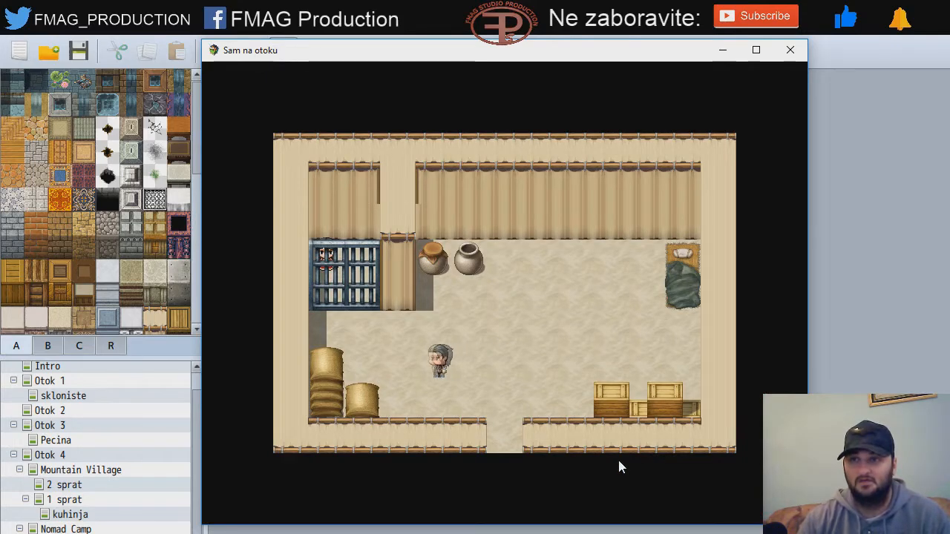
pyautogui.press('Up')
pyautogui.press('Return')
pyautogui.press('Return')
pyautogui.press('Up')
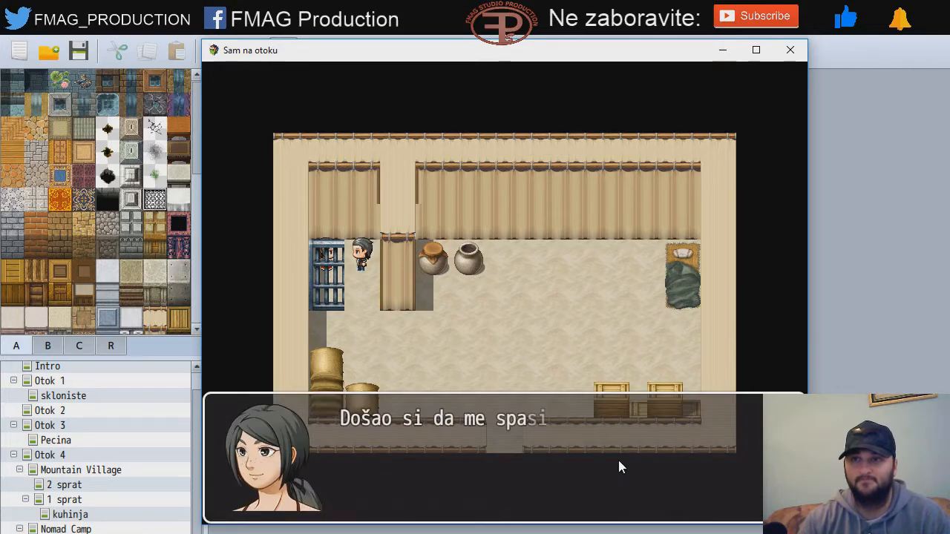
pyautogui.press('Return')
pyautogui.press('Return')
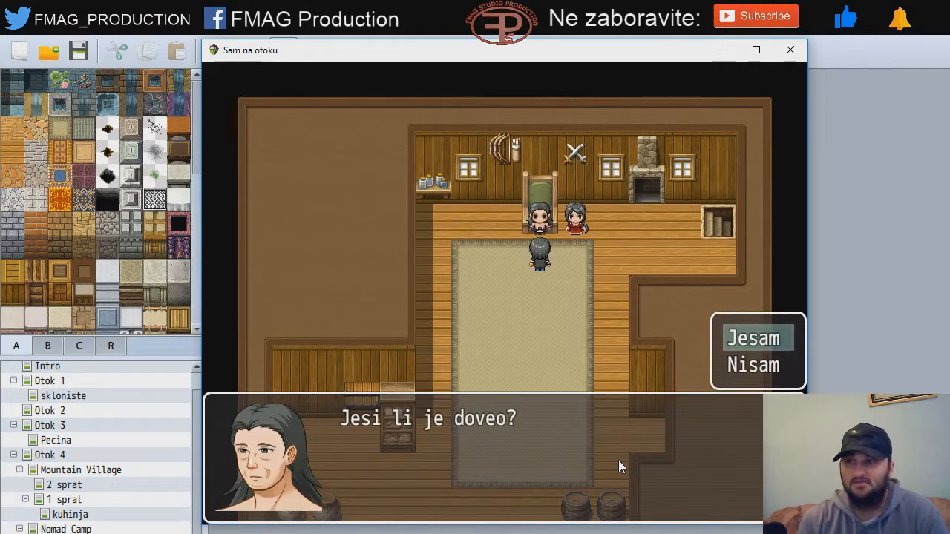
# Step: Answer the chief's question with "Jesam" and choose "Idem kući" as the reward
pyautogui.press('Return')
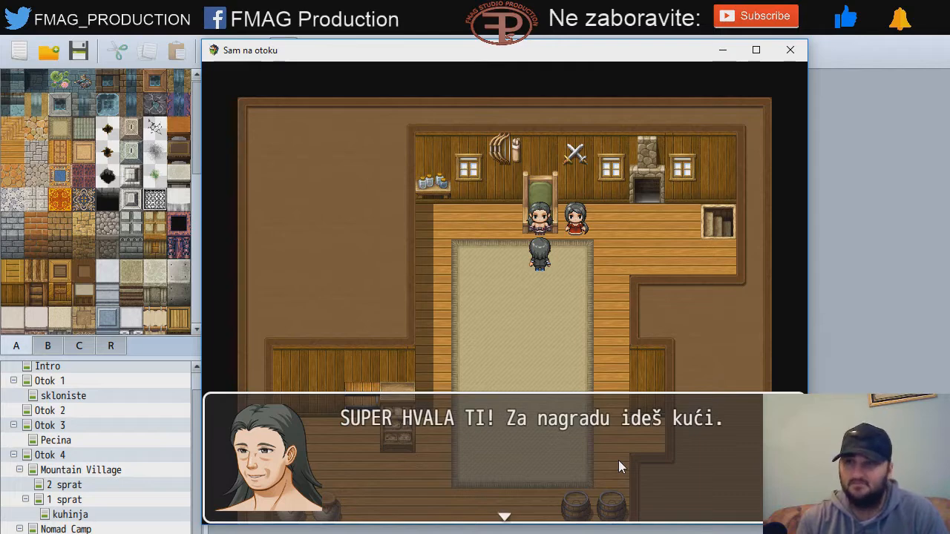
pyautogui.press('Return')
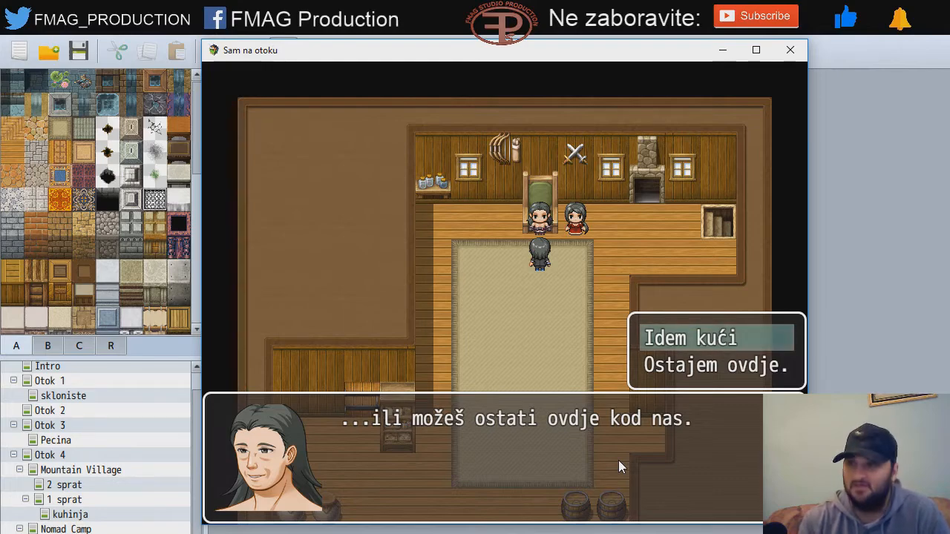
pyautogui.press('Return')
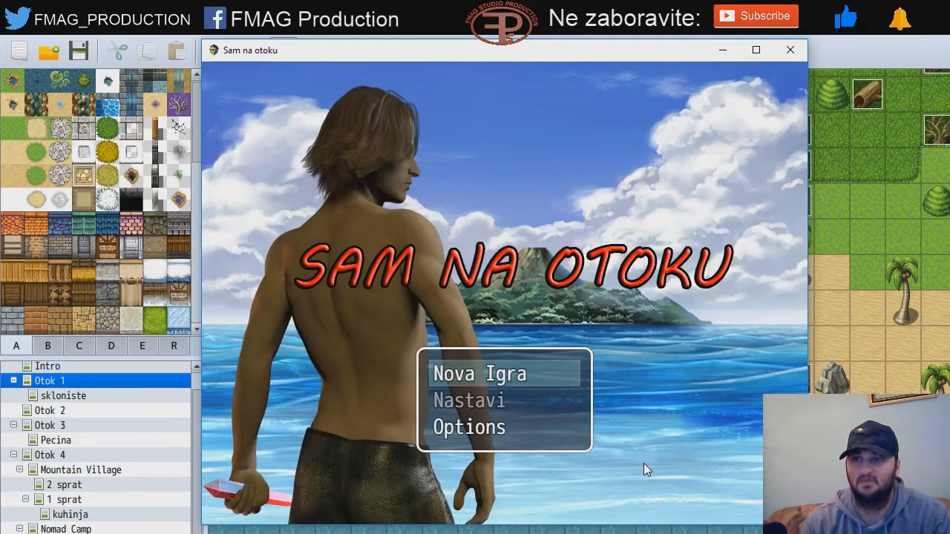